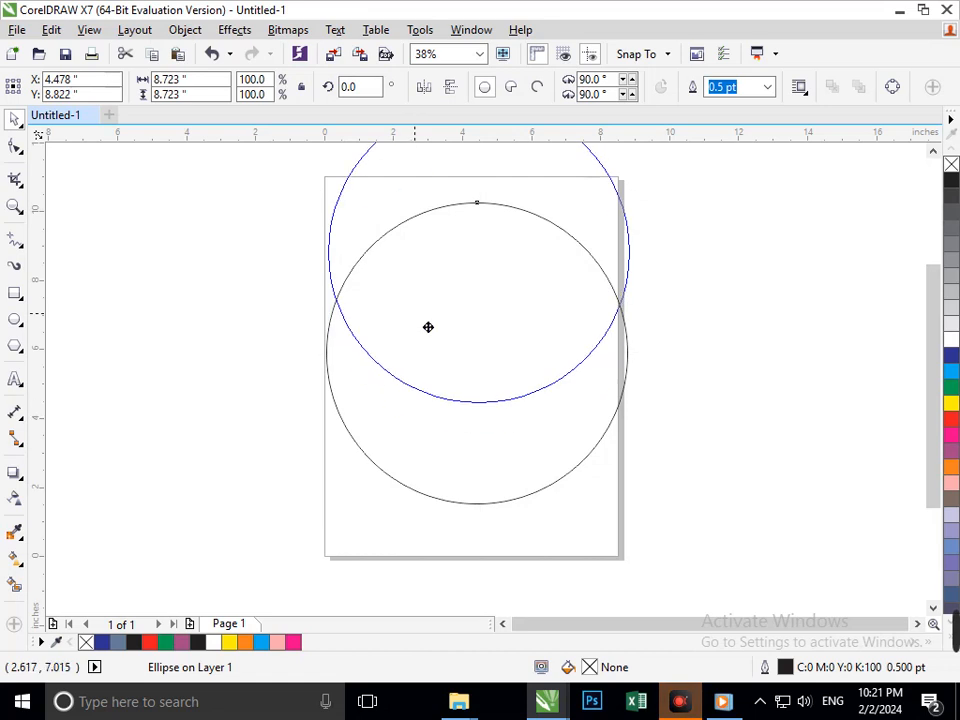
Step: Undo the circle's move and draw a nearly horizontal 2-point line about 11.1 inches long across the circle, extending past both sides
{"action": "key", "text": "ctrl+z"}
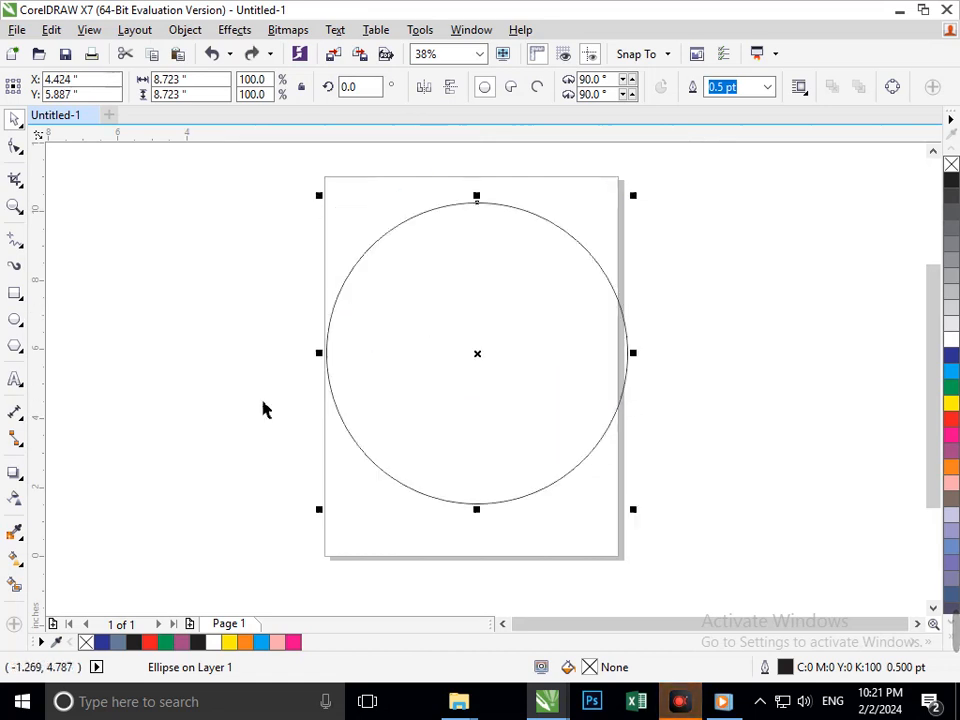
{"action": "left_click", "coordinate": [22, 244]}
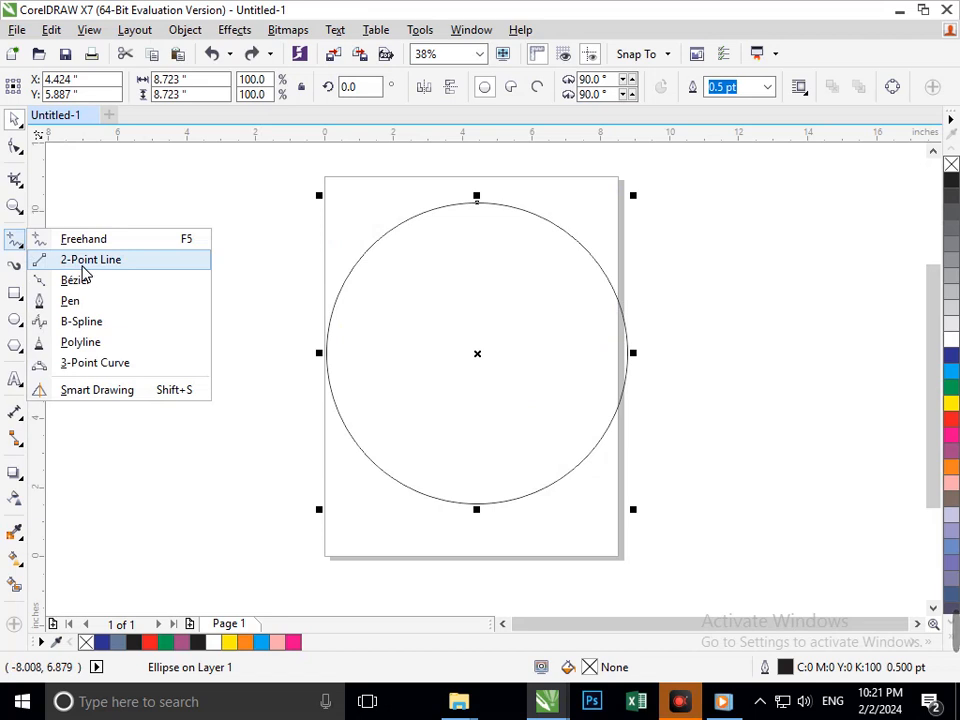
{"action": "left_click", "coordinate": [83, 262]}
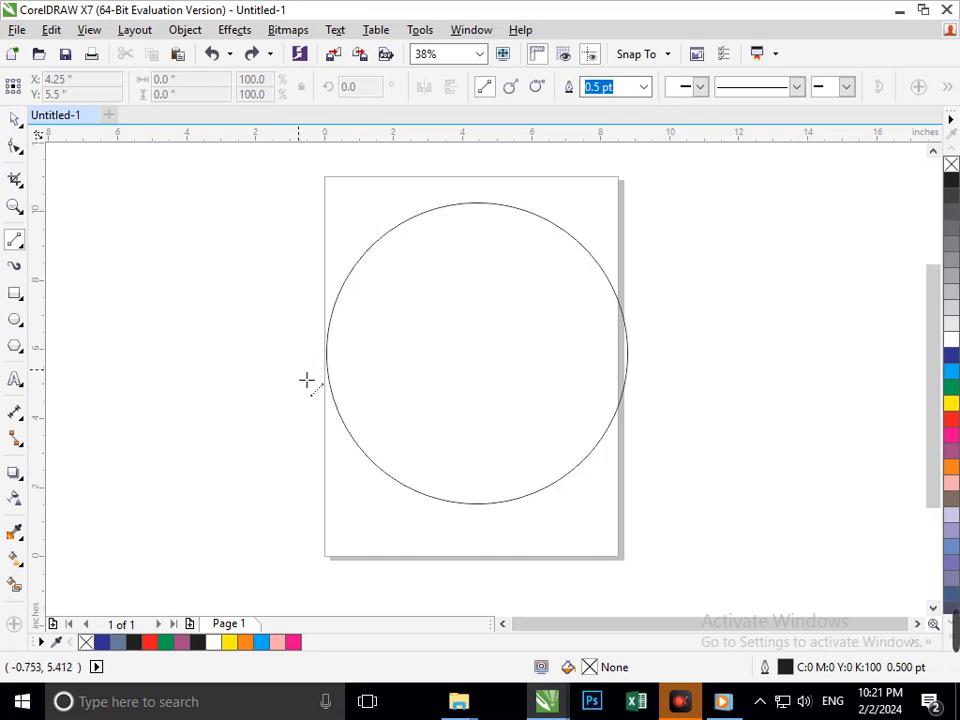
{"action": "left_click_drag", "start_coordinate": [295, 372], "coordinate": [681, 386]}
Step: Convert the straight line to a curve and bend it into an S-wave, arching up in the first half and dipping in the second
{"action": "left_click", "coordinate": [13, 153]}
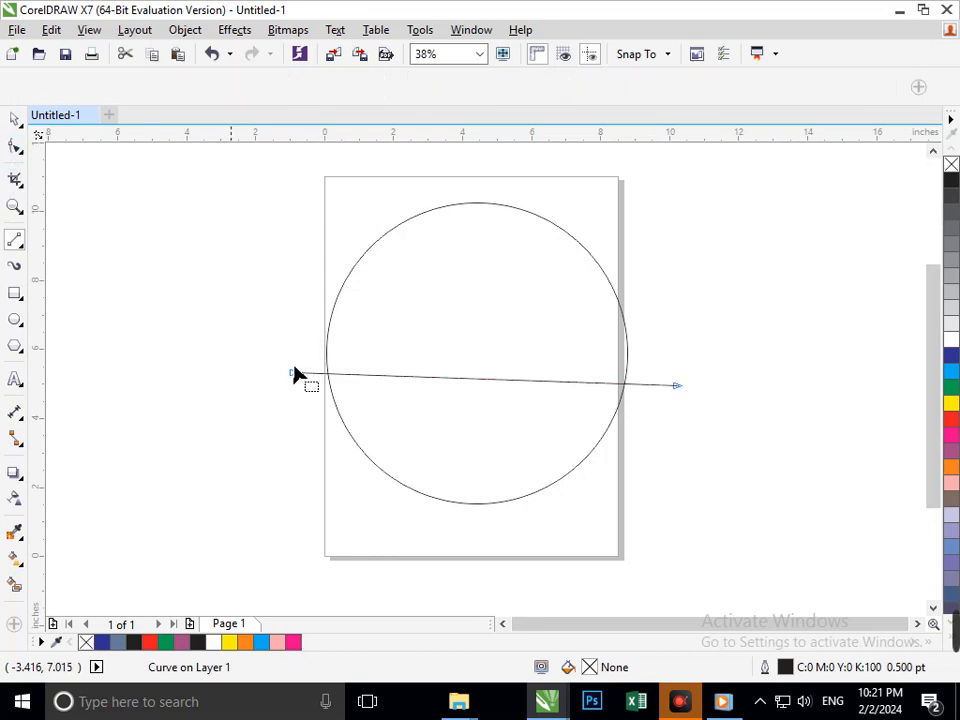
{"action": "left_click", "coordinate": [475, 379]}
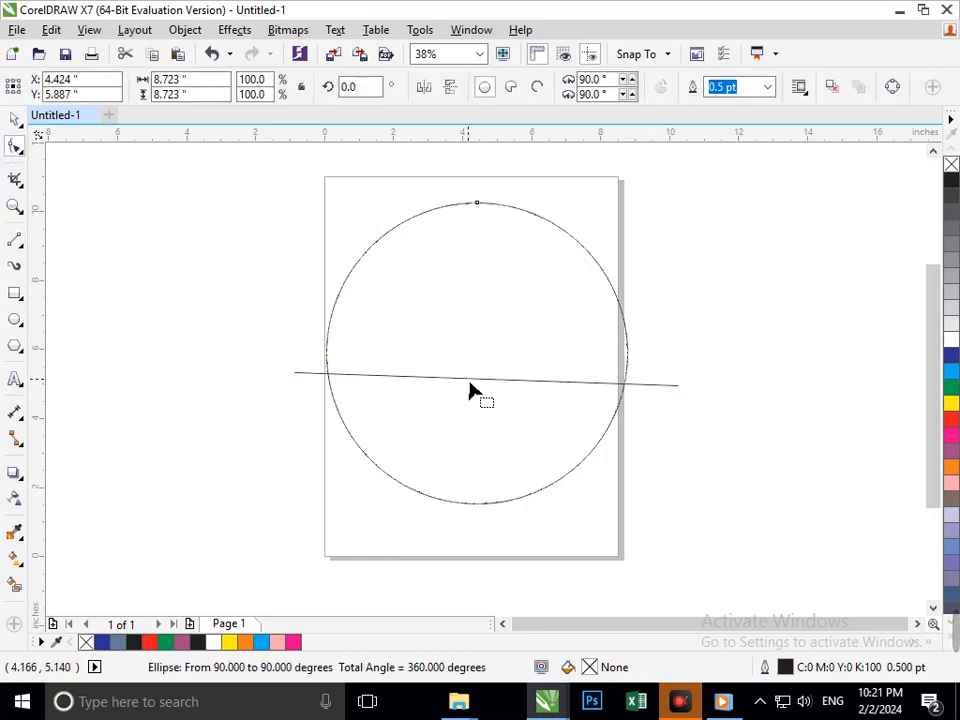
{"action": "left_click", "coordinate": [469, 380]}
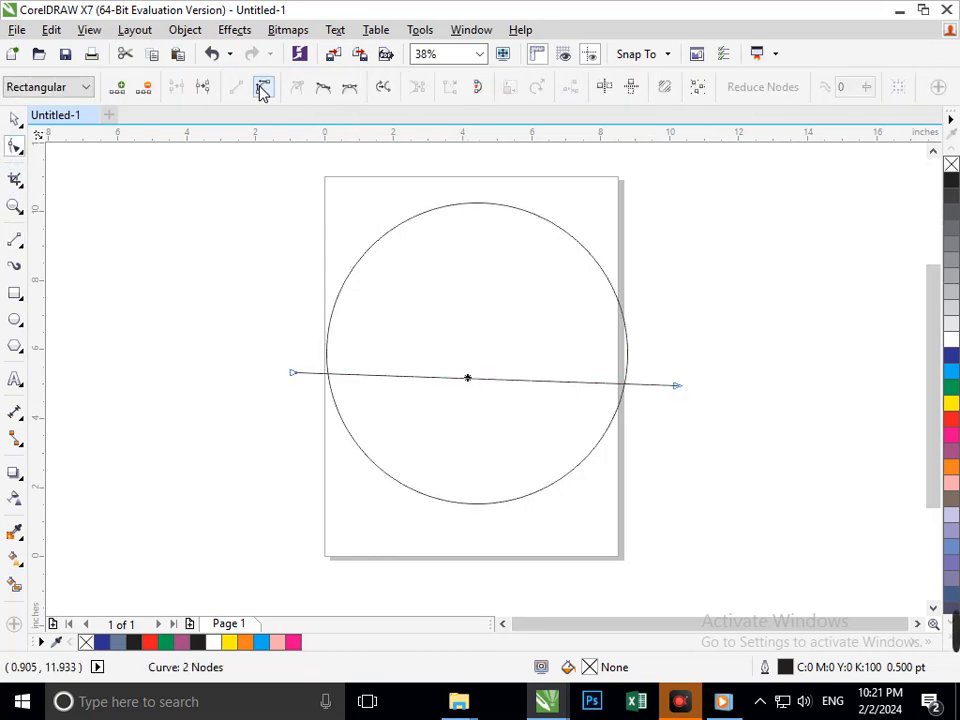
{"action": "left_click", "coordinate": [262, 89]}
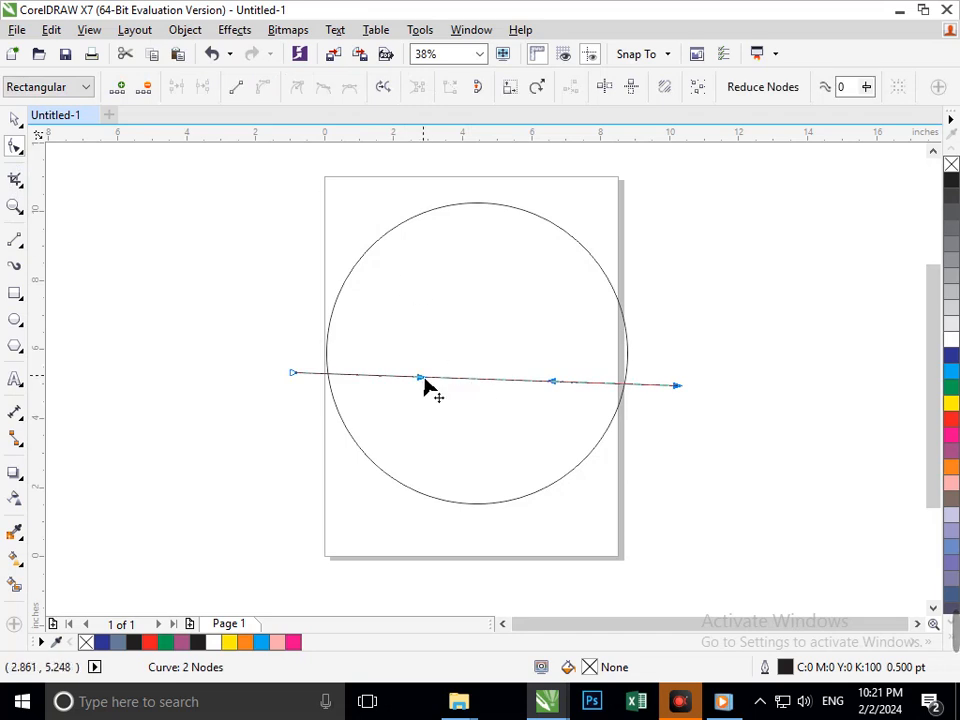
{"action": "left_click_drag", "start_coordinate": [421, 380], "coordinate": [457, 266]}
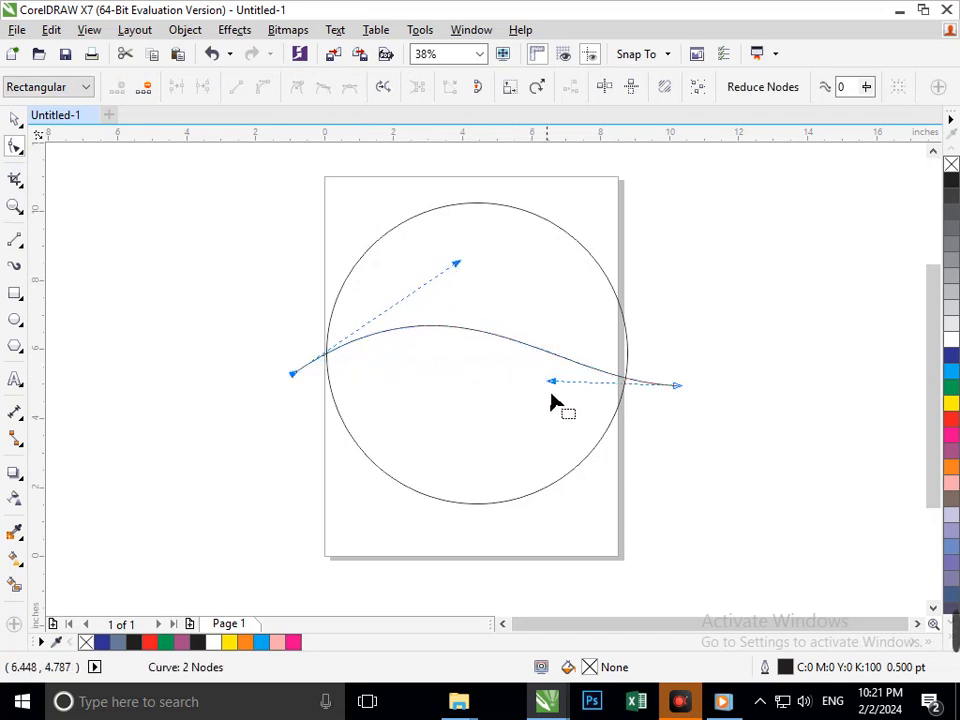
{"action": "left_click_drag", "start_coordinate": [555, 388], "coordinate": [472, 482]}
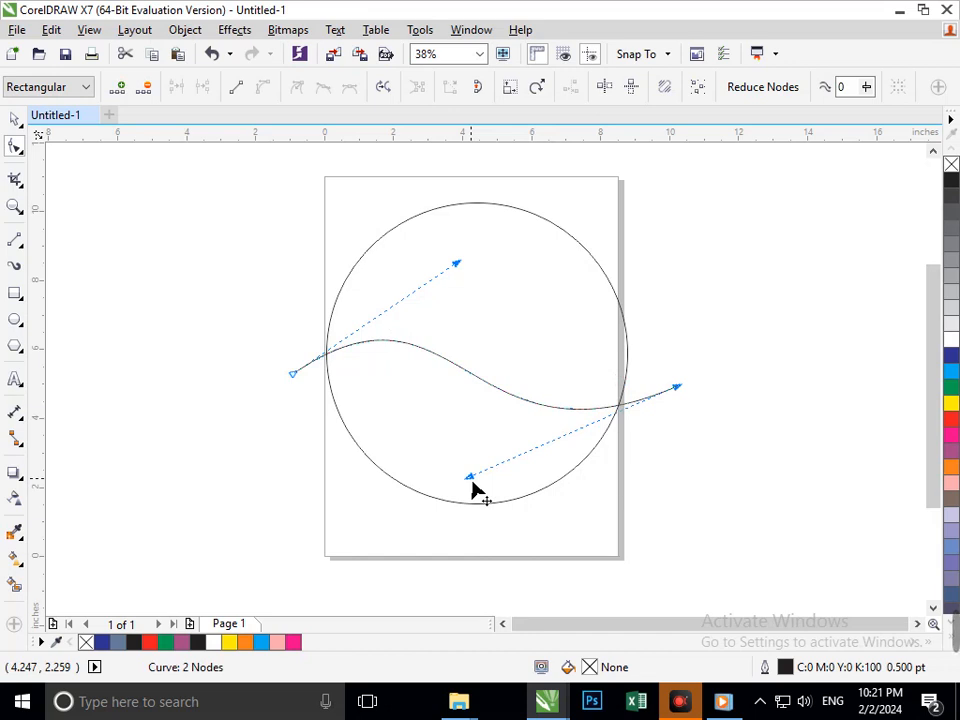
Step: Place a copy of the wavy curve about 1 inch below the original
{"action": "left_click", "coordinate": [15, 118]}
{"action": "left_click", "coordinate": [124, 272]}
{"action": "left_click", "coordinate": [306, 372]}
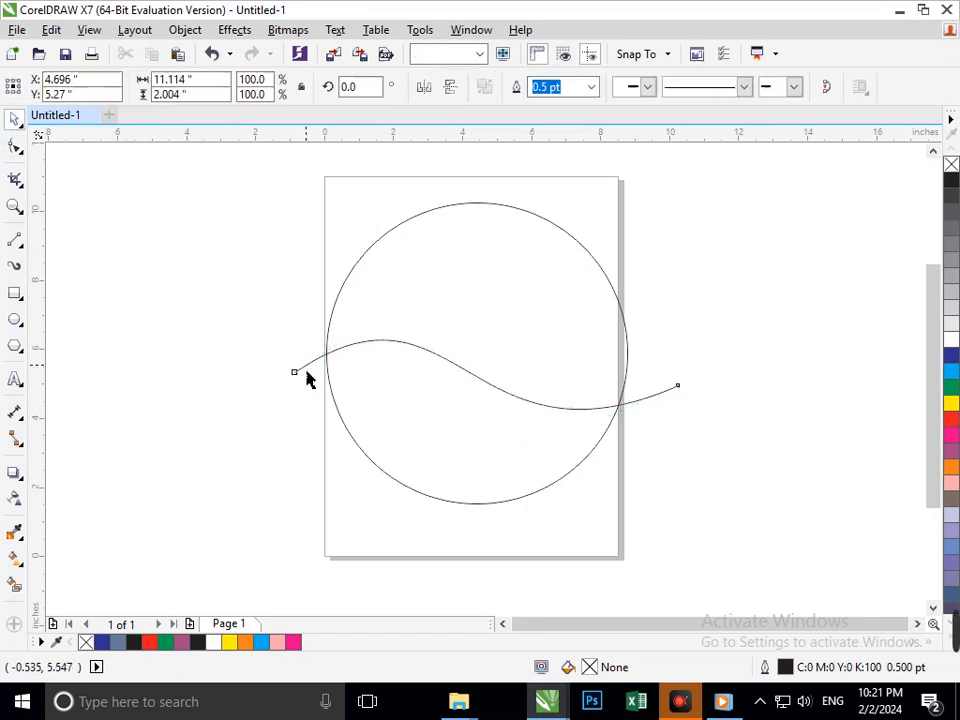
{"action": "left_click_drag", "start_coordinate": [306, 378], "coordinate": [319, 420]}
{"action": "left_click", "coordinate": [119, 258]}
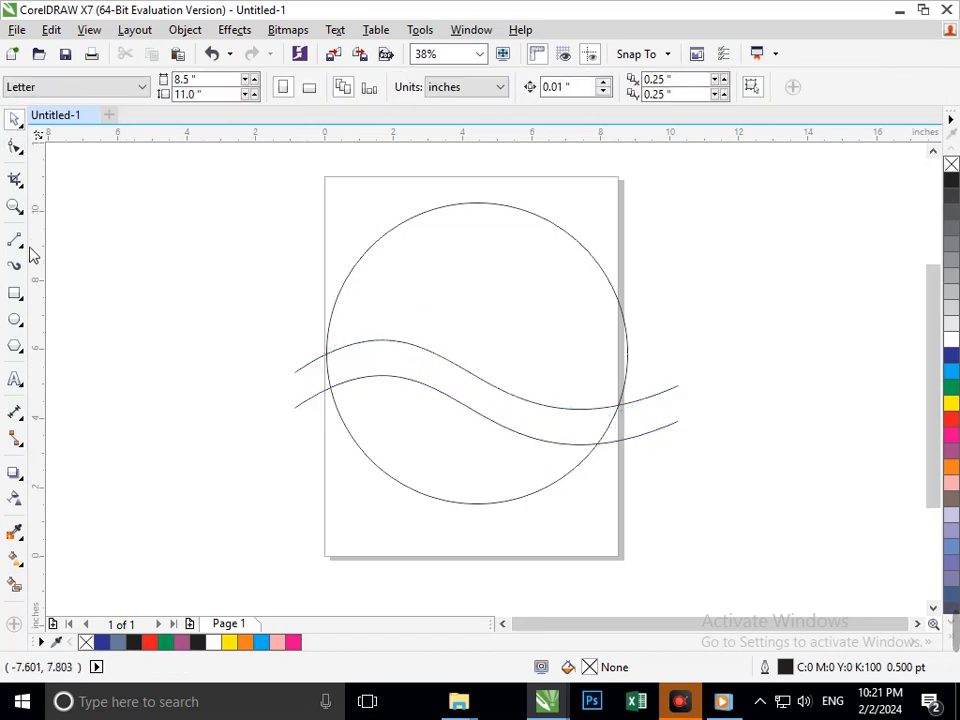
Step: Create an enlarged concentric copy of the circle, about 9.54 inches in diameter
{"action": "left_click_drag", "start_coordinate": [378, 459], "coordinate": [354, 469]}
{"action": "key", "text": "ctrl+z"}
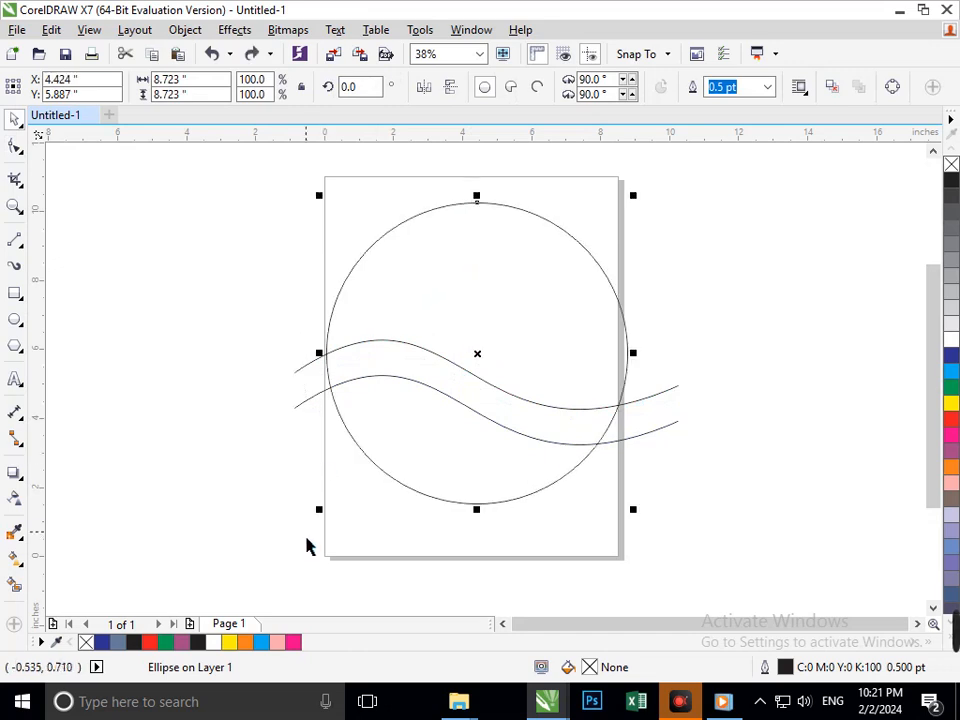
{"action": "left_click_drag", "start_coordinate": [328, 527], "coordinate": [300, 535]}
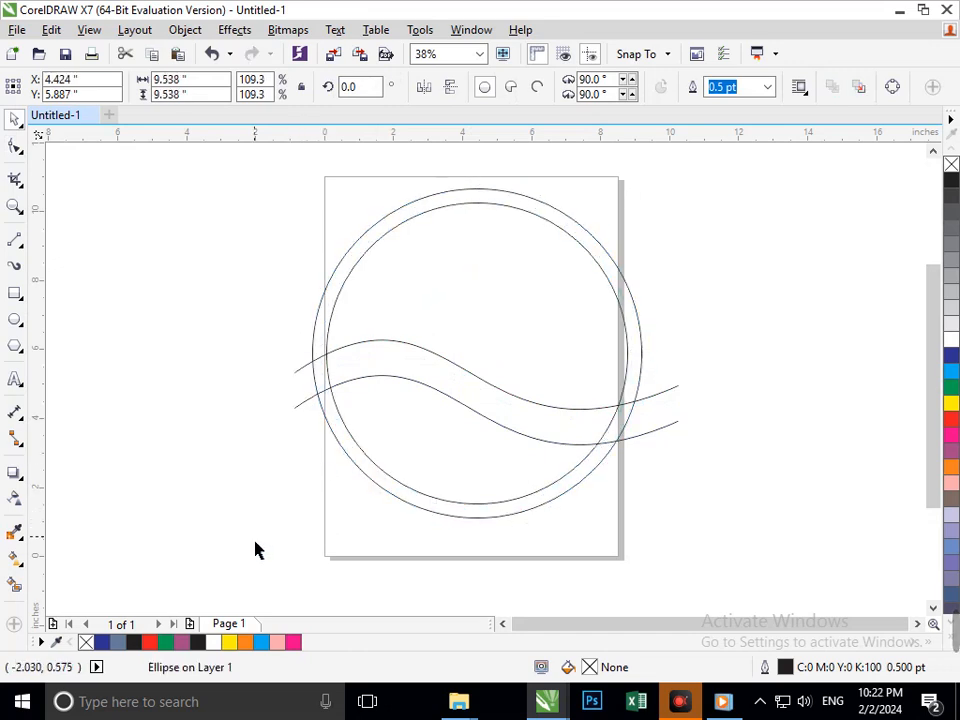
{"action": "left_click", "coordinate": [57, 230]}
Step: Remove the ends of both wavy curves that stick out beyond the outer circle, using Virtual Segment Delete
{"action": "left_click", "coordinate": [19, 184]}
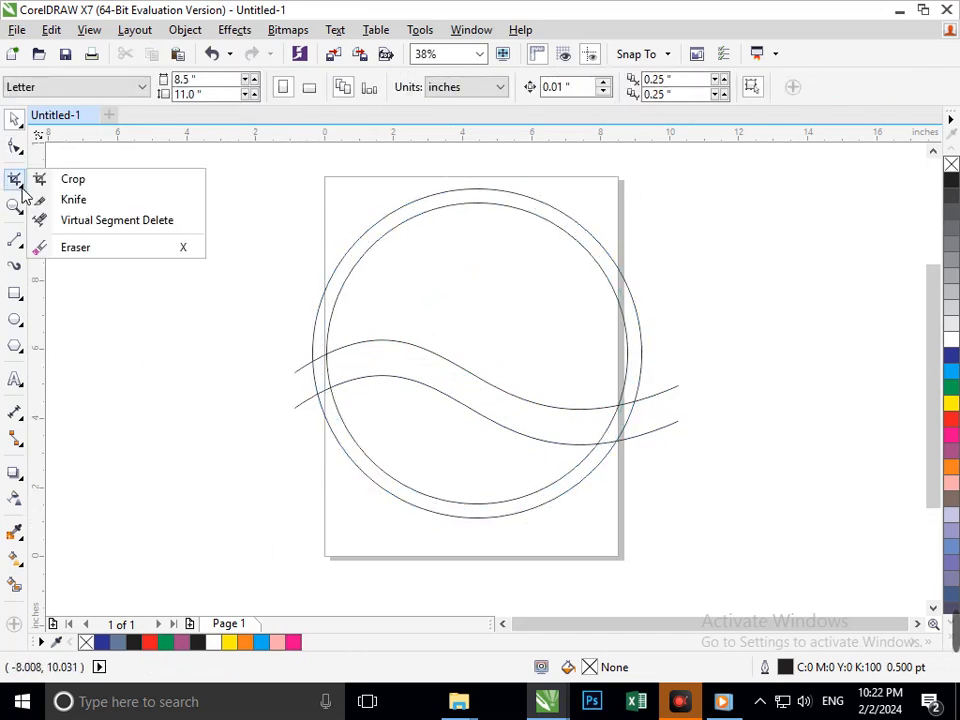
{"action": "left_click", "coordinate": [71, 221]}
{"action": "left_click_drag", "start_coordinate": [299, 398], "coordinate": [305, 433]}
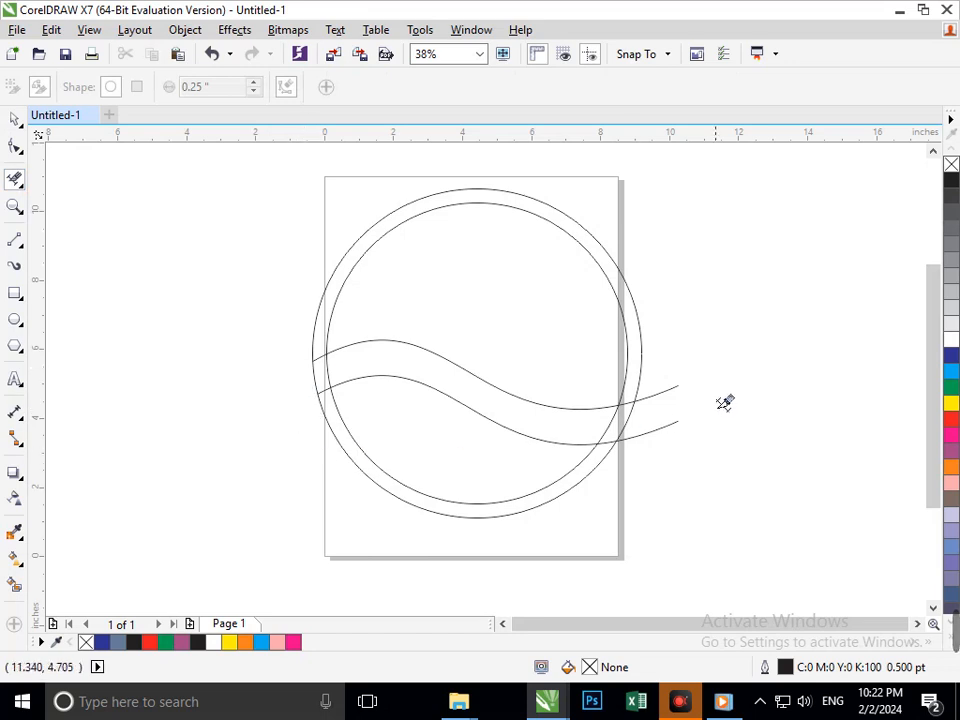
{"action": "left_click_drag", "start_coordinate": [677, 379], "coordinate": [649, 478]}
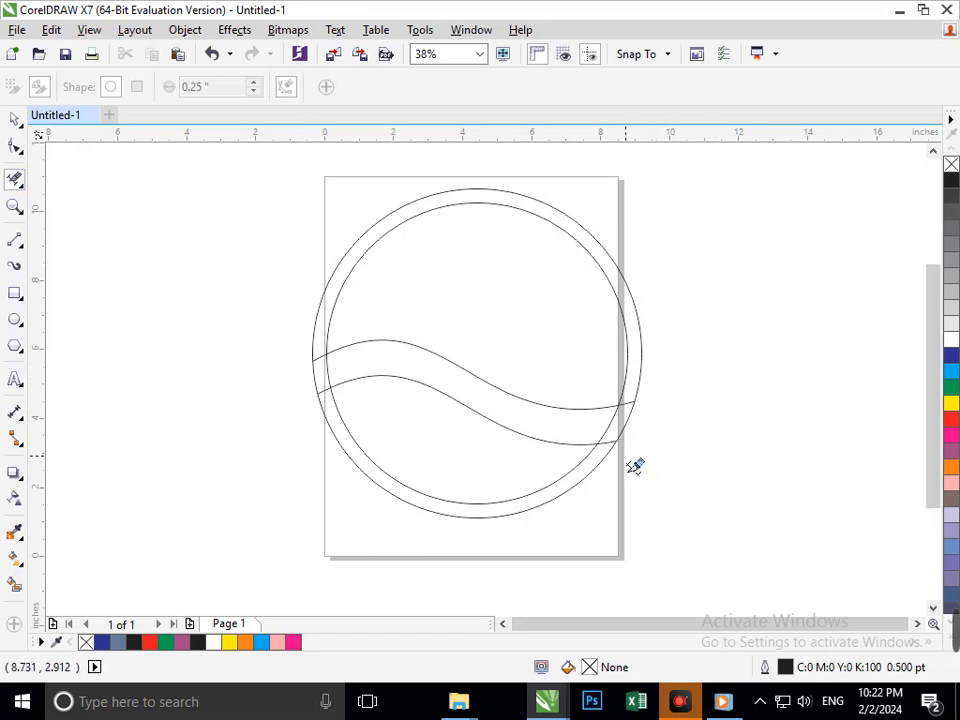
Step: Delete the inner circle's segments that lie between the two wavy curves on both sides
{"action": "scroll", "coordinate": [620, 452], "scroll_direction": "up", "scroll_amount": 3}
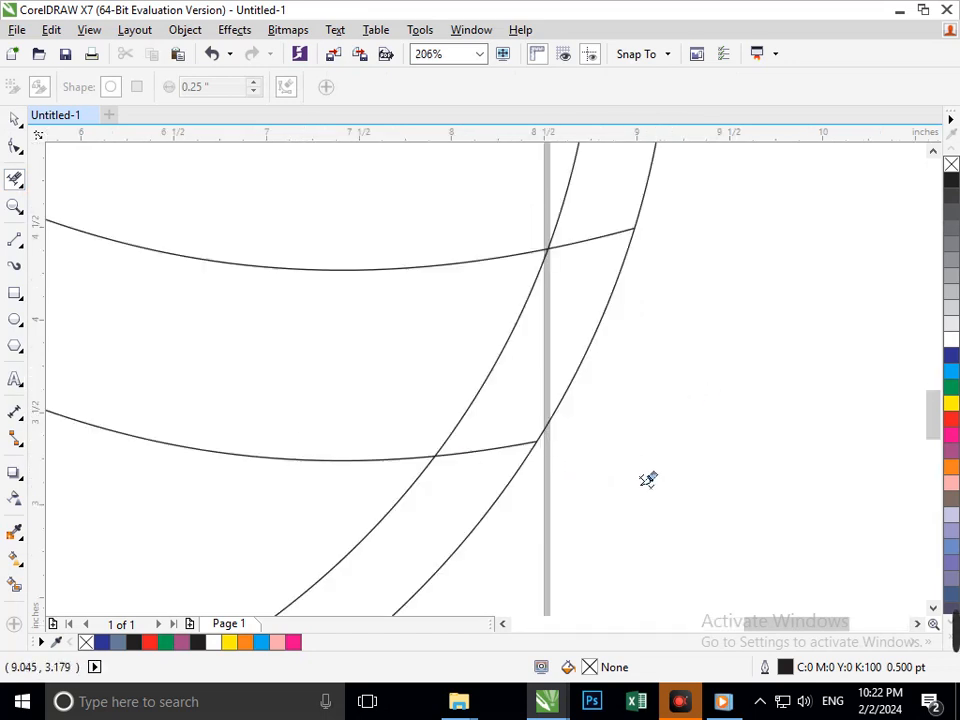
{"action": "scroll", "coordinate": [379, 403], "scroll_direction": "down", "scroll_amount": 4}
{"action": "scroll", "coordinate": [373, 401], "scroll_direction": "up", "scroll_amount": 6}
{"action": "left_click", "coordinate": [405, 400]}
{"action": "scroll", "coordinate": [457, 398], "scroll_direction": "down", "scroll_amount": 6}
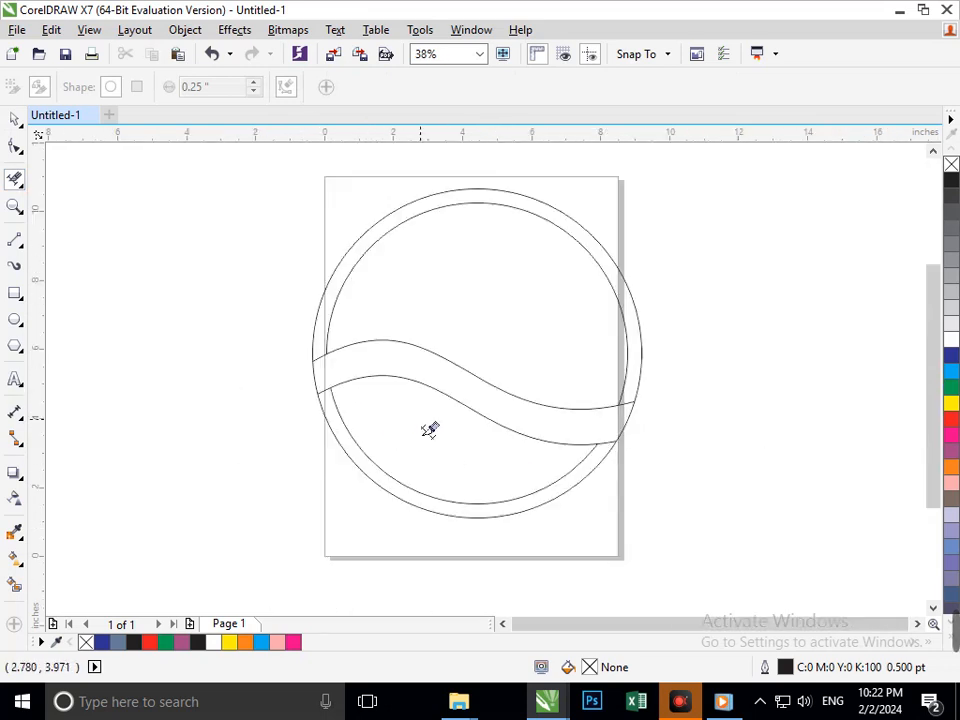
Step: Smart-fill the wavy band between the two curves with slate blue (C:40 M:20 Y:0 K:40)
{"action": "left_click", "coordinate": [14, 585]}
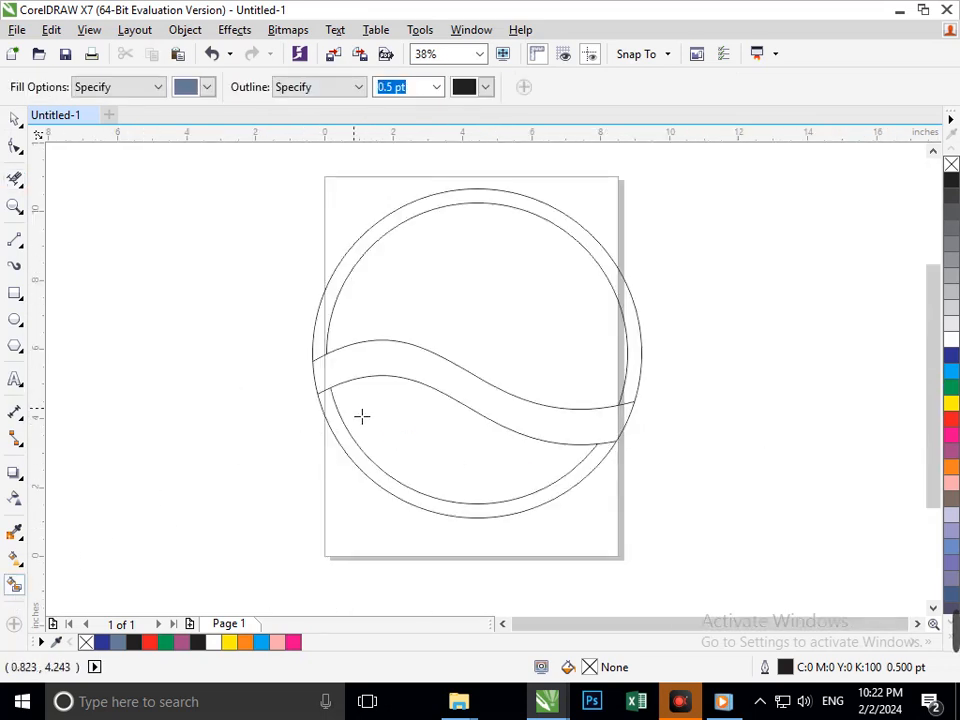
{"action": "left_click", "coordinate": [371, 375]}
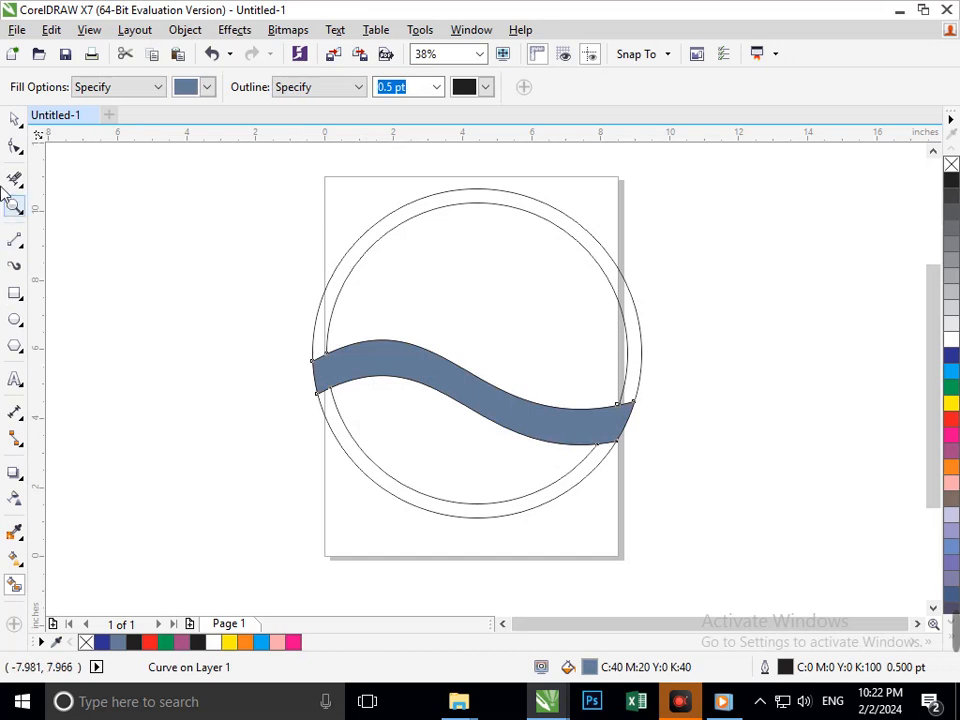
{"action": "left_click", "coordinate": [15, 119]}
Step: Smart-fill the inner circle's region below the wavy band and color it blue (C:100 M:100 Y:0 K:0)
{"action": "left_click", "coordinate": [14, 585]}
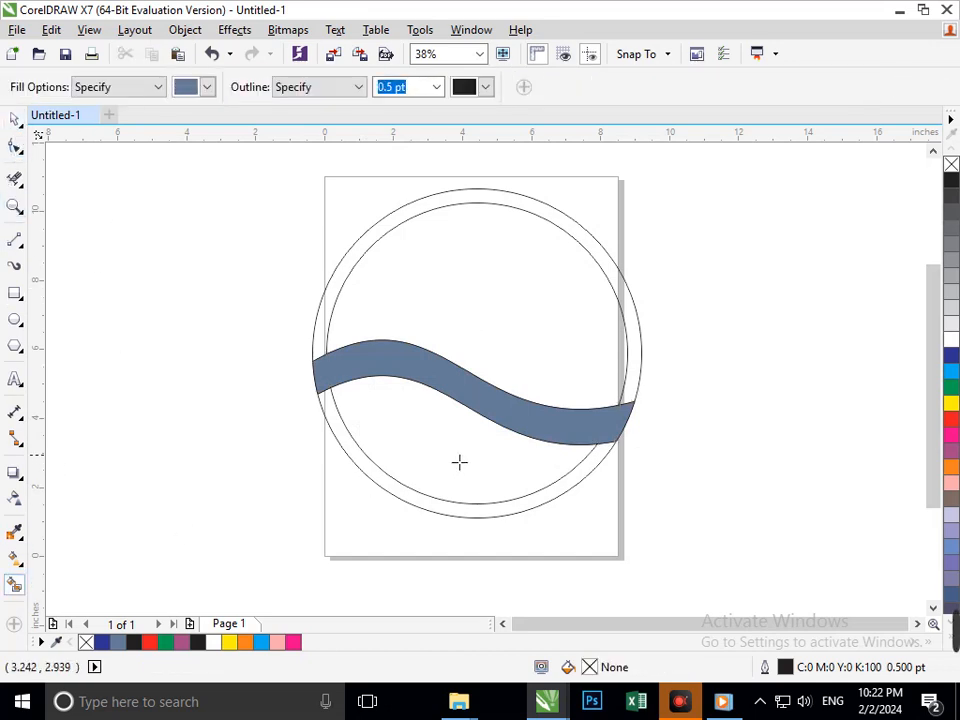
{"action": "left_click", "coordinate": [459, 461]}
{"action": "left_click", "coordinate": [951, 355]}
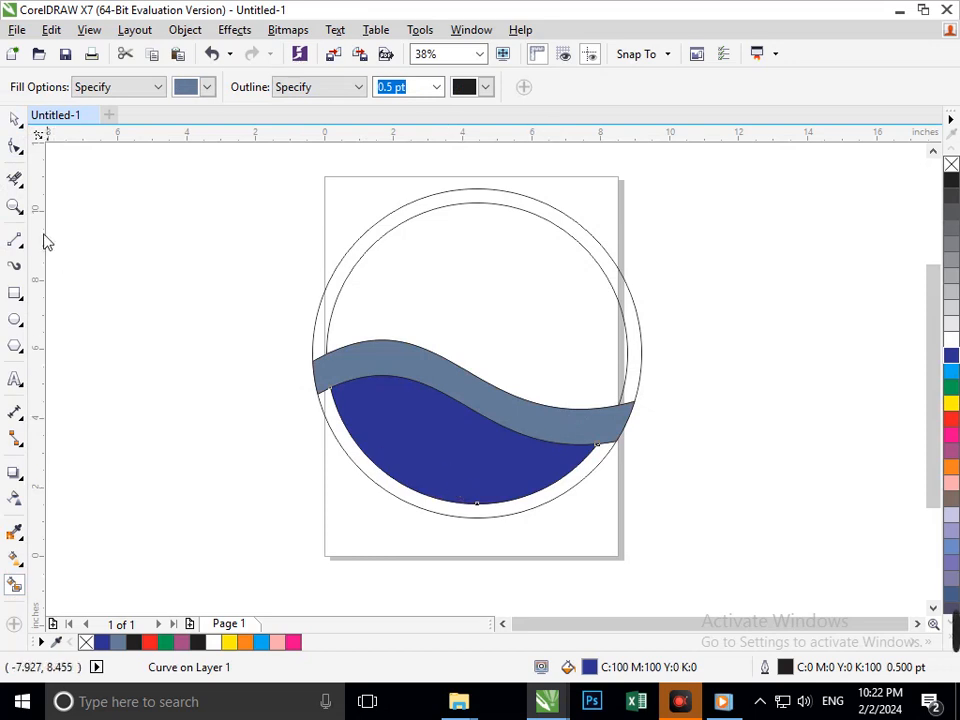
{"action": "left_click", "coordinate": [15, 119]}
{"action": "left_click_drag", "start_coordinate": [400, 459], "coordinate": [287, 462]}
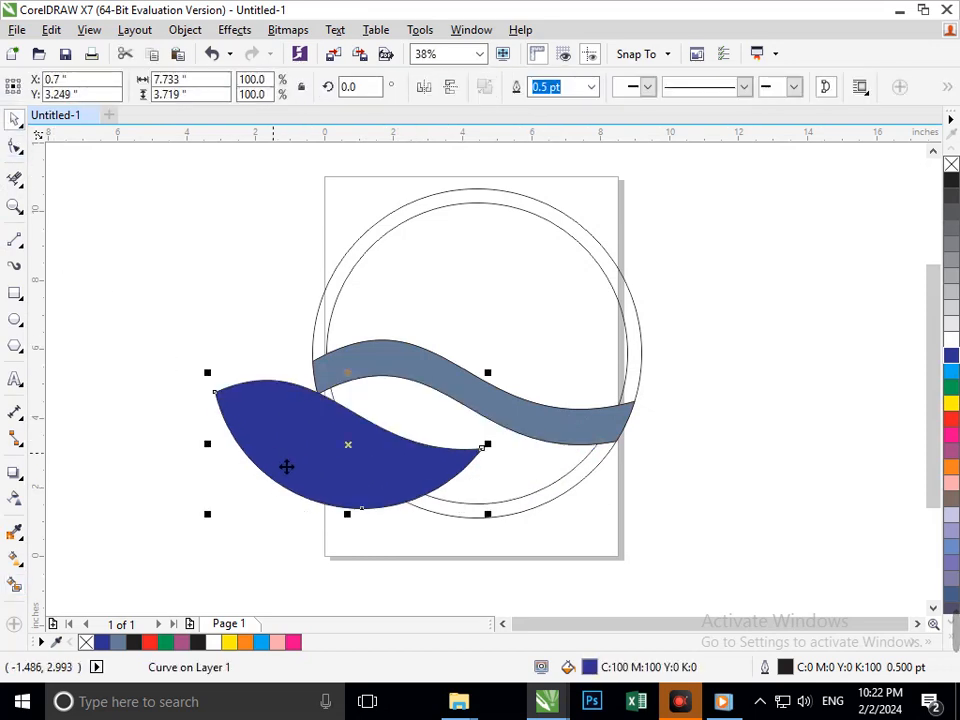
{"action": "key", "text": "ctrl+z"}
Step: Apply a linear fountain fill from blue to white across the lower shape, from its upper-left tip toward its right end
{"action": "left_click", "coordinate": [18, 562]}
{"action": "left_click", "coordinate": [68, 562]}
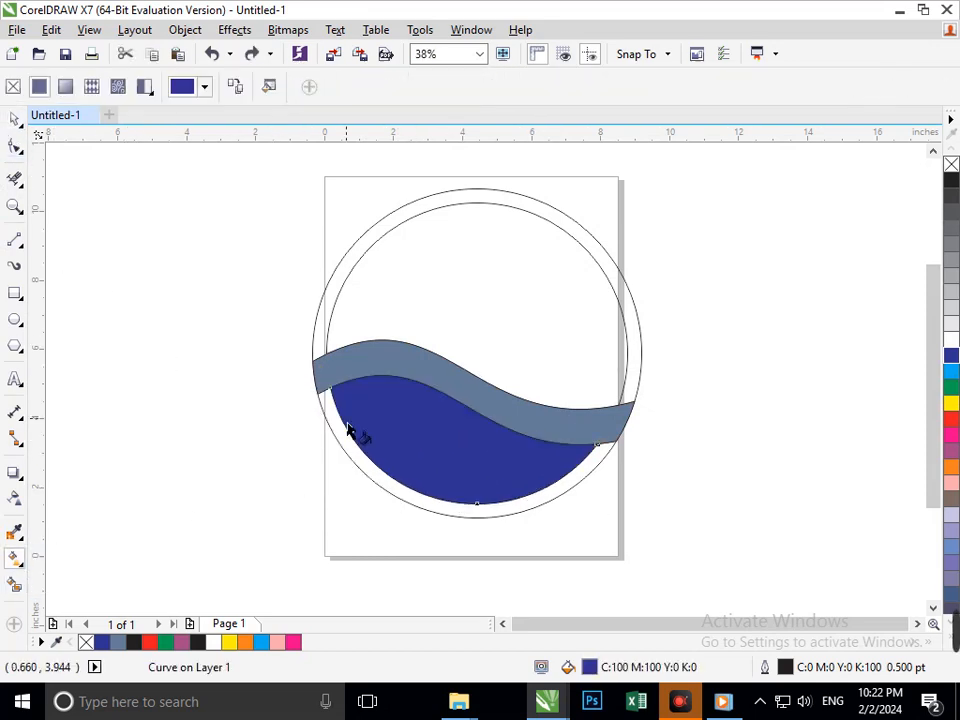
{"action": "left_click_drag", "start_coordinate": [332, 390], "coordinate": [593, 468]}
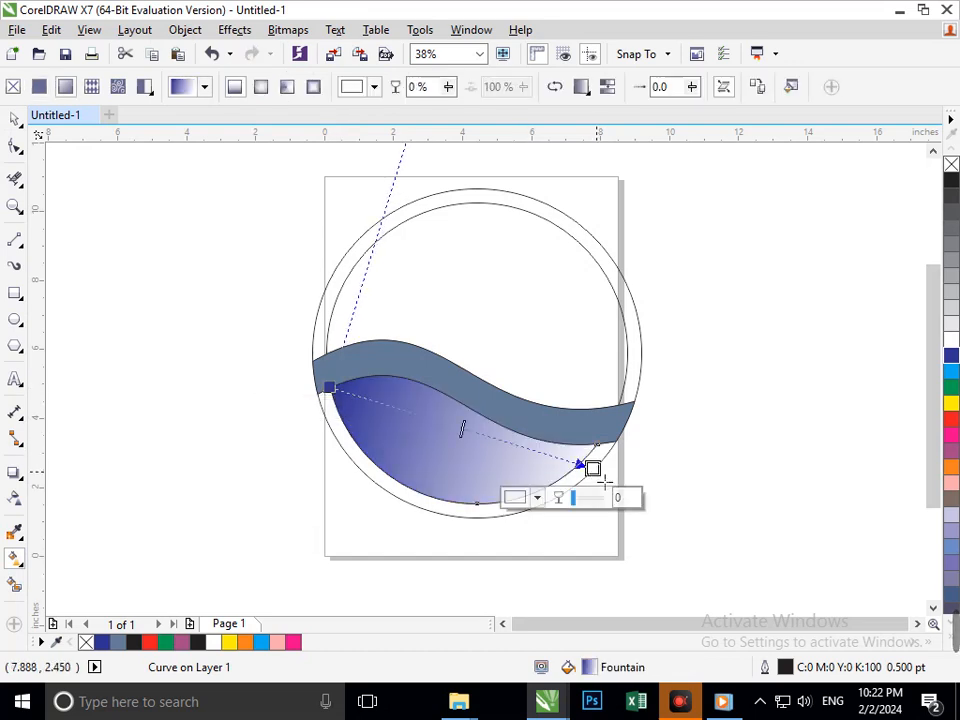
Step: Try several red shades and a green as the end color of the lower shape's gradient
{"action": "left_click", "coordinate": [517, 504]}
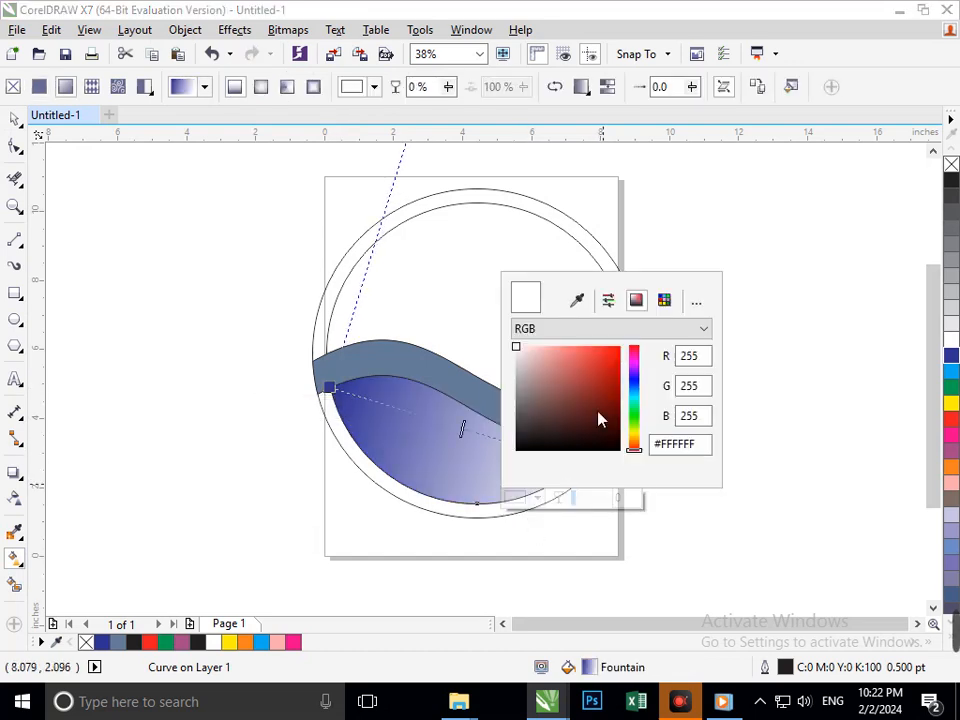
{"action": "left_click", "coordinate": [597, 358]}
{"action": "left_click", "coordinate": [575, 381]}
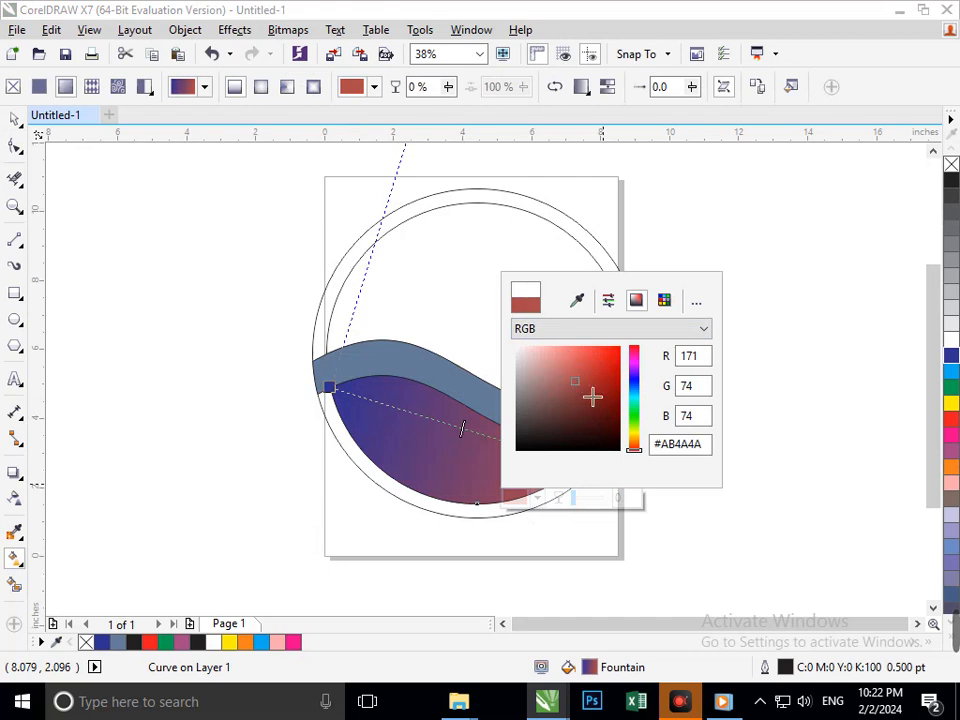
{"action": "left_click", "coordinate": [615, 352]}
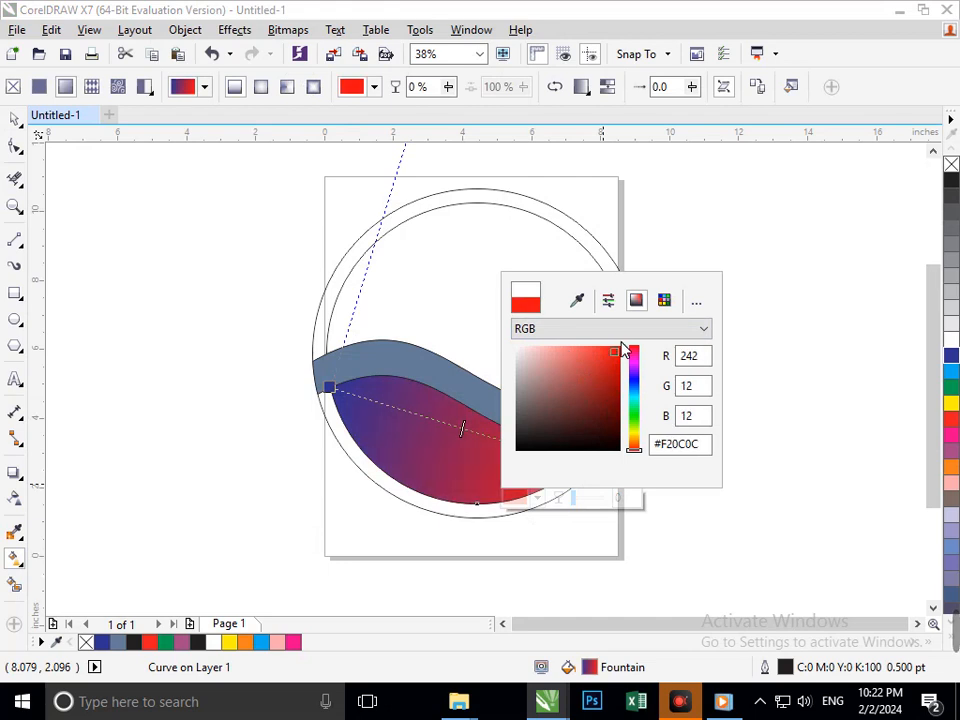
{"action": "left_click", "coordinate": [951, 388]}
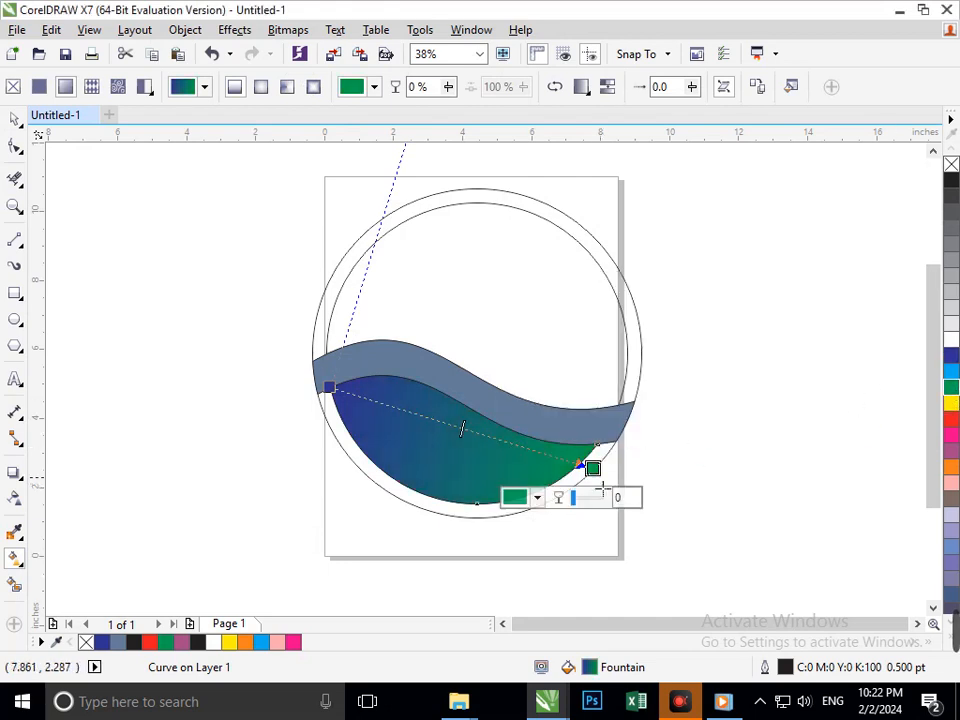
Step: Extend the gradient's end beyond the outer circle and set its end color to light blue (C:52 M:0 Y:13 K:0)
{"action": "left_click_drag", "start_coordinate": [595, 470], "coordinate": [646, 490]}
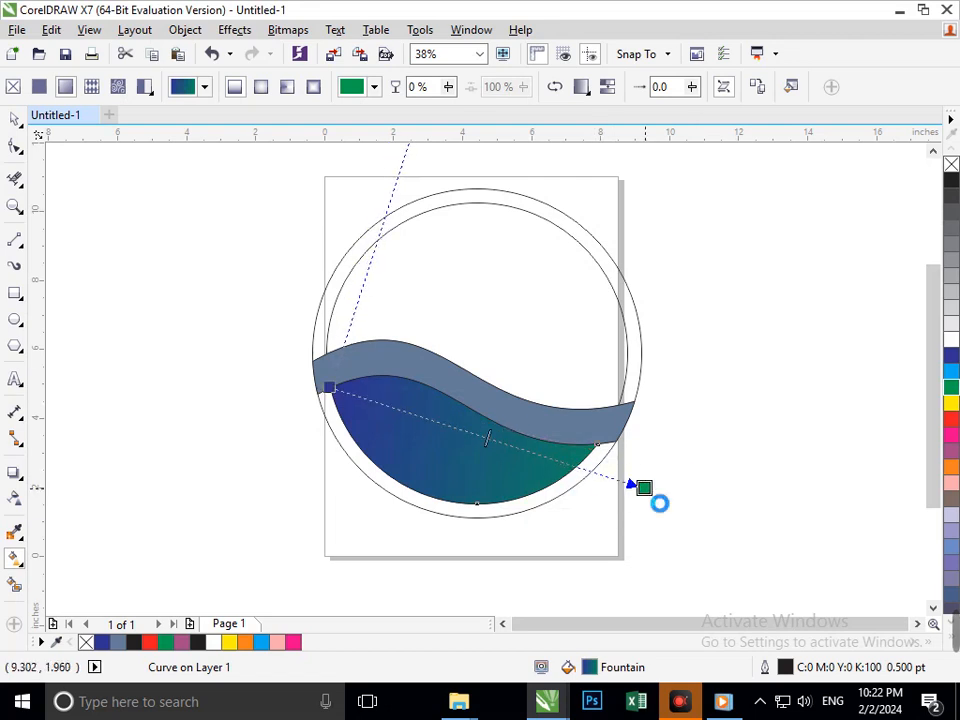
{"action": "left_click", "coordinate": [566, 517]}
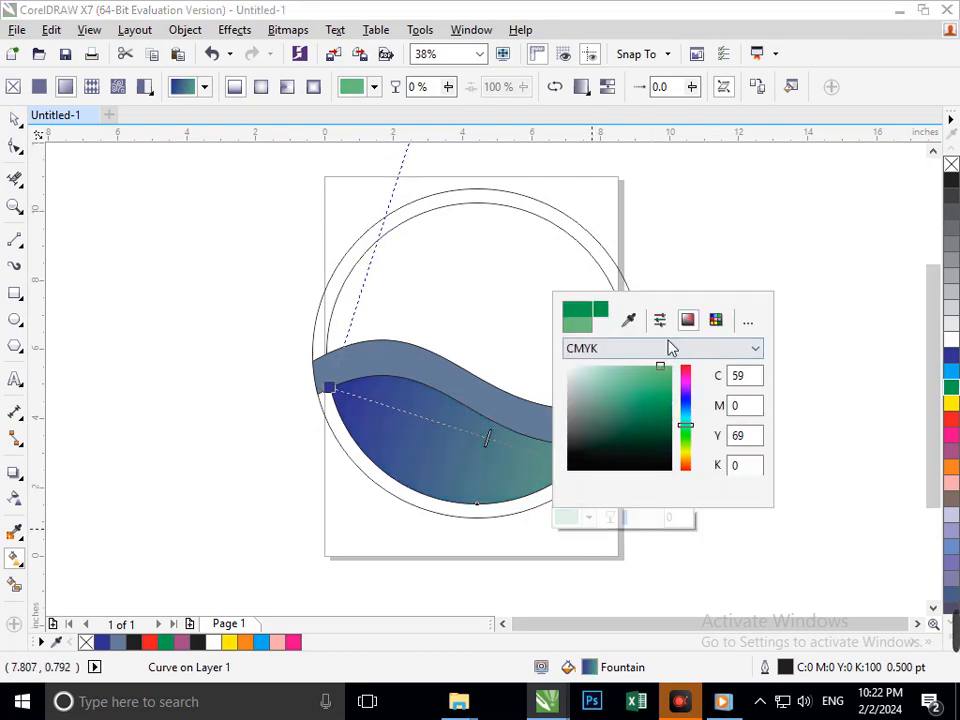
{"action": "mouse_move", "coordinate": [688, 430]}
{"action": "left_mouse_down"}
{"action": "mouse_move", "coordinate": [686, 405]}
{"action": "mouse_move", "coordinate": [686, 418]}
{"action": "left_mouse_up"}
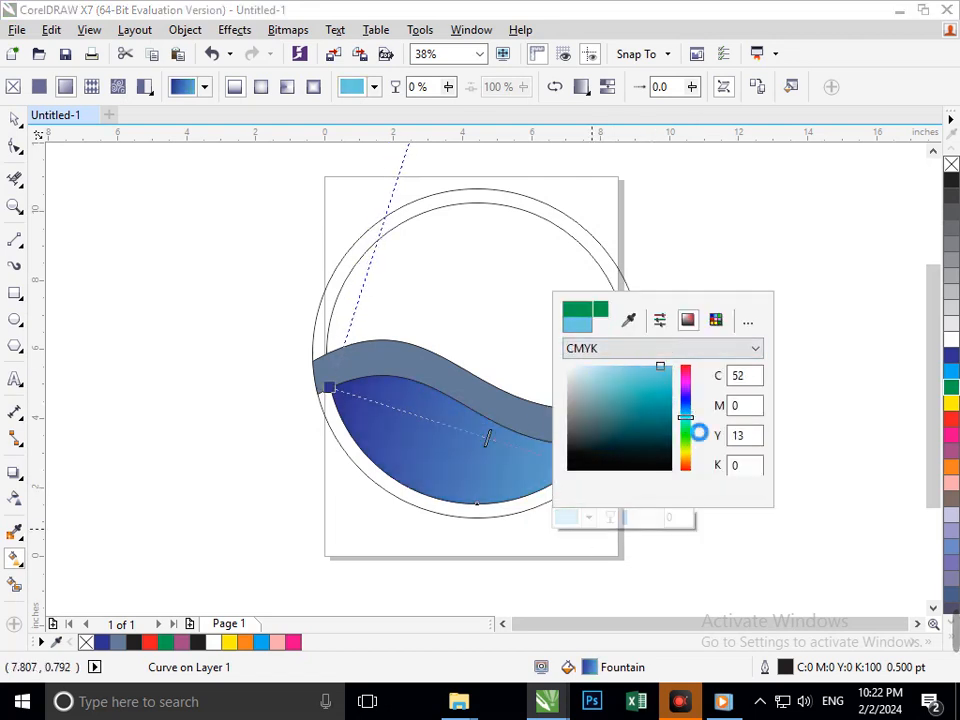
{"action": "left_click", "coordinate": [349, 402]}
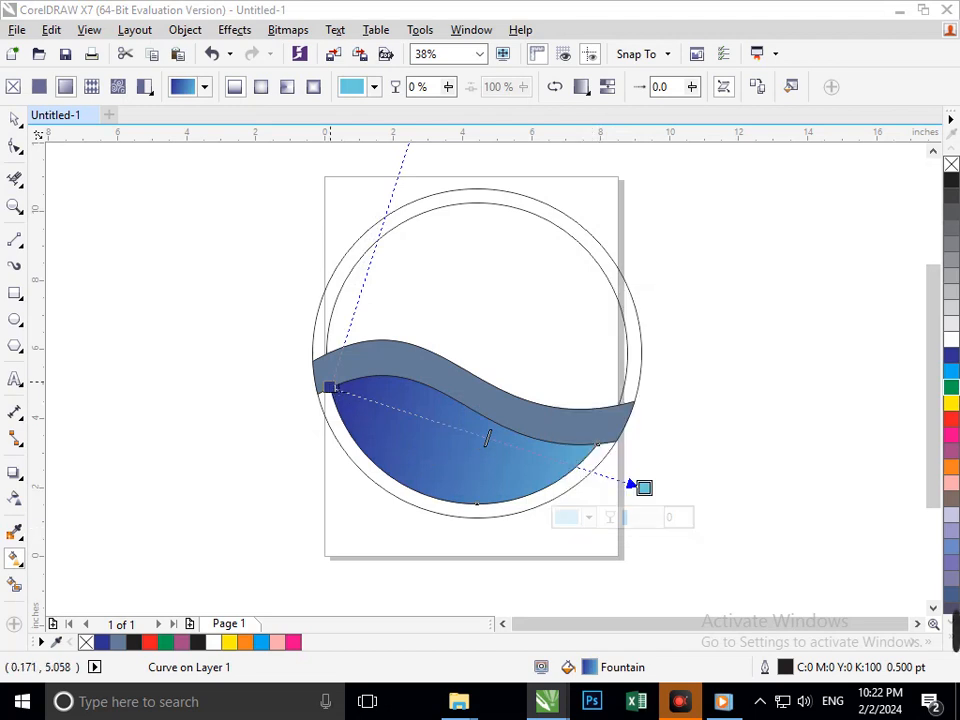
Step: Try green and purple shades as the start color of the lower shape's gradient
{"action": "left_click", "coordinate": [330, 388]}
{"action": "left_click", "coordinate": [253, 428]}
{"action": "left_click", "coordinate": [316, 502]}
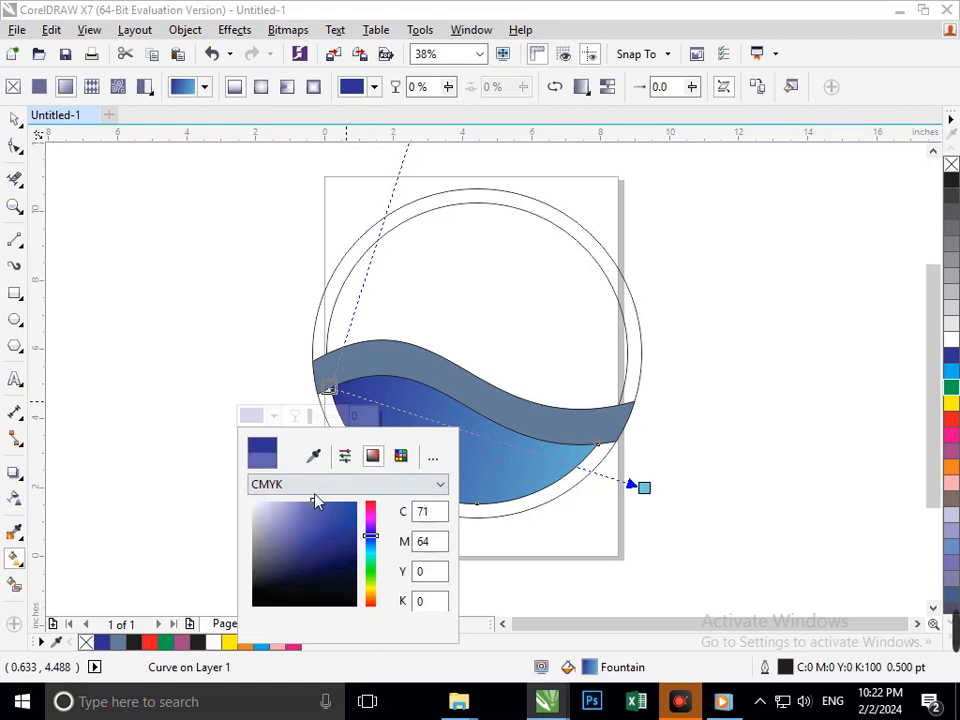
{"action": "left_click", "coordinate": [331, 538]}
{"action": "left_click", "coordinate": [371, 580]}
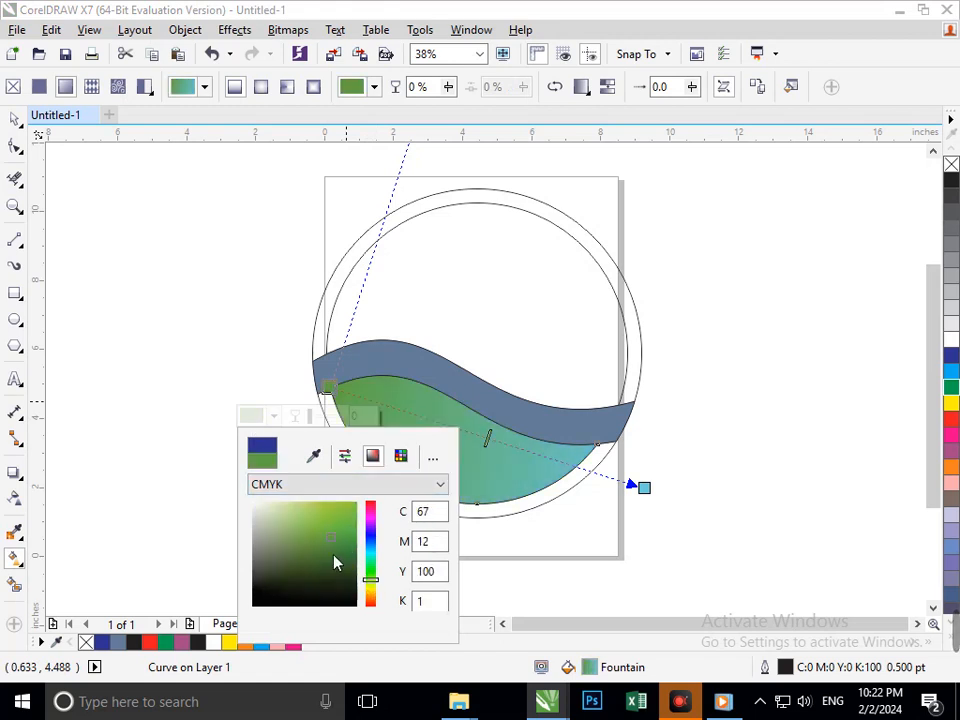
{"action": "left_click", "coordinate": [338, 523]}
{"action": "left_click_drag", "start_coordinate": [371, 570], "coordinate": [370, 522]}
{"action": "left_click", "coordinate": [349, 503]}
{"action": "left_click", "coordinate": [356, 503]}
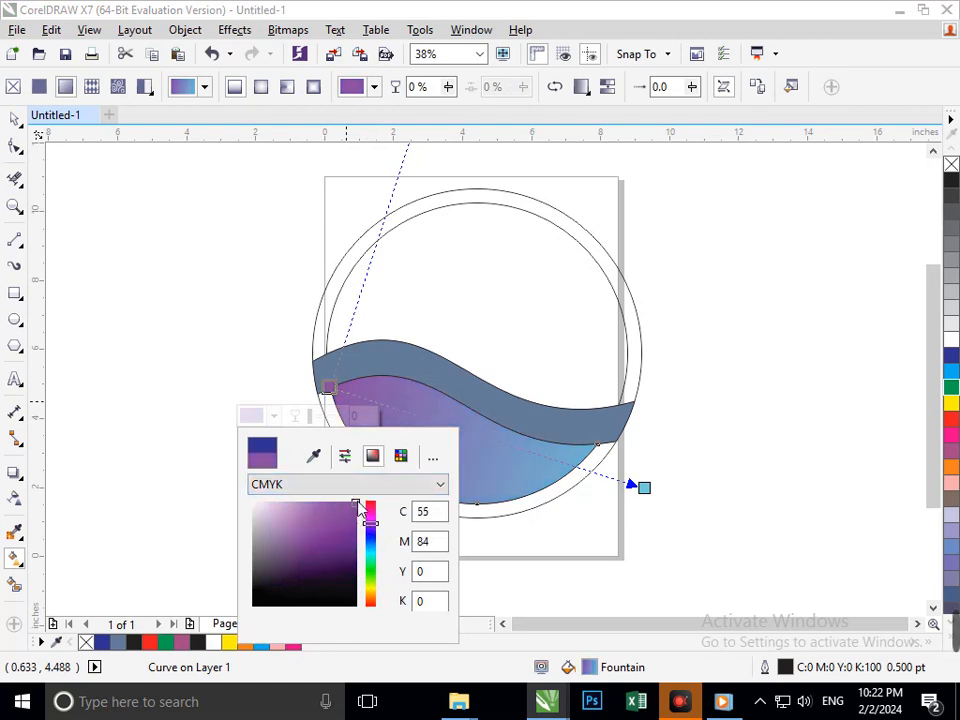
Step: Set the start color of the lower shape's gradient to pink (C:2 M:96 Y:0 K:0) and deselect the shape
{"action": "left_click", "coordinate": [371, 516]}
{"action": "left_click", "coordinate": [371, 526]}
{"action": "left_click", "coordinate": [371, 515]}
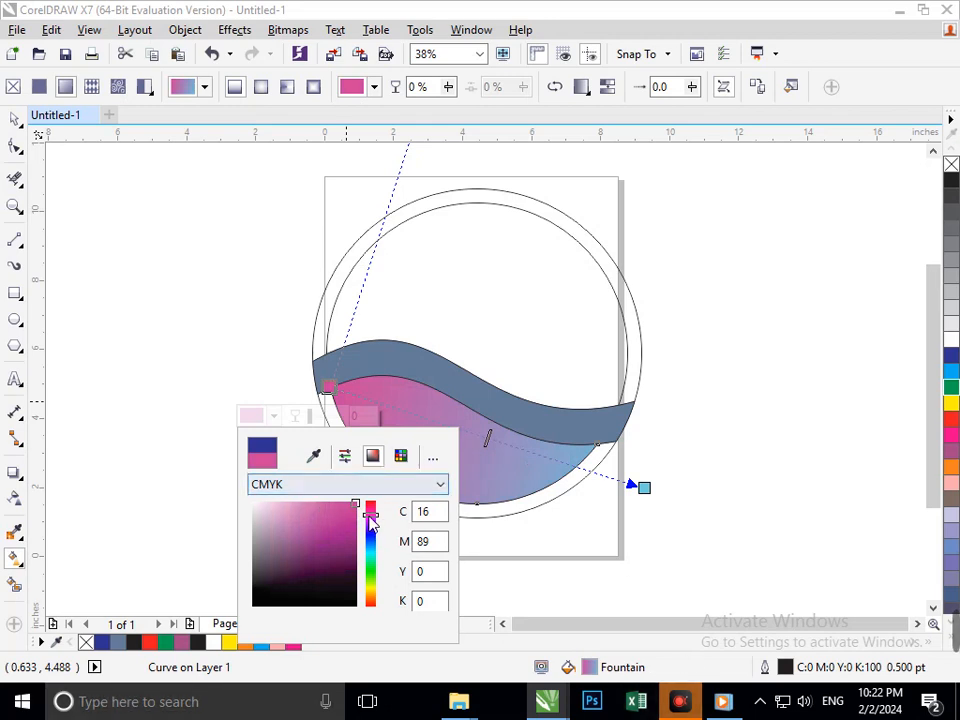
{"action": "left_click_drag", "start_coordinate": [369, 520], "coordinate": [385, 541]}
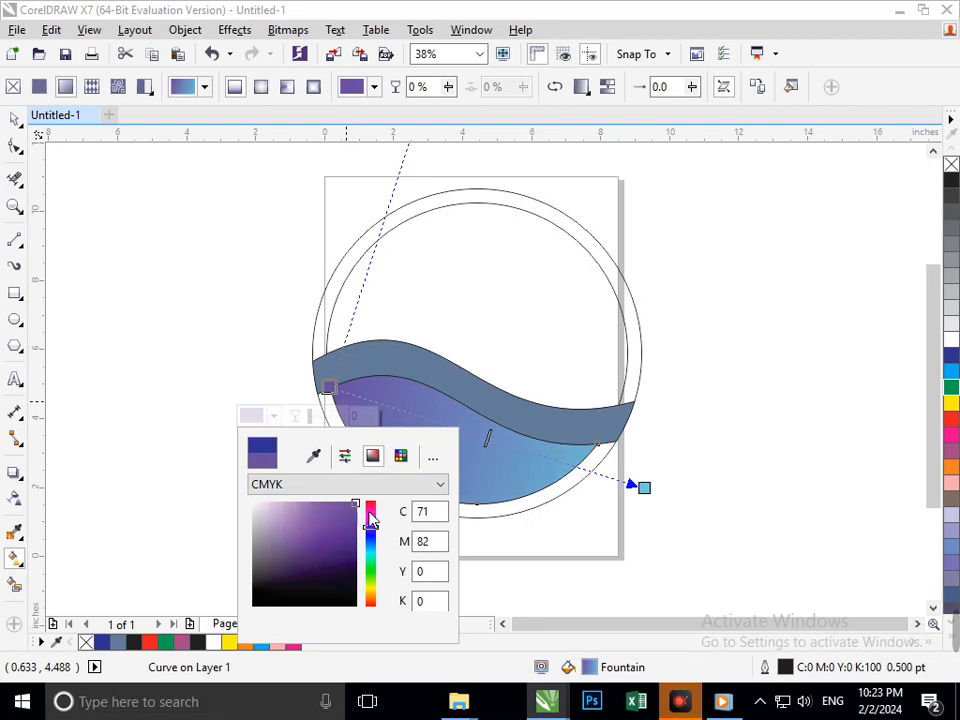
{"action": "mouse_move", "coordinate": [368, 527]}
{"action": "left_mouse_down"}
{"action": "mouse_move", "coordinate": [382, 535]}
{"action": "mouse_move", "coordinate": [375, 524]}
{"action": "left_mouse_up"}
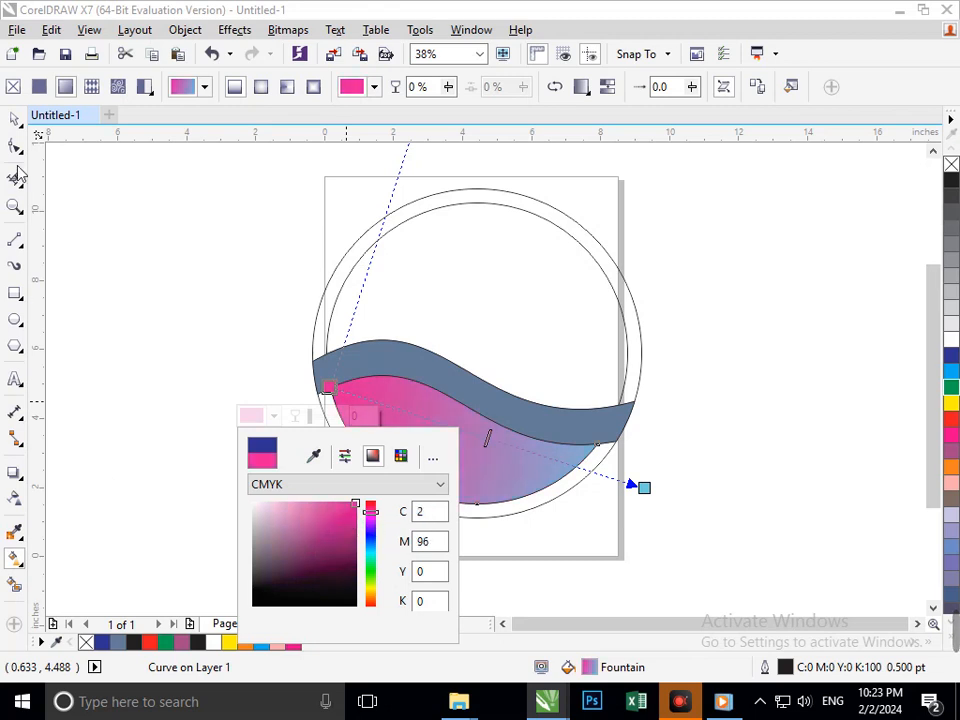
{"action": "double_click", "coordinate": [15, 121]}
{"action": "left_click", "coordinate": [141, 401]}
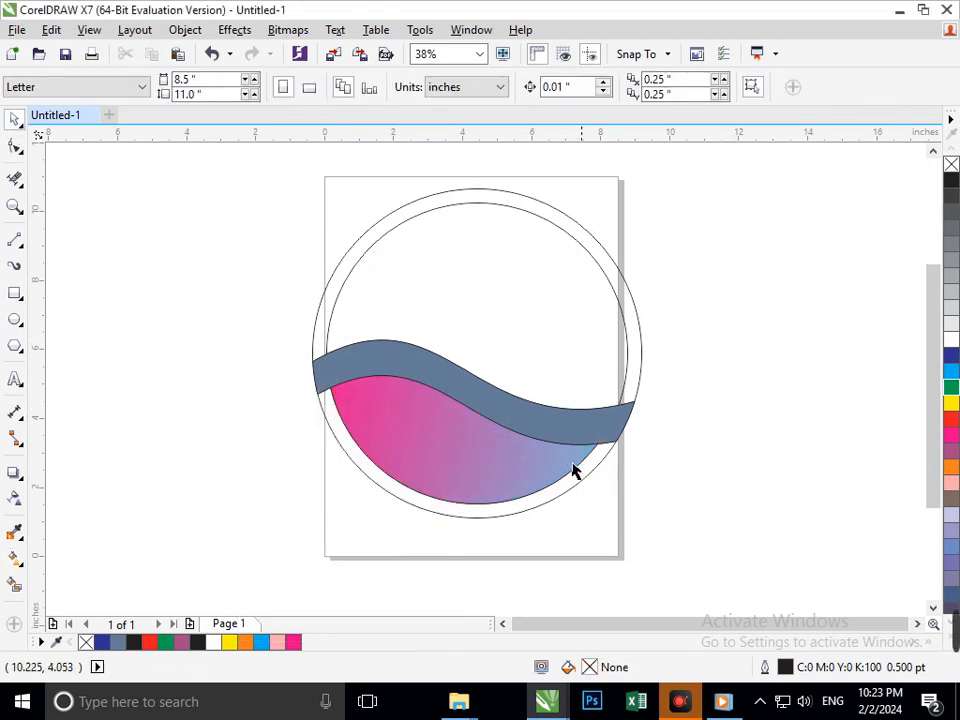
Step: Smart-fill the ring section between the two circles below the wavy band with the current blue-gray fill
{"action": "left_click", "coordinate": [15, 585]}
{"action": "left_click", "coordinate": [385, 483]}
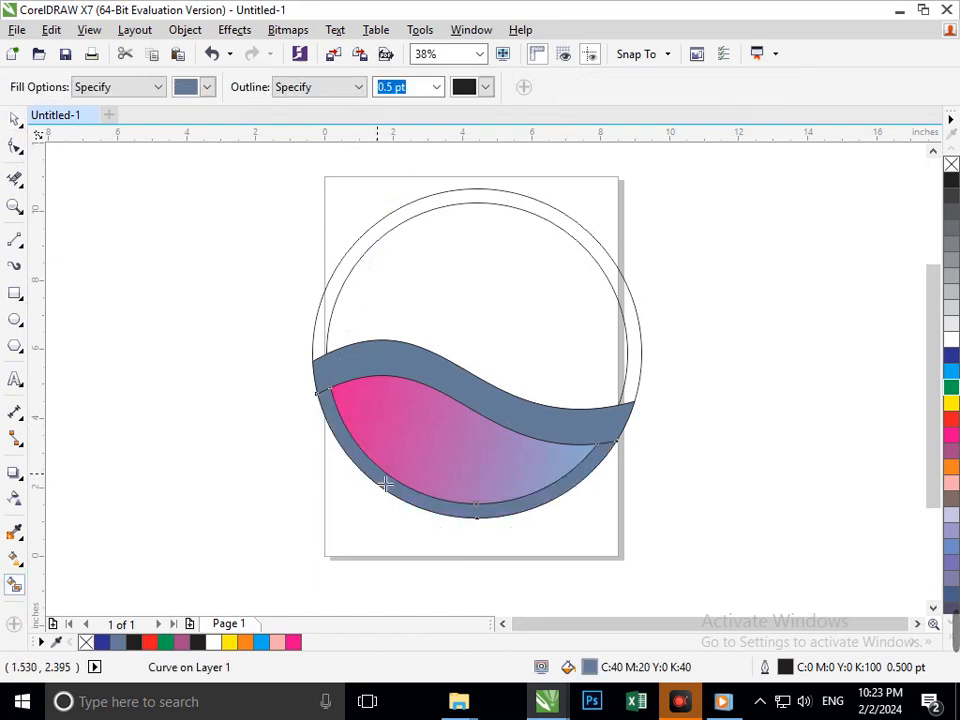
{"action": "left_click", "coordinate": [15, 121]}
{"action": "left_click", "coordinate": [180, 396]}
{"action": "left_click_drag", "start_coordinate": [530, 506], "coordinate": [455, 541]}
{"action": "key", "text": "ctrl+z"}
Step: Weld the lower ring section with the wavy band into one shape and color it dark blue
{"action": "left_click", "coordinate": [594, 431], "text": "shift"}
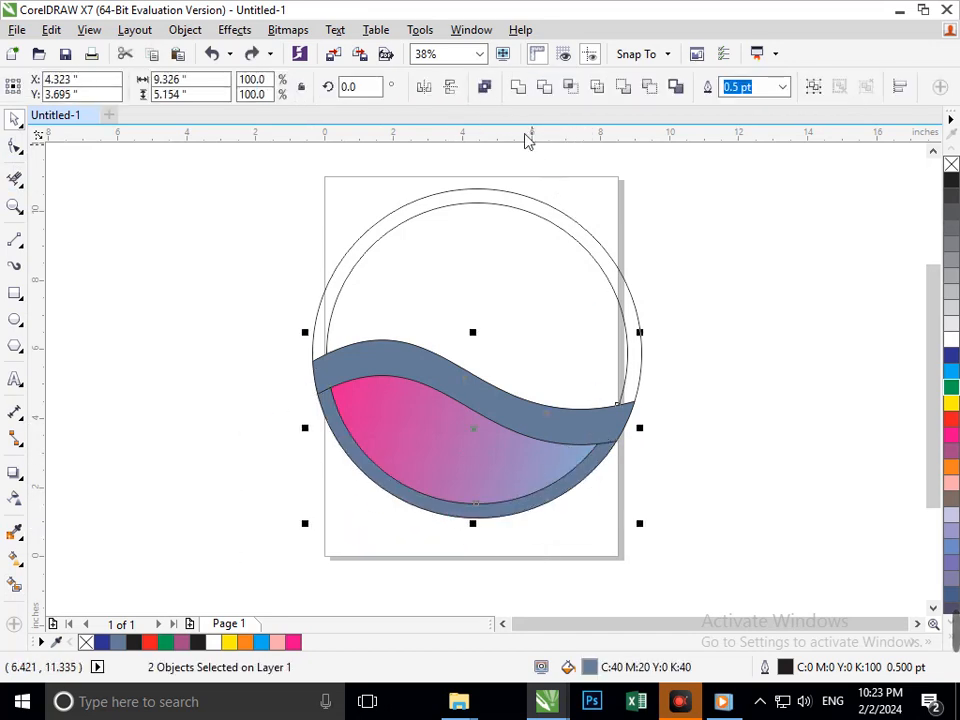
{"action": "left_click", "coordinate": [519, 88]}
{"action": "left_click", "coordinate": [668, 262]}
{"action": "left_click_drag", "start_coordinate": [606, 428], "coordinate": [549, 435]}
{"action": "key", "text": "ctrl+z"}
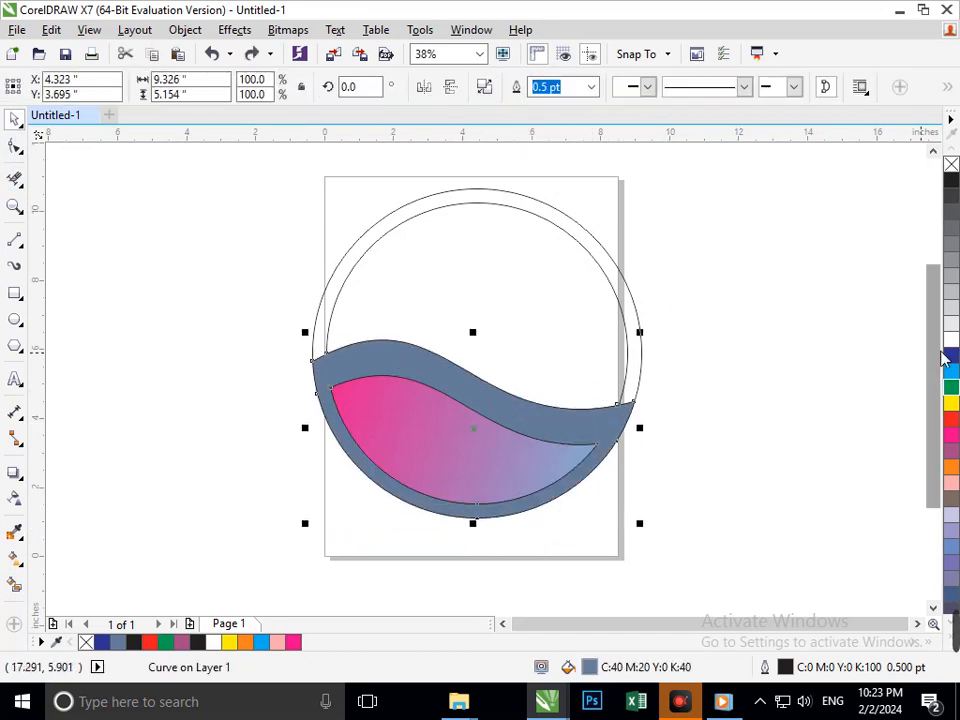
{"action": "left_click", "coordinate": [951, 355]}
{"action": "left_click", "coordinate": [726, 454]}
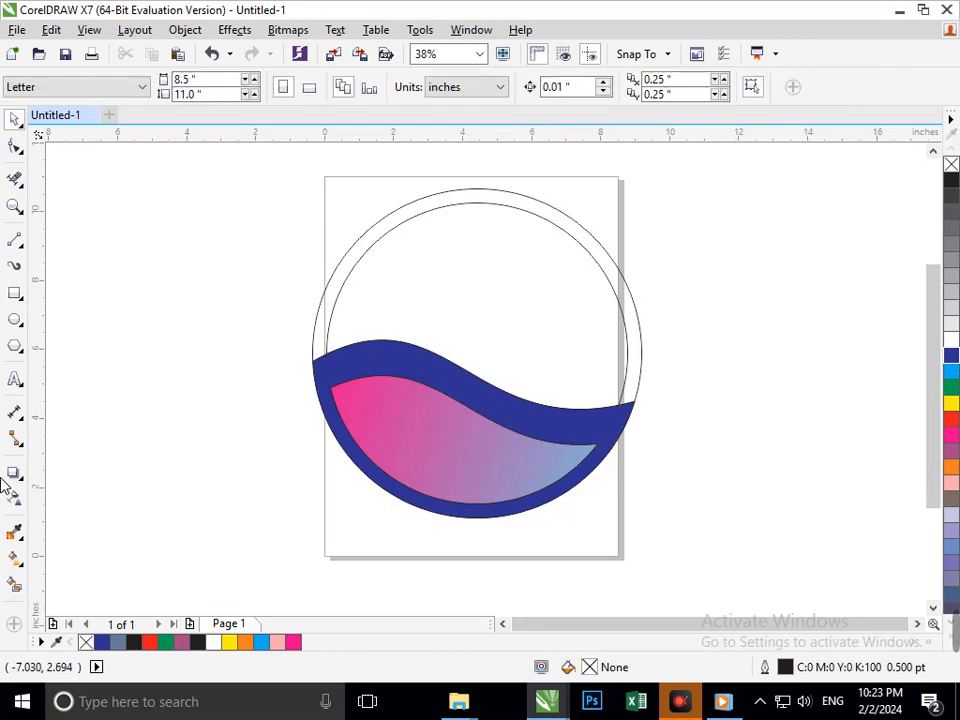
Step: Smart-fill the inner circle's region above the band in green and the upper ring section in light blue (C:100 M:0 Y:0 K:0)
{"action": "left_click", "coordinate": [15, 585]}
{"action": "left_click", "coordinate": [418, 321]}
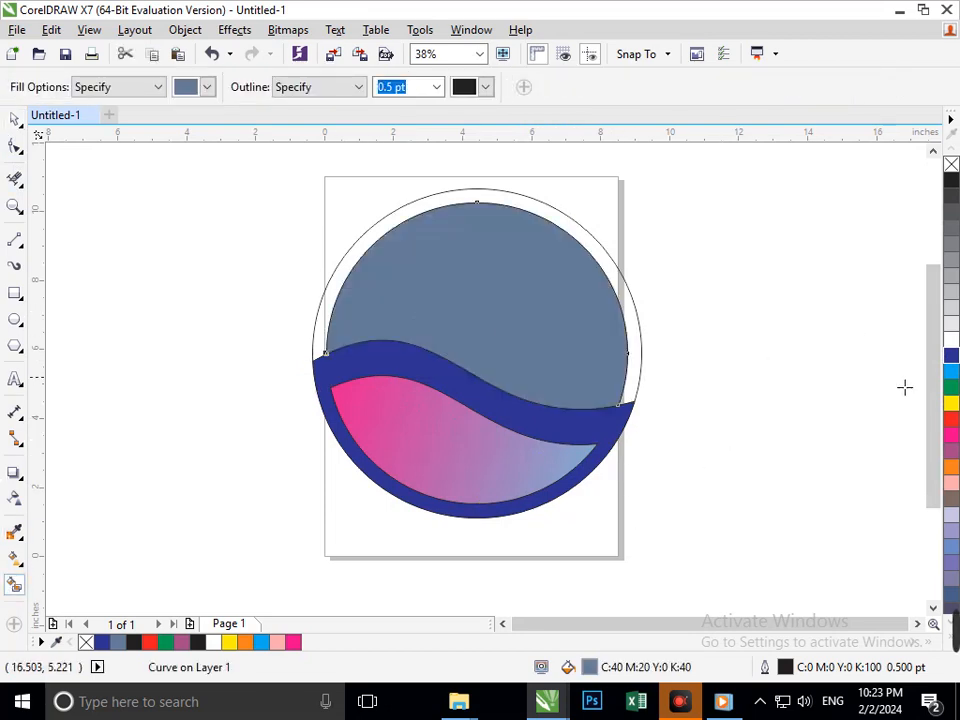
{"action": "left_click_drag", "start_coordinate": [951, 387], "coordinate": [467, 332]}
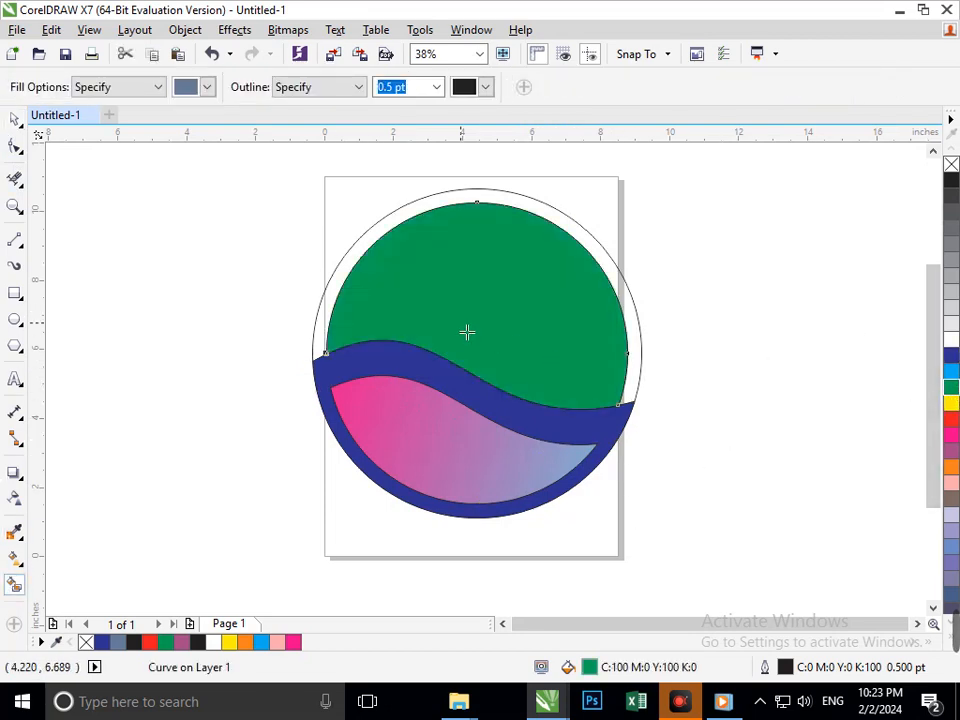
{"action": "left_click", "coordinate": [328, 325]}
{"action": "left_click", "coordinate": [951, 371]}
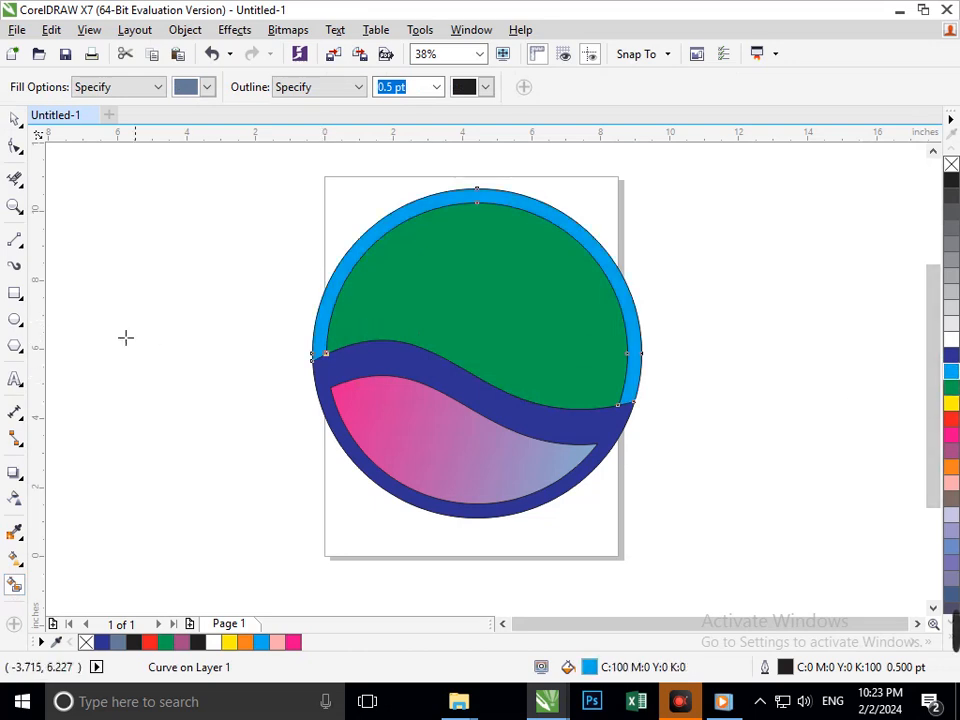
Step: Try moving the green upper shape aside and undo the move
{"action": "left_click", "coordinate": [14, 120]}
{"action": "left_click", "coordinate": [188, 351]}
{"action": "left_click_drag", "start_coordinate": [435, 324], "coordinate": [370, 331]}
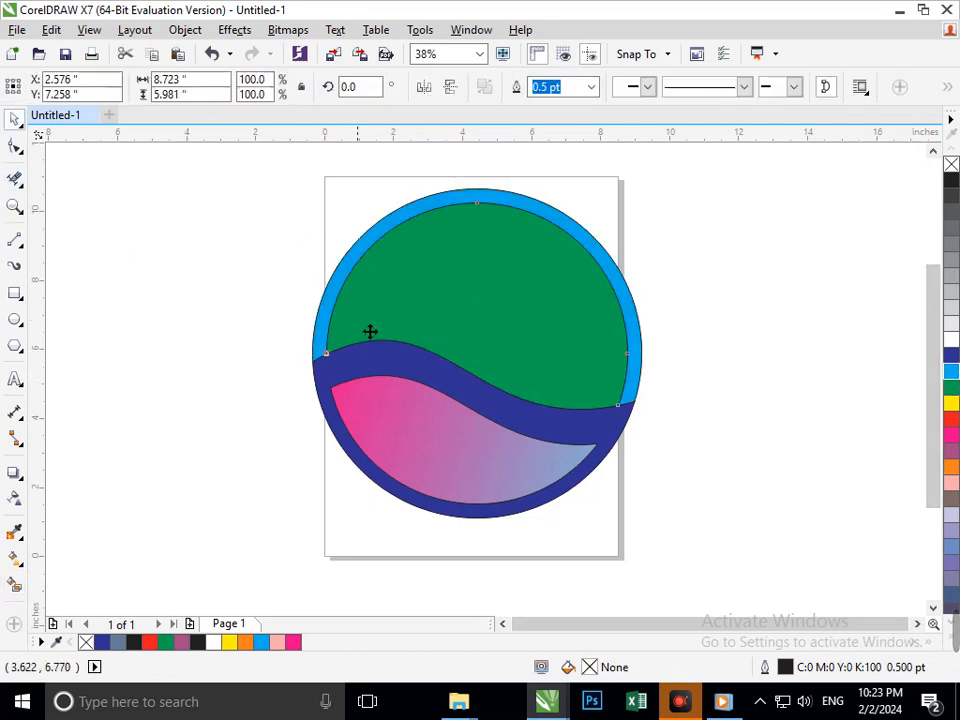
{"action": "key", "text": "ctrl+z"}
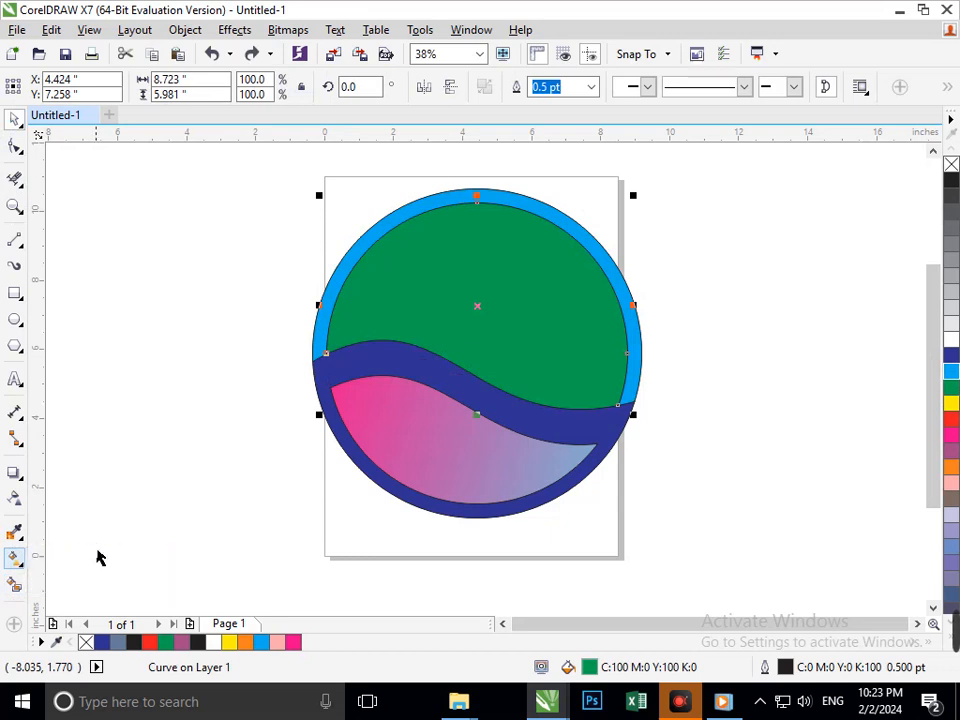
Step: Apply an elliptical fountain fill with a white center to the green upper shape and extend its green end beyond the outer circle
{"action": "left_click", "coordinate": [20, 561]}
{"action": "left_click", "coordinate": [95, 557]}
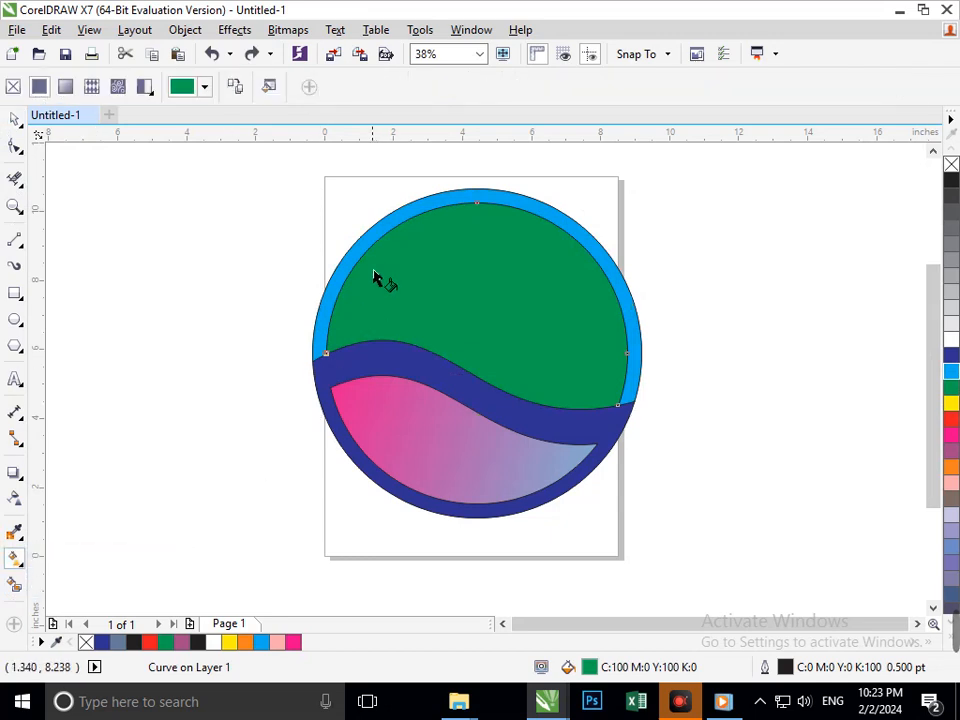
{"action": "left_click_drag", "start_coordinate": [383, 232], "coordinate": [620, 399]}
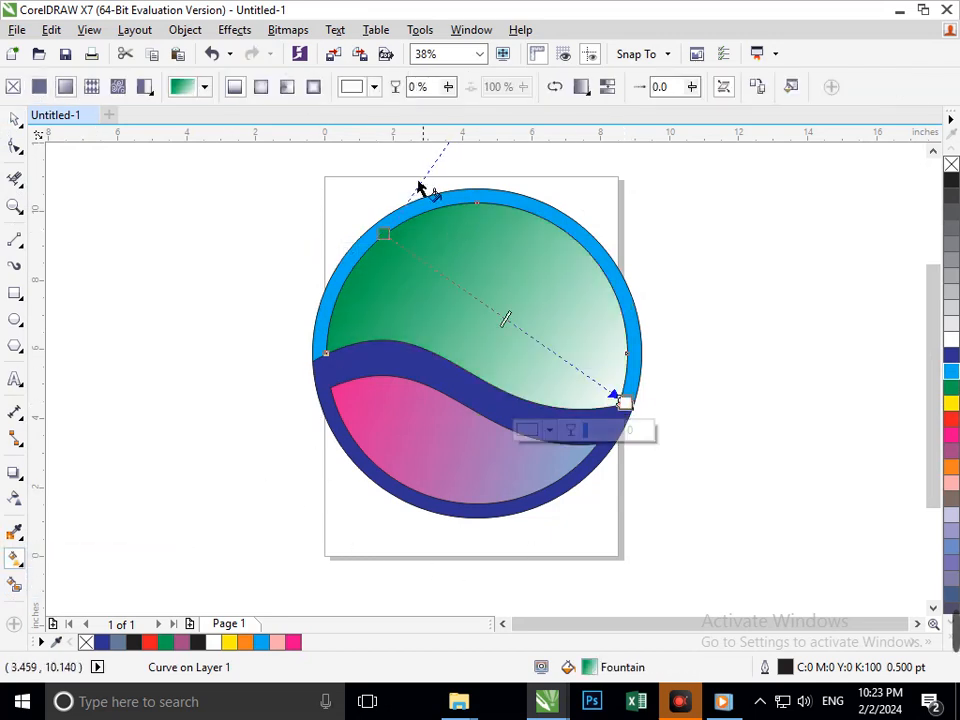
{"action": "left_click", "coordinate": [260, 87]}
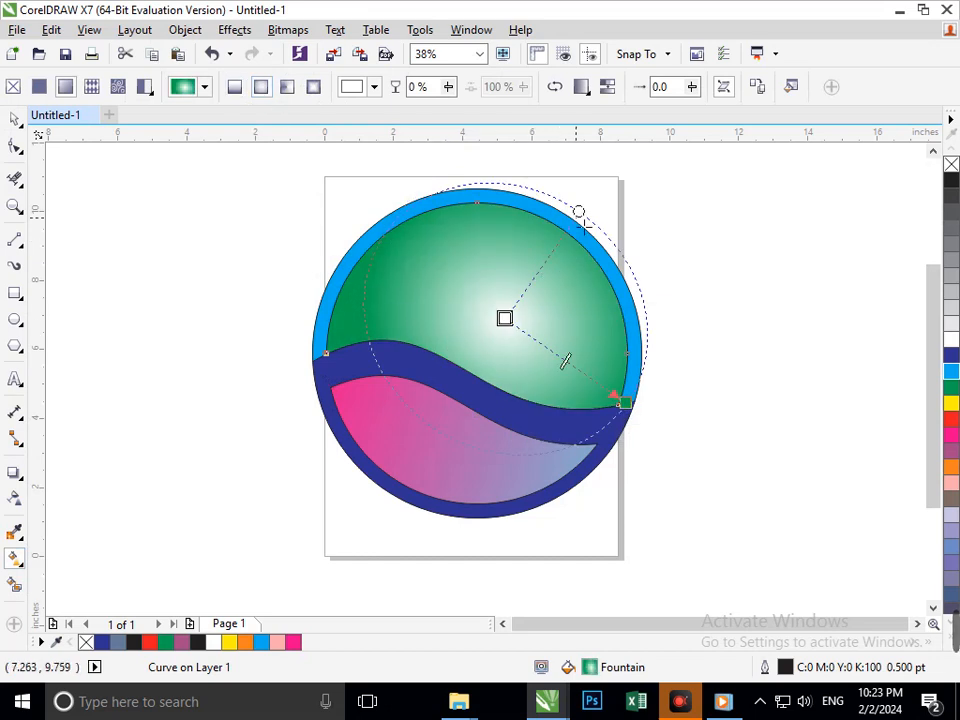
{"action": "left_click_drag", "start_coordinate": [638, 417], "coordinate": [692, 450]}
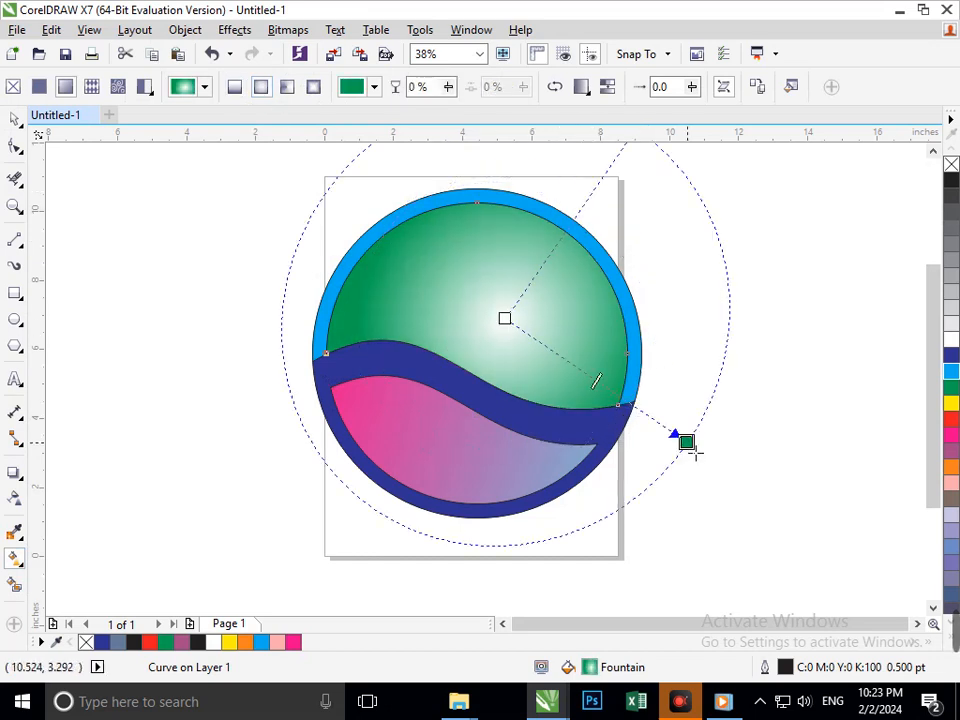
Step: Set the center color of the upper shape's elliptical gradient to red (#D41E1E)
{"action": "left_click", "coordinate": [508, 321]}
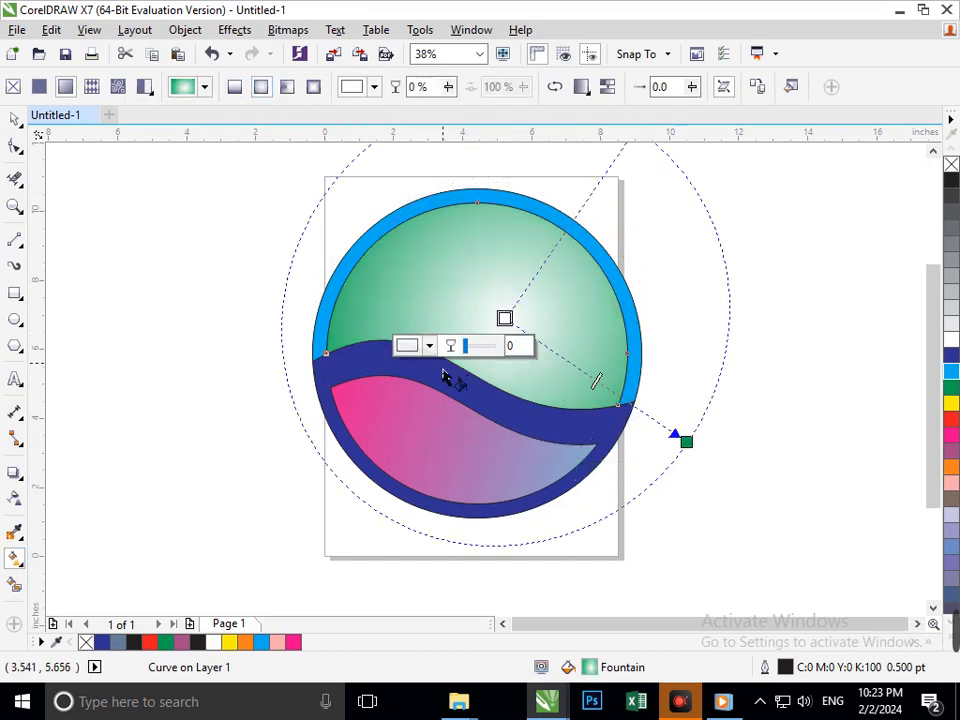
{"action": "left_click", "coordinate": [408, 348]}
{"action": "left_click", "coordinate": [466, 430]}
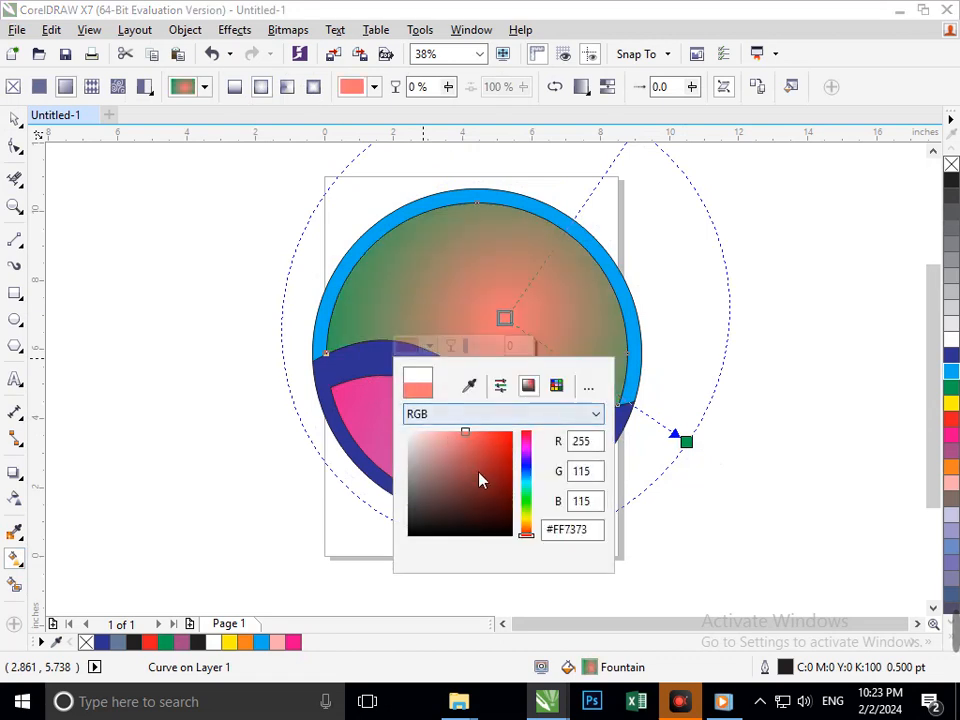
{"action": "mouse_move", "coordinate": [481, 481]}
{"action": "left_mouse_down"}
{"action": "mouse_move", "coordinate": [474, 476]}
{"action": "mouse_move", "coordinate": [503, 453]}
{"action": "left_mouse_up"}
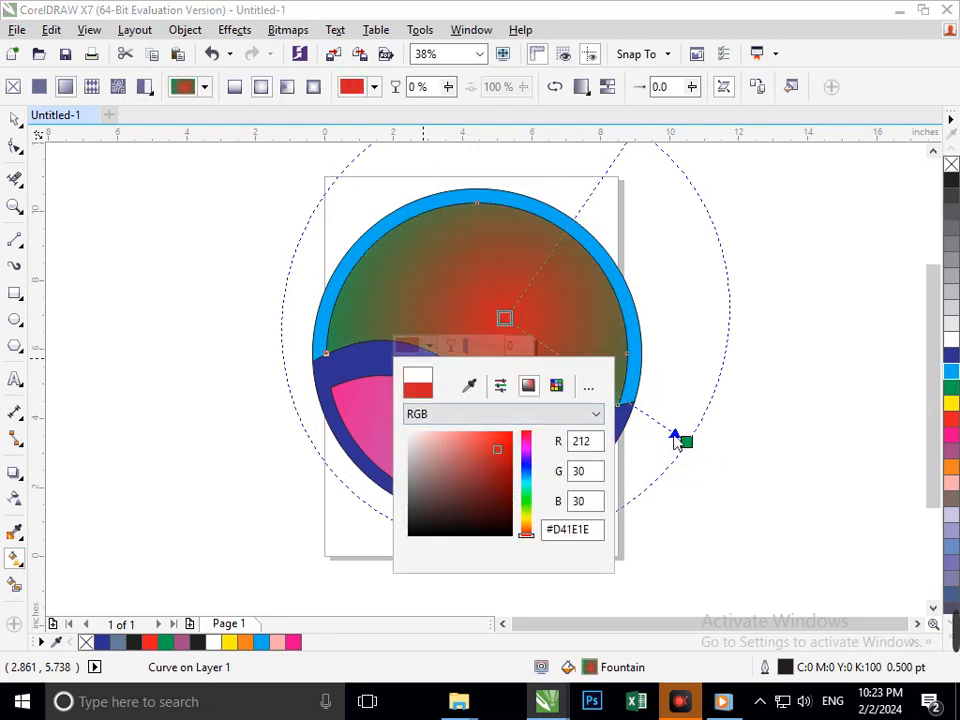
Step: Pull the green end of the upper shape's gradient farther outside the logo so red dominates, and deselect the shape
{"action": "left_click_drag", "start_coordinate": [676, 440], "coordinate": [740, 485]}
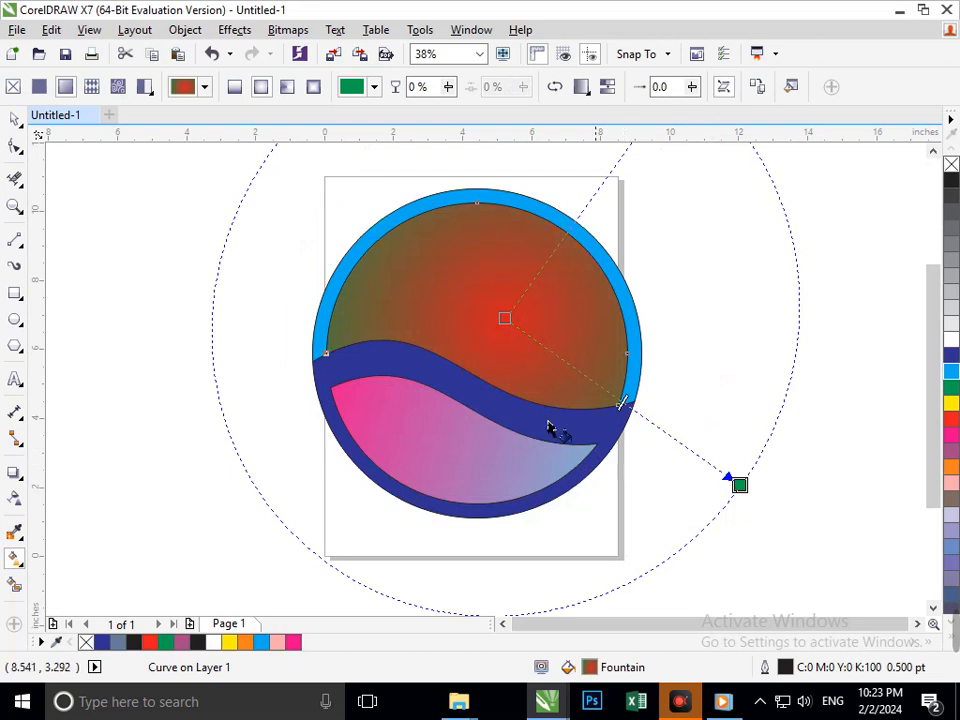
{"action": "scroll", "coordinate": [549, 428], "scroll_direction": "down", "scroll_amount": 3}
{"action": "scroll", "coordinate": [490, 390], "scroll_direction": "up", "scroll_amount": 2}
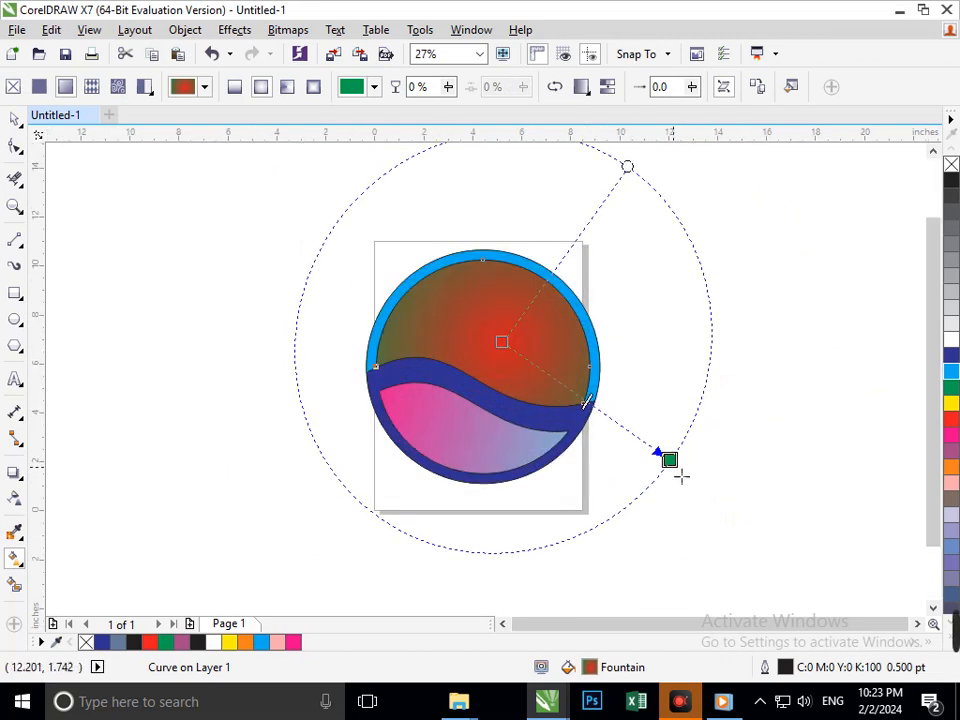
{"action": "left_click_drag", "start_coordinate": [669, 460], "coordinate": [735, 496]}
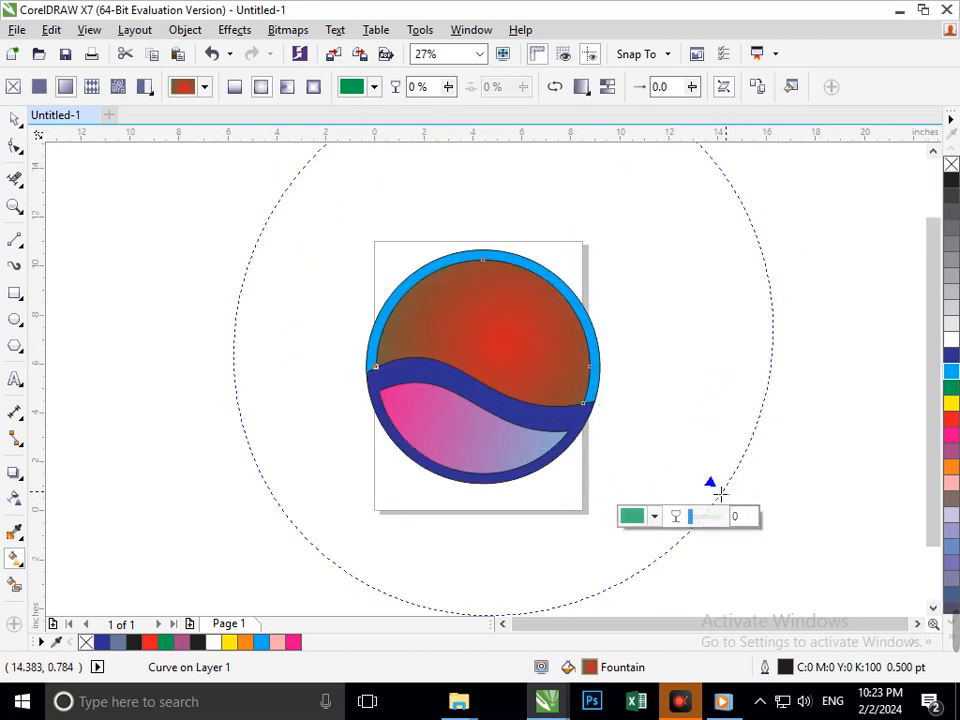
{"action": "left_click", "coordinate": [15, 120]}
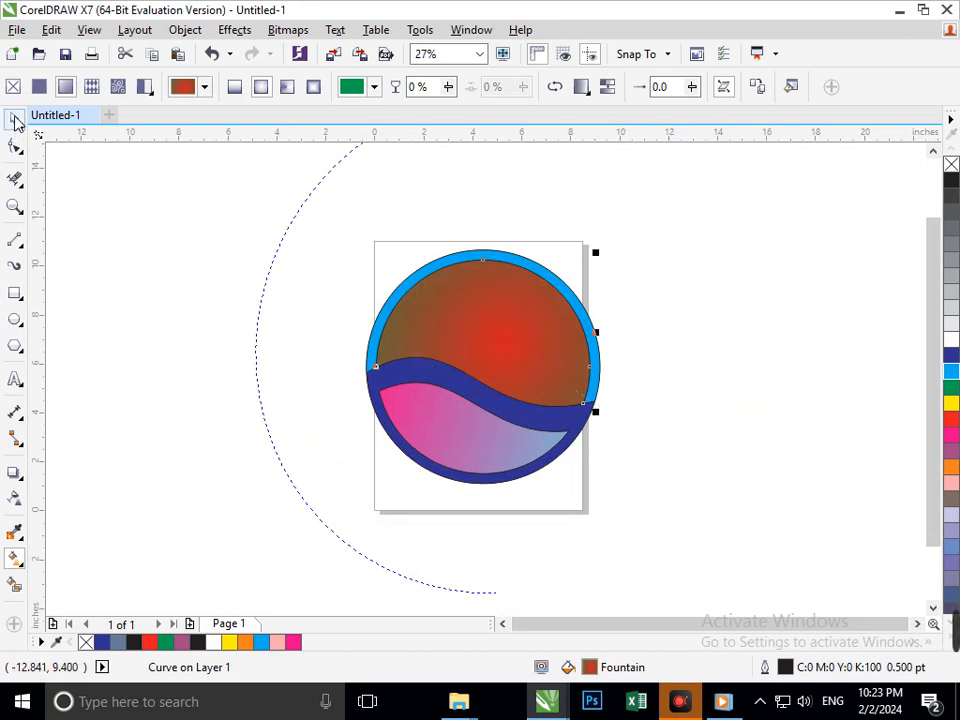
{"action": "left_click", "coordinate": [666, 293]}
{"action": "left_click_drag", "start_coordinate": [579, 429], "coordinate": [520, 446]}
{"action": "left_click", "coordinate": [748, 411]}
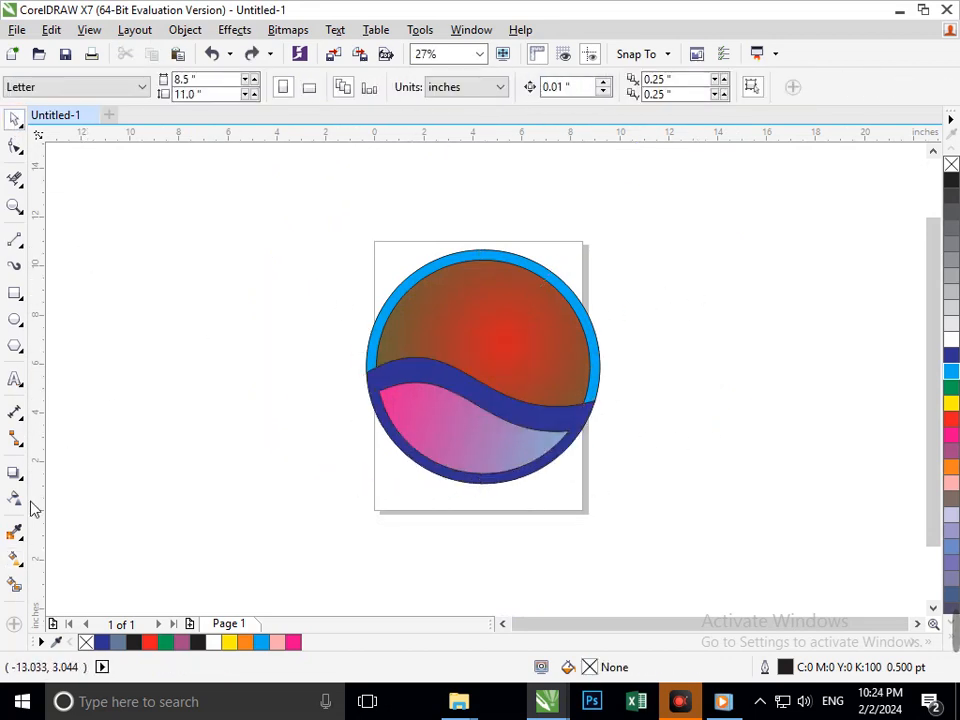
Step: Draw a small circle about 0.88 inches in diameter on the empty area beside the logo
{"action": "left_click", "coordinate": [21, 326]}
{"action": "left_click", "coordinate": [92, 315]}
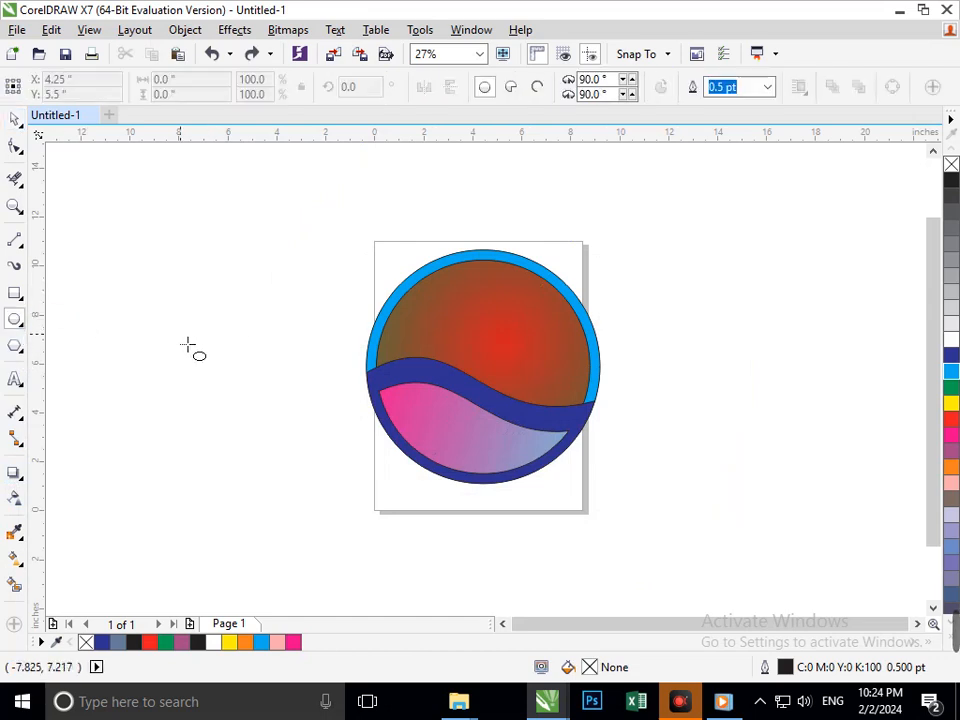
{"action": "left_click_drag", "start_coordinate": [164, 332], "coordinate": [193, 356]}
{"action": "left_click", "coordinate": [16, 121]}
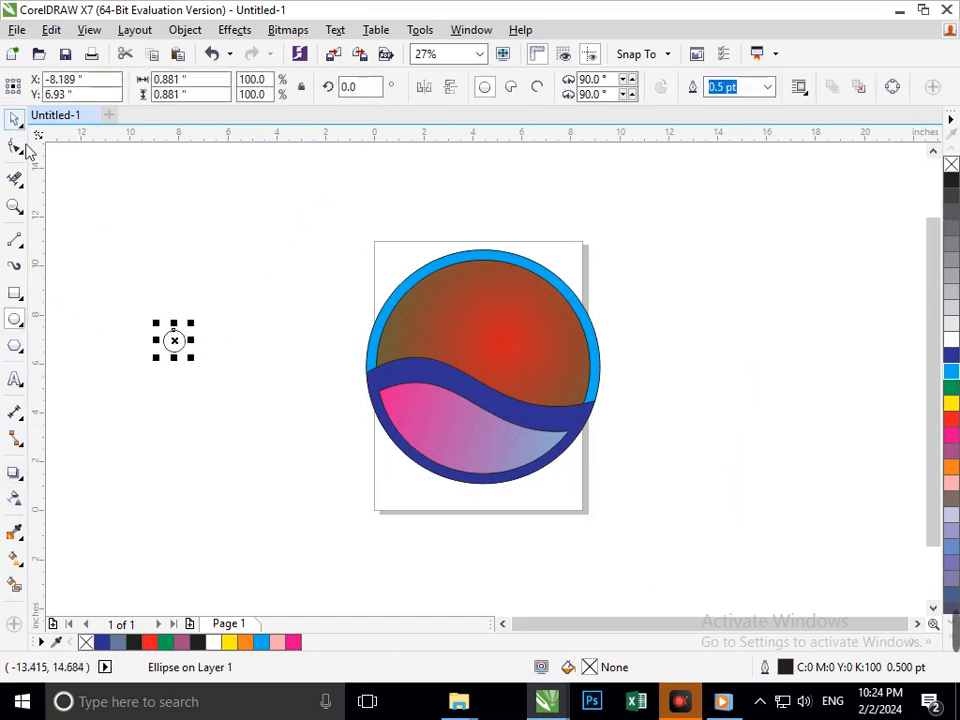
{"action": "left_click", "coordinate": [158, 320]}
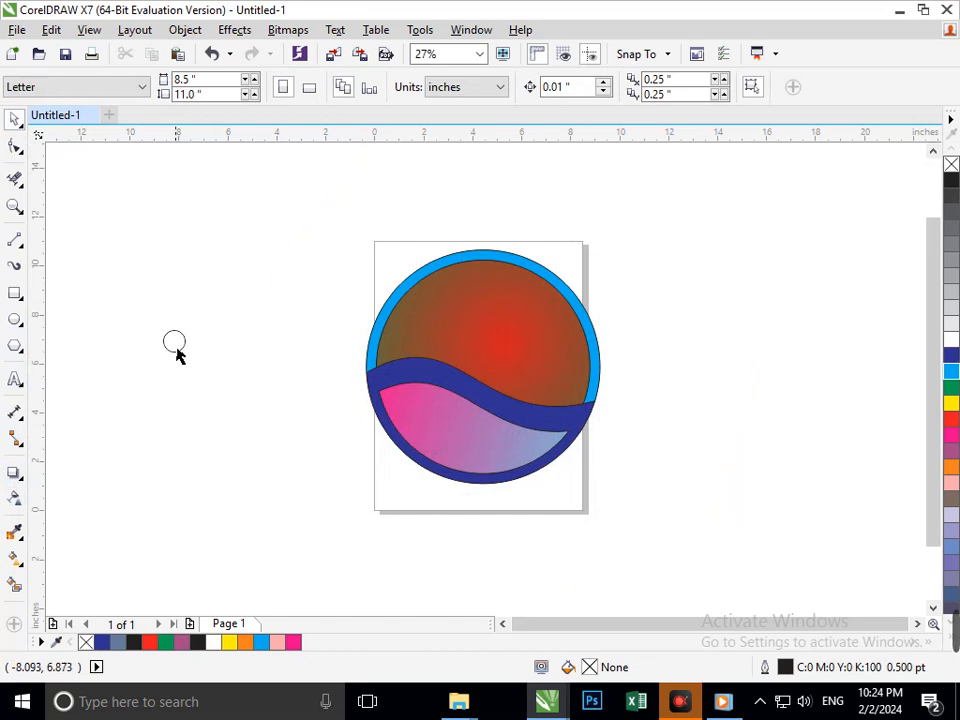
Step: Move the small circle onto the band's left end, shrink it to about 0.63 inches, and make its fill and outline white
{"action": "left_click_drag", "start_coordinate": [176, 355], "coordinate": [375, 379]}
{"action": "scroll", "coordinate": [481, 420], "scroll_direction": "up", "scroll_amount": 4}
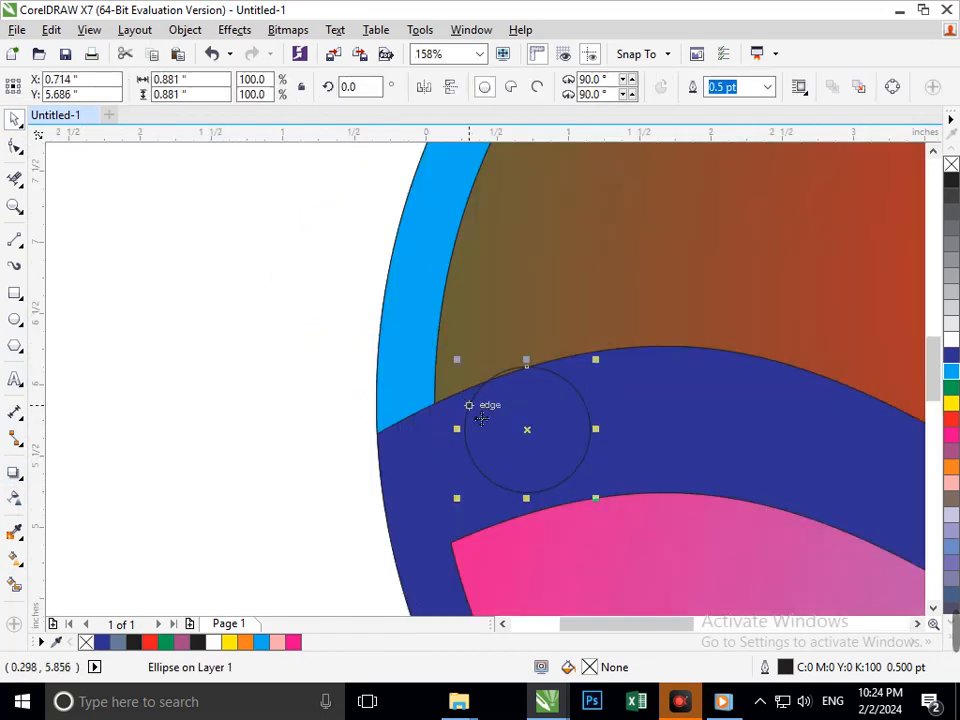
{"action": "left_click_drag", "start_coordinate": [465, 517], "coordinate": [491, 497]}
{"action": "left_click_drag", "start_coordinate": [524, 455], "coordinate": [529, 473]}
{"action": "left_click", "coordinate": [951, 340]}
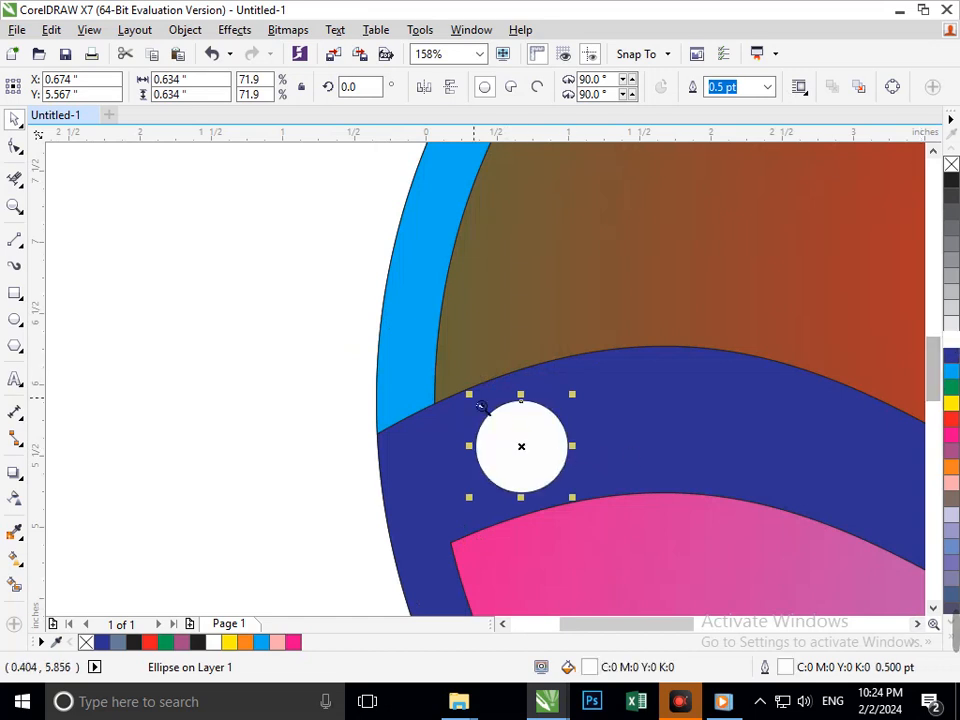
Step: Place a copy of the white circle on the band about 1.4 inches to the right of the first
{"action": "scroll", "coordinate": [703, 459], "scroll_direction": "down", "scroll_amount": 4}
{"action": "left_click", "coordinate": [703, 459]}
{"action": "scroll", "coordinate": [490, 420], "scroll_direction": "up", "scroll_amount": 4}
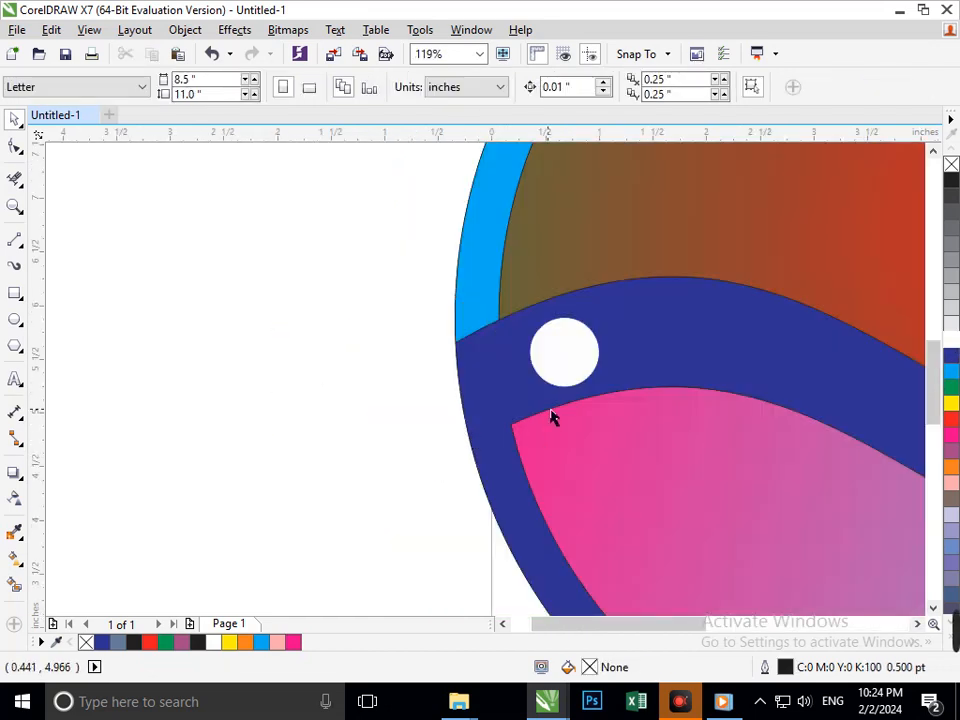
{"action": "left_click", "coordinate": [574, 377]}
{"action": "left_click_drag", "start_coordinate": [574, 377], "coordinate": [741, 371]}
{"action": "scroll", "coordinate": [728, 417], "scroll_direction": "down", "scroll_amount": 4}
{"action": "scroll", "coordinate": [515, 424], "scroll_direction": "up", "scroll_amount": 3}
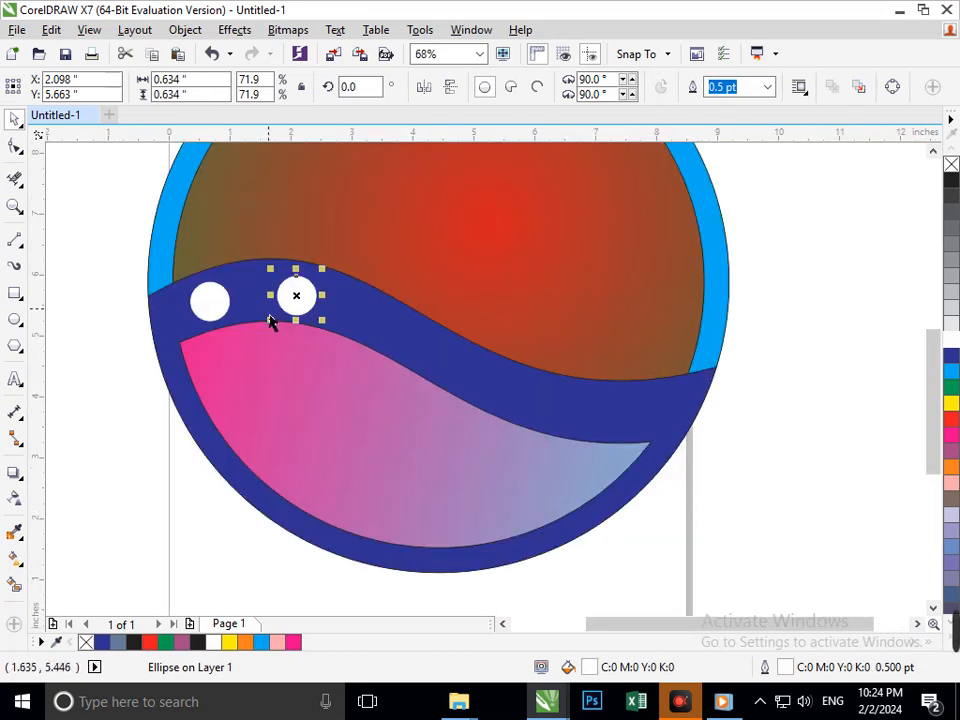
Step: Place four more copies of the white circle along the band to its right end, centering the fifth circle at about X 6.57, Y 3.81 inches
{"action": "left_click_drag", "start_coordinate": [314, 311], "coordinate": [669, 411]}
{"action": "left_click", "coordinate": [459, 366]}
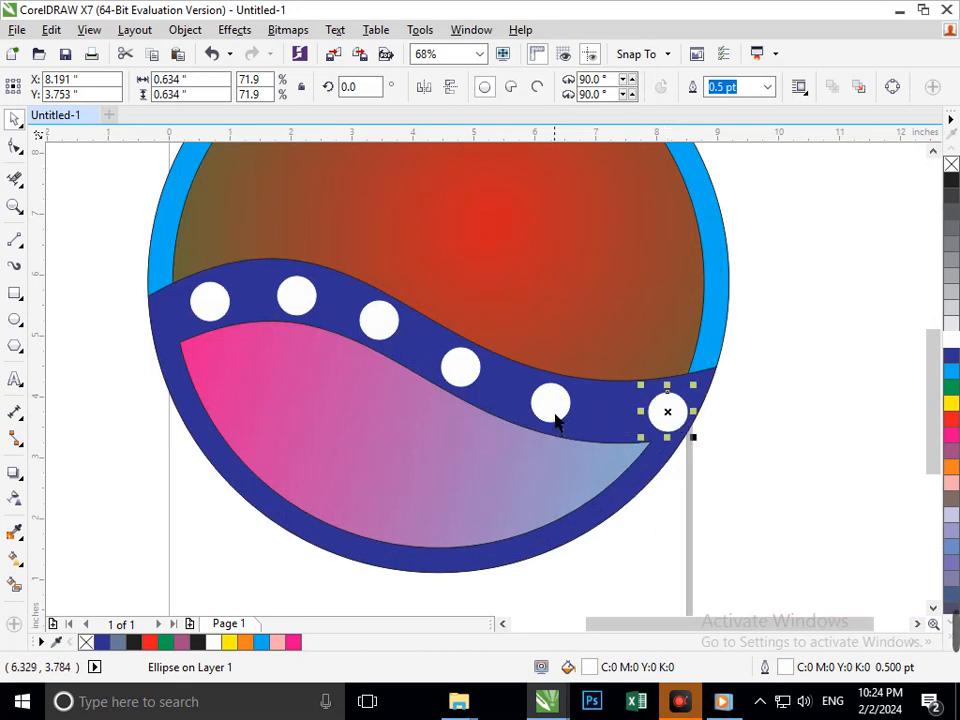
{"action": "left_click_drag", "start_coordinate": [556, 422], "coordinate": [584, 422]}
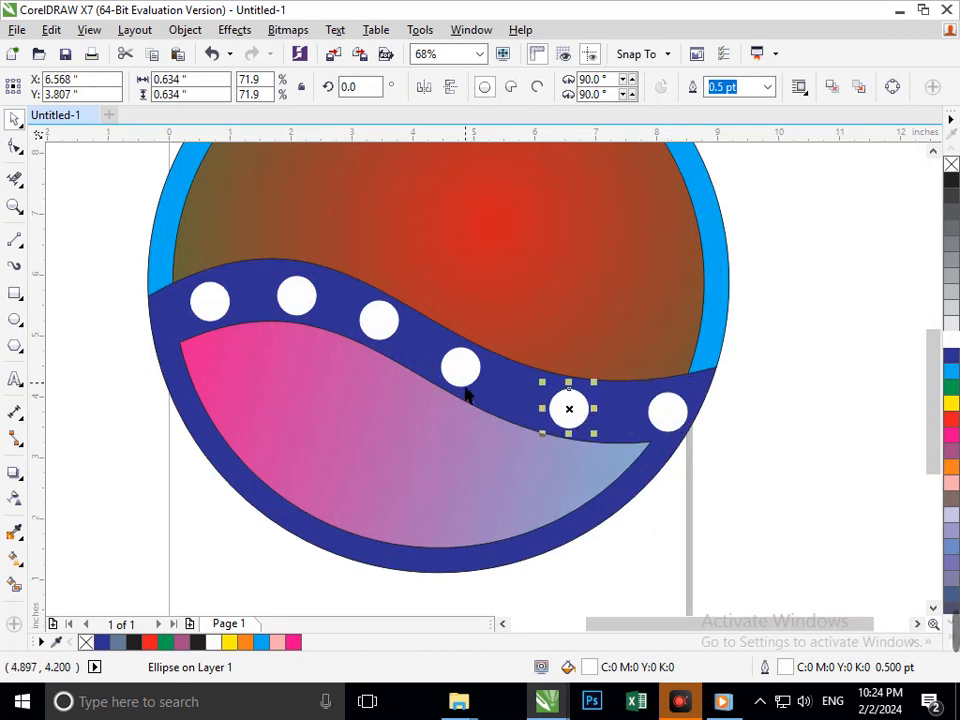
Step: Shift the fourth white circle right and slightly down, centering it at about X 4.99, Y 4.43 inches
{"action": "left_click_drag", "start_coordinate": [465, 395], "coordinate": [484, 381]}
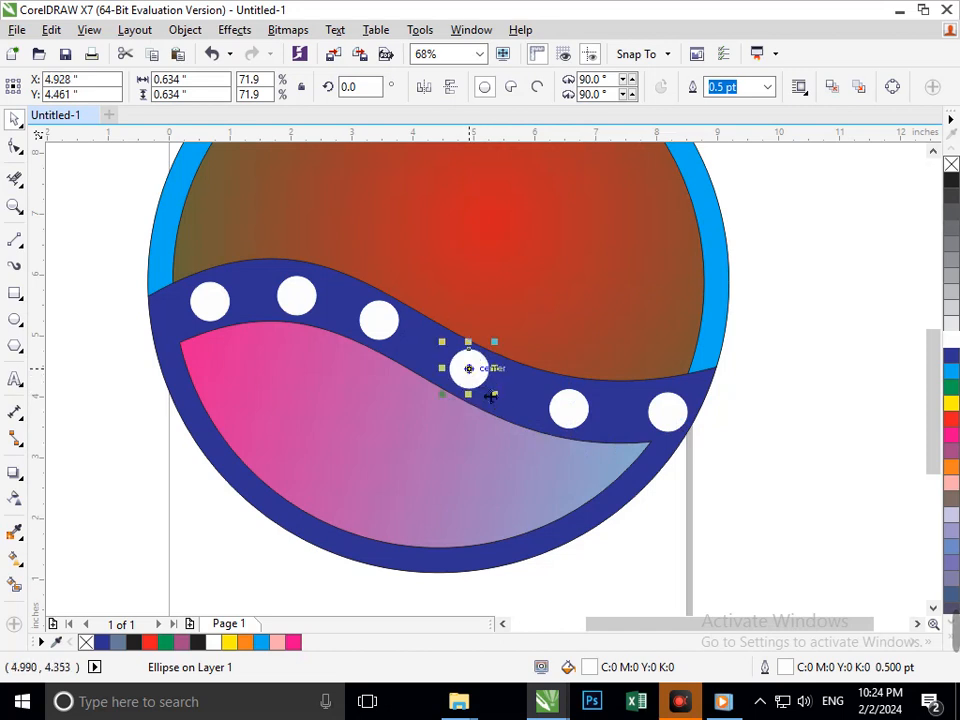
{"action": "key", "text": "Down"}
{"action": "key", "text": "Down"}
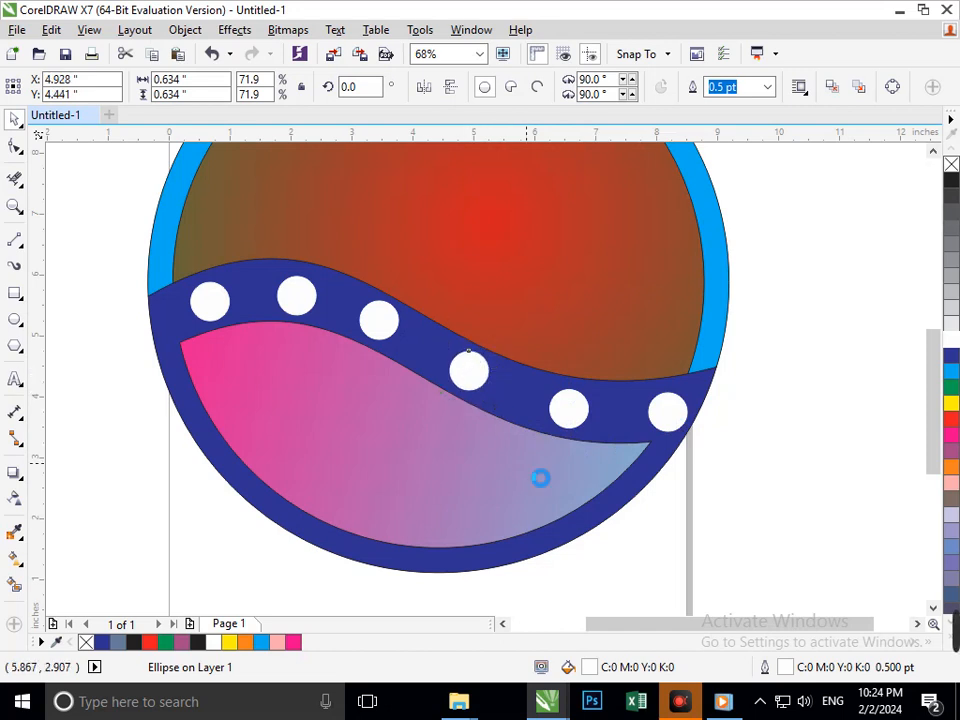
{"action": "key", "text": "Right"}
{"action": "key", "text": "Right"}
{"action": "key", "text": "Right"}
{"action": "key", "text": "Right"}
{"action": "key", "text": "Right"}
{"action": "key", "text": "Right"}
{"action": "key", "text": "Right"}
{"action": "key", "text": "Left"}
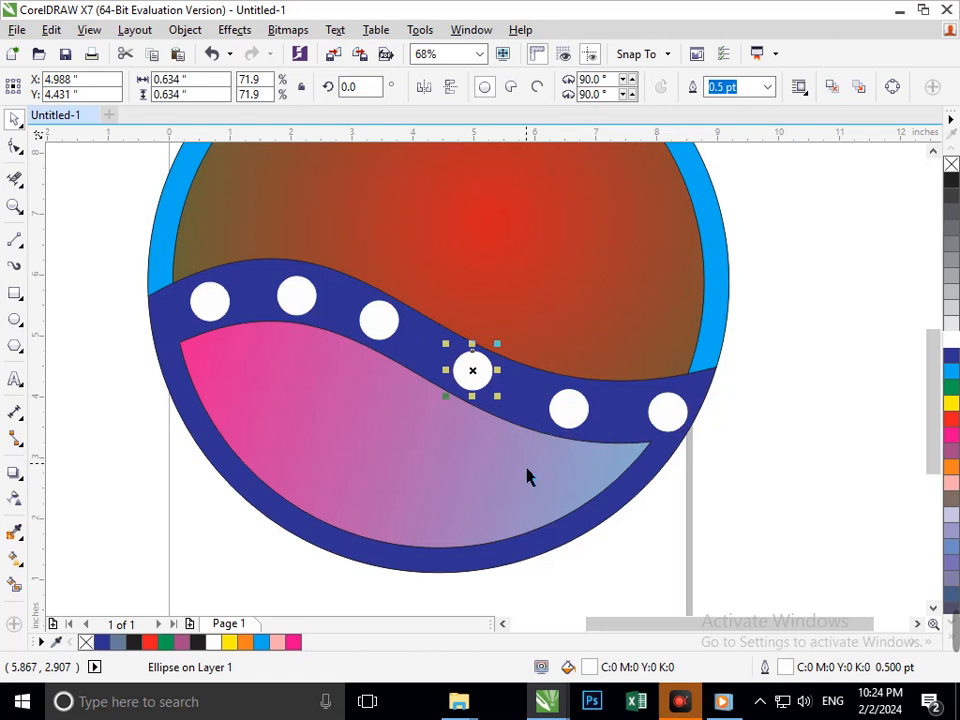
Step: Shift the two leftmost white circles slightly left to even out the spacing along the band, and deselect them
{"action": "left_click", "coordinate": [840, 515]}
{"action": "mouse_move", "coordinate": [230, 321]}
{"action": "left_mouse_down"}
{"action": "mouse_move", "coordinate": [224, 310]}
{"action": "mouse_move", "coordinate": [212, 324]}
{"action": "left_mouse_up"}
{"action": "left_click", "coordinate": [131, 497]}
{"action": "left_click_drag", "start_coordinate": [306, 294], "coordinate": [287, 296]}
{"action": "left_click", "coordinate": [707, 537]}
Step: Try a black fill on the ring around the upper shape
{"action": "scroll", "coordinate": [447, 433], "scroll_direction": "down", "scroll_amount": 4}
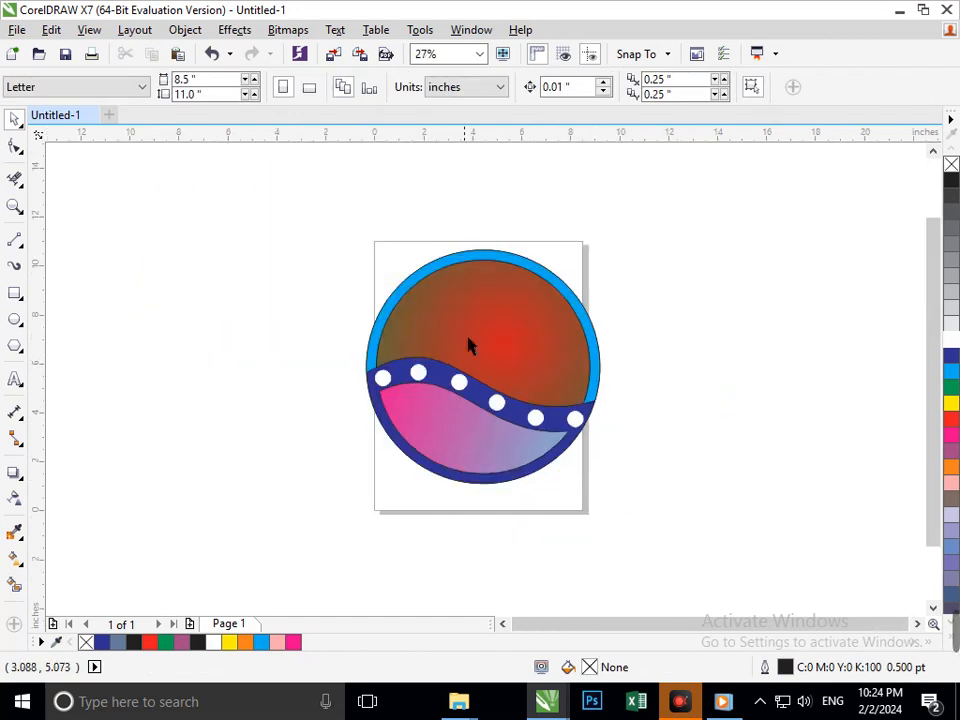
{"action": "mouse_move", "coordinate": [508, 270]}
{"action": "left_mouse_down"}
{"action": "mouse_move", "coordinate": [401, 281]}
{"action": "mouse_move", "coordinate": [508, 270]}
{"action": "left_mouse_up"}
{"action": "left_click", "coordinate": [951, 182]}
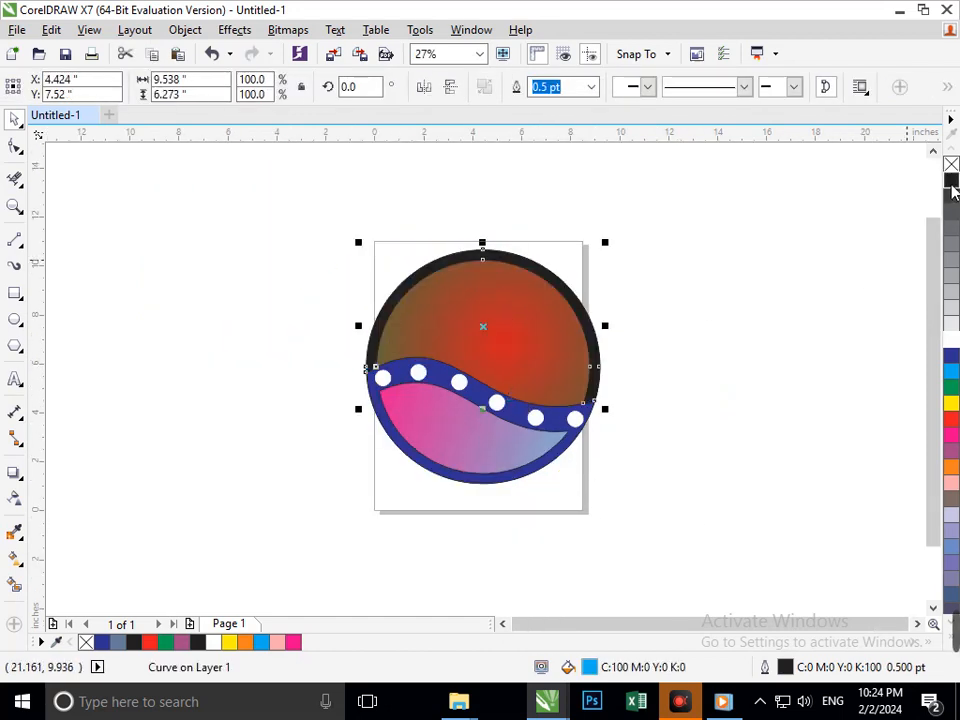
{"action": "left_click", "coordinate": [752, 356]}
Step: Fill the ring around the upper shape with yellow and deselect it
{"action": "left_click", "coordinate": [600, 388]}
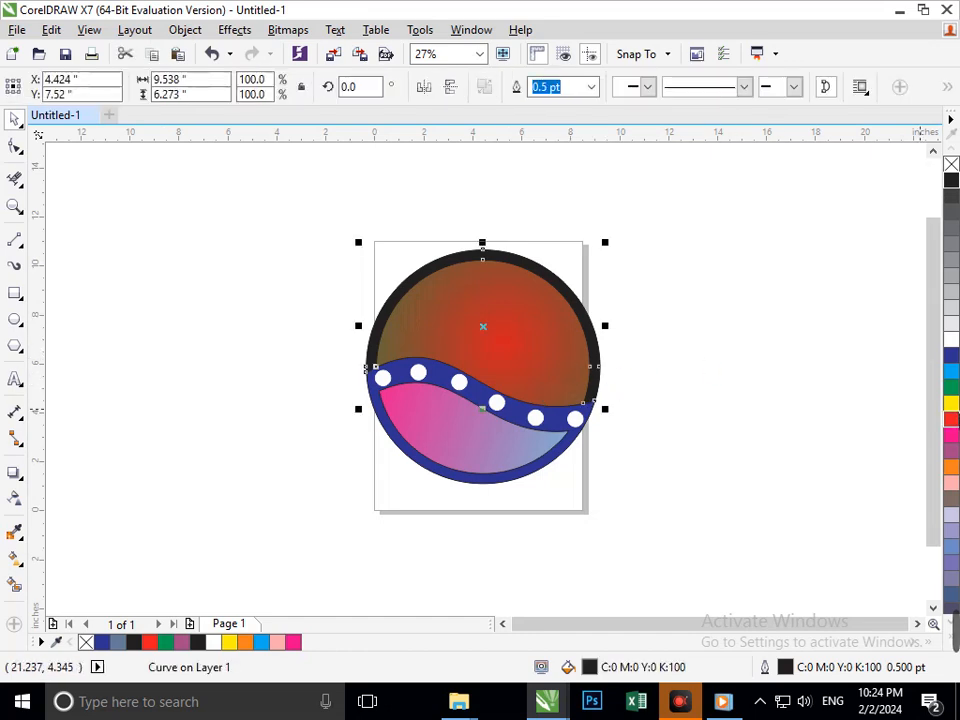
{"action": "left_click", "coordinate": [951, 402]}
{"action": "left_click", "coordinate": [716, 446]}
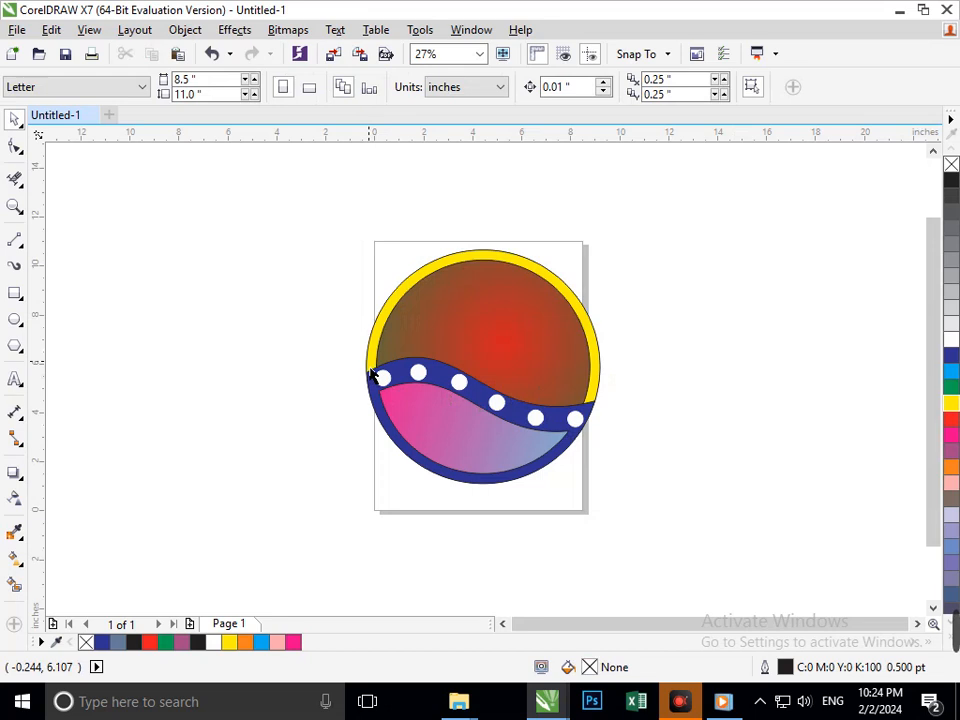
Step: Add three progressively smaller concentric copies of the yellow ring inside it, scaled from 87.9% down to 63.7%
{"action": "mouse_move", "coordinate": [372, 374]}
{"action": "left_mouse_down"}
{"action": "mouse_move", "coordinate": [393, 370]}
{"action": "mouse_move", "coordinate": [372, 374]}
{"action": "mouse_move", "coordinate": [392, 414]}
{"action": "mouse_move", "coordinate": [372, 418]}
{"action": "left_mouse_up"}
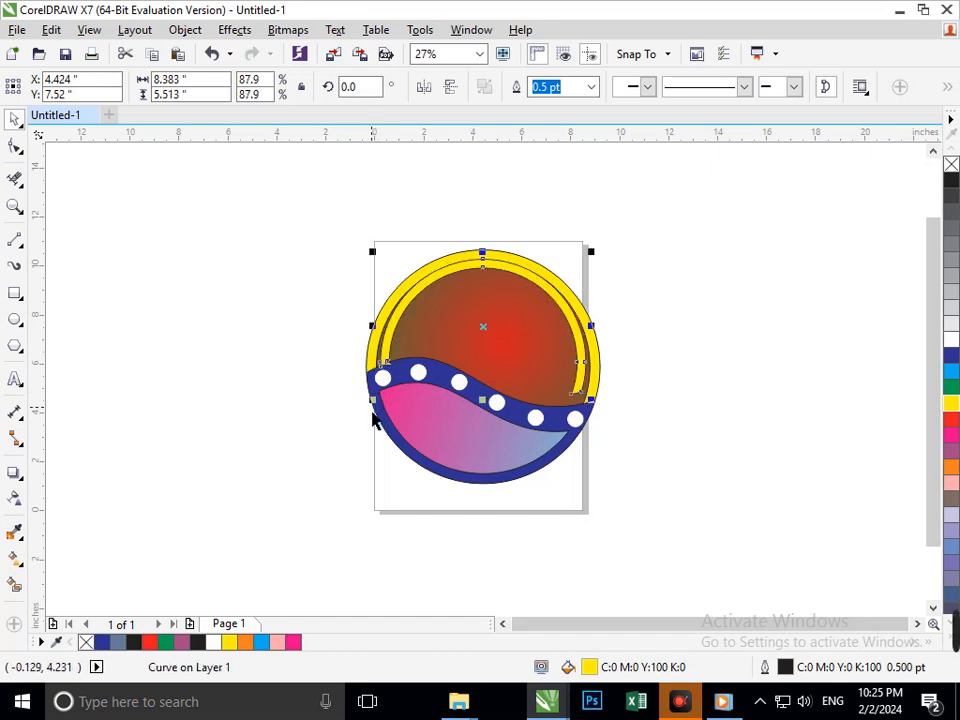
{"action": "key", "text": "ctrl+d"}
{"action": "key", "text": "ctrl+z"}
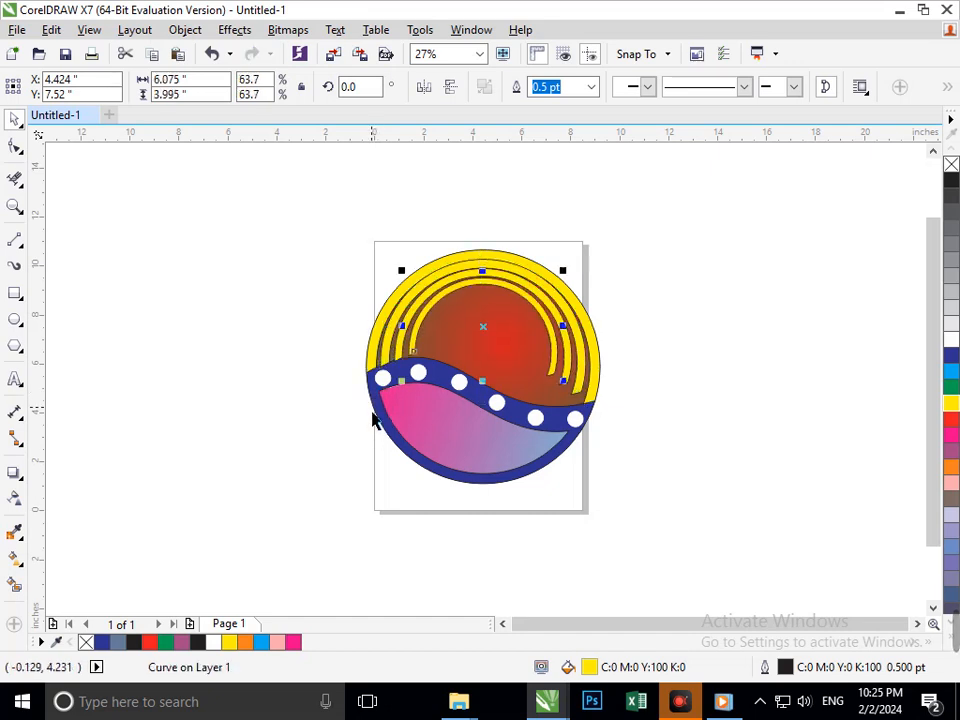
{"action": "left_click", "coordinate": [654, 422]}
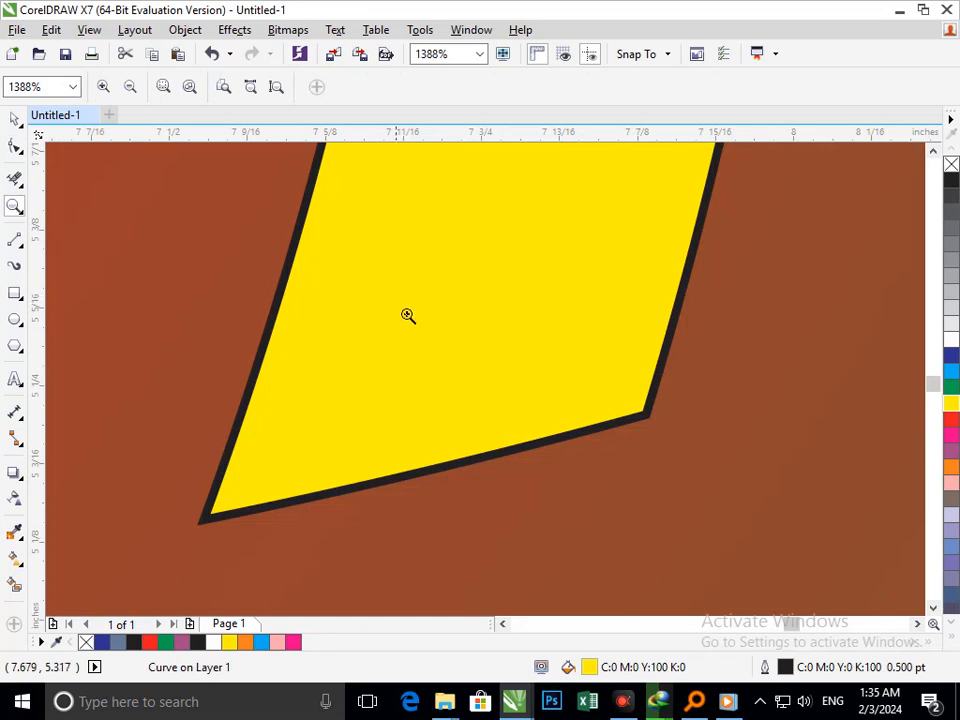
Step: Extend the right end of the innermost yellow ring straight down to the blue band
{"action": "left_click_drag", "start_coordinate": [501, 410], "coordinate": [500, 410]}
{"action": "right_click", "coordinate": [570, 409]}
{"action": "left_click_drag", "start_coordinate": [399, 315], "coordinate": [599, 395]}
{"action": "left_click", "coordinate": [15, 146]}
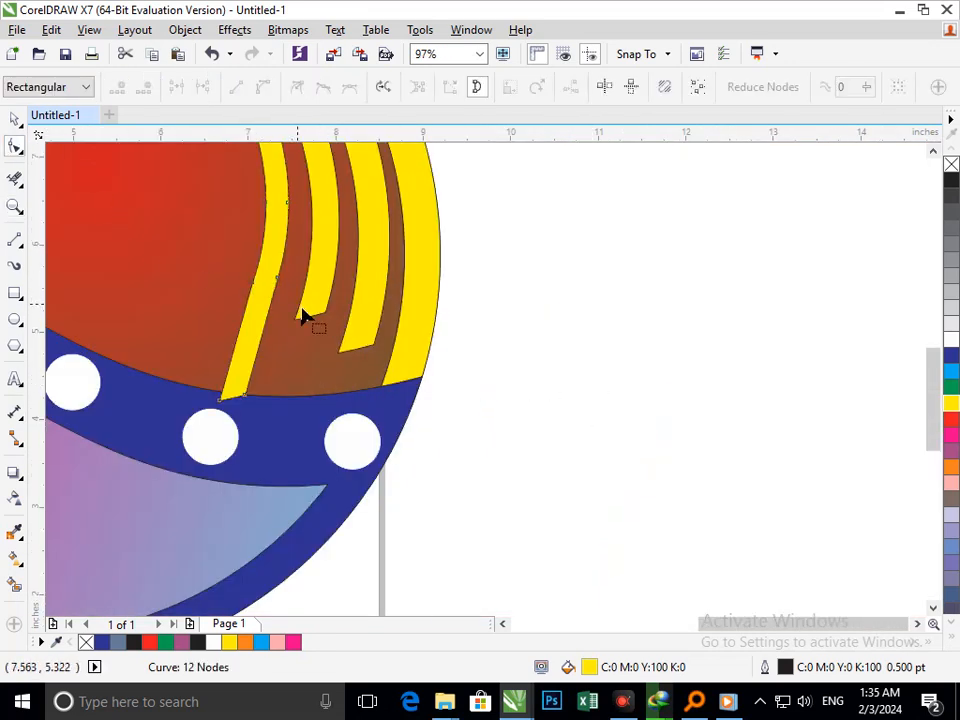
Step: Add nodes at the right end of the second-innermost yellow ring and pull both corners down to the blue band's upper edge
{"action": "left_click", "coordinate": [303, 320]}
{"action": "scroll", "coordinate": [277, 305], "scroll_direction": "up", "scroll_amount": 4}
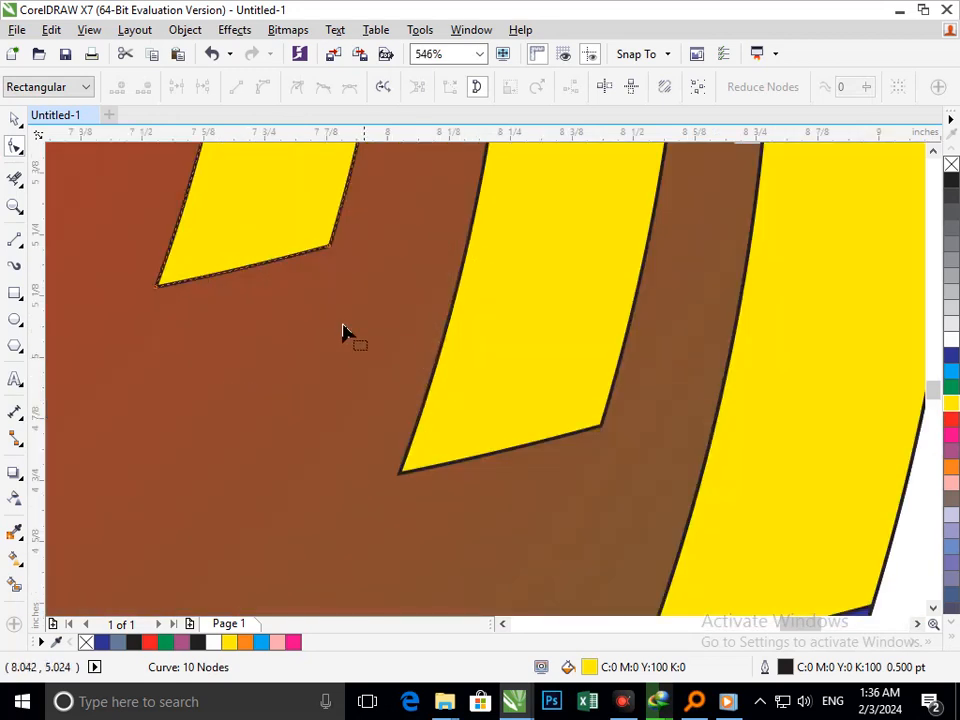
{"action": "double_click", "coordinate": [165, 283]}
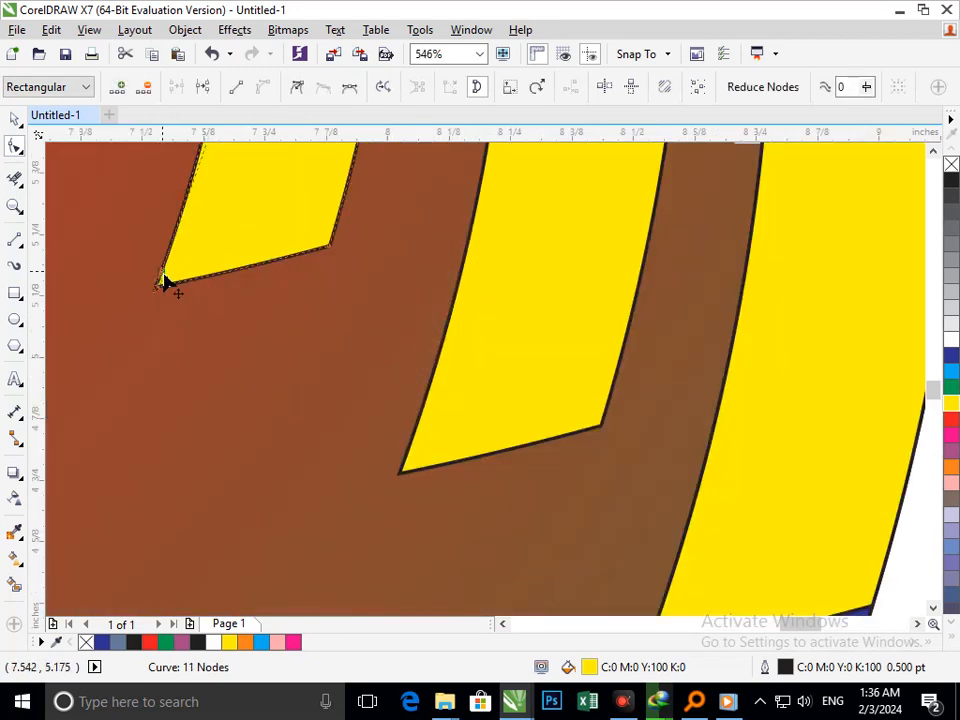
{"action": "double_click", "coordinate": [333, 247]}
{"action": "left_click_drag", "start_coordinate": [155, 300], "coordinate": [94, 508]}
{"action": "scroll", "coordinate": [308, 488], "scroll_direction": "down", "scroll_amount": 4}
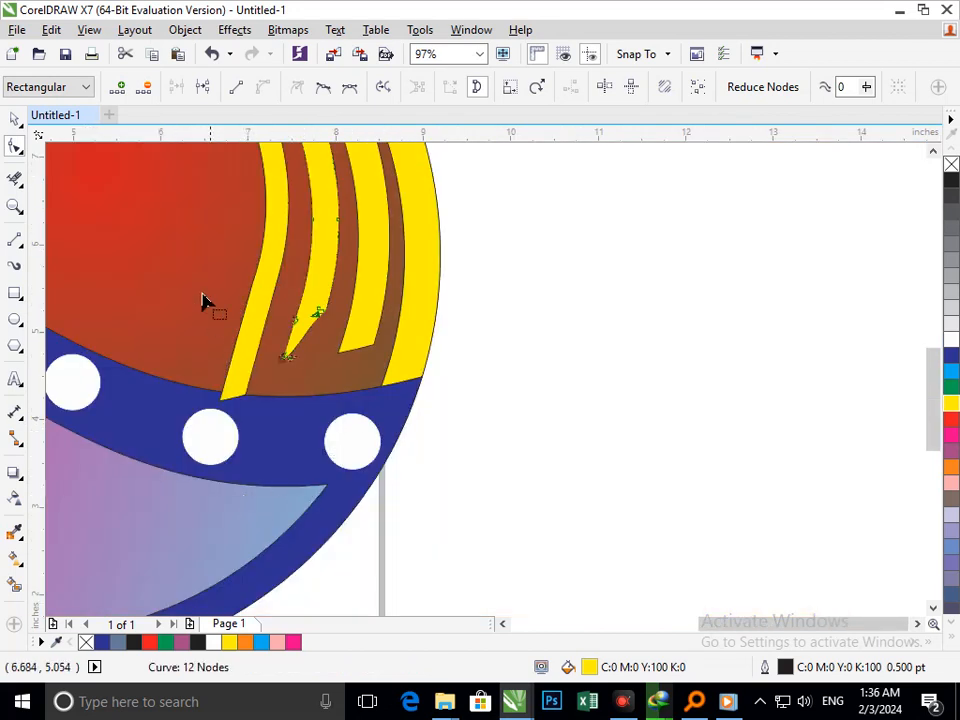
{"action": "scroll", "coordinate": [403, 435], "scroll_direction": "up", "scroll_amount": 3}
{"action": "left_click_drag", "start_coordinate": [420, 424], "coordinate": [377, 550]}
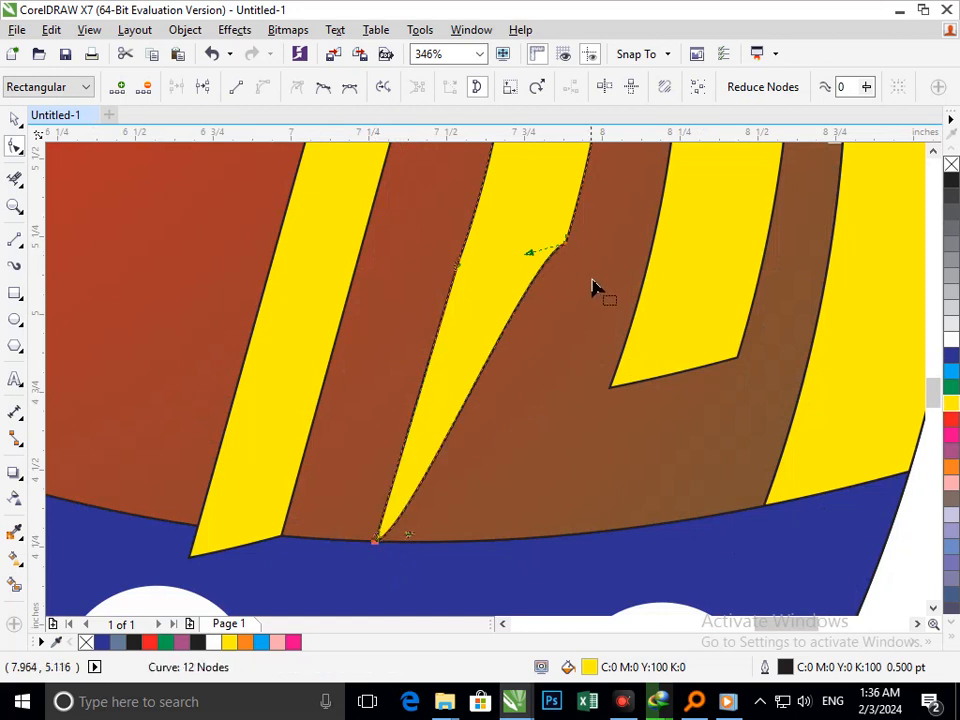
{"action": "left_click_drag", "start_coordinate": [565, 251], "coordinate": [477, 547]}
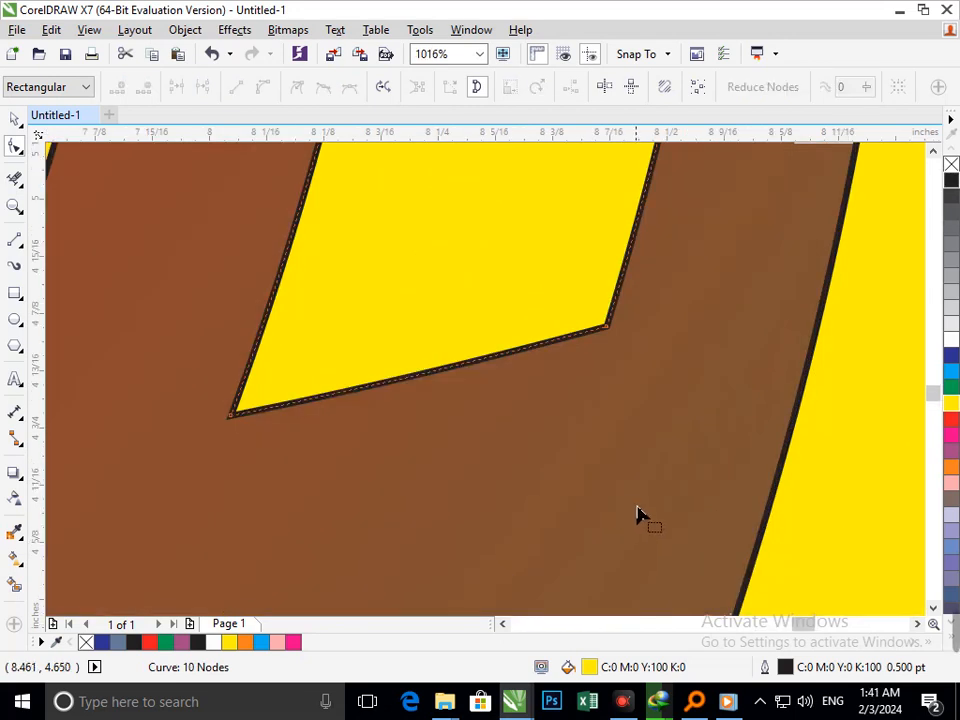
{"action": "left_click", "coordinate": [624, 703]}
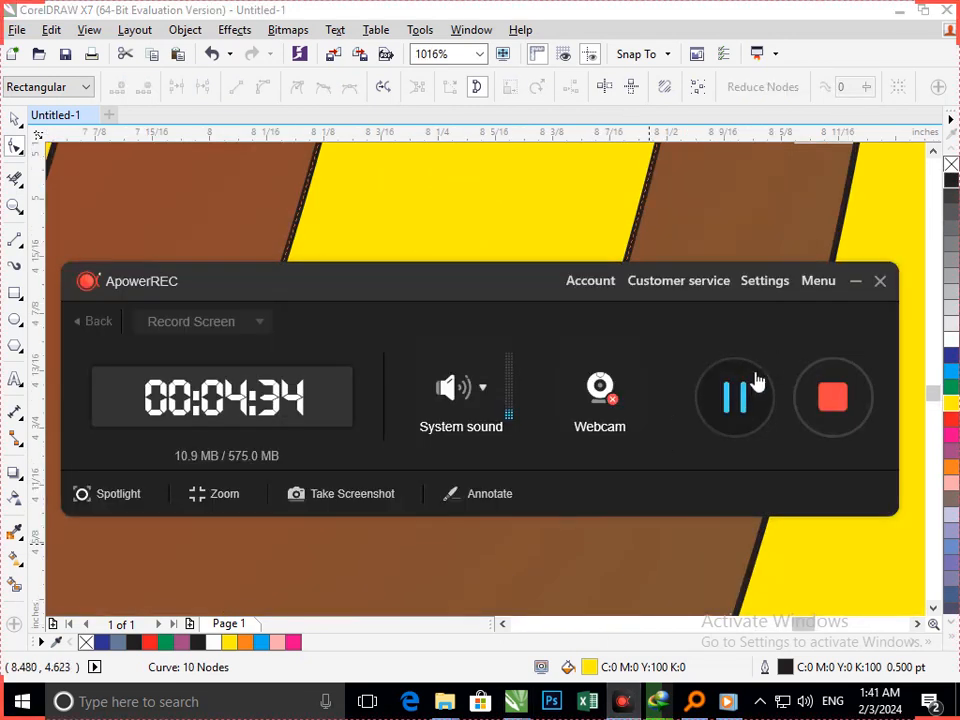
{"action": "left_click", "coordinate": [858, 284]}
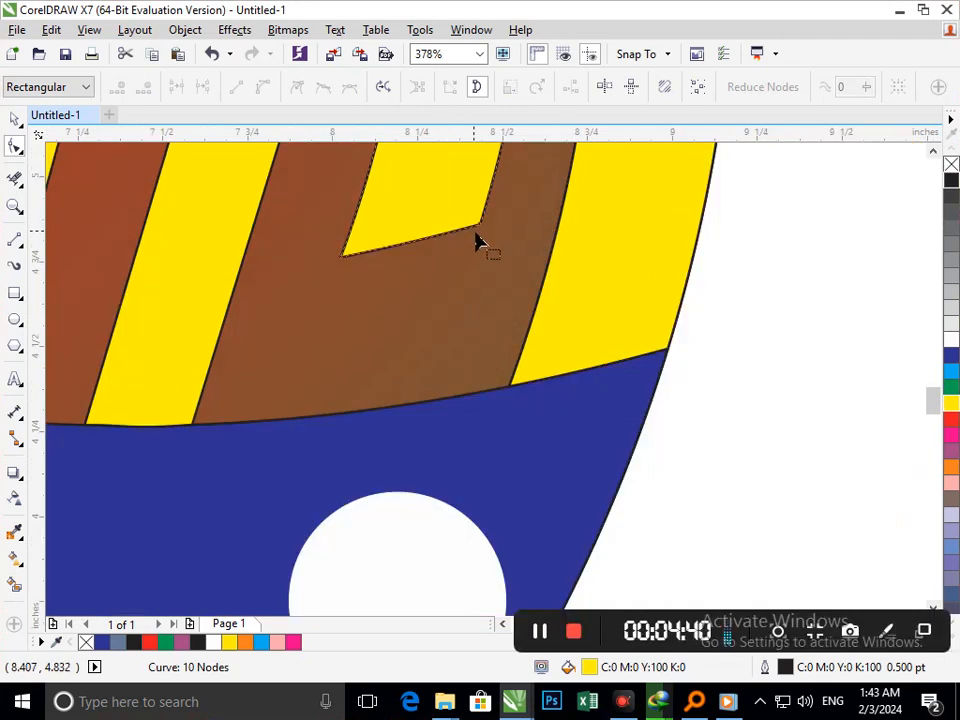
Step: Add nodes at the right end of the largest inner yellow ring and pull both corners down to the blue band's upper edge
{"action": "left_click_drag", "start_coordinate": [476, 240], "coordinate": [461, 345]}
{"action": "key", "text": "ctrl+z"}
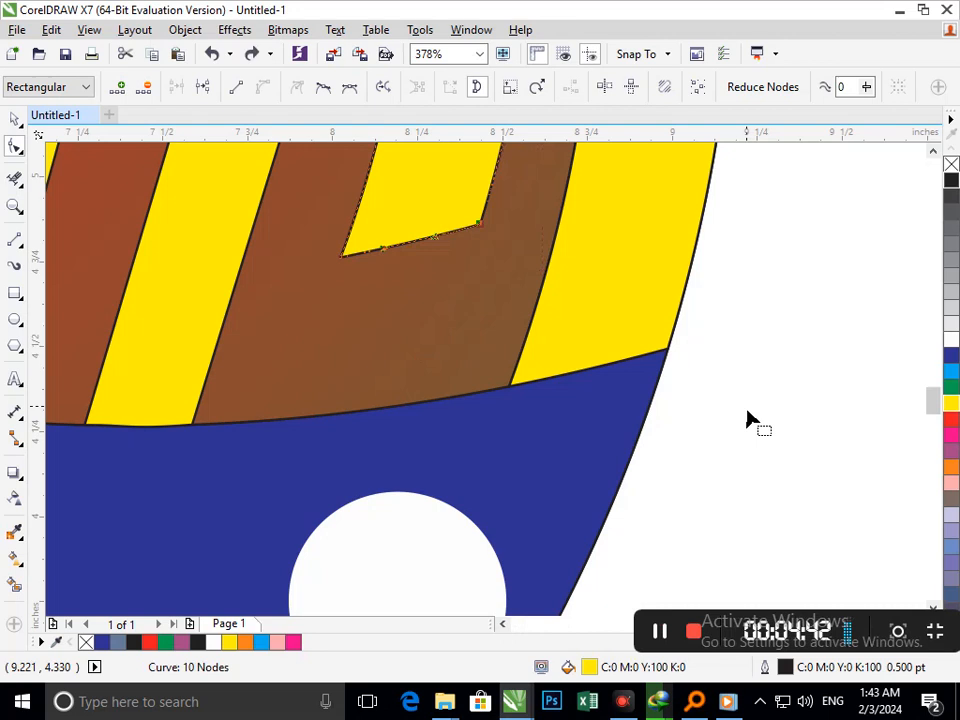
{"action": "double_click", "coordinate": [344, 248]}
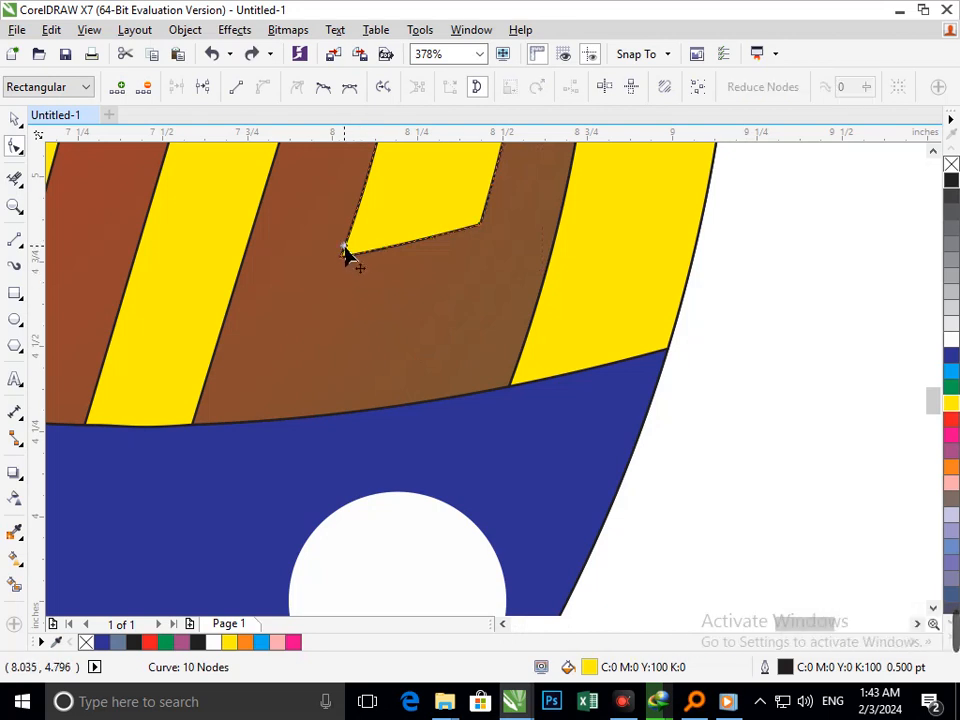
{"action": "double_click", "coordinate": [481, 226]}
{"action": "left_click_drag", "start_coordinate": [481, 226], "coordinate": [442, 400]}
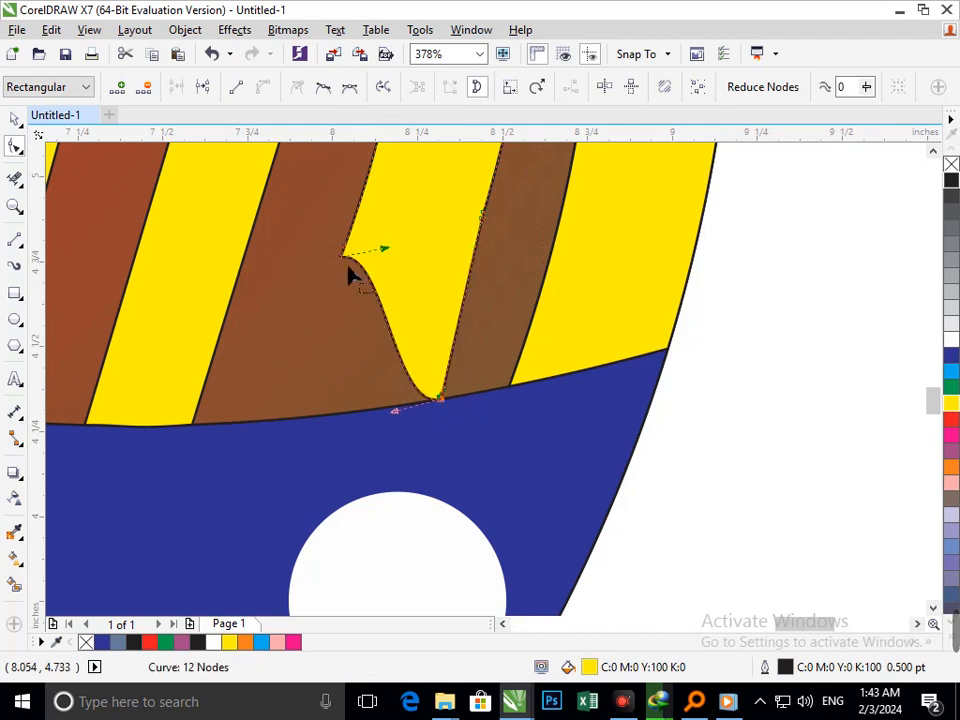
{"action": "left_click_drag", "start_coordinate": [349, 271], "coordinate": [305, 430]}
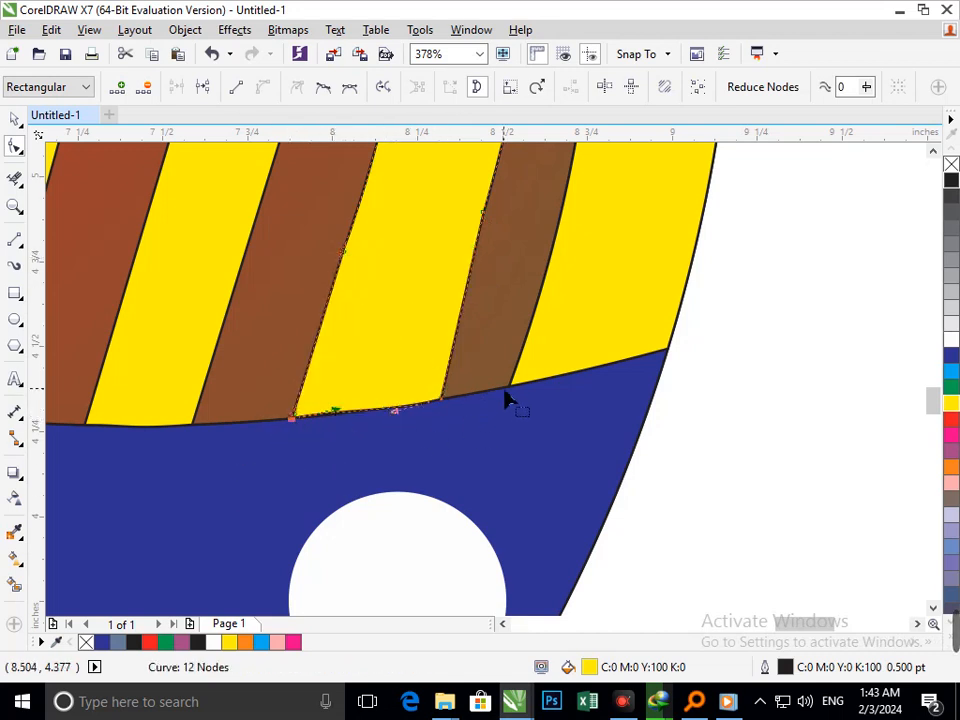
Step: Nudge the added node on the inner edge of the largest inner ring's right end slightly to smooth the bend
{"action": "scroll", "coordinate": [495, 401], "scroll_direction": "down", "scroll_amount": 5}
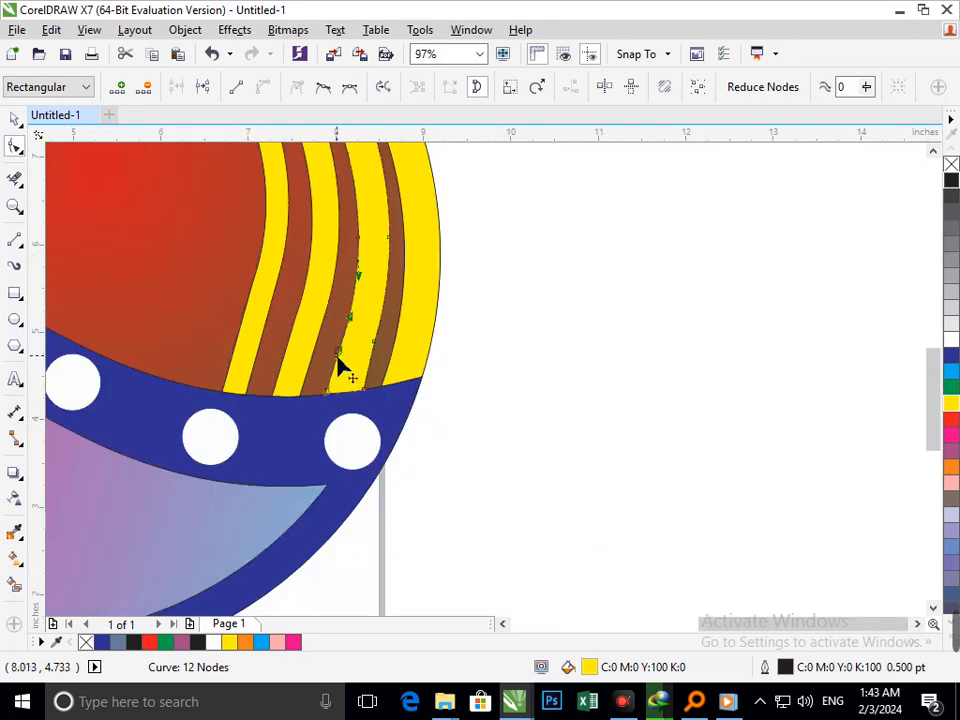
{"action": "scroll", "coordinate": [365, 375], "scroll_direction": "up", "scroll_amount": 7}
{"action": "left_click_drag", "start_coordinate": [370, 393], "coordinate": [384, 392]}
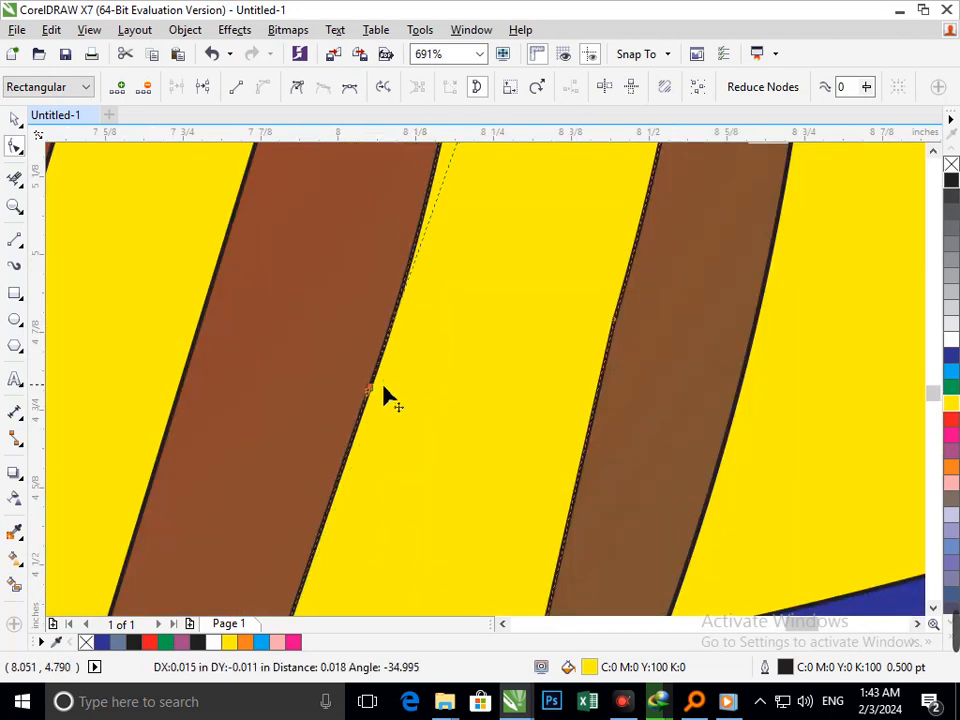
{"action": "scroll", "coordinate": [430, 400], "scroll_direction": "down", "scroll_amount": 7}
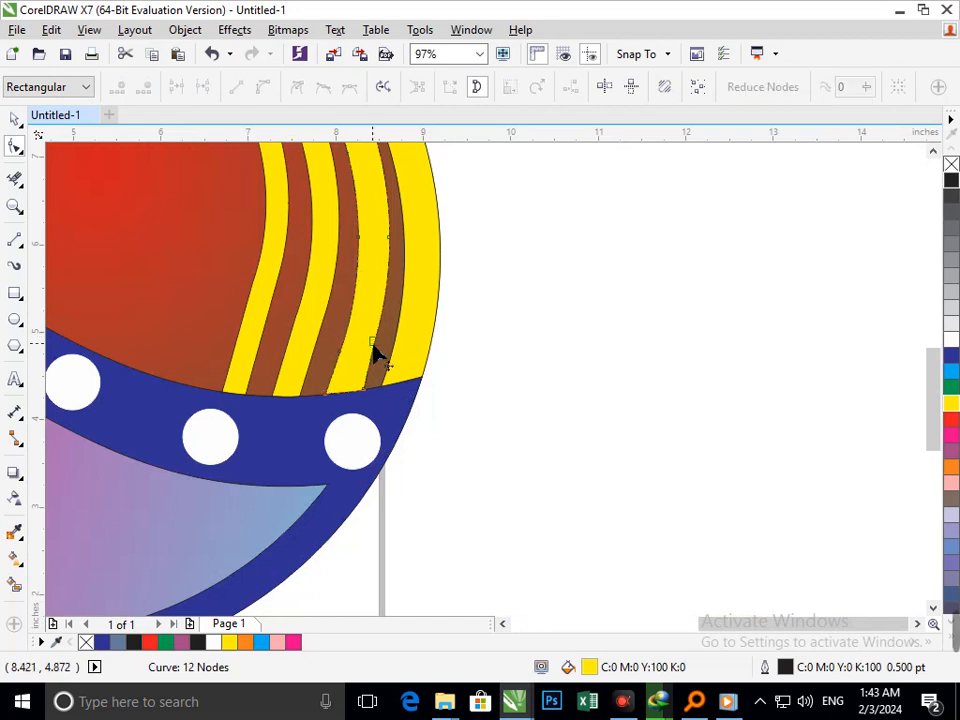
Step: Try nudging the added node on the outer edge of the same ring's right end
{"action": "scroll", "coordinate": [433, 390], "scroll_direction": "up", "scroll_amount": 7}
{"action": "mouse_move", "coordinate": [400, 360]}
{"action": "left_mouse_down"}
{"action": "mouse_move", "coordinate": [413, 364]}
{"action": "mouse_move", "coordinate": [414, 350]}
{"action": "left_mouse_up"}
{"action": "key", "text": "ctrl+z"}
{"action": "key", "text": "F3"}
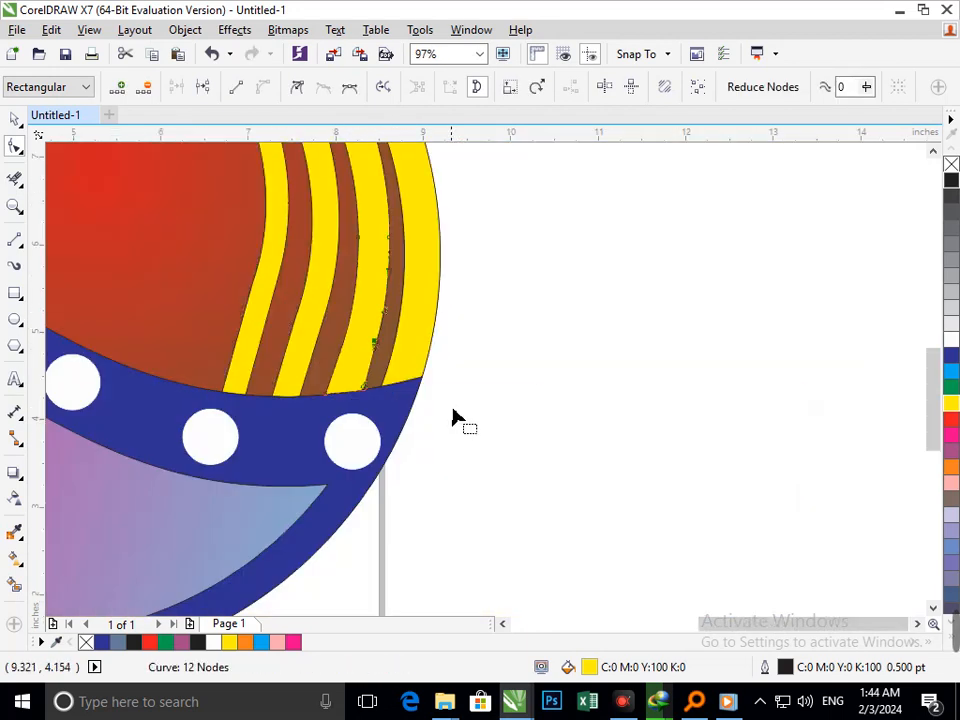
Step: Try pulling the outer corner of the innermost yellow ring's left end down to the blue band
{"action": "left_click", "coordinate": [298, 332]}
{"action": "key", "text": "F3"}
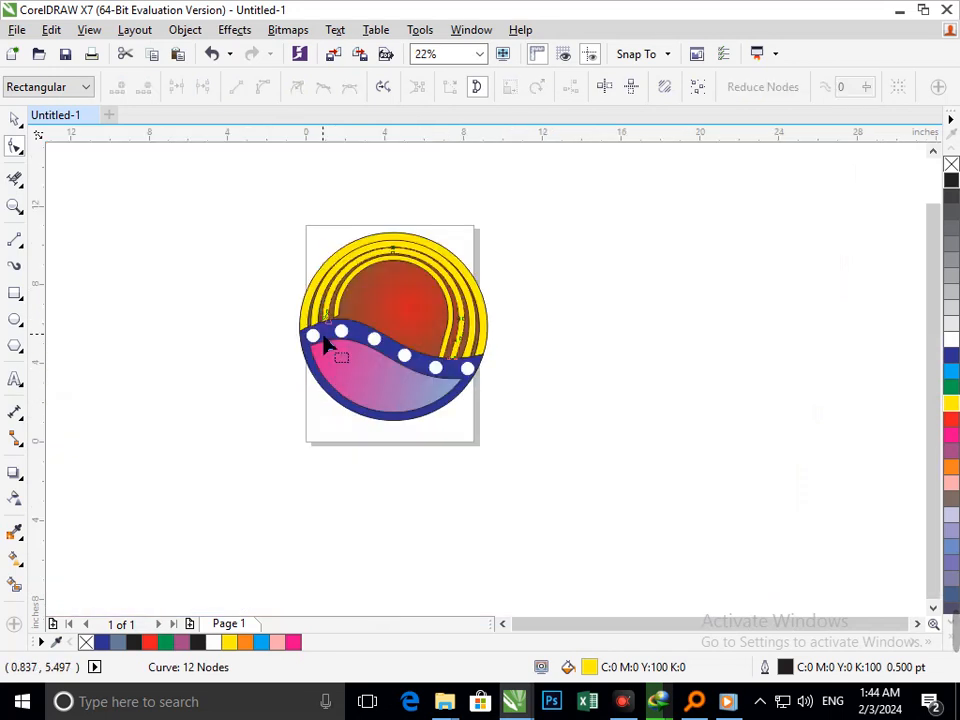
{"action": "left_click", "coordinate": [15, 120]}
{"action": "left_click", "coordinate": [624, 279]}
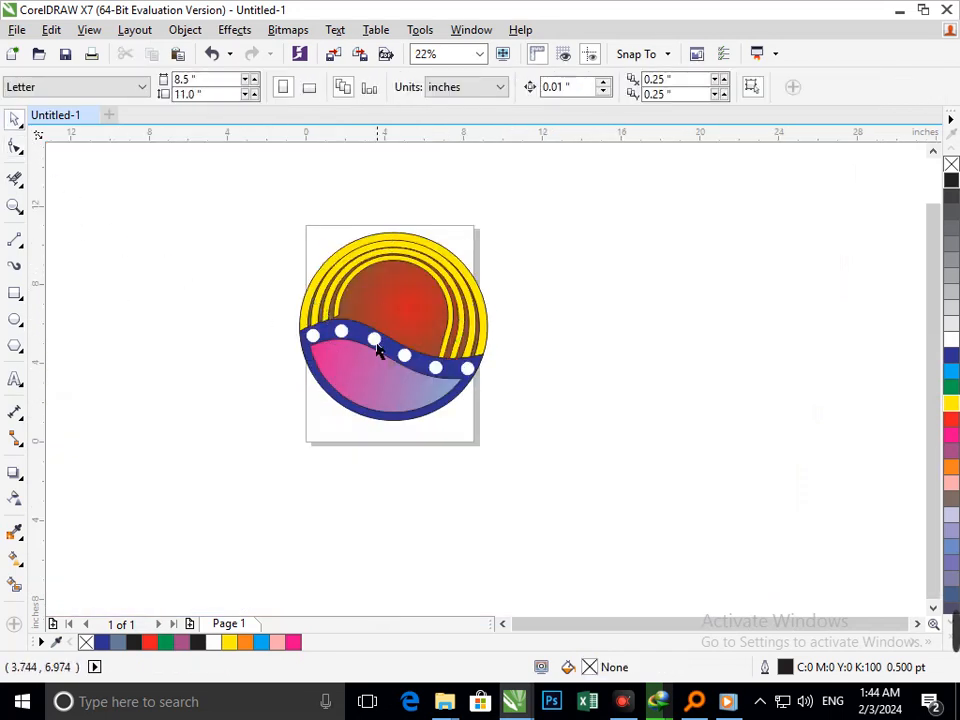
{"action": "scroll", "coordinate": [313, 303], "scroll_direction": "up", "scroll_amount": 5}
{"action": "left_click", "coordinate": [15, 147]}
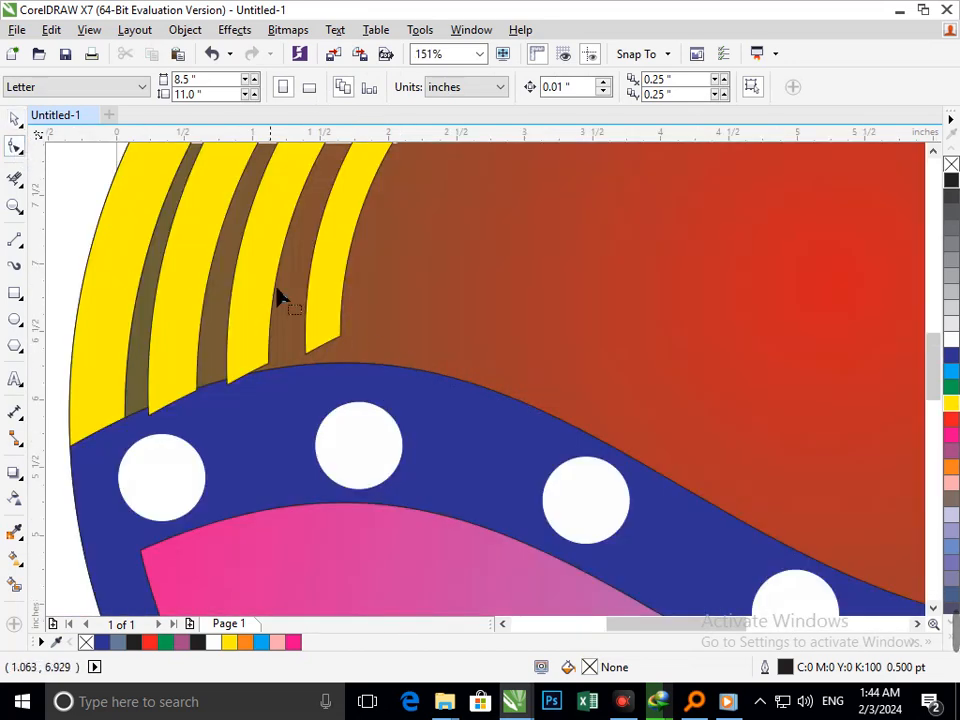
{"action": "left_click", "coordinate": [330, 333]}
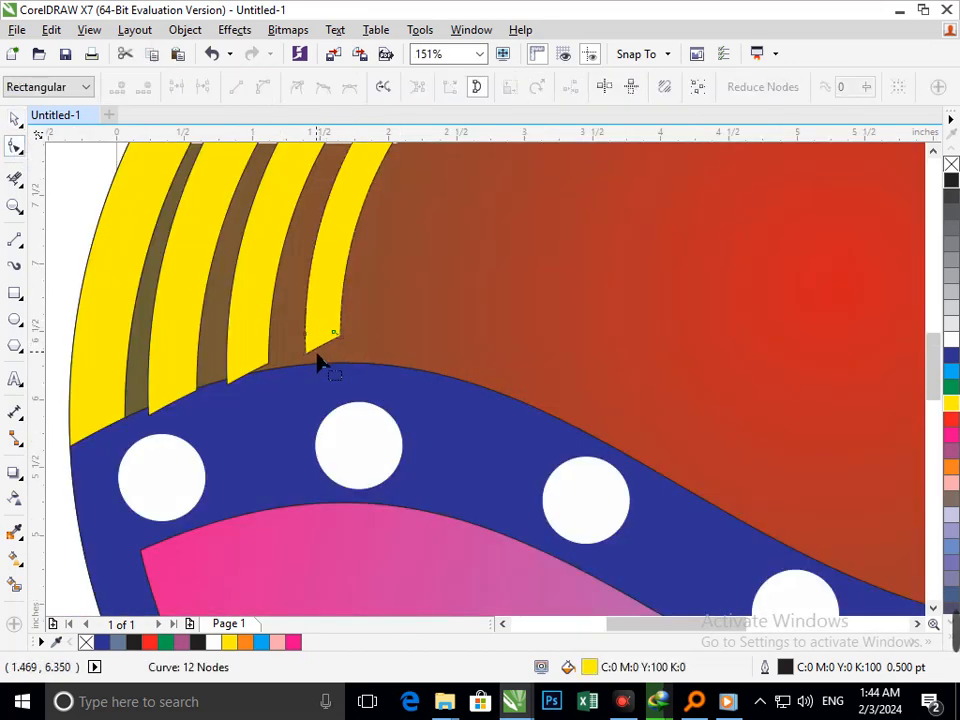
{"action": "left_click_drag", "start_coordinate": [304, 357], "coordinate": [309, 370]}
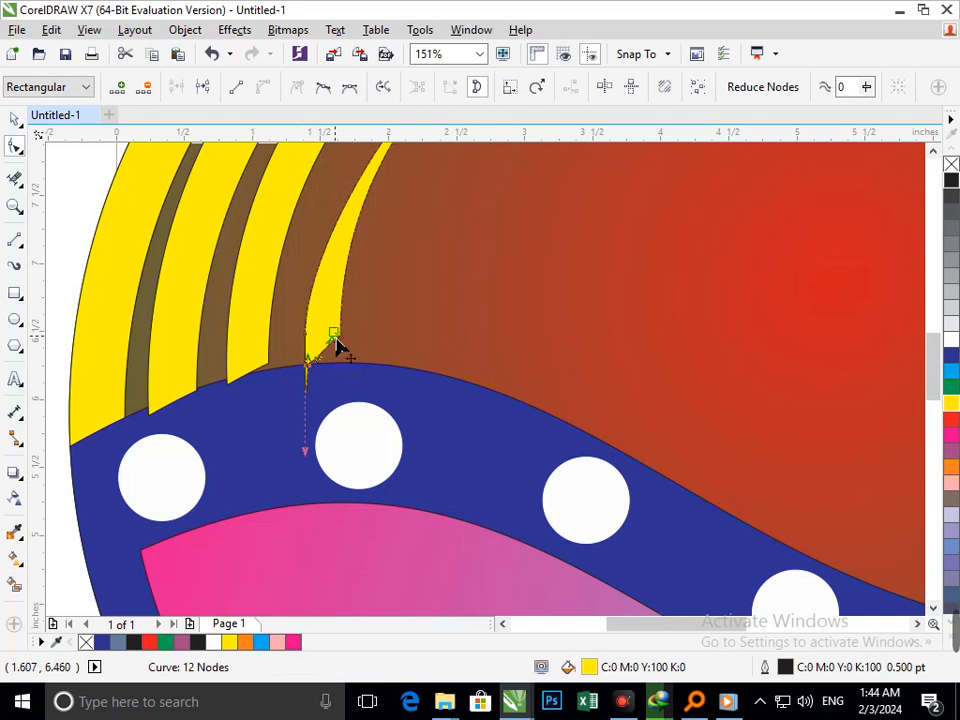
{"action": "left_click", "coordinate": [274, 328]}
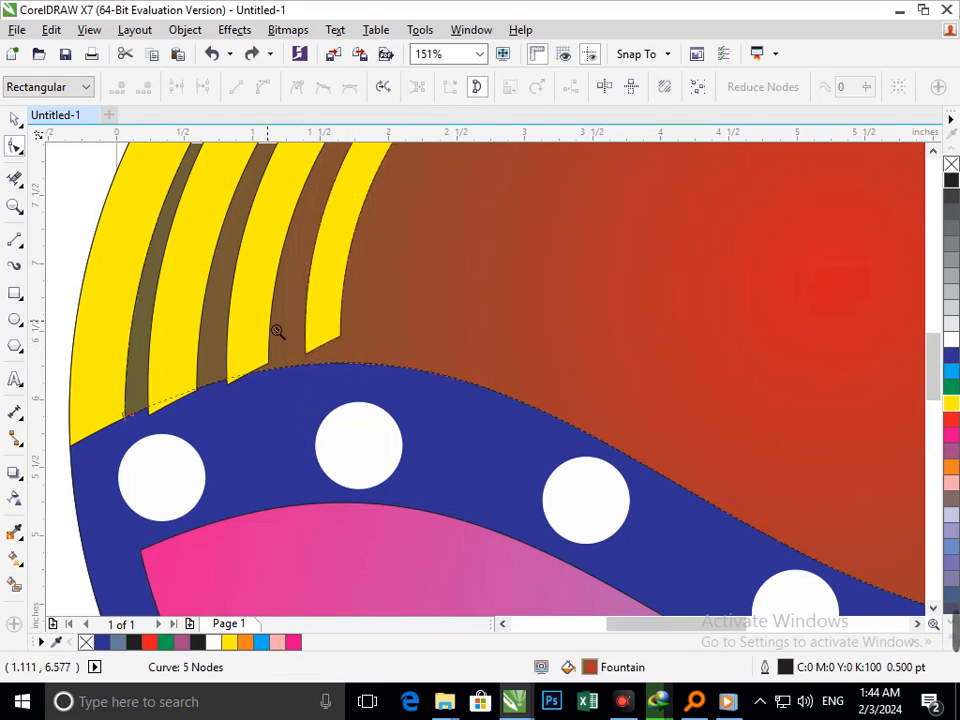
Step: Try pulling both corners of the innermost ring's left end down to the blue band and curving the end edge along it
{"action": "scroll", "coordinate": [274, 328], "scroll_direction": "up", "scroll_amount": 6}
{"action": "left_click", "coordinate": [463, 457]}
{"action": "left_click_drag", "start_coordinate": [397, 515], "coordinate": [392, 610]}
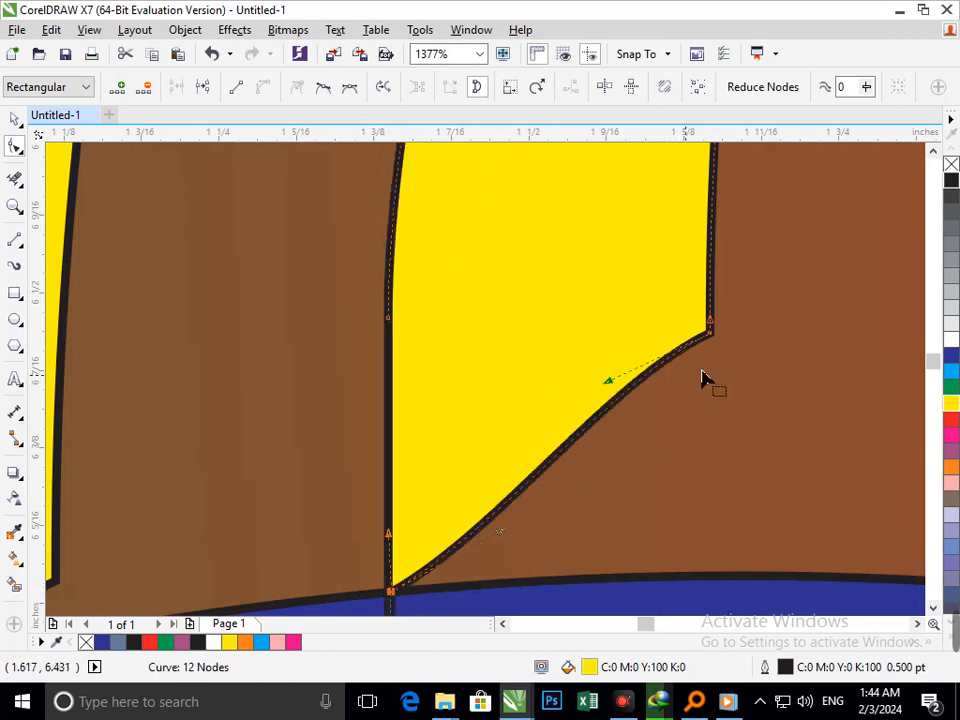
{"action": "left_click_drag", "start_coordinate": [710, 332], "coordinate": [711, 579]}
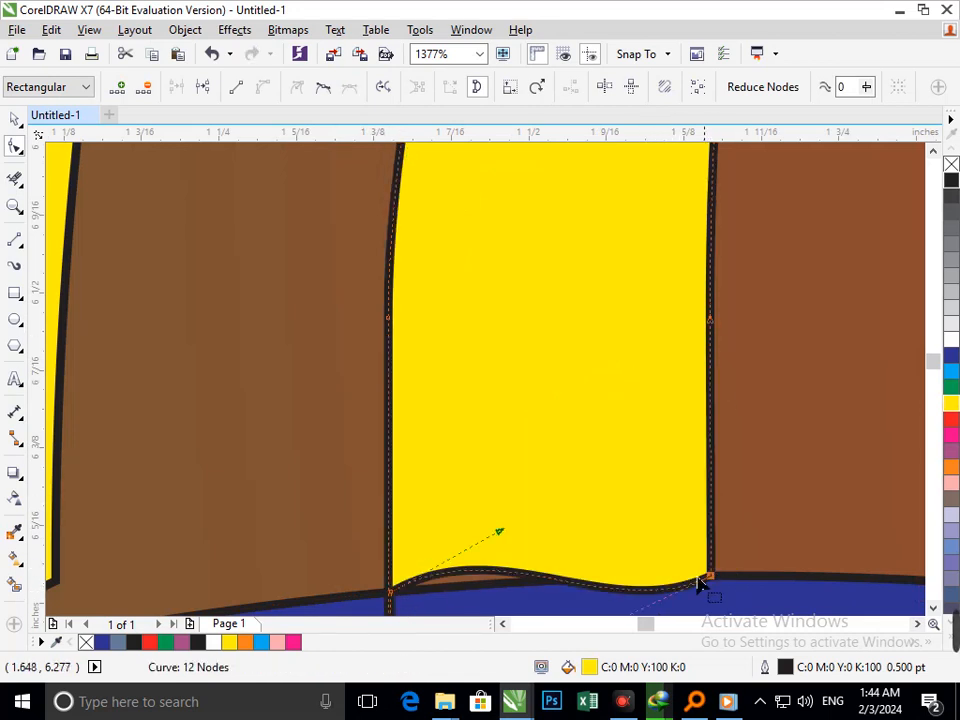
{"action": "left_click_drag", "start_coordinate": [503, 541], "coordinate": [616, 588]}
{"action": "scroll", "coordinate": [378, 425], "scroll_direction": "down", "scroll_amount": 5}
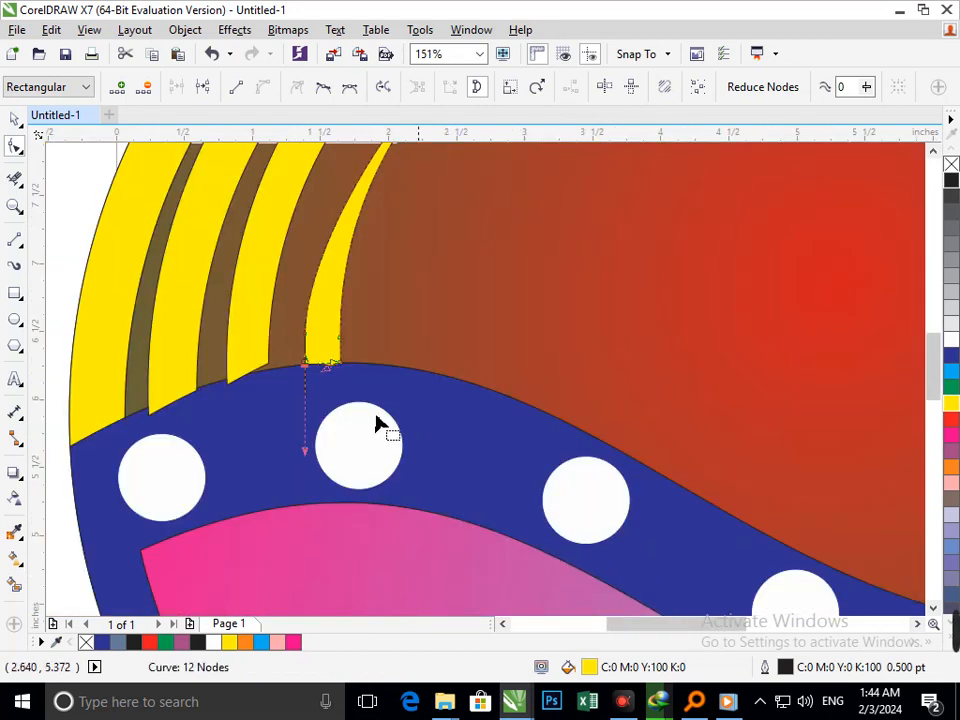
{"action": "scroll", "coordinate": [330, 382], "scroll_direction": "up", "scroll_amount": 5}
{"action": "left_click_drag", "start_coordinate": [332, 306], "coordinate": [310, 286]}
{"action": "scroll", "coordinate": [265, 360], "scroll_direction": "down", "scroll_amount": 4}
Step: Try aligning the second-innermost ring's left-end corners with the band's upper edge and shaping the end edge to its curve
{"action": "scroll", "coordinate": [274, 369], "scroll_direction": "up", "scroll_amount": 5}
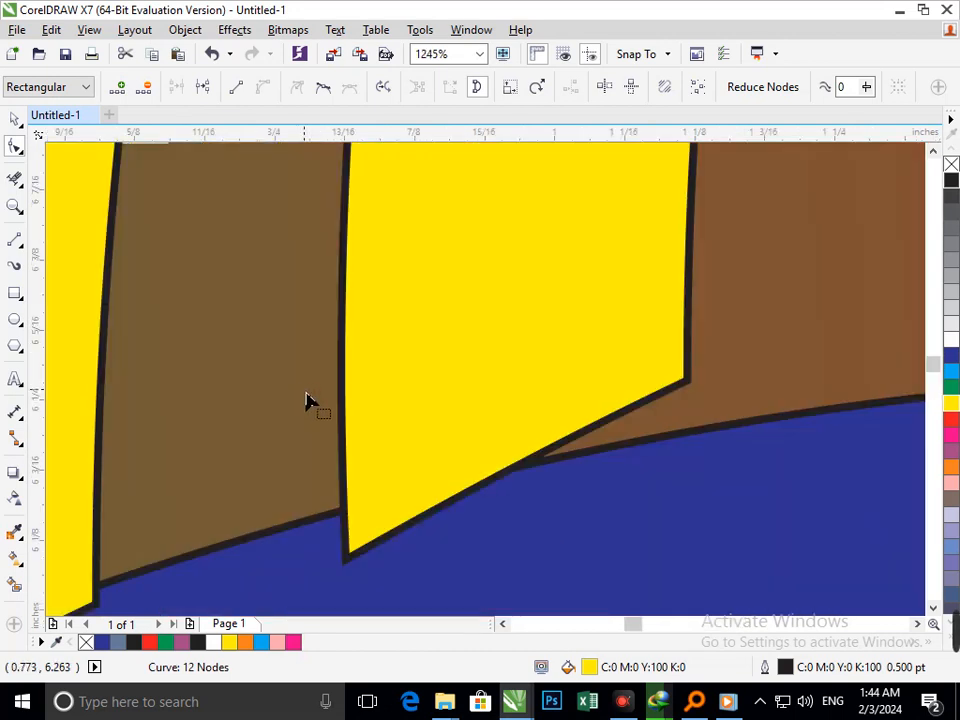
{"action": "left_click_drag", "start_coordinate": [350, 570], "coordinate": [348, 522]}
{"action": "left_click_drag", "start_coordinate": [689, 389], "coordinate": [688, 432]}
{"action": "left_click_drag", "start_coordinate": [460, 447], "coordinate": [521, 467]}
{"action": "left_click_drag", "start_coordinate": [581, 488], "coordinate": [553, 480]}
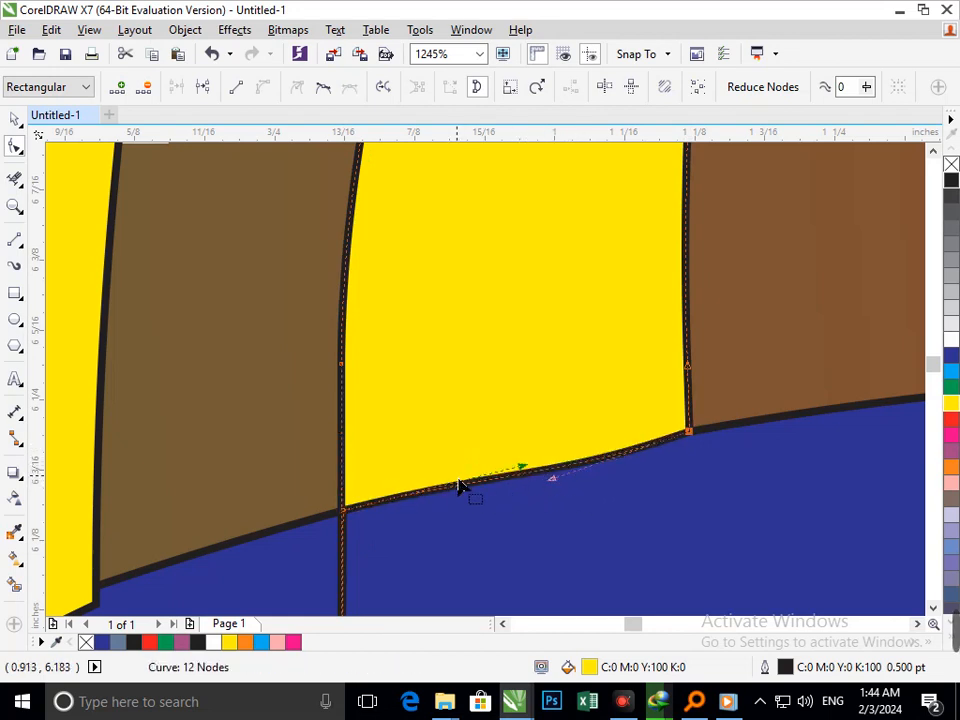
{"action": "scroll", "coordinate": [459, 487], "scroll_direction": "down", "scroll_amount": 5}
Step: Undo the corner and curve edits on the second-innermost ring's left end
{"action": "scroll", "coordinate": [409, 390], "scroll_direction": "up", "scroll_amount": 5}
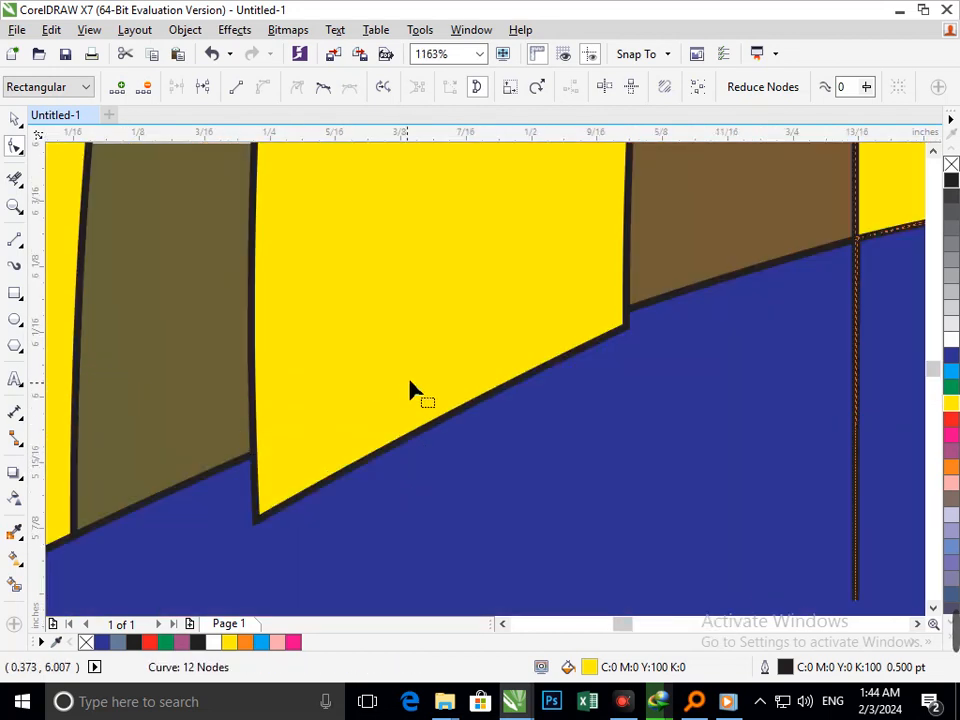
{"action": "scroll", "coordinate": [409, 390], "scroll_direction": "down", "scroll_amount": 5}
{"action": "key", "text": "ctrl+z"}
{"action": "key", "text": "ctrl+z"}
{"action": "key", "text": "ctrl+z"}
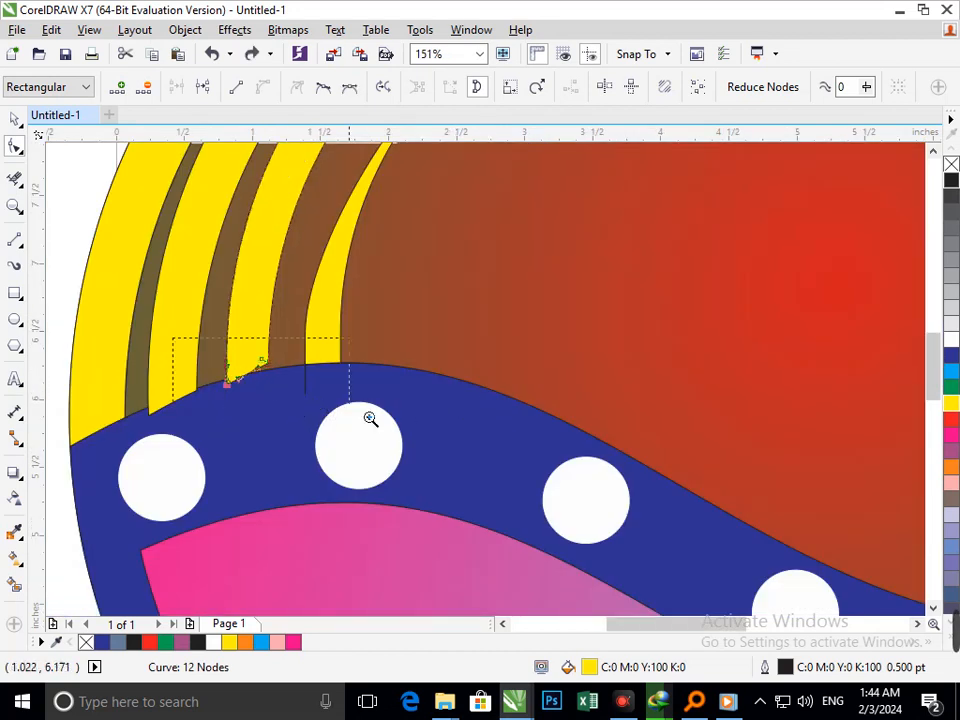
Step: Try again to fit the second-innermost ring's left end to the band, starting with its inner corner
{"action": "scroll", "coordinate": [370, 418], "scroll_direction": "up", "scroll_amount": 3}
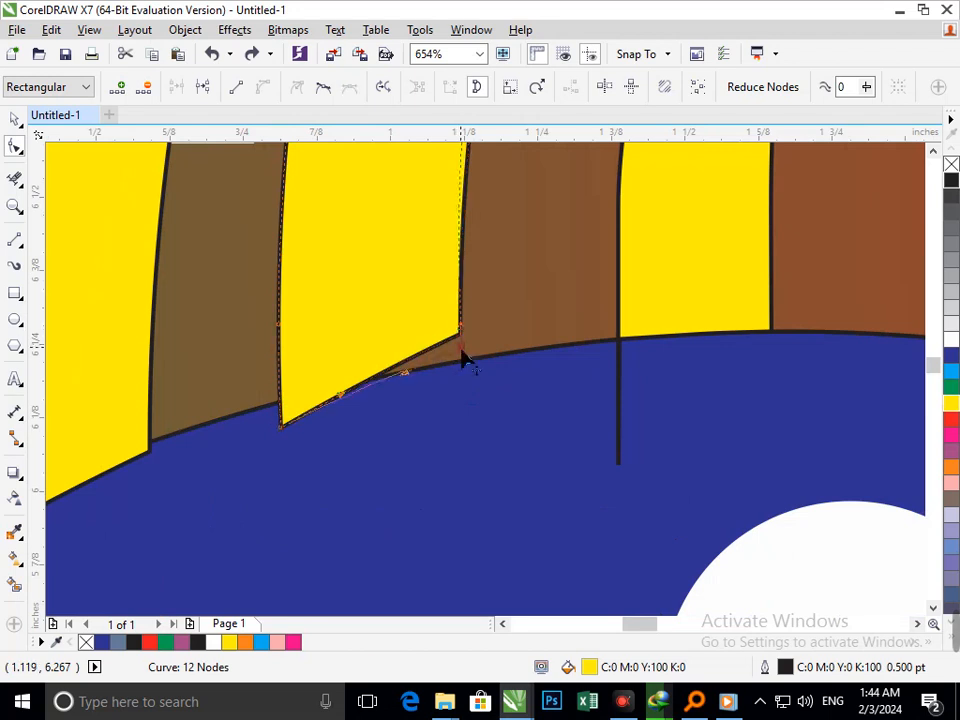
{"action": "left_click_drag", "start_coordinate": [460, 343], "coordinate": [462, 371]}
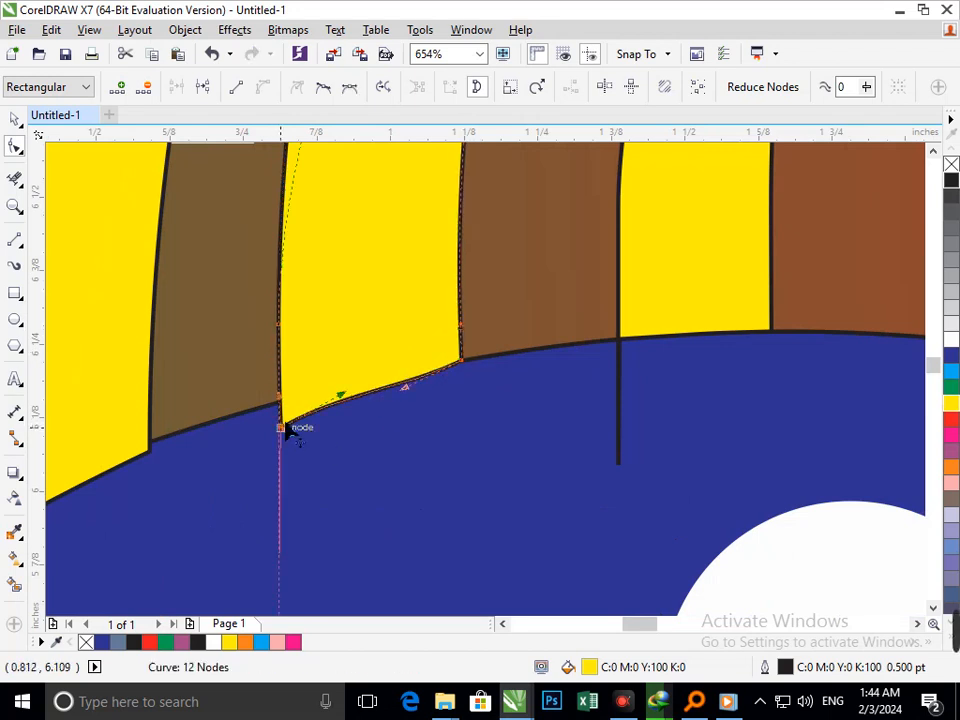
{"action": "left_click_drag", "start_coordinate": [281, 424], "coordinate": [281, 402]}
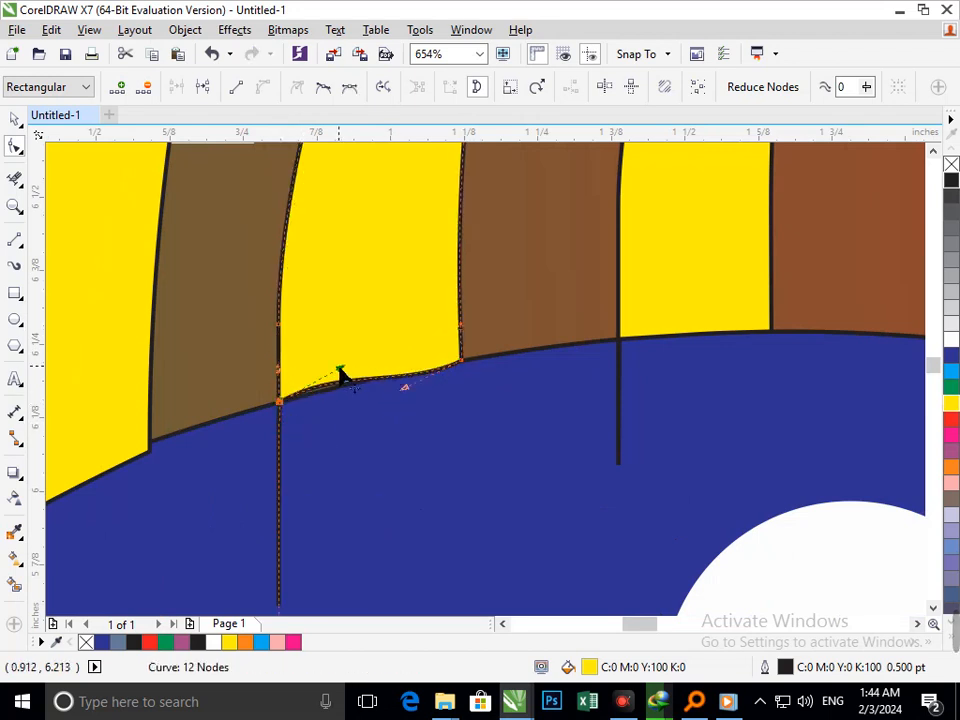
{"action": "left_click_drag", "start_coordinate": [341, 374], "coordinate": [370, 384]}
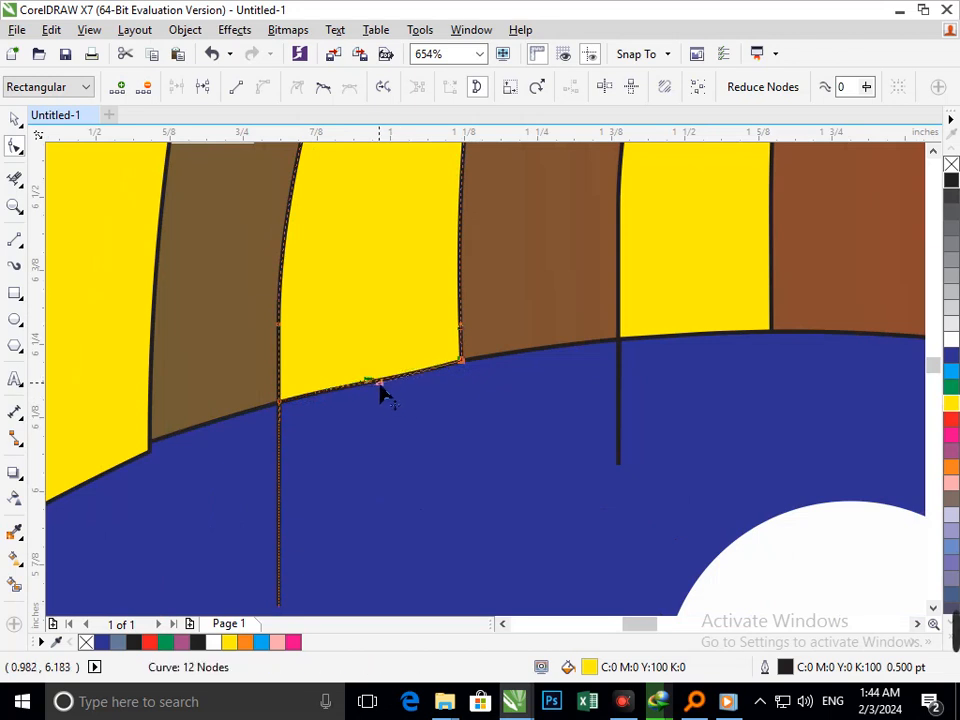
{"action": "scroll", "coordinate": [155, 462], "scroll_direction": "down", "scroll_amount": 4}
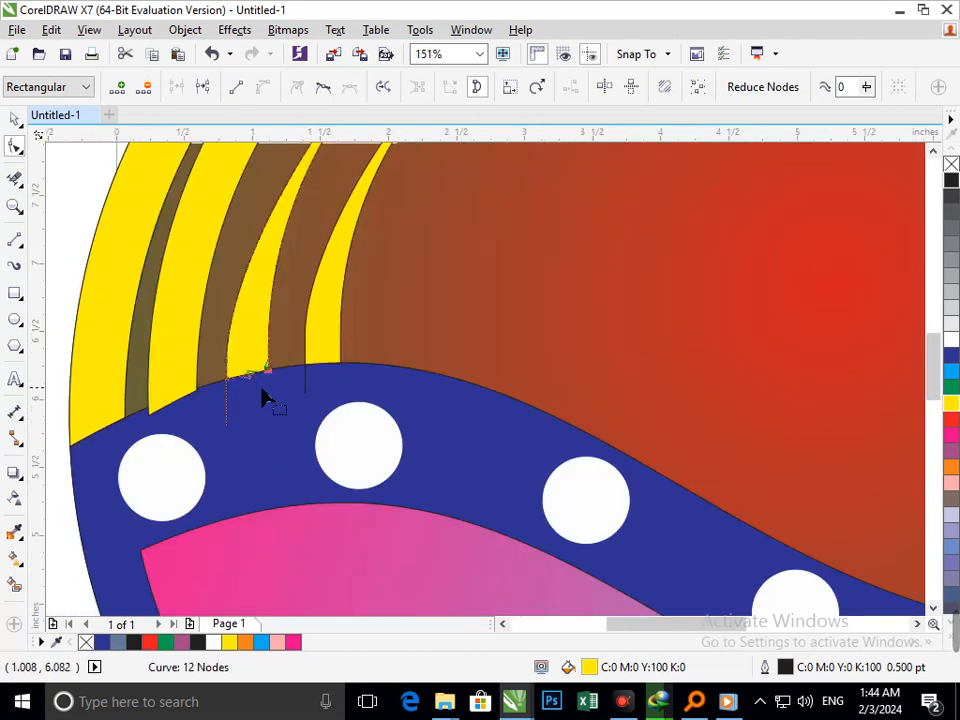
Step: Undo all the reshaping done on the left ends of the two innermost yellow rings
{"action": "key", "text": "ctrl+z"}
{"action": "key", "text": "ctrl+z"}
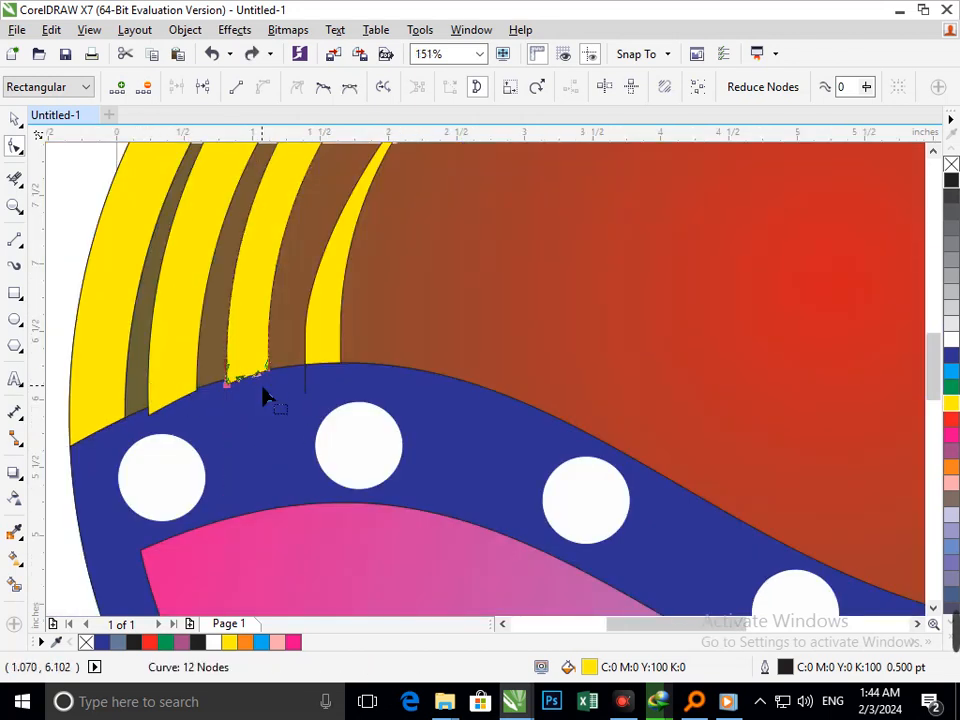
{"action": "key", "text": "F2"}
{"action": "left_click_drag", "start_coordinate": [167, 345], "coordinate": [286, 404]}
{"action": "key", "text": "F3"}
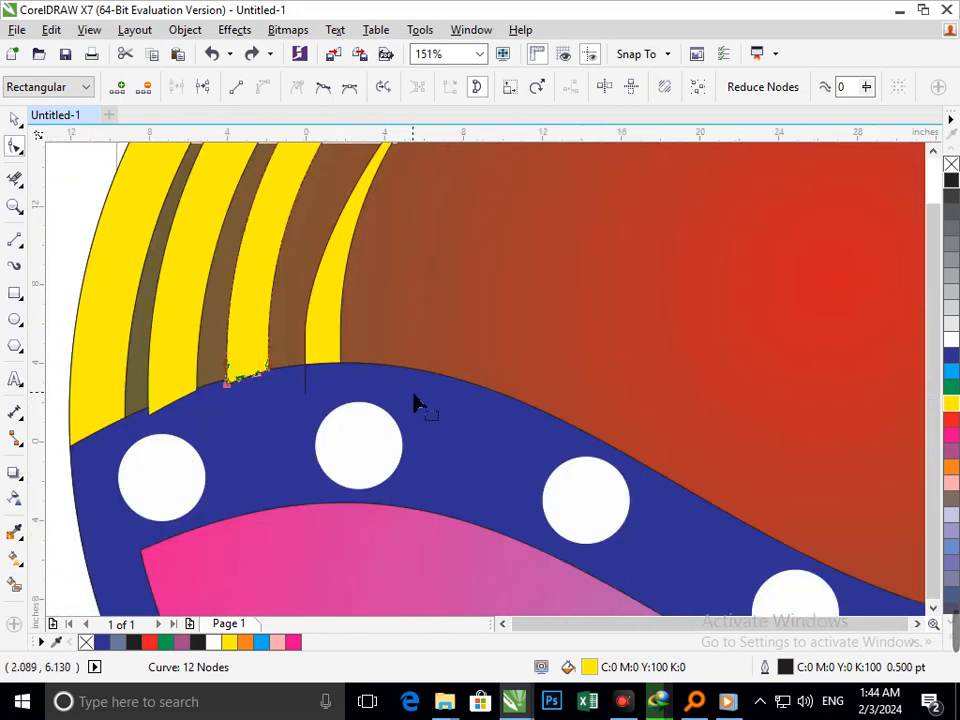
{"action": "key", "text": "F3"}
{"action": "scroll", "coordinate": [355, 343], "scroll_direction": "up", "scroll_amount": 3}
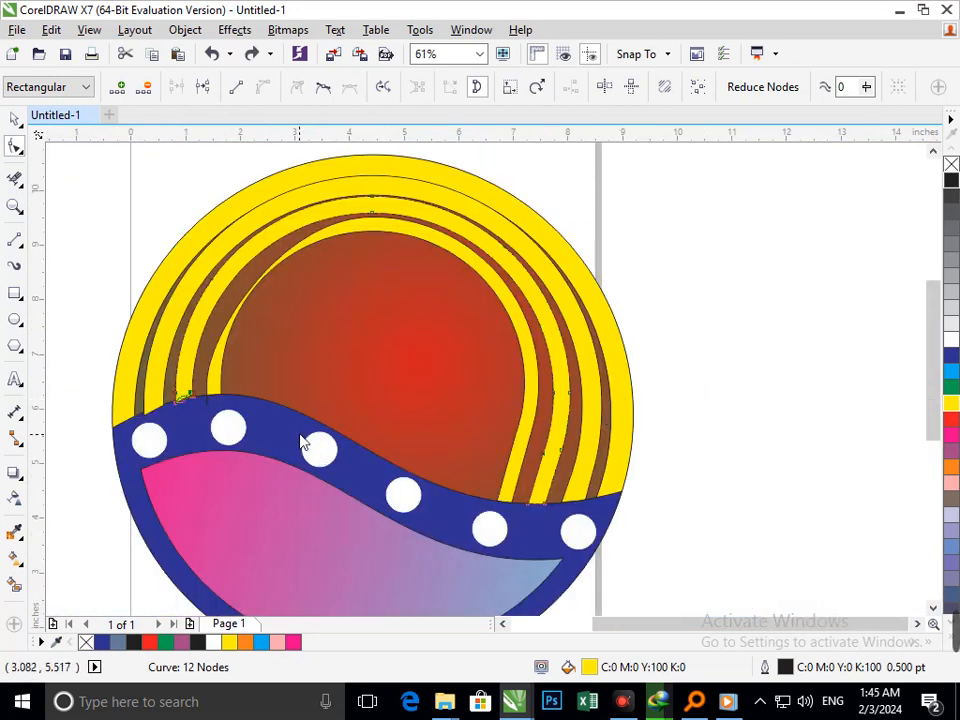
{"action": "key", "text": "ctrl+z"}
{"action": "key", "text": "ctrl+z"}
{"action": "key", "text": "ctrl+z"}
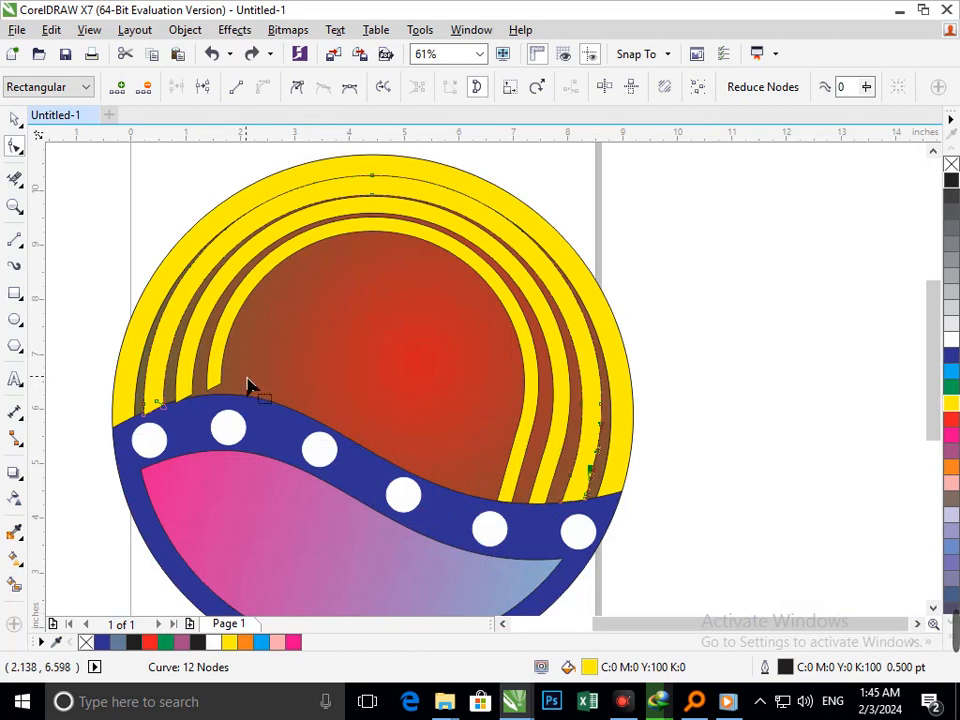
Step: Select the four yellow rings together and scale them up proportionally to about 9.79 by 6.56 inches
{"action": "left_click", "coordinate": [14, 120]}
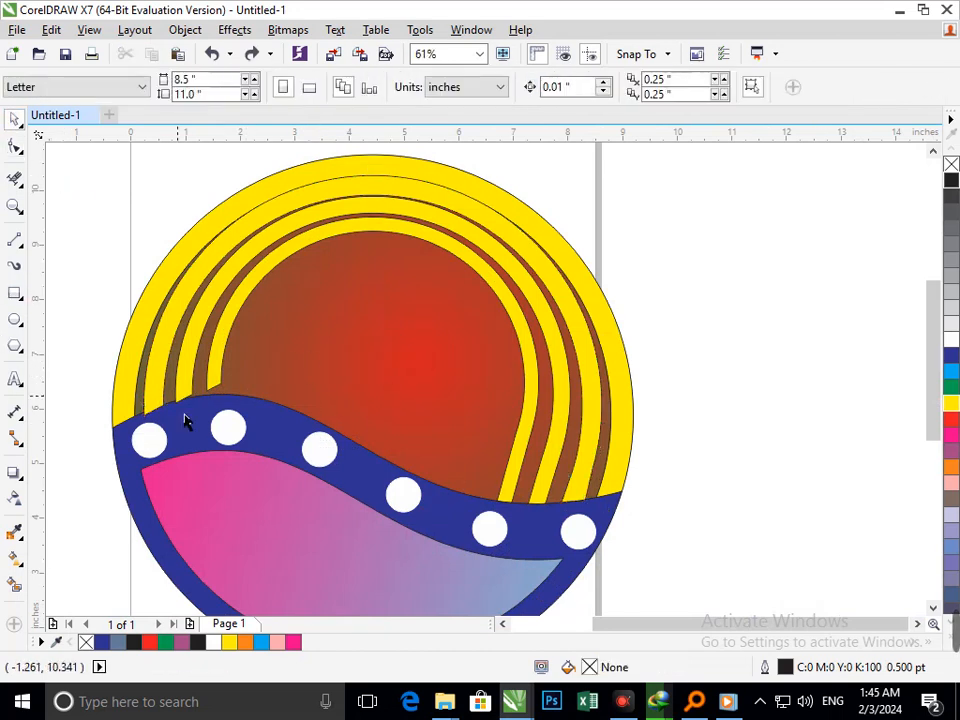
{"action": "left_click", "coordinate": [214, 398]}
{"action": "key", "text": "ctrl+z"}
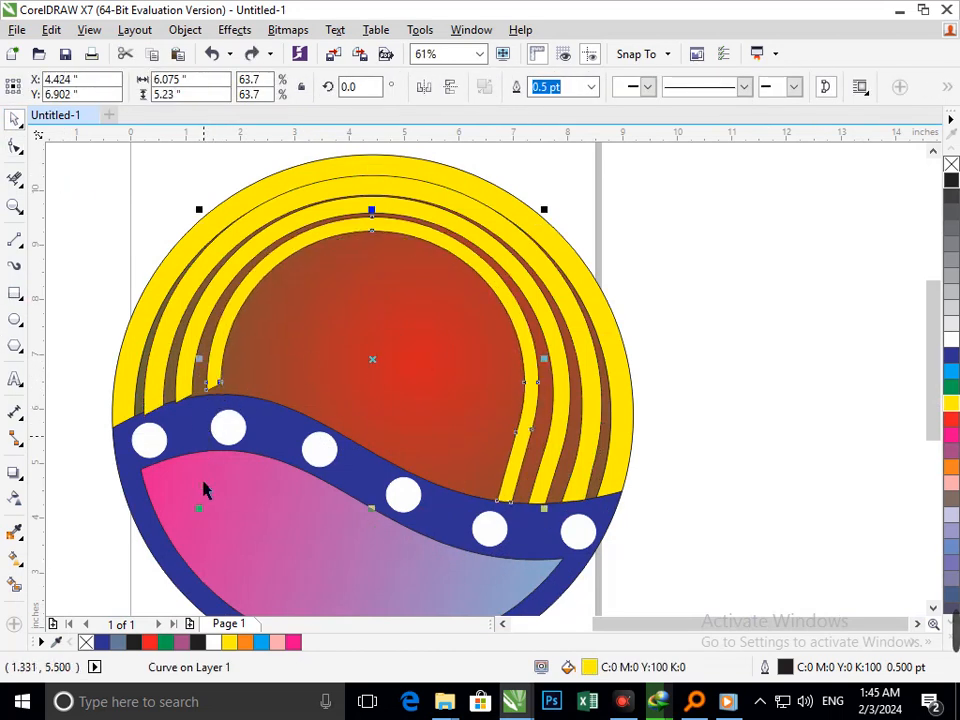
{"action": "left_click", "coordinate": [193, 399], "text": "shift"}
{"action": "left_click", "coordinate": [165, 401], "text": "shift"}
{"action": "left_click", "coordinate": [133, 403], "text": "shift"}
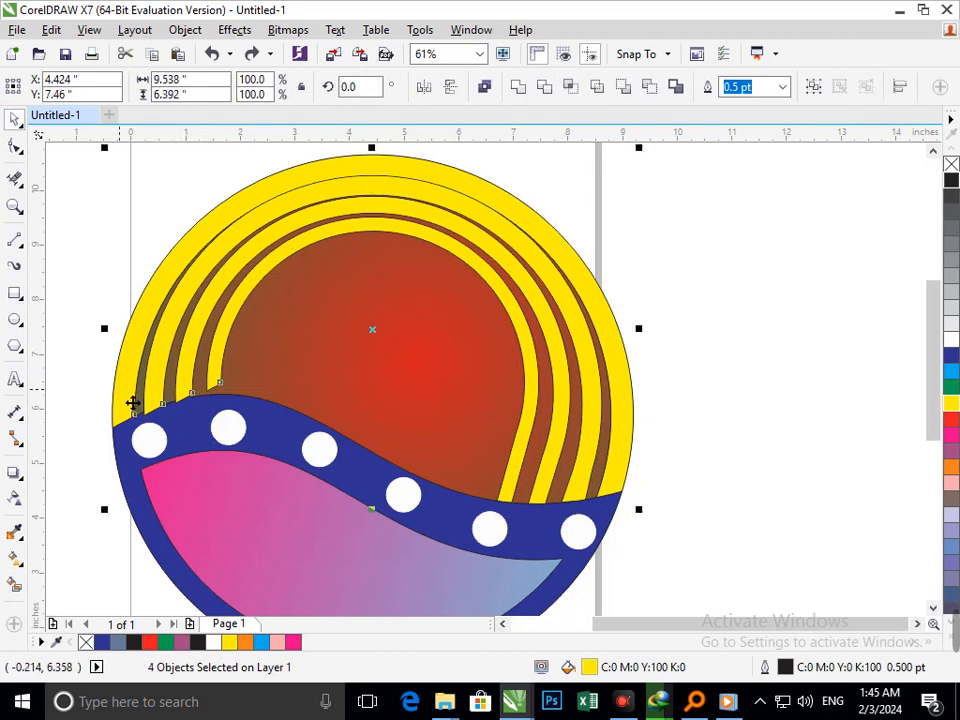
{"action": "mouse_move", "coordinate": [116, 524]}
{"action": "left_mouse_down"}
{"action": "mouse_move", "coordinate": [111, 534]}
{"action": "mouse_move", "coordinate": [110, 514]}
{"action": "left_mouse_up"}
{"action": "left_click_drag", "start_coordinate": [125, 434], "coordinate": [125, 448]}
Step: Nudge the four rings left to meet the circle's left edge and narrow them to about 9.53 inches wide
{"action": "key", "text": "Left"}
{"action": "key", "text": "Left"}
{"action": "key", "text": "Left"}
{"action": "key", "text": "Left"}
{"action": "key", "text": "Left"}
{"action": "key", "text": "Left"}
{"action": "key", "text": "Left"}
{"action": "key", "text": "Left"}
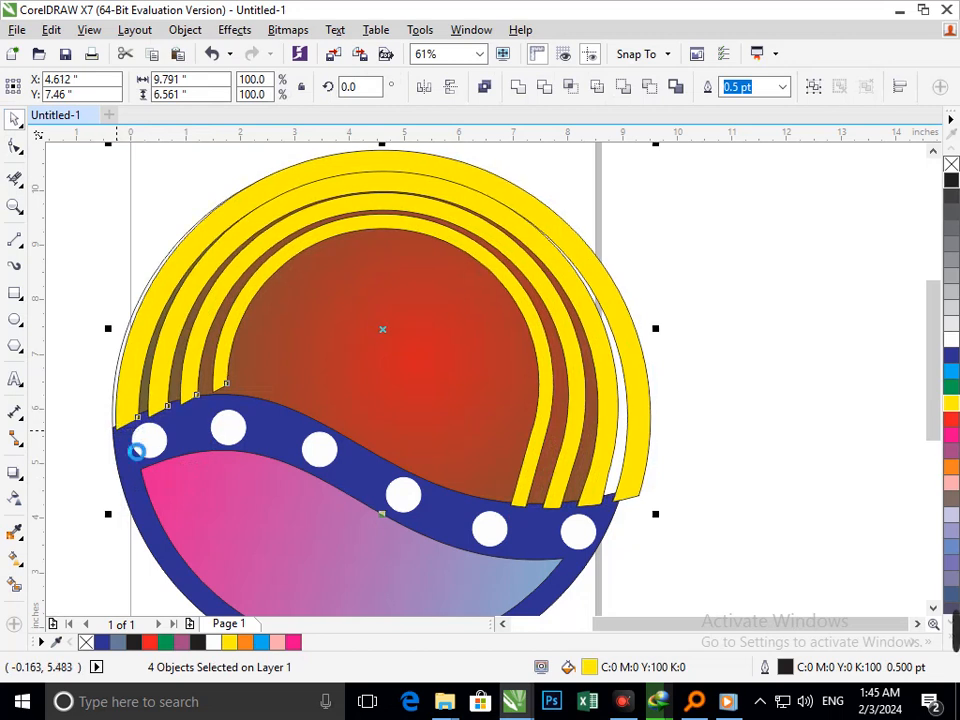
{"action": "key", "text": "Right"}
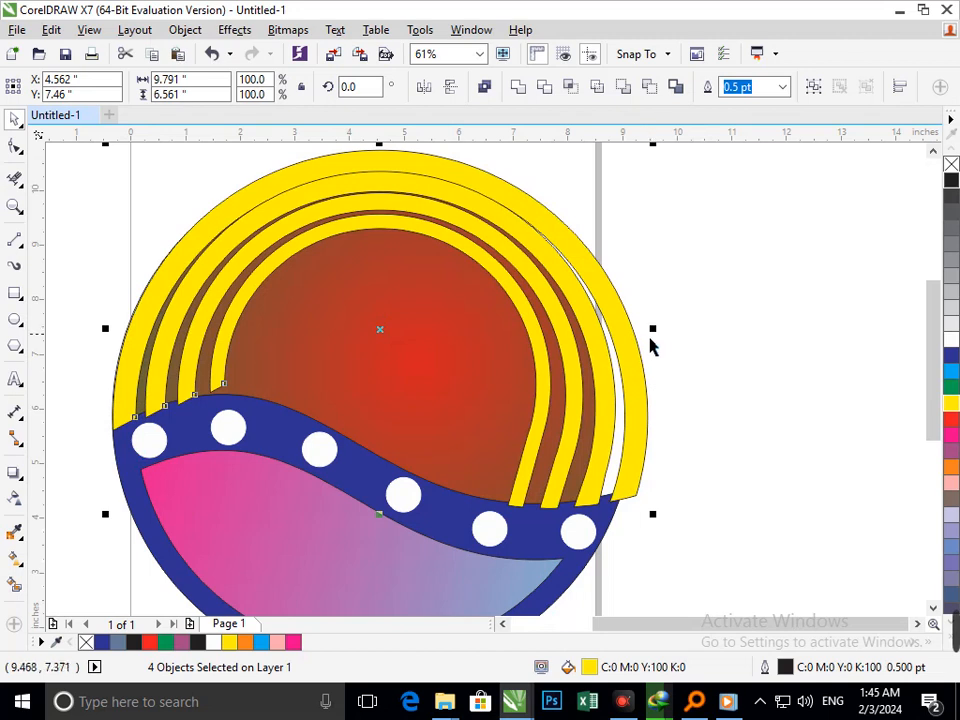
{"action": "mouse_move", "coordinate": [650, 345]}
{"action": "left_mouse_down"}
{"action": "mouse_move", "coordinate": [625, 347]}
{"action": "mouse_move", "coordinate": [654, 349]}
{"action": "mouse_move", "coordinate": [643, 348]}
{"action": "left_mouse_up"}
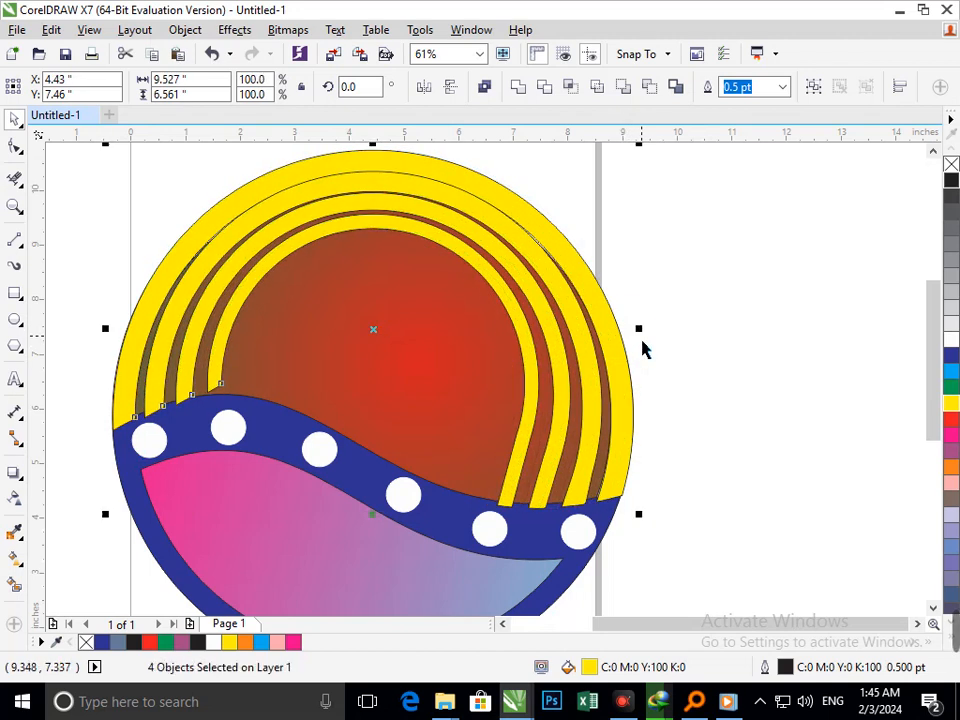
{"action": "left_click", "coordinate": [714, 378]}
Step: Try bringing the blue band to the front of the yellow rings and white circles
{"action": "left_click_drag", "start_coordinate": [531, 561], "coordinate": [497, 591]}
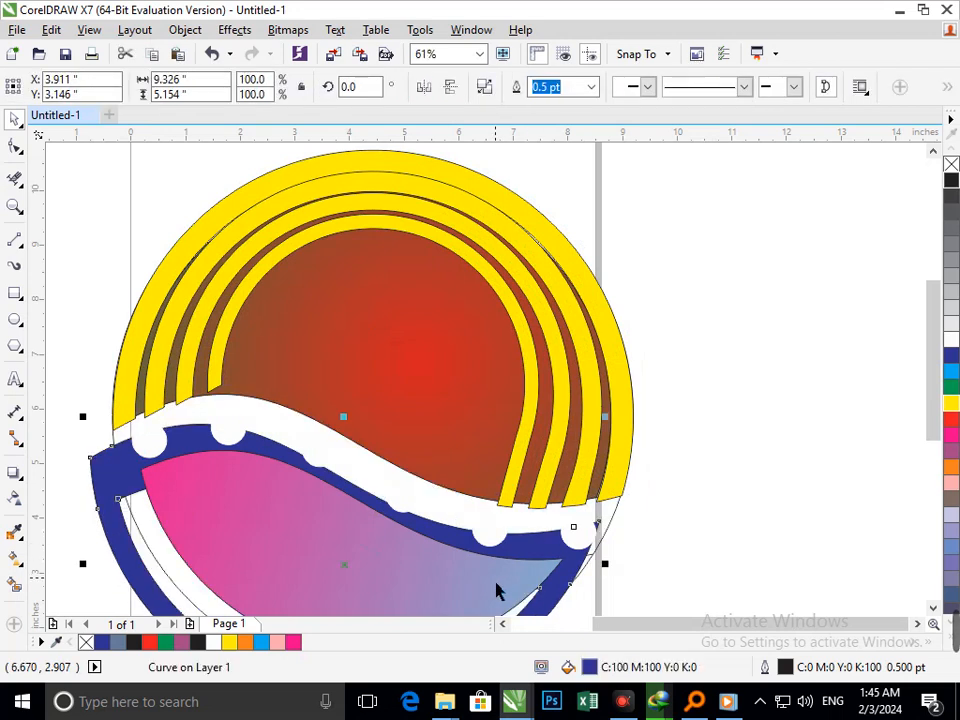
{"action": "key", "text": "ctrl+z"}
{"action": "key", "text": "shift+Page_Up"}
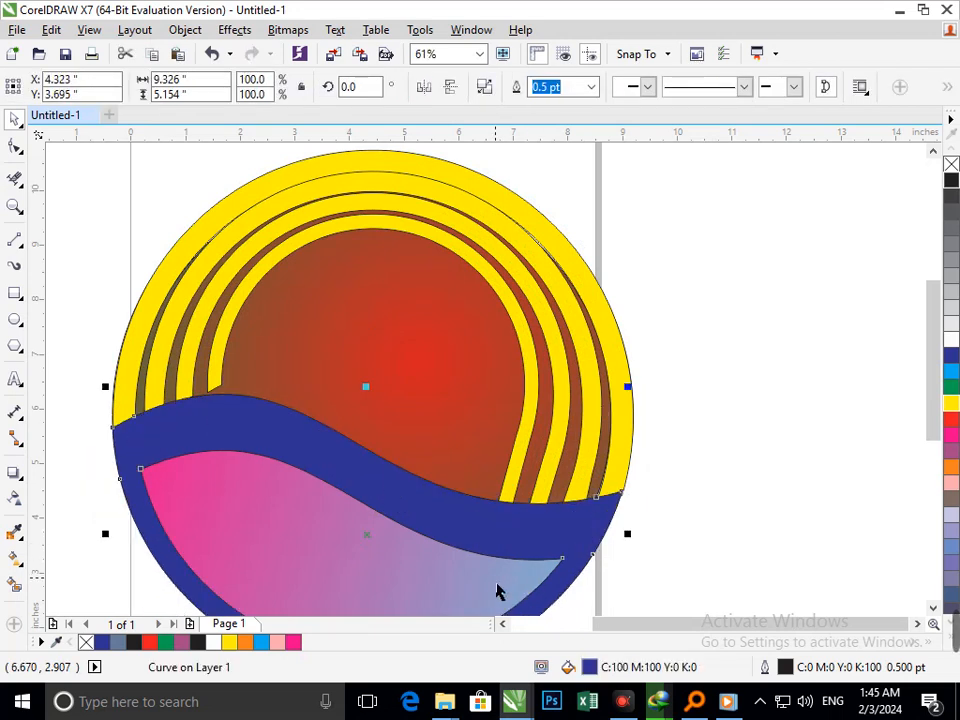
{"action": "left_click", "coordinate": [757, 494]}
{"action": "key", "text": "ctrl+z"}
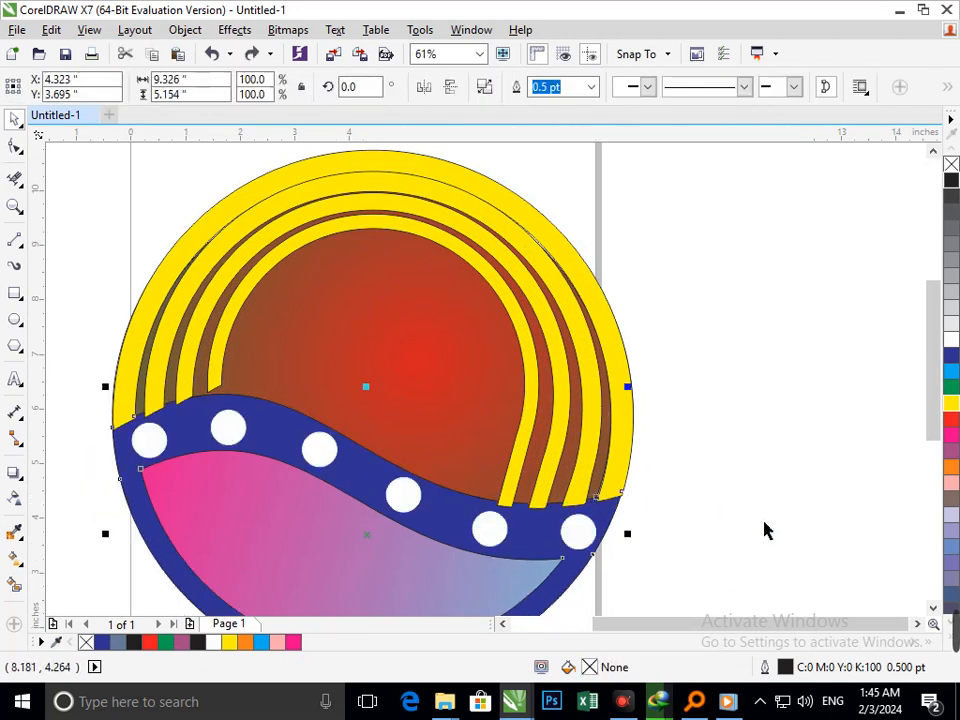
{"action": "left_click", "coordinate": [765, 529]}
Step: Select the six white circles on the blue band and group them
{"action": "left_click", "coordinate": [150, 440]}
{"action": "left_click", "coordinate": [229, 430], "text": "shift"}
{"action": "left_click", "coordinate": [320, 450], "text": "shift"}
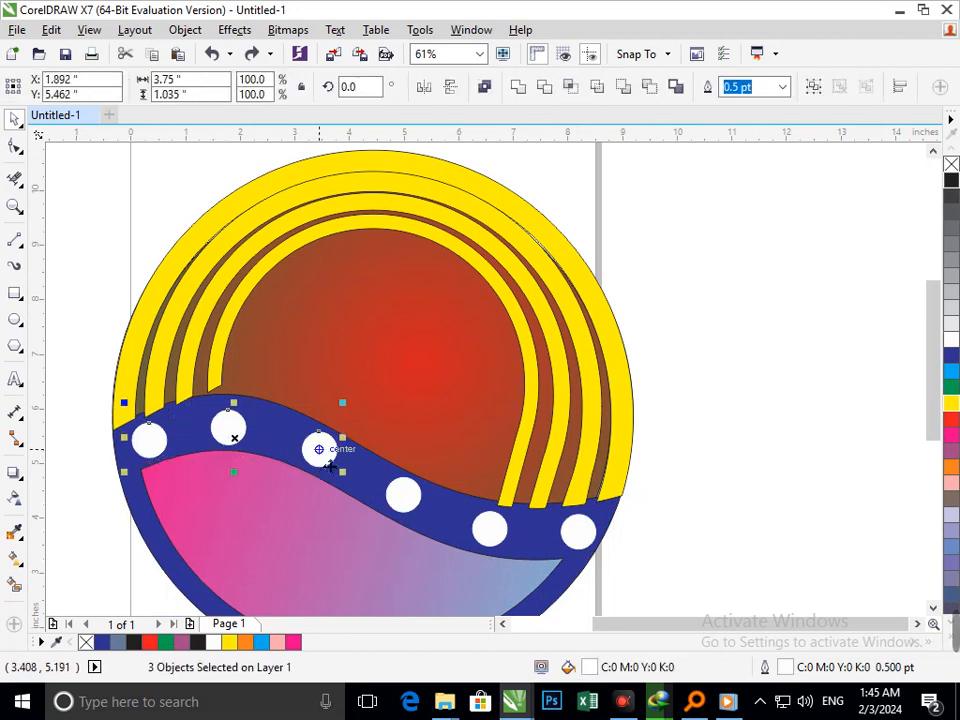
{"action": "left_click", "coordinate": [399, 507], "text": "shift"}
{"action": "left_click", "coordinate": [484, 537], "text": "shift"}
{"action": "left_click", "coordinate": [576, 542], "text": "shift"}
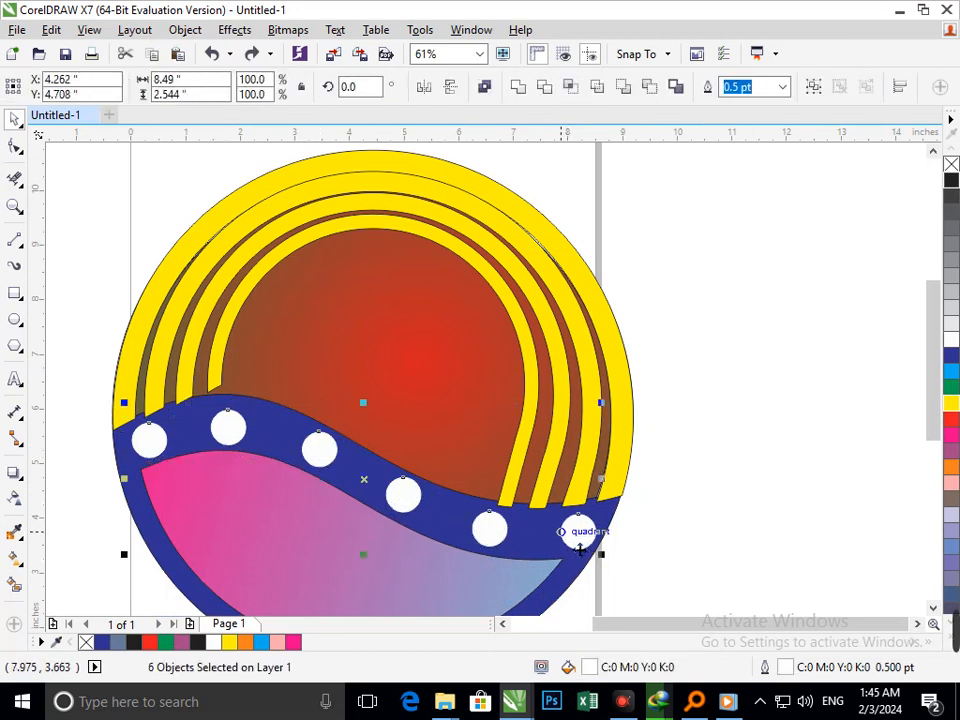
{"action": "key", "text": "ctrl+g"}
{"action": "left_click", "coordinate": [636, 542]}
{"action": "left_click_drag", "start_coordinate": [596, 524], "coordinate": [671, 519]}
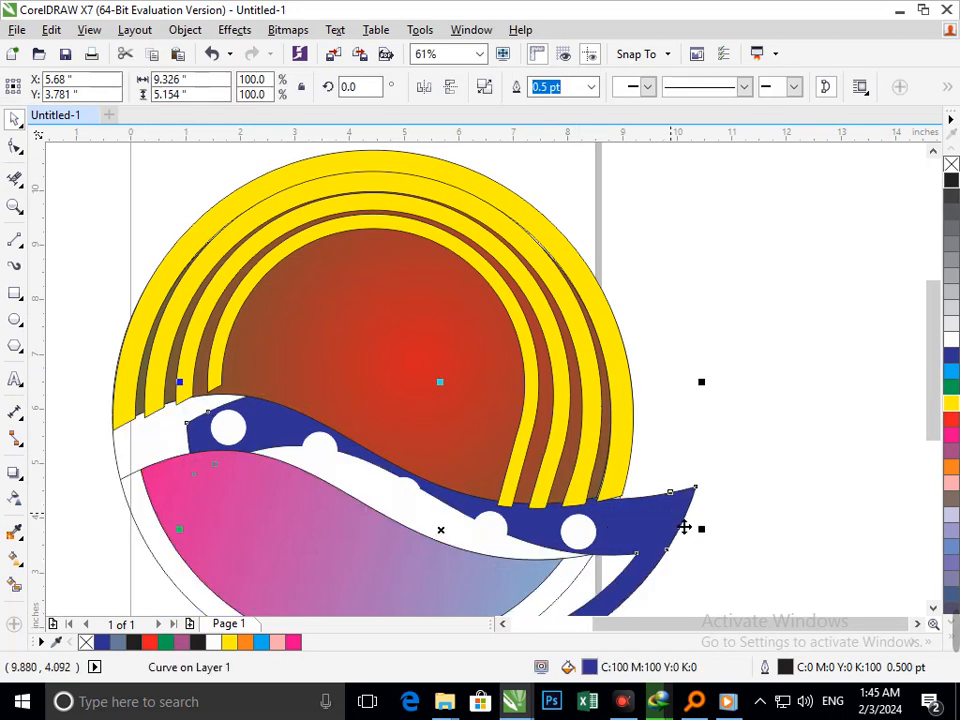
{"action": "key", "text": "ctrl+z"}
{"action": "left_click", "coordinate": [641, 537]}
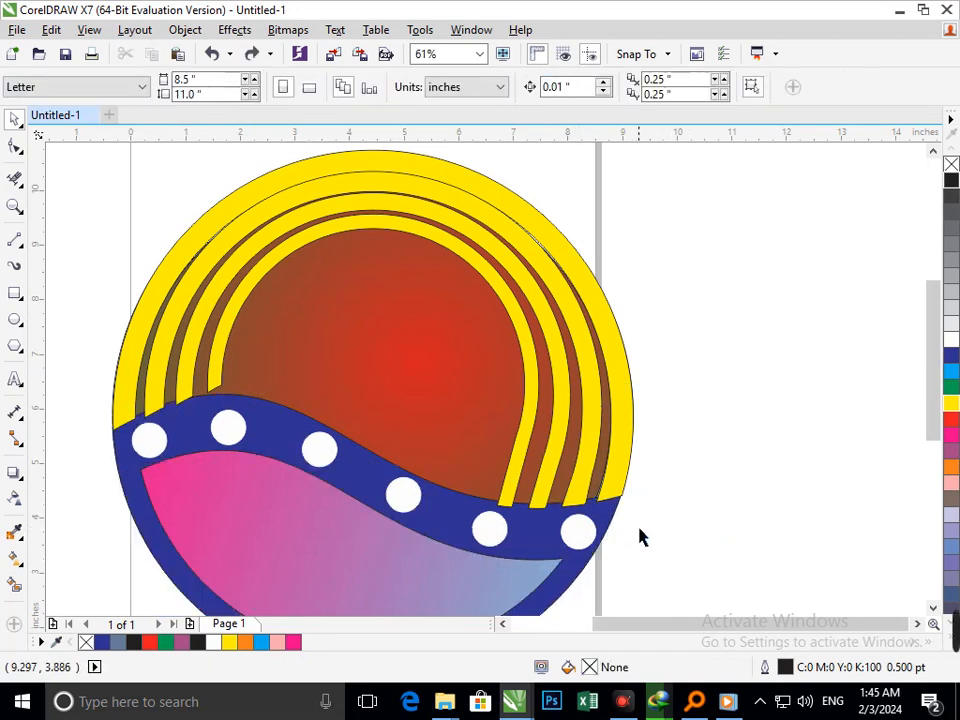
Step: Bring the blue band in front of the yellow rings and place the white circle group back along the band, on top of it
{"action": "left_click_drag", "start_coordinate": [576, 552], "coordinate": [633, 345]}
{"action": "left_click", "coordinate": [600, 549]}
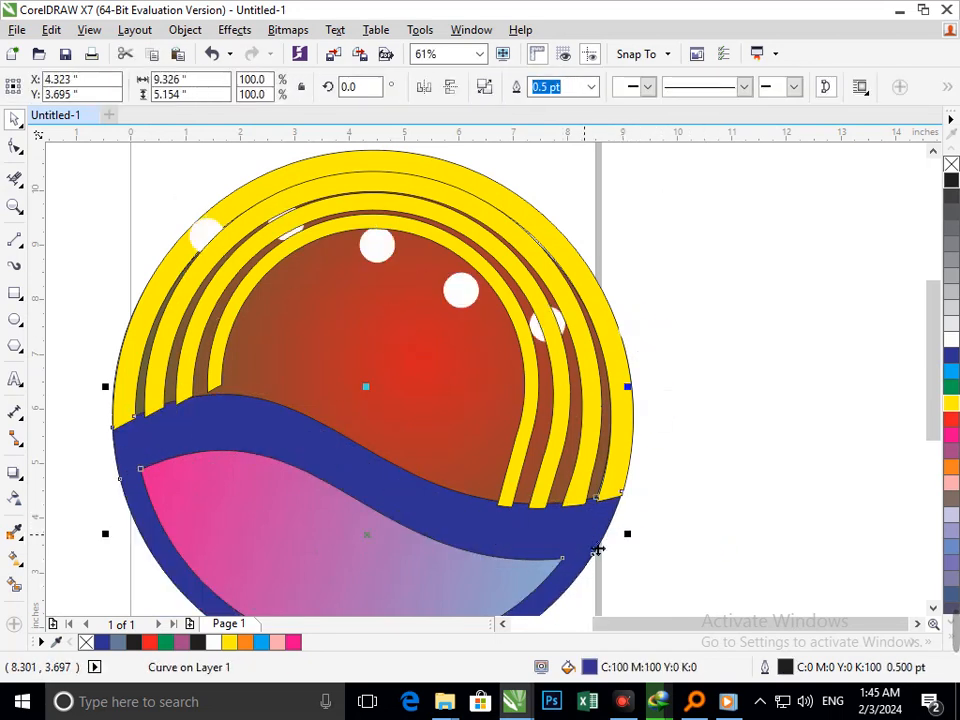
{"action": "left_click_drag", "start_coordinate": [450, 300], "coordinate": [410, 507]}
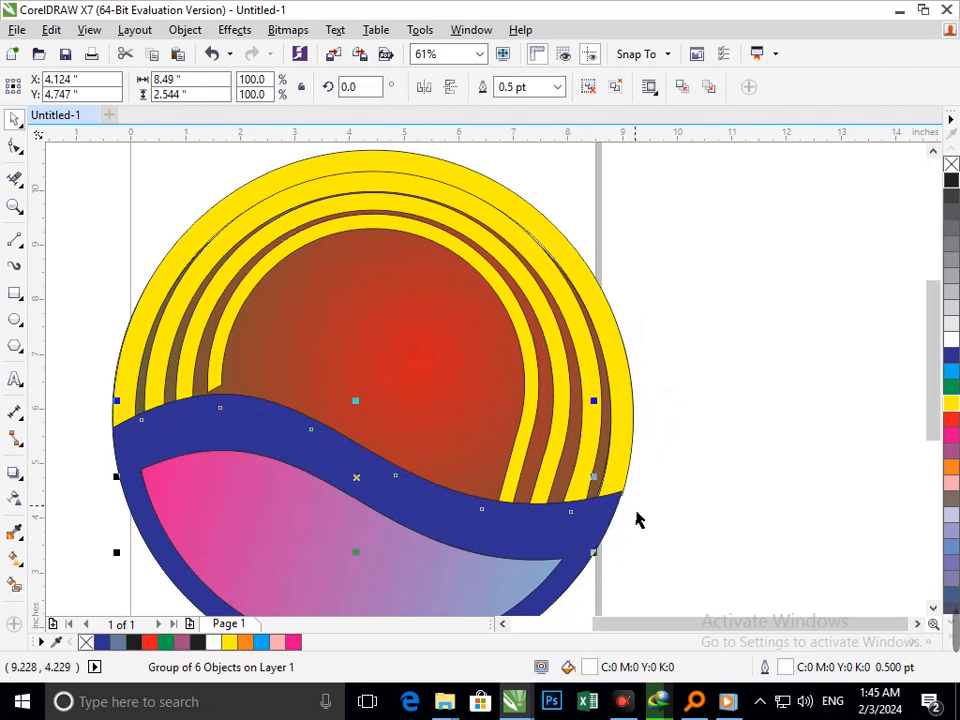
{"action": "left_click", "coordinate": [739, 407]}
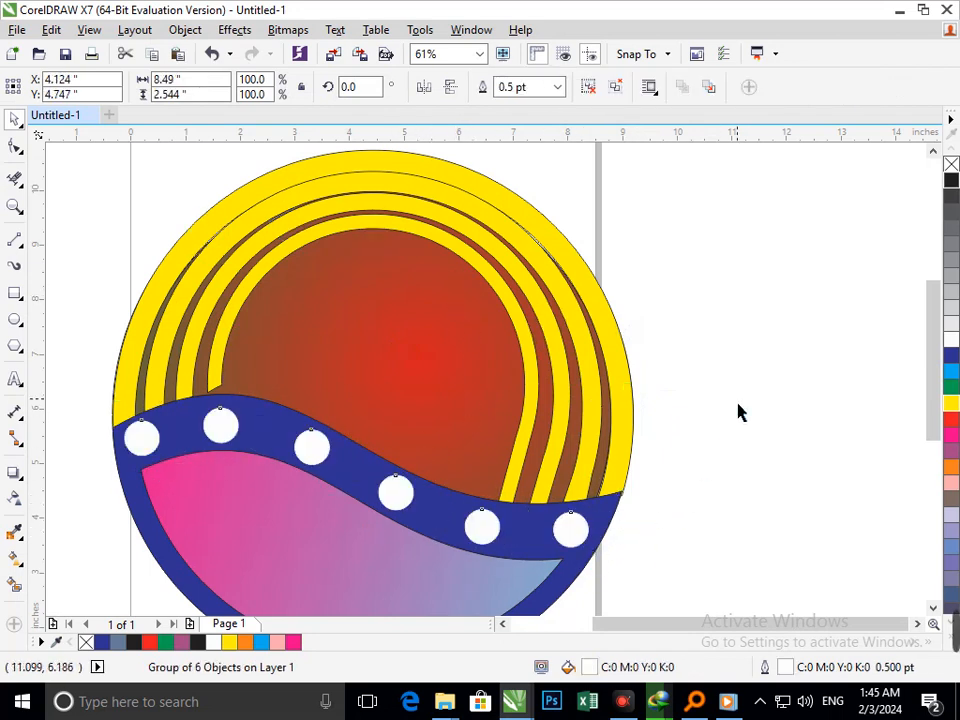
Step: Enlarge the innermost yellow ring about its centre to about 6.2 by 5.48 inches
{"action": "scroll", "coordinate": [503, 413], "scroll_direction": "down", "scroll_amount": 2}
{"action": "scroll", "coordinate": [327, 319], "scroll_direction": "up", "scroll_amount": 2}
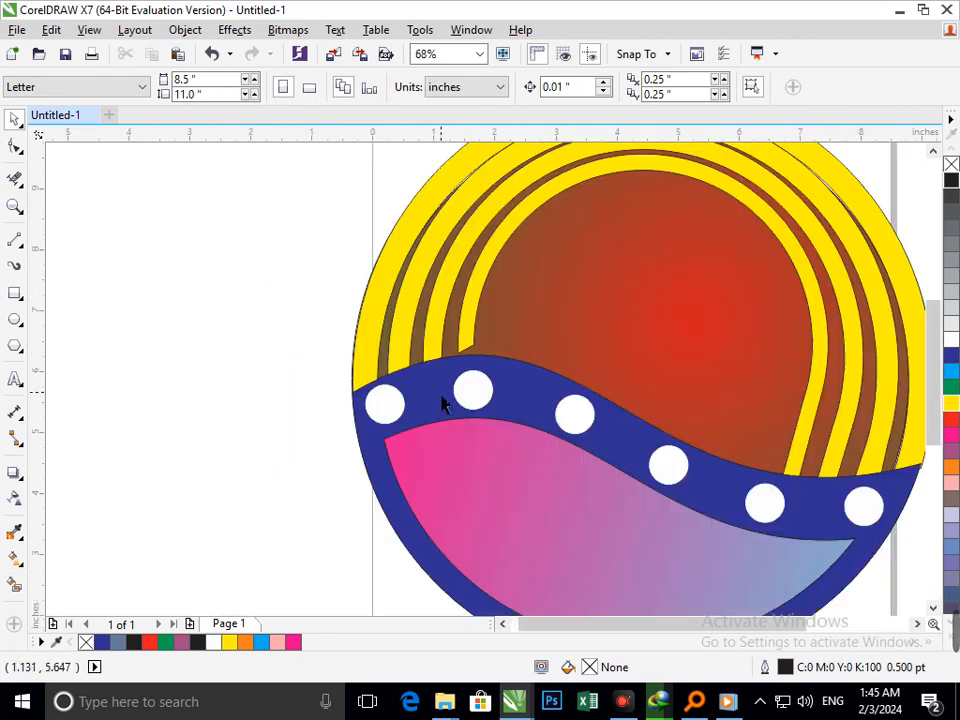
{"action": "left_click_drag", "start_coordinate": [464, 338], "coordinate": [434, 363]}
{"action": "key", "text": "ctrl+z"}
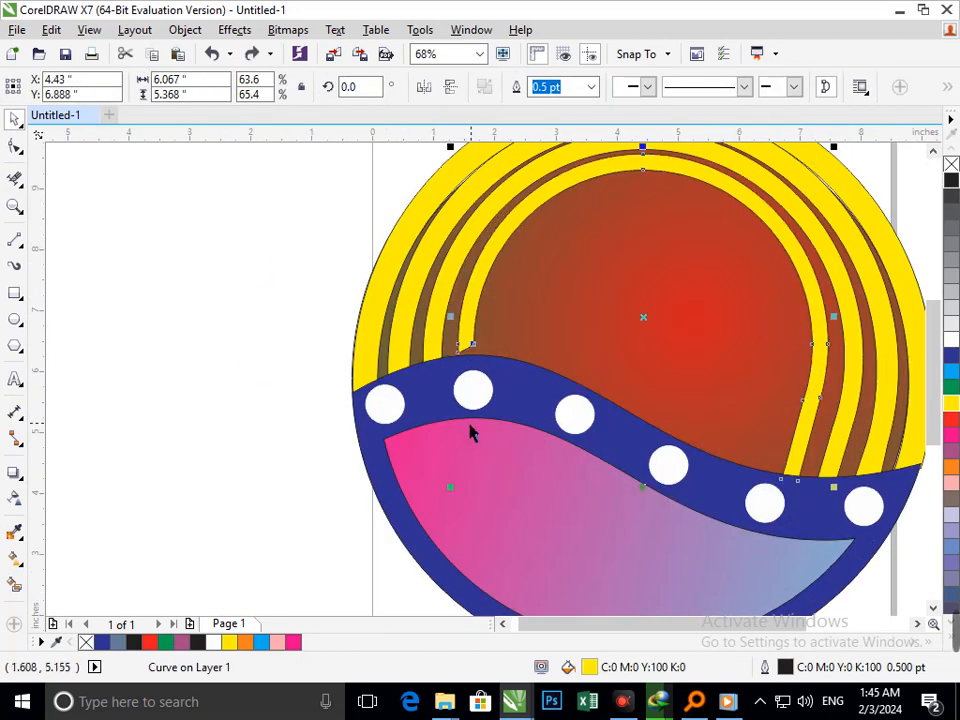
{"action": "left_click_drag", "start_coordinate": [457, 520], "coordinate": [449, 495]}
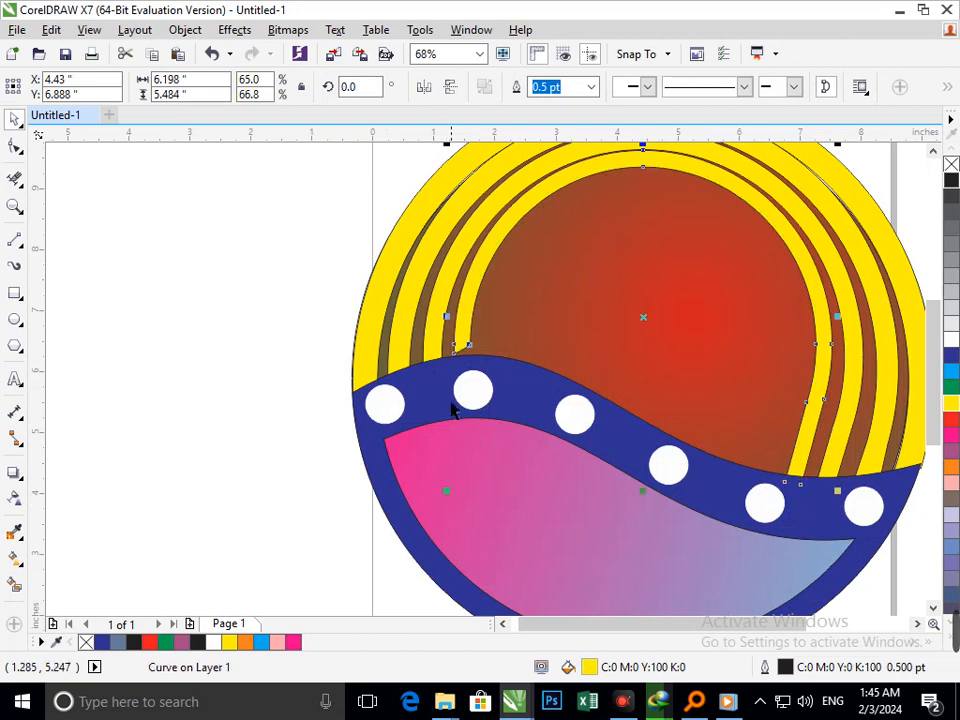
Step: Move the innermost yellow ring slightly down to about X 4.4, Y 6.74 inches so its open end meets the blue band
{"action": "mouse_move", "coordinate": [474, 360]}
{"action": "left_mouse_down"}
{"action": "mouse_move", "coordinate": [480, 368]}
{"action": "mouse_move", "coordinate": [461, 352]}
{"action": "left_mouse_up"}
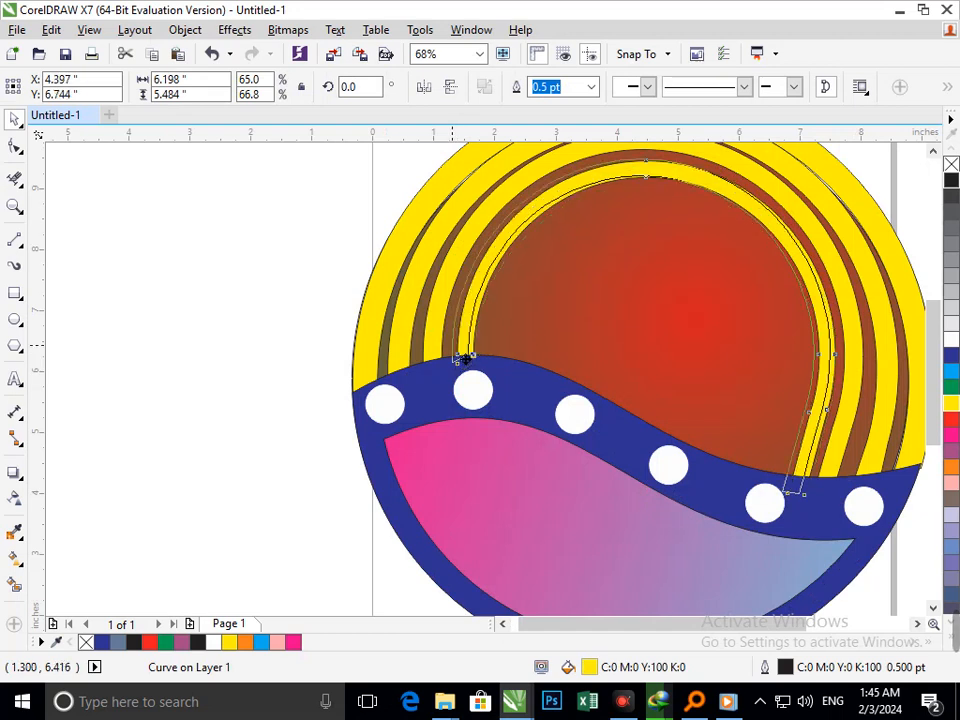
{"action": "left_click", "coordinate": [270, 453]}
{"action": "key", "text": "F3"}
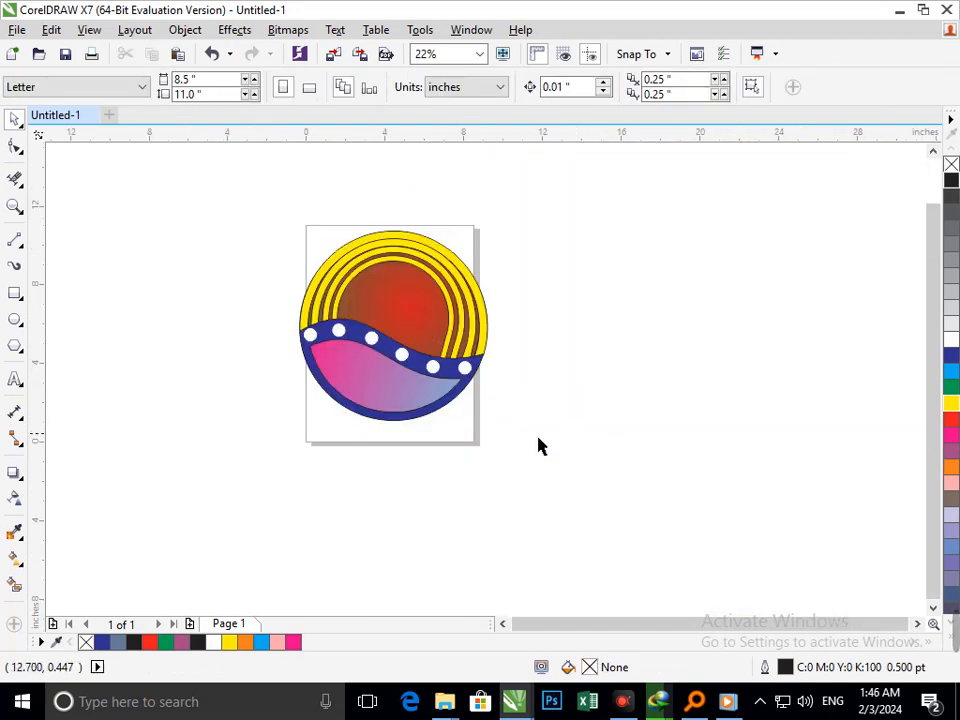
Step: Add a one-step inward contour offset about 0.81 inches to the pink-to-blue gradient section below the band
{"action": "left_click_drag", "start_coordinate": [407, 405], "coordinate": [348, 408]}
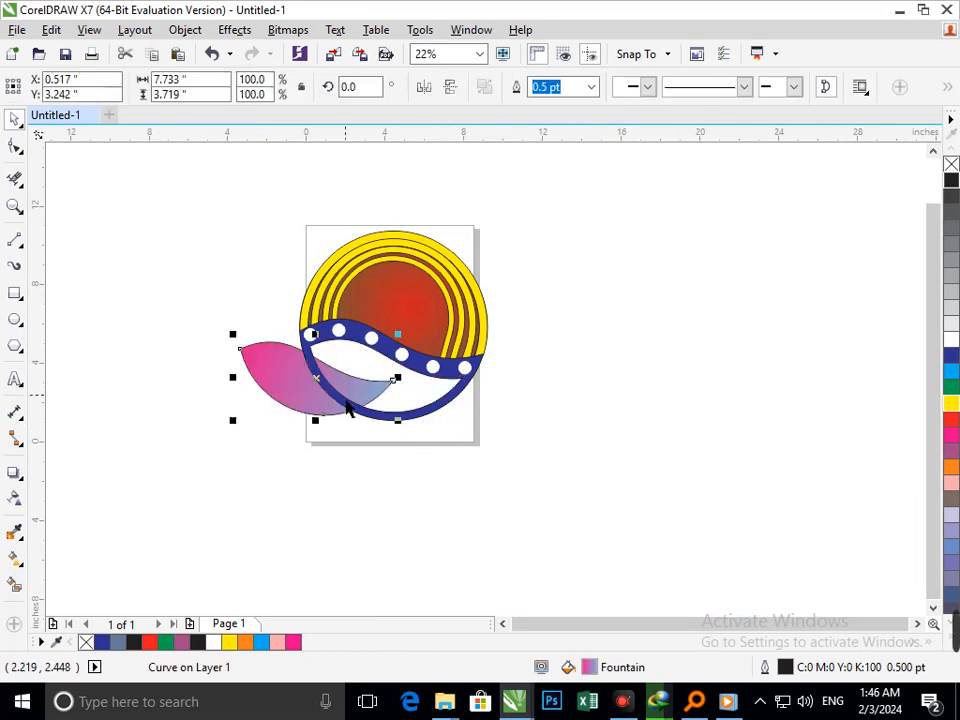
{"action": "key", "text": "ctrl+z"}
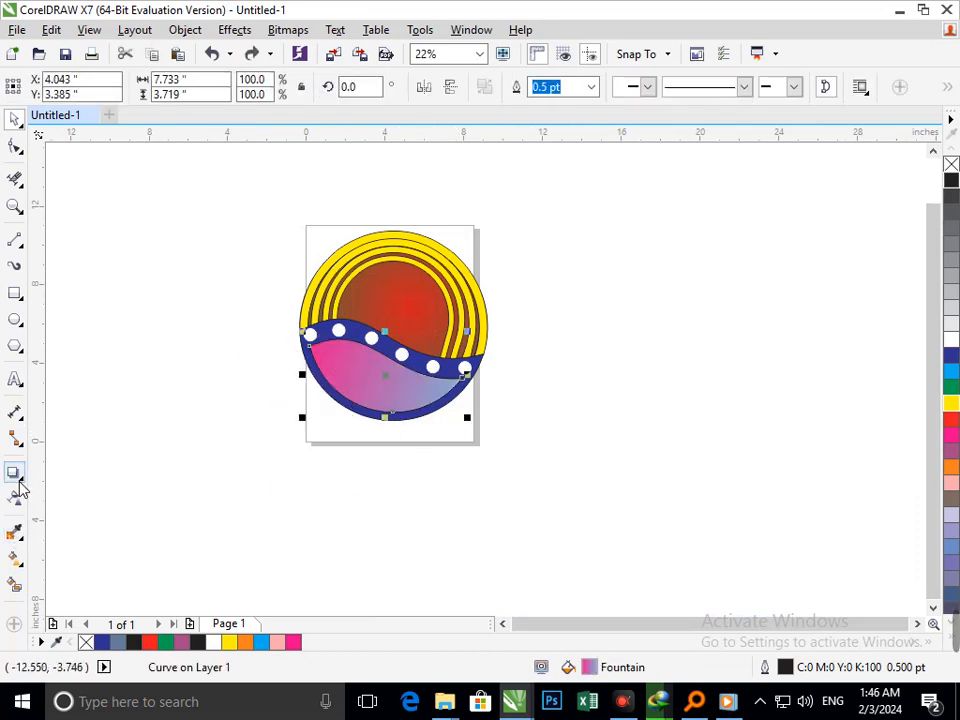
{"action": "left_click", "coordinate": [20, 482]}
{"action": "left_click", "coordinate": [86, 492]}
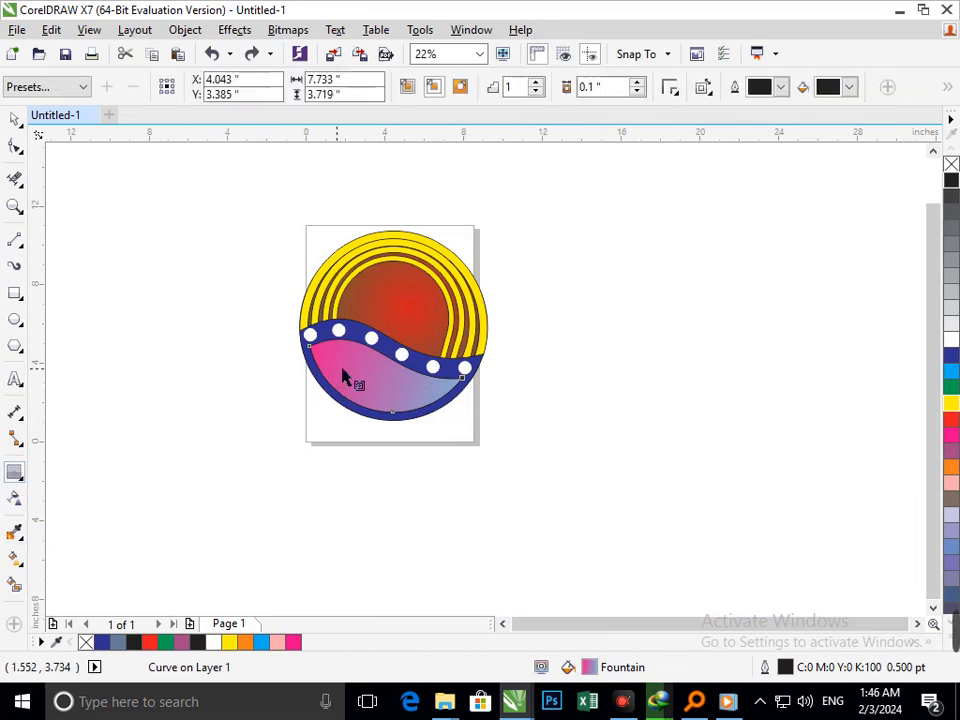
{"action": "scroll", "coordinate": [345, 372], "scroll_direction": "up", "scroll_amount": 3}
{"action": "left_click_drag", "start_coordinate": [680, 385], "coordinate": [636, 407]}
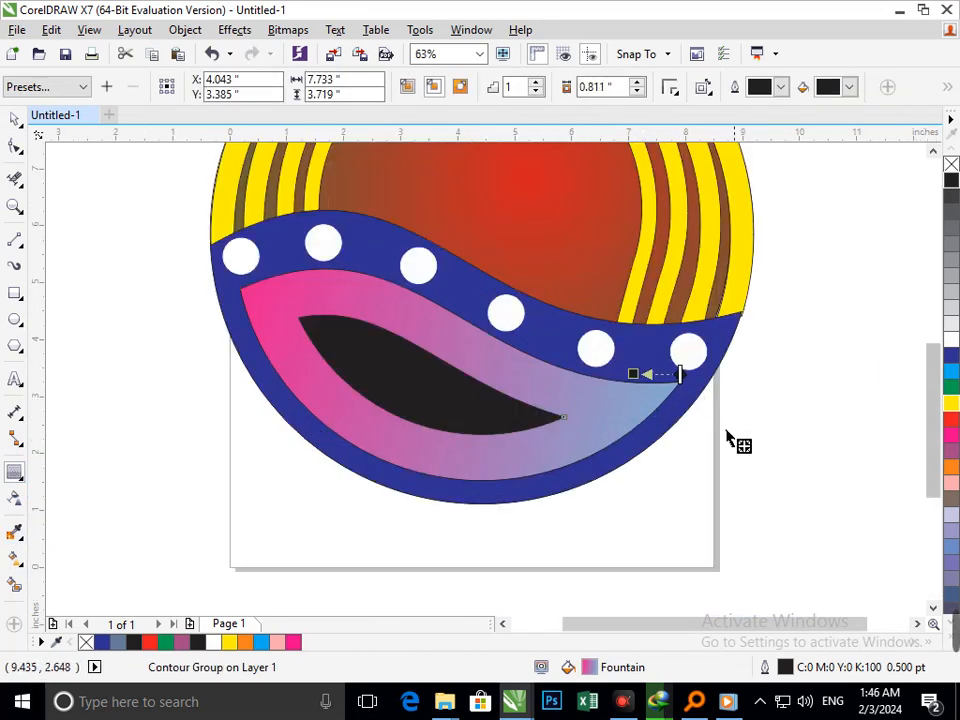
{"action": "scroll", "coordinate": [565, 415], "scroll_direction": "down", "scroll_amount": 3}
Step: Break the contour group apart and fill the separated inner leaf shape with white
{"action": "left_click", "coordinate": [15, 119]}
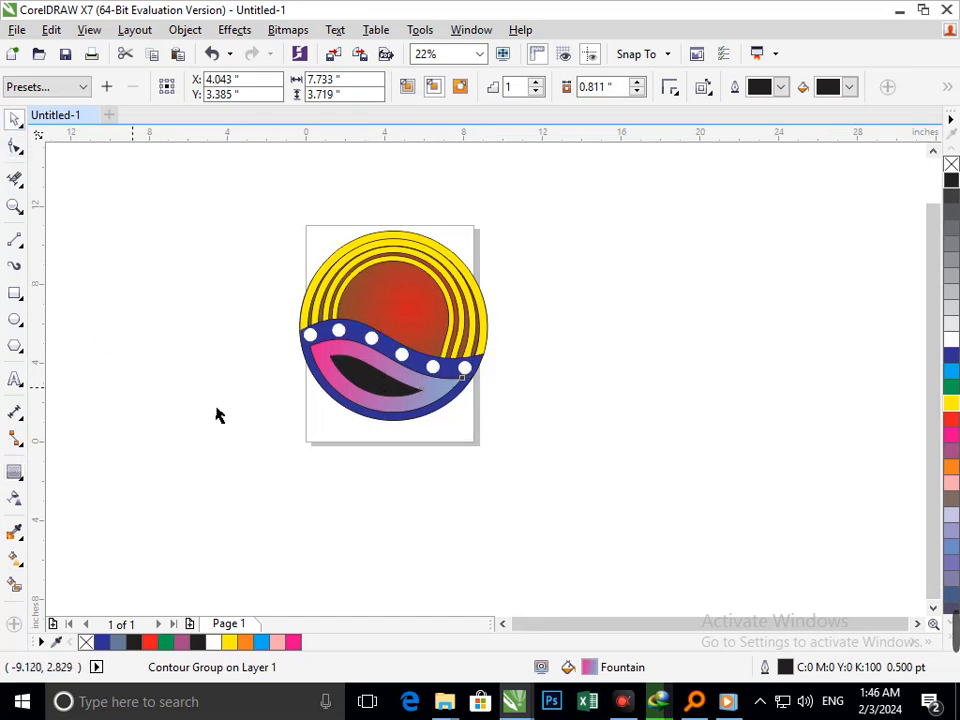
{"action": "left_click", "coordinate": [216, 414]}
{"action": "left_click", "coordinate": [376, 381]}
{"action": "left_click", "coordinate": [185, 30]}
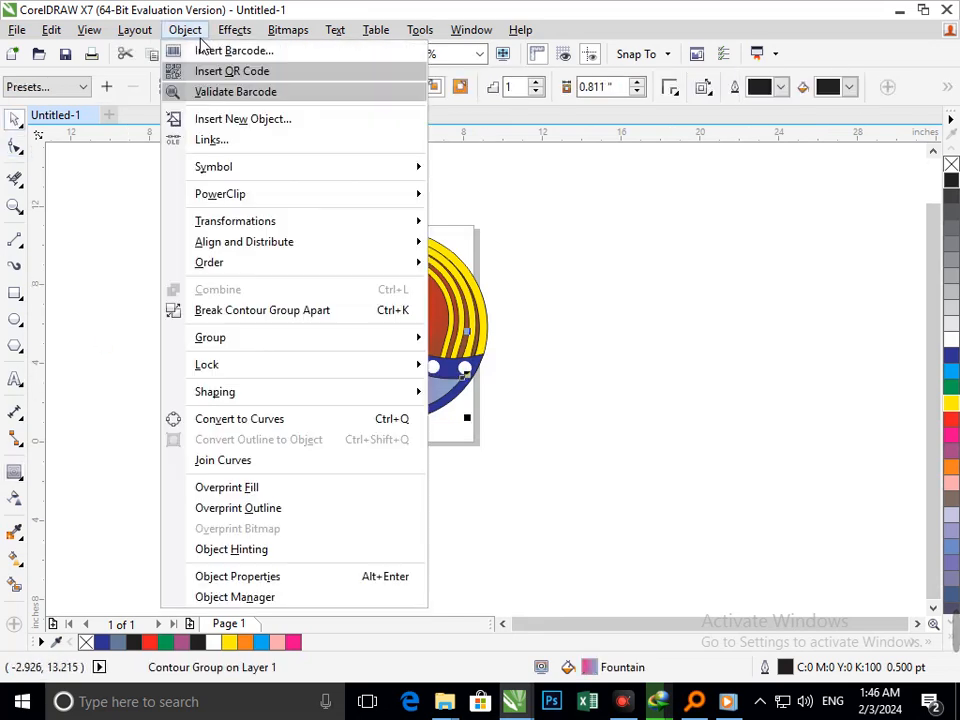
{"action": "left_click", "coordinate": [252, 311]}
{"action": "left_click", "coordinate": [540, 366]}
{"action": "left_click", "coordinate": [366, 392]}
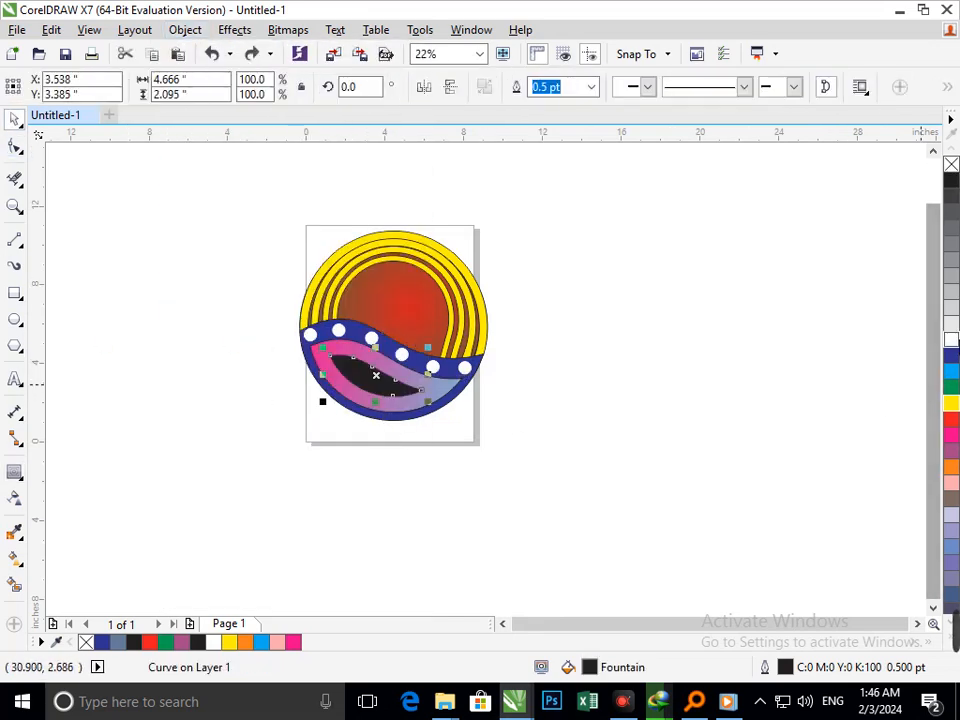
{"action": "left_click", "coordinate": [951, 338]}
{"action": "left_click", "coordinate": [748, 469]}
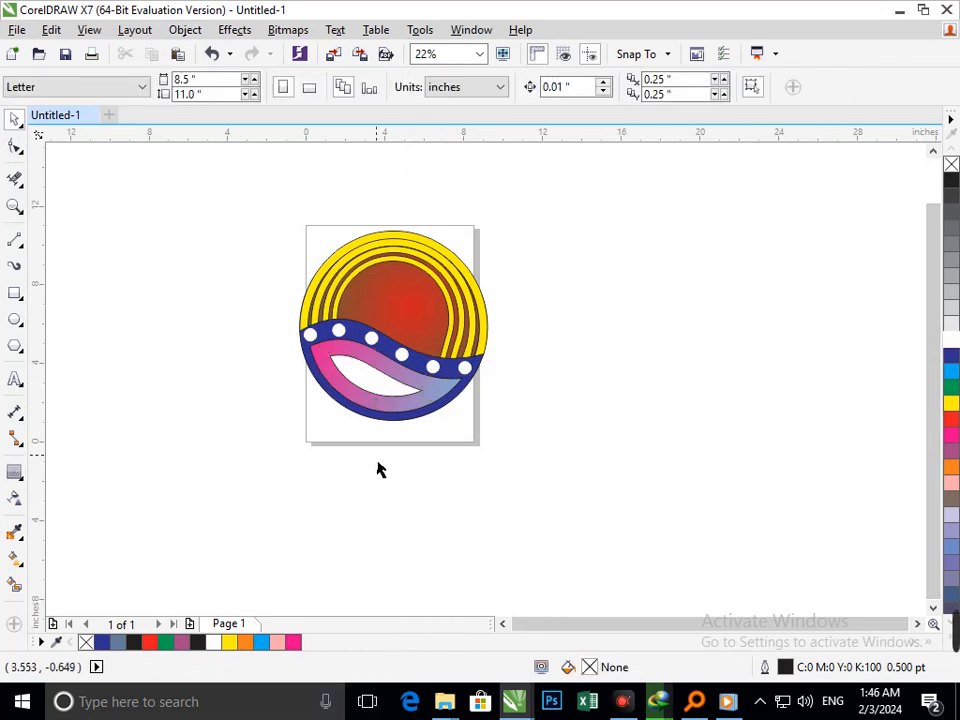
Step: Fill the second ring from the outside with blue, keeping it in its original place
{"action": "key", "text": "F2"}
{"action": "left_click_drag", "start_coordinate": [246, 207], "coordinate": [572, 460]}
{"action": "key", "text": "F2"}
{"action": "left_click_drag", "start_coordinate": [281, 212], "coordinate": [628, 476]}
{"action": "key", "text": "F3"}
{"action": "left_click_drag", "start_coordinate": [605, 395], "coordinate": [571, 403]}
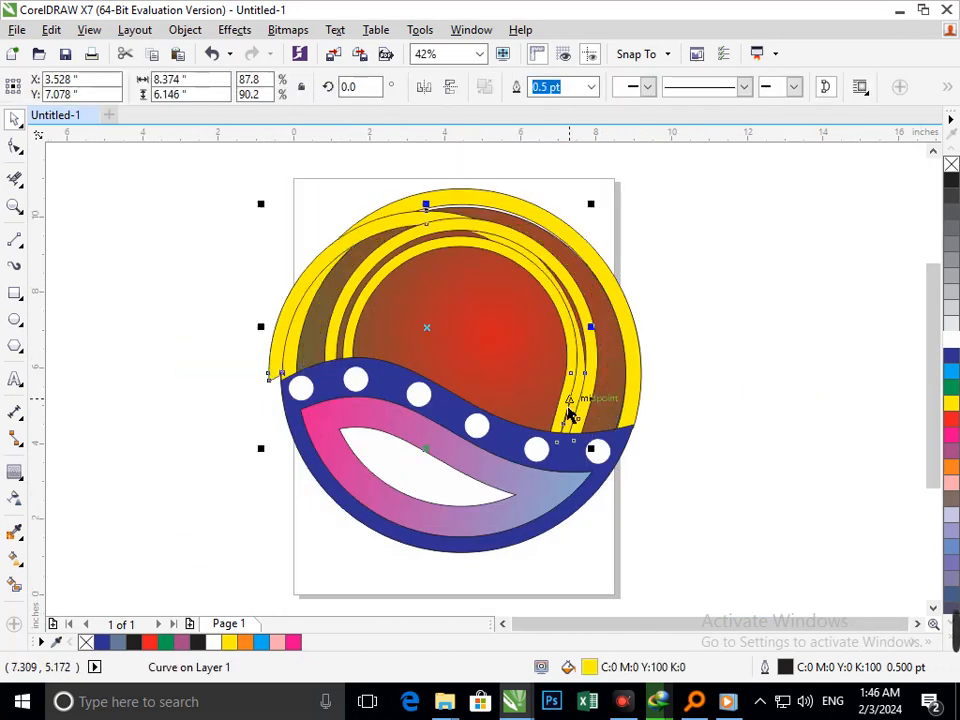
{"action": "key", "text": "ctrl+z"}
{"action": "left_click", "coordinate": [953, 358]}
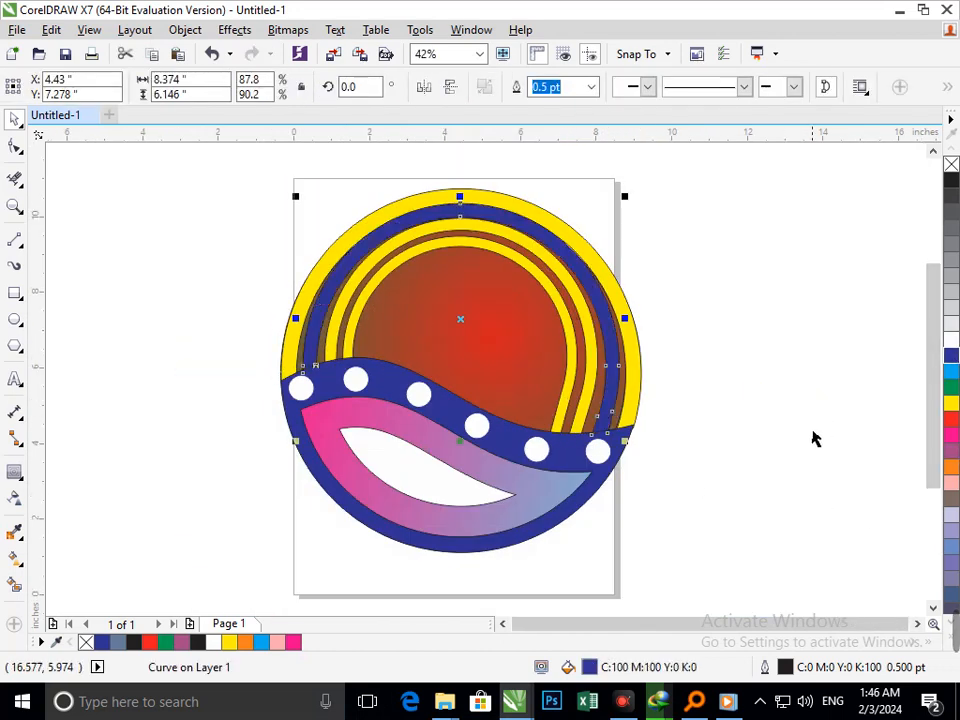
{"action": "left_click", "coordinate": [812, 439]}
Step: Try red on the innermost ring, and change both its fill and outline to white
{"action": "left_click", "coordinate": [572, 418]}
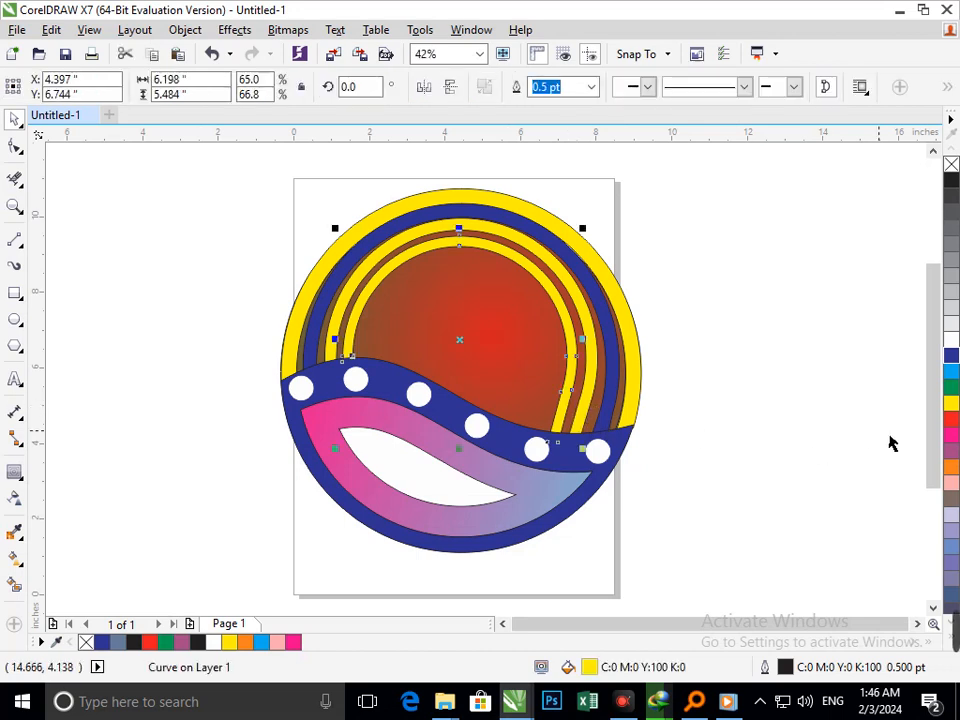
{"action": "left_click", "coordinate": [955, 420]}
{"action": "right_click", "coordinate": [955, 420]}
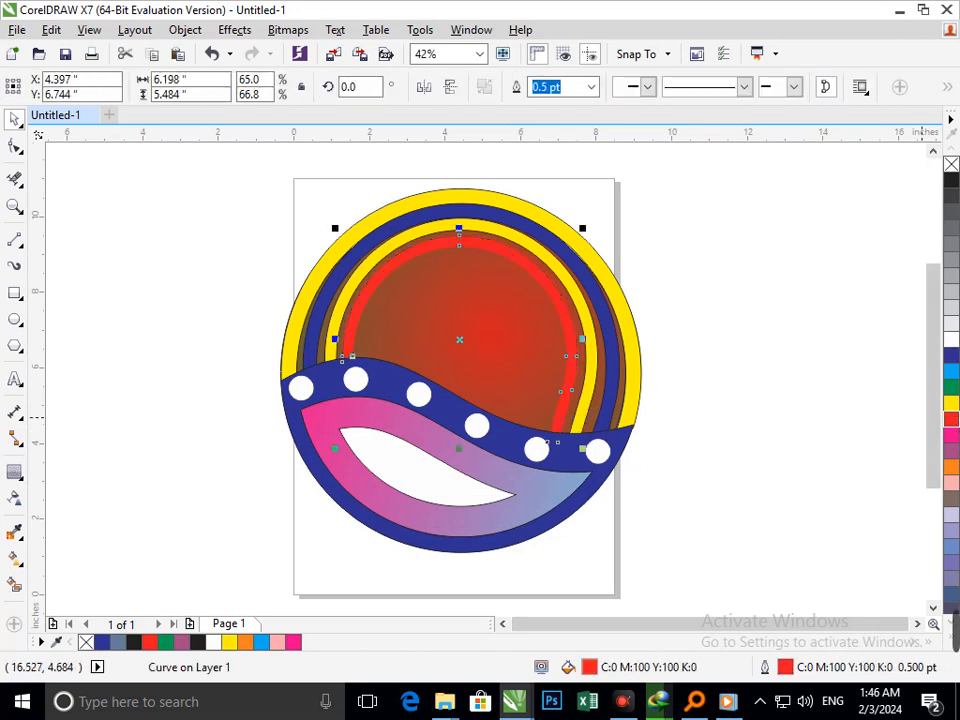
{"action": "left_click", "coordinate": [952, 342]}
{"action": "right_click", "coordinate": [952, 342]}
{"action": "left_click", "coordinate": [701, 428]}
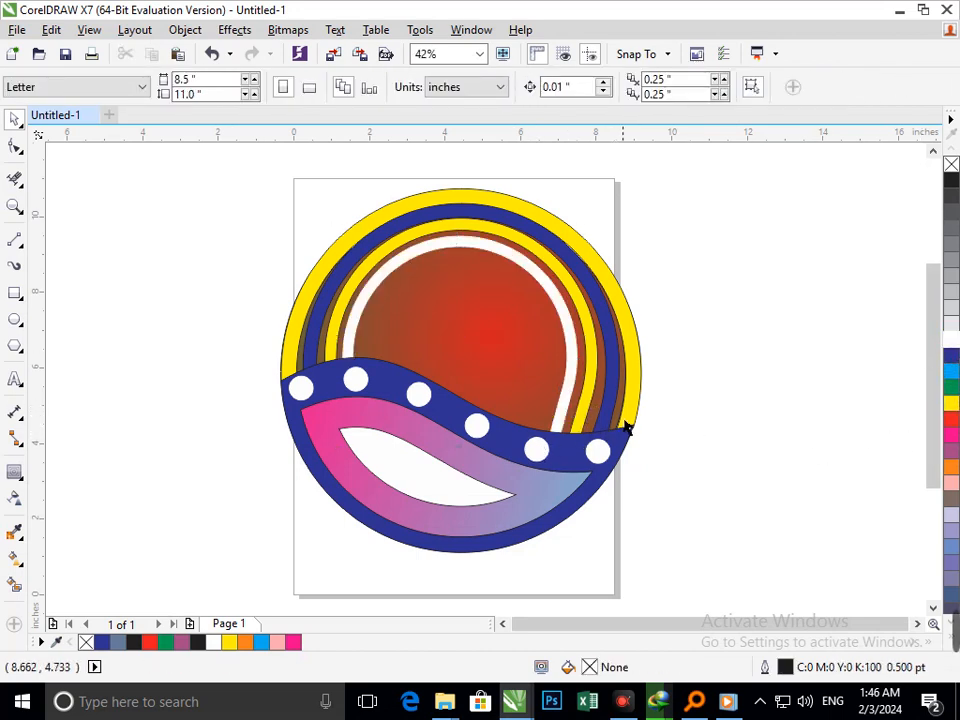
Step: Give the outermost ring a magenta fill and a matching magenta outline
{"action": "left_click", "coordinate": [626, 428]}
{"action": "left_click", "coordinate": [953, 436]}
{"action": "right_click", "coordinate": [953, 436]}
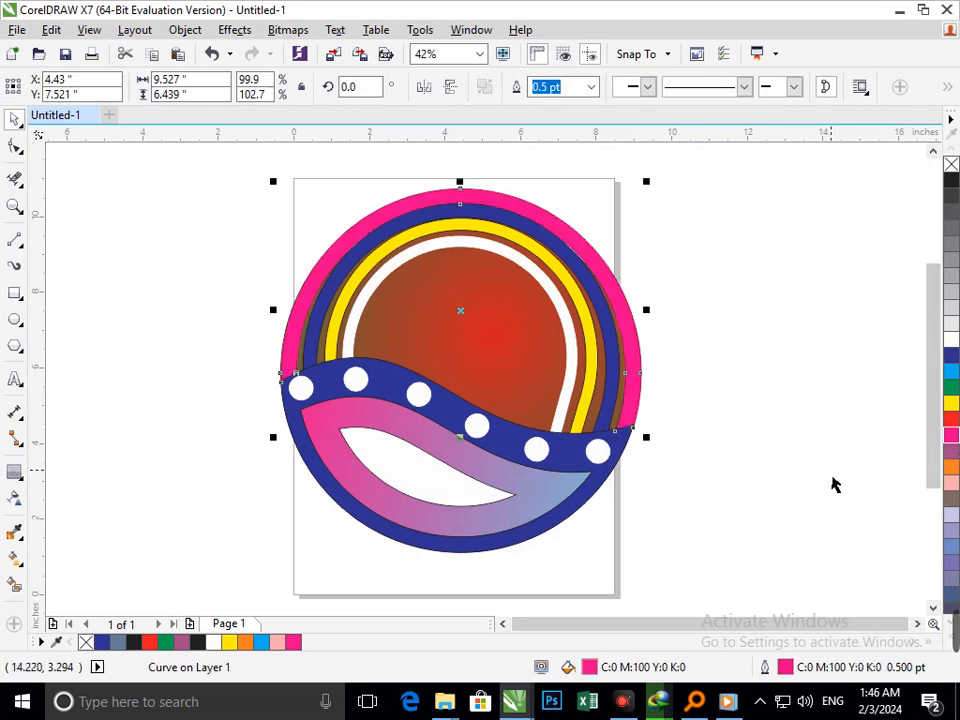
{"action": "left_click", "coordinate": [831, 492]}
Step: Try dark gray, black and blue on the outermost ring, ending with a red fill and outline
{"action": "left_click", "coordinate": [641, 410]}
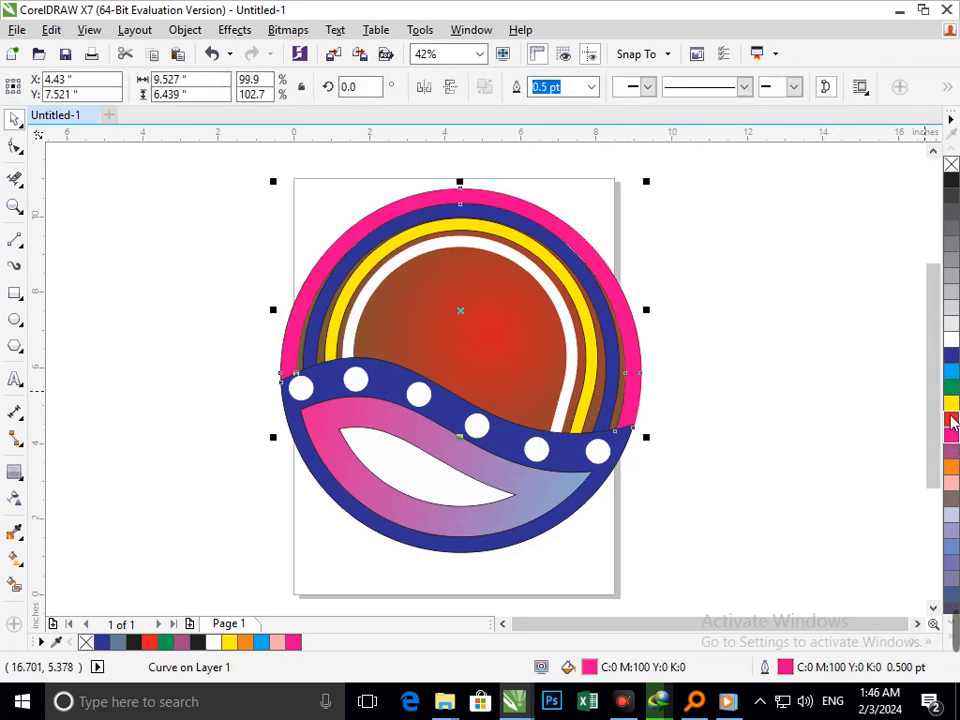
{"action": "left_click", "coordinate": [952, 421]}
{"action": "right_click", "coordinate": [952, 421]}
{"action": "left_click", "coordinate": [952, 197]}
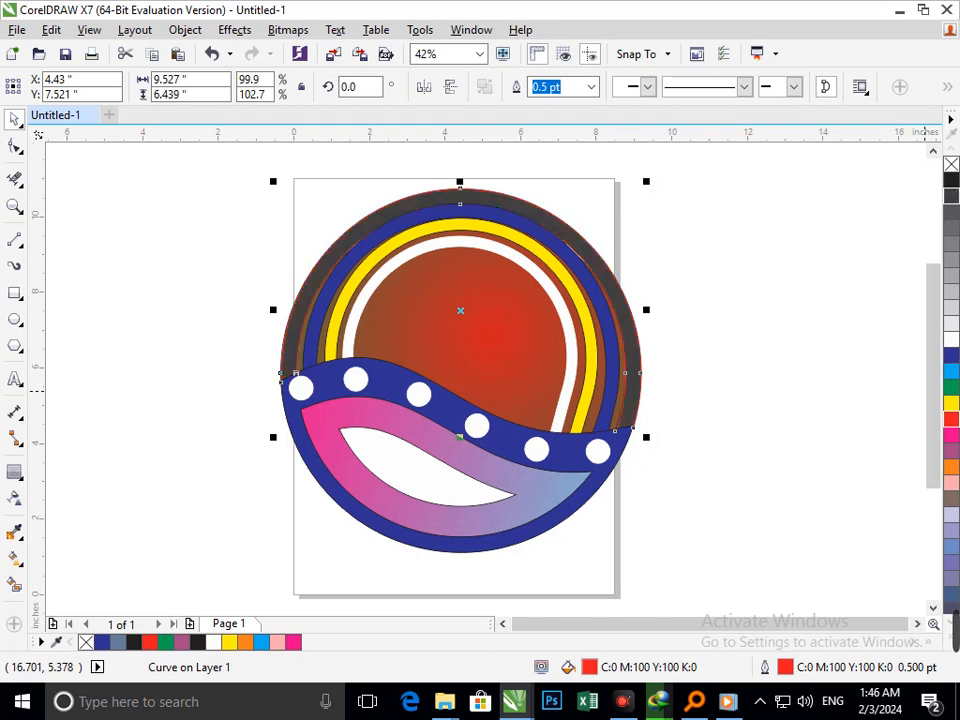
{"action": "left_click", "coordinate": [951, 181]}
{"action": "right_click", "coordinate": [951, 181]}
{"action": "left_click", "coordinate": [951, 355]}
{"action": "right_click", "coordinate": [951, 355]}
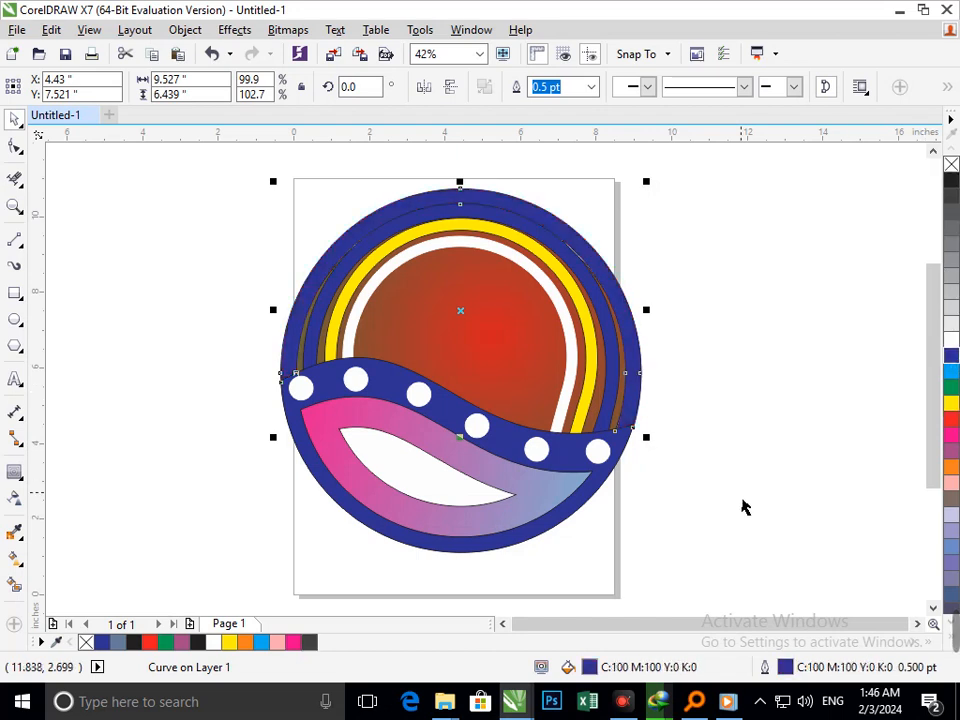
{"action": "left_click", "coordinate": [952, 421]}
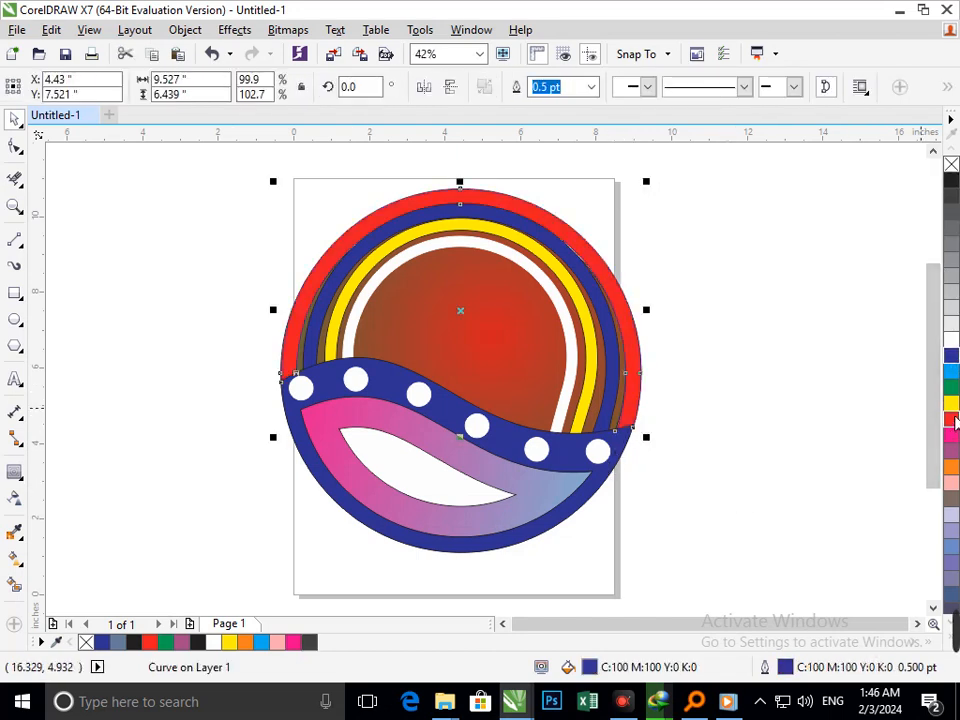
{"action": "right_click", "coordinate": [952, 421]}
{"action": "left_click", "coordinate": [806, 484]}
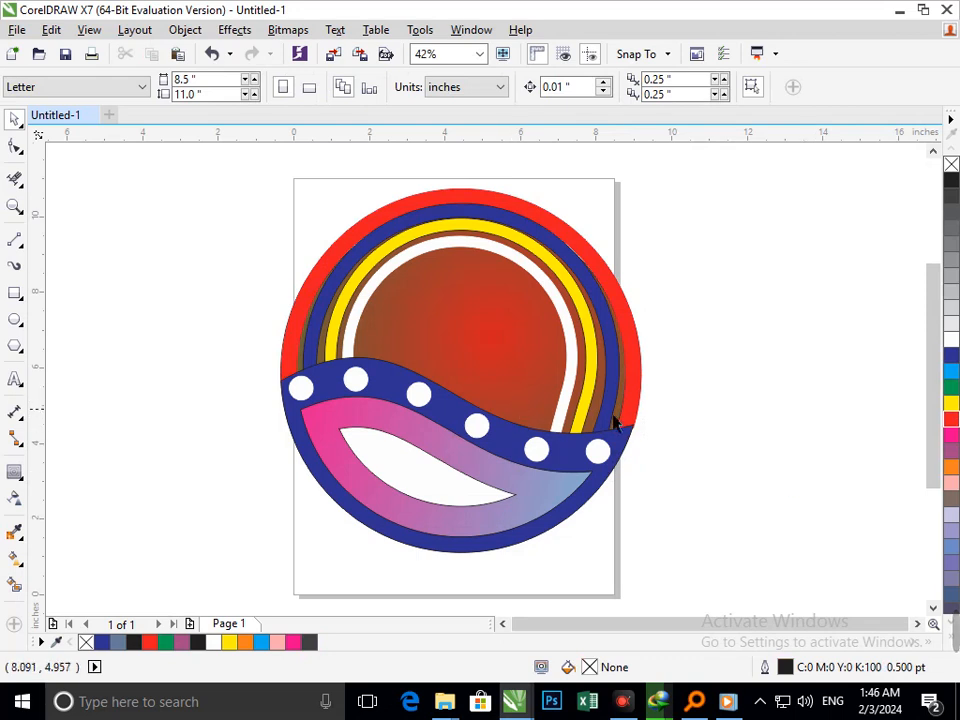
Step: Change the outermost ring's fill and outline to orange
{"action": "left_click", "coordinate": [614, 424]}
{"action": "left_click", "coordinate": [952, 468]}
{"action": "right_click", "coordinate": [952, 468]}
{"action": "left_click", "coordinate": [852, 520]}
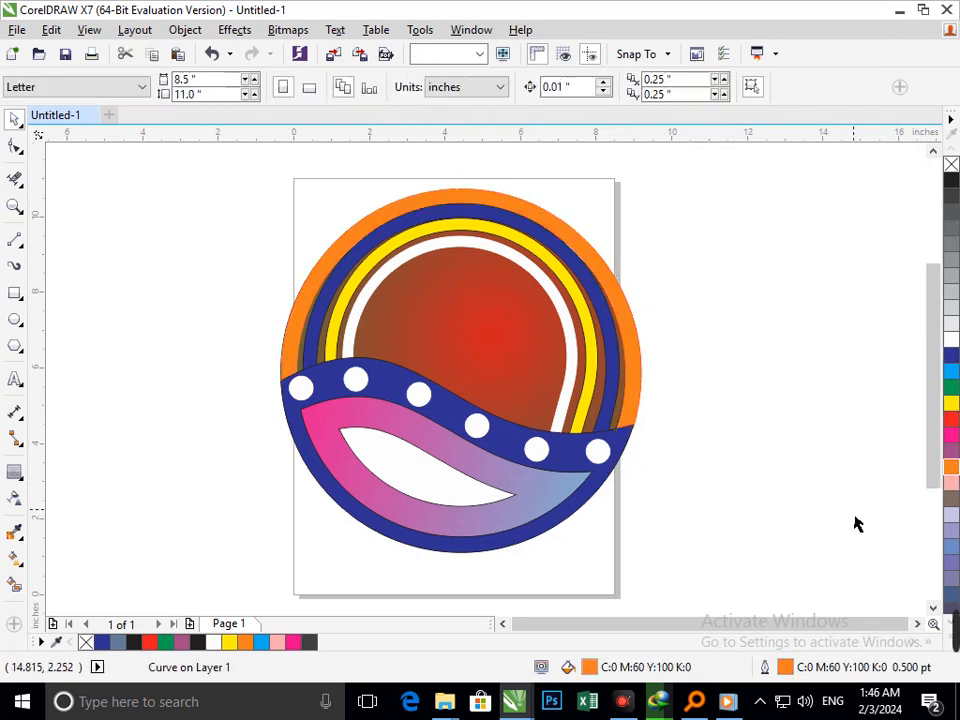
Step: Try a brownish-gray color on the outermost ring, ending with a magenta fill
{"action": "left_click", "coordinate": [640, 418]}
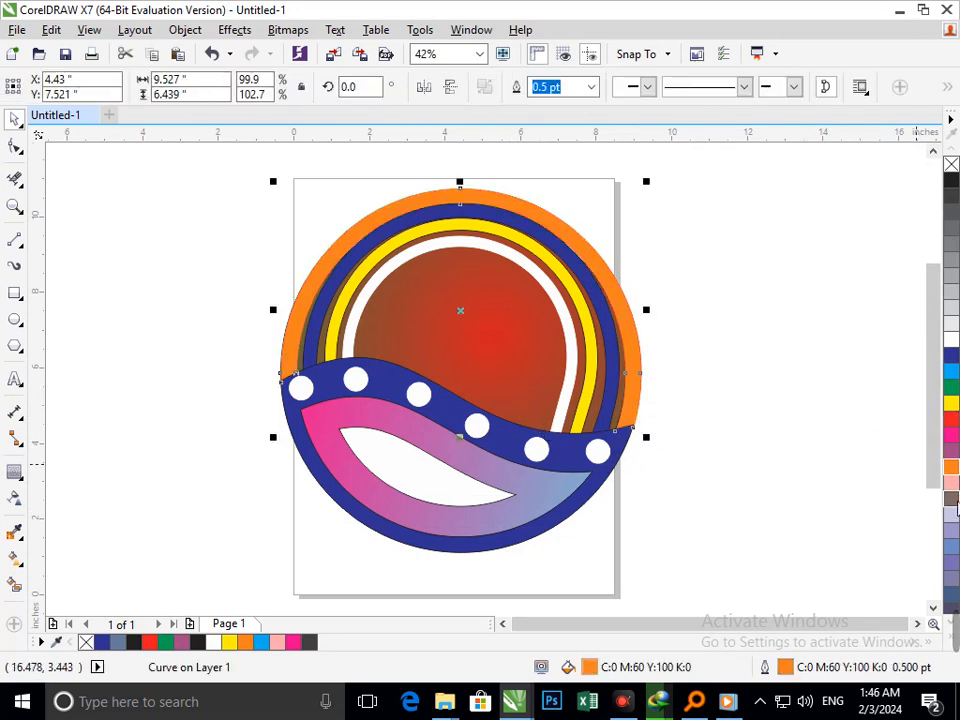
{"action": "left_click", "coordinate": [953, 500]}
{"action": "left_click", "coordinate": [698, 461]}
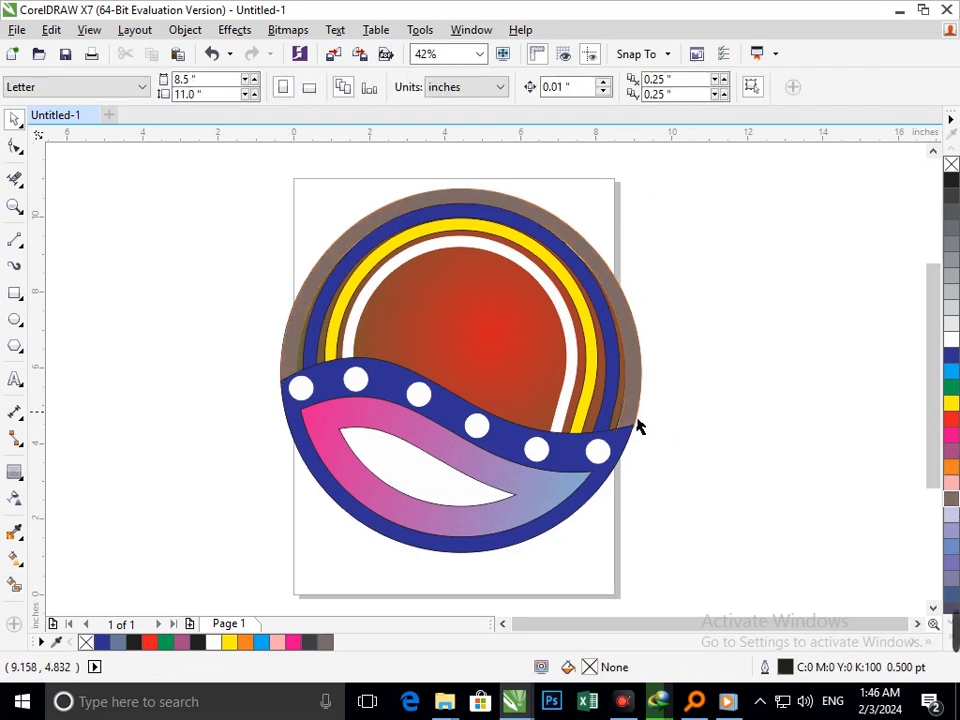
{"action": "left_click", "coordinate": [640, 427]}
{"action": "left_click", "coordinate": [951, 445]}
{"action": "left_click", "coordinate": [951, 435]}
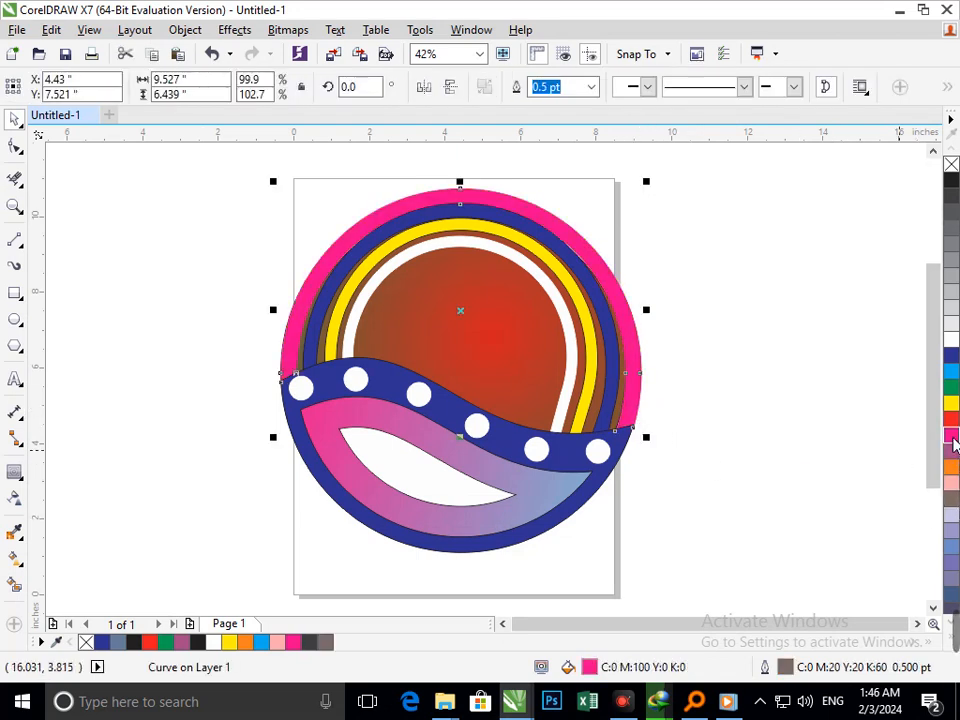
{"action": "left_click", "coordinate": [840, 470]}
Step: Give the innermost ring a blue fill and blue outline, keeping it in its original place
{"action": "left_click_drag", "start_coordinate": [564, 417], "coordinate": [509, 428]}
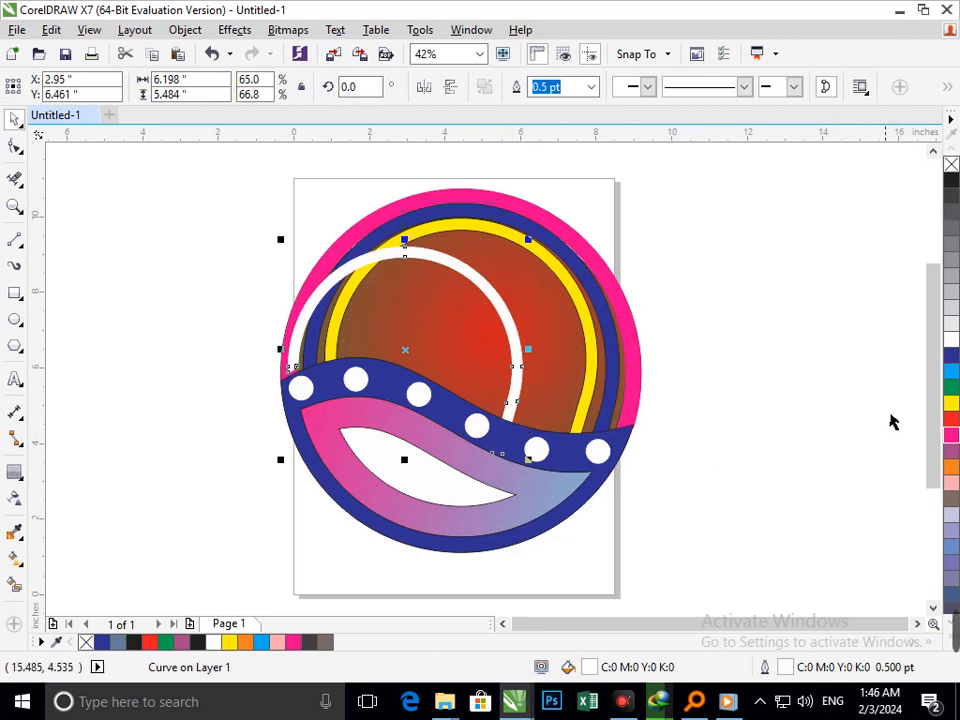
{"action": "key", "text": "ctrl+z"}
{"action": "left_click", "coordinate": [948, 358]}
{"action": "right_click", "coordinate": [947, 360]}
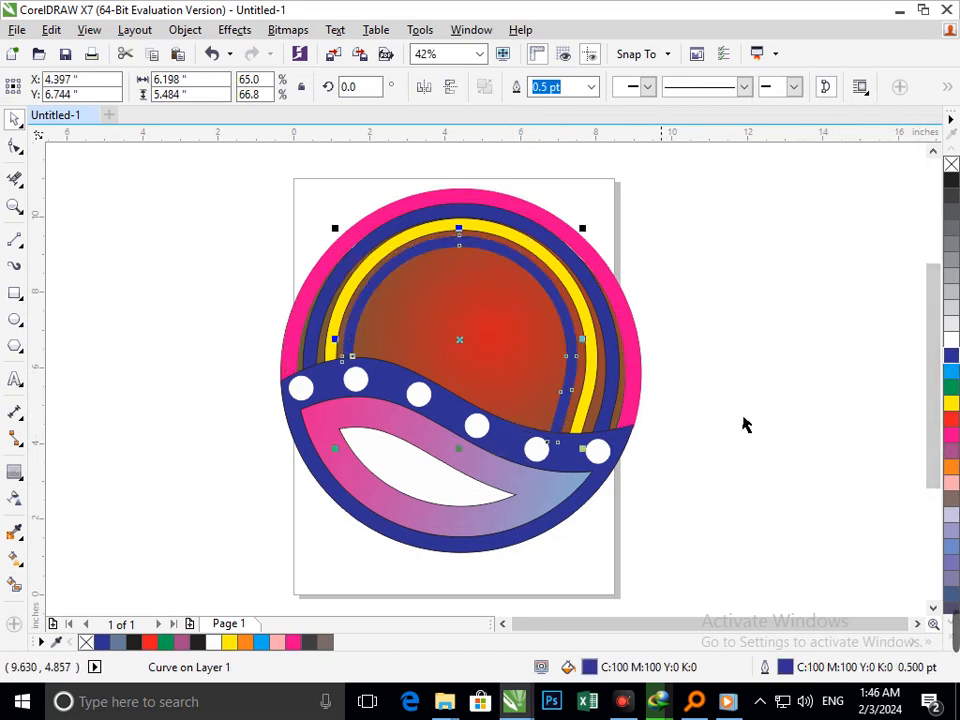
{"action": "left_click", "coordinate": [778, 594]}
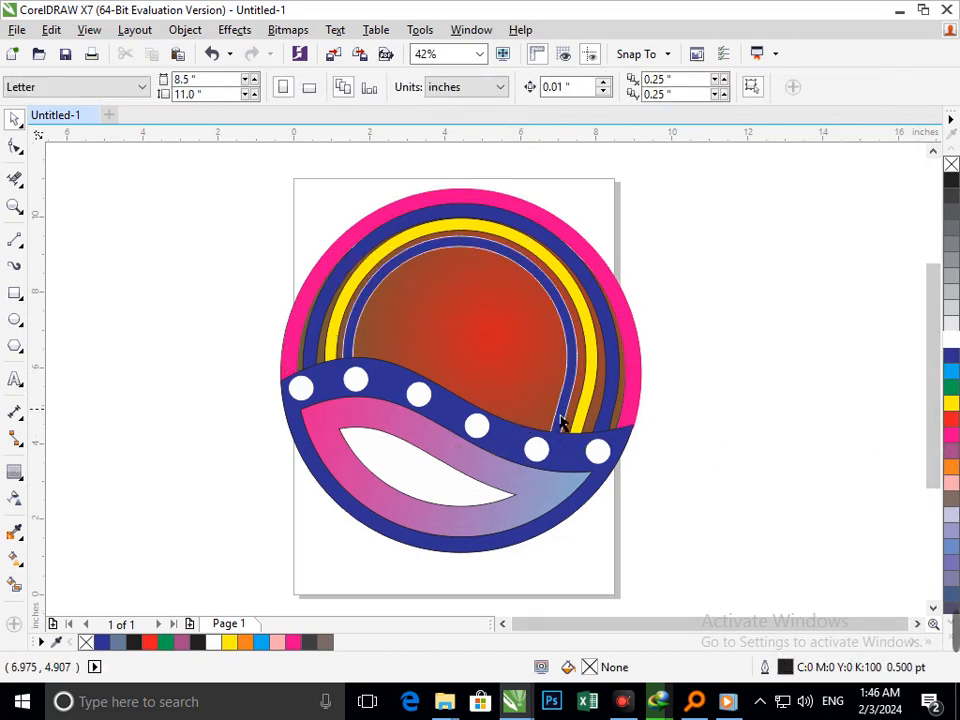
{"action": "left_click", "coordinate": [563, 423]}
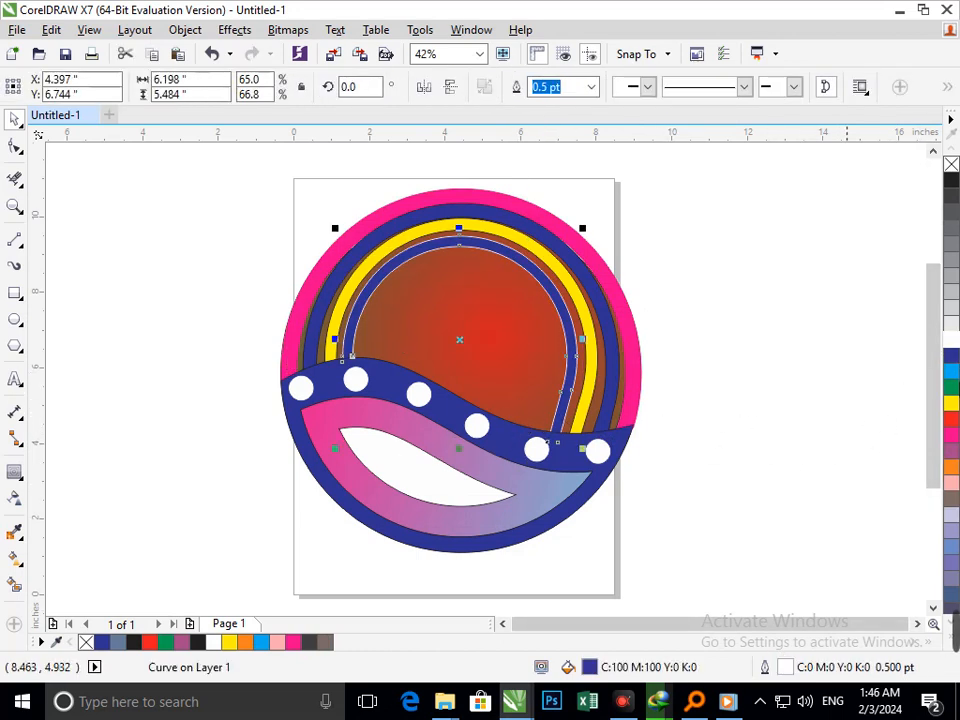
{"action": "left_click", "coordinate": [697, 505]}
Step: Recolor the magenta outermost ring orange
{"action": "left_click", "coordinate": [630, 430]}
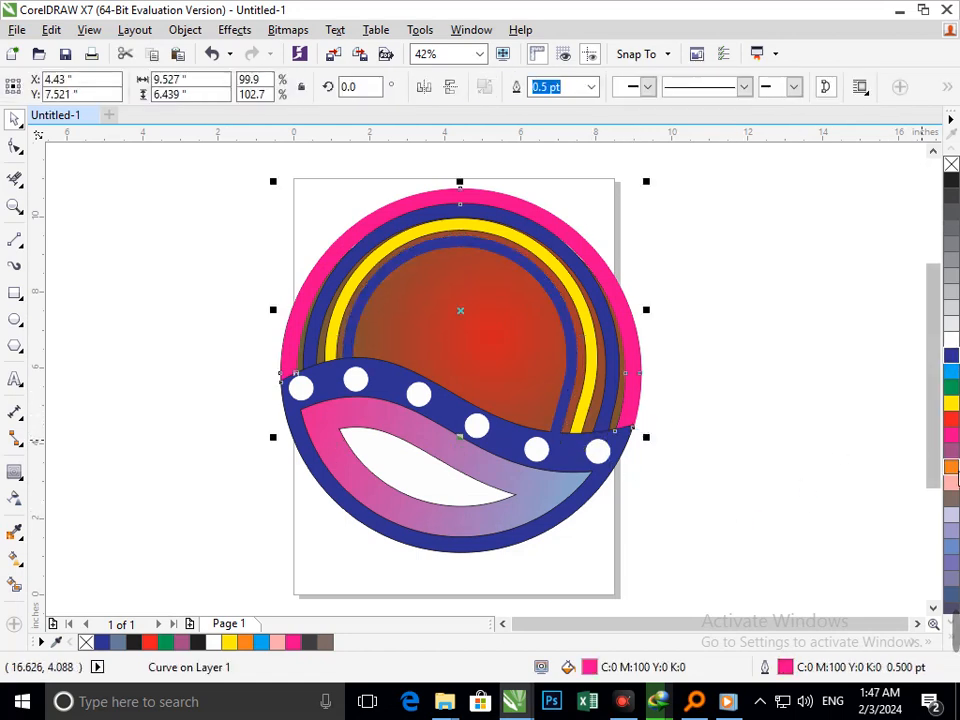
{"action": "left_click", "coordinate": [951, 466]}
{"action": "left_click", "coordinate": [664, 471]}
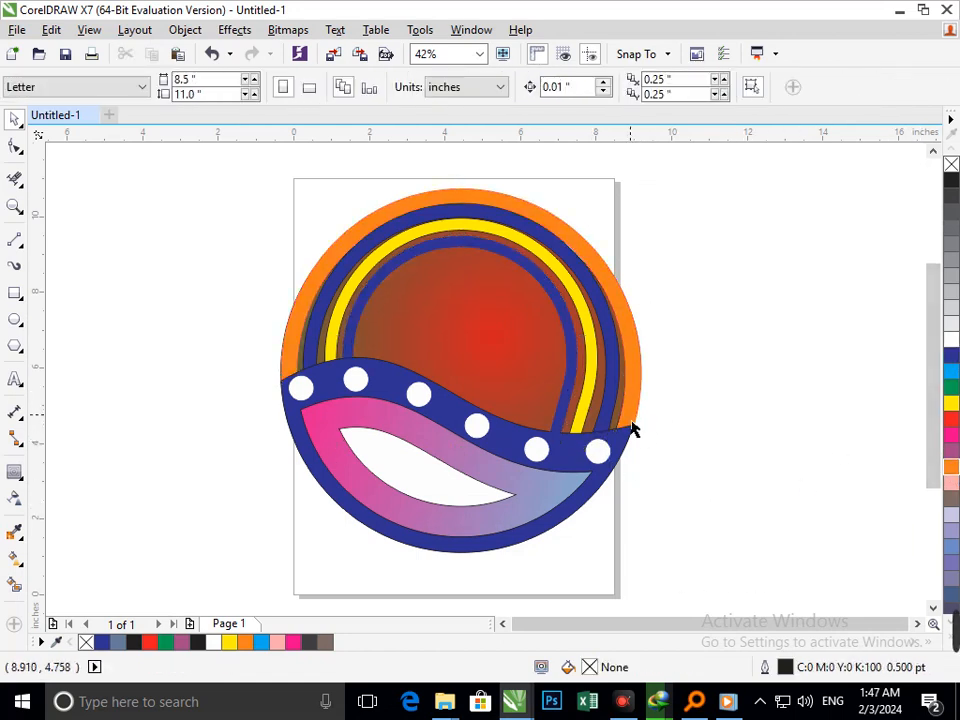
Step: Try white on the outermost ring, and settle on a pale pink fill
{"action": "left_click", "coordinate": [632, 429]}
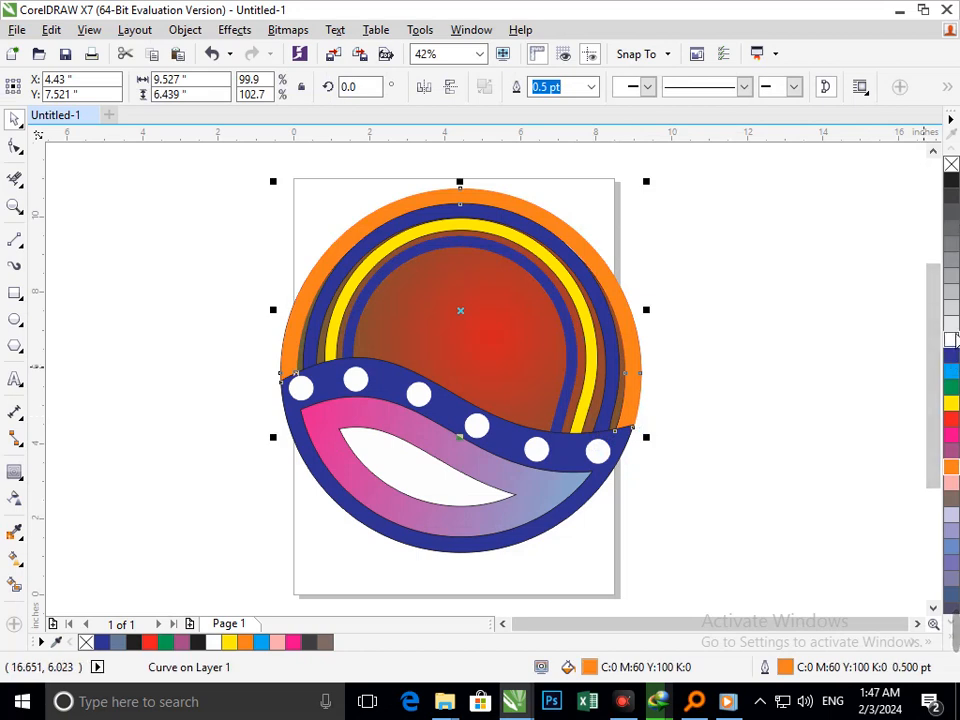
{"action": "left_click", "coordinate": [951, 340]}
{"action": "right_click", "coordinate": [951, 340]}
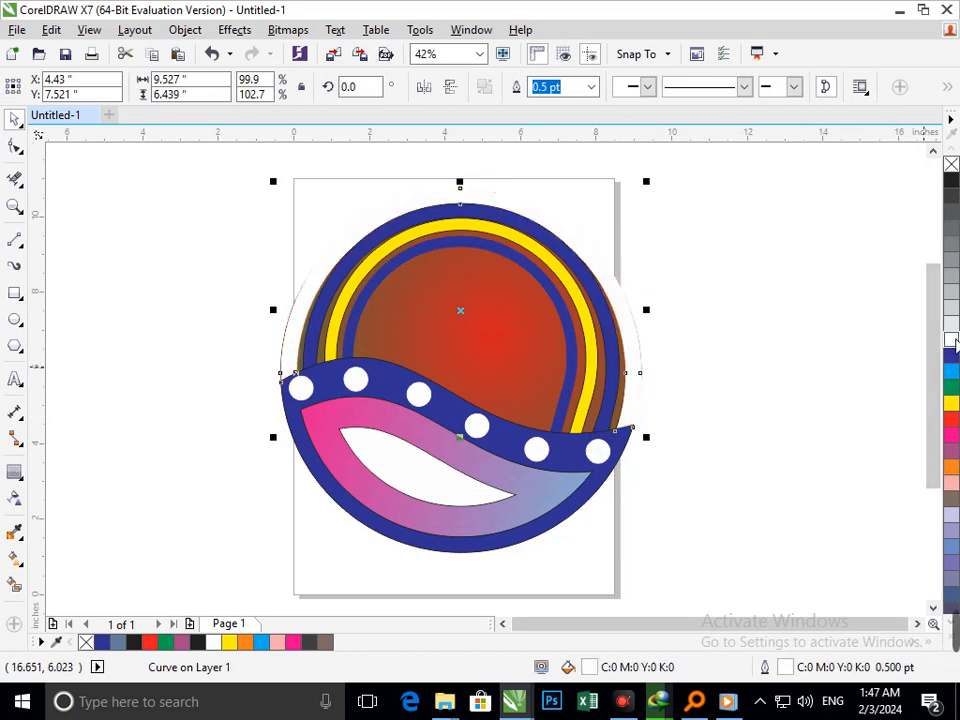
{"action": "left_click", "coordinate": [950, 486]}
{"action": "left_click", "coordinate": [881, 493]}
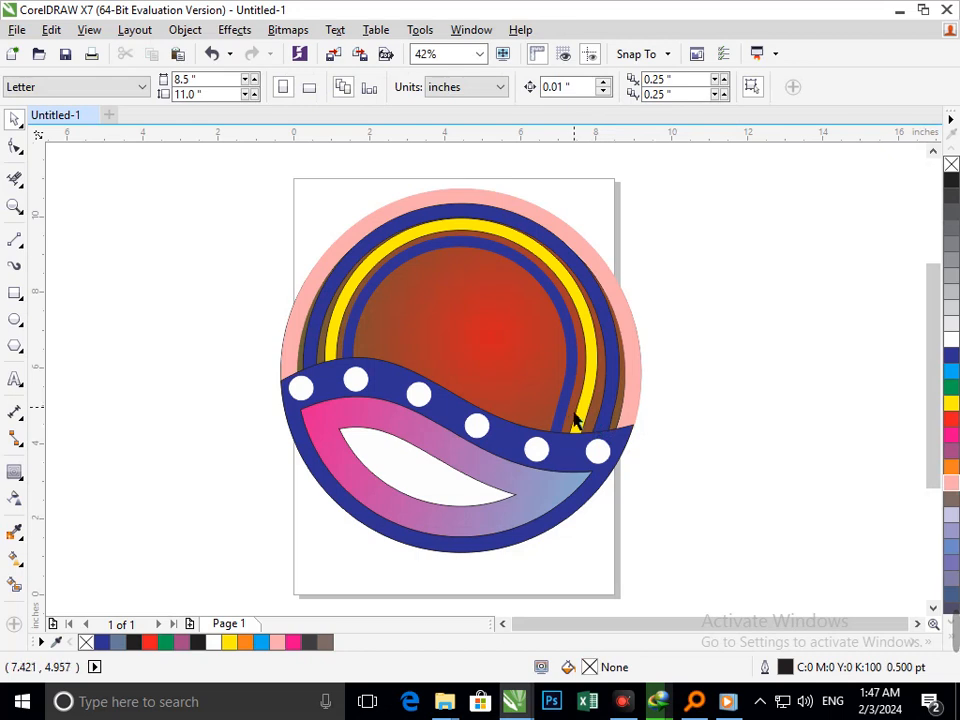
Step: Give the innermost ring a yellow fill and a yellow outline
{"action": "left_click", "coordinate": [575, 420]}
{"action": "left_click", "coordinate": [951, 456]}
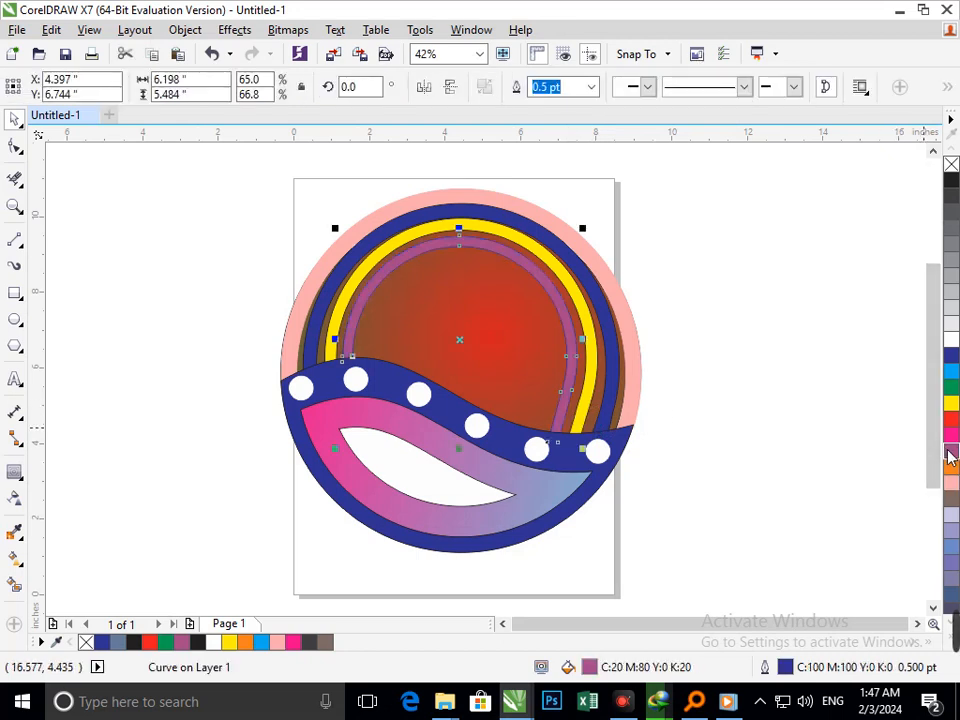
{"action": "left_click", "coordinate": [951, 403]}
{"action": "right_click", "coordinate": [951, 403]}
{"action": "left_click", "coordinate": [763, 424]}
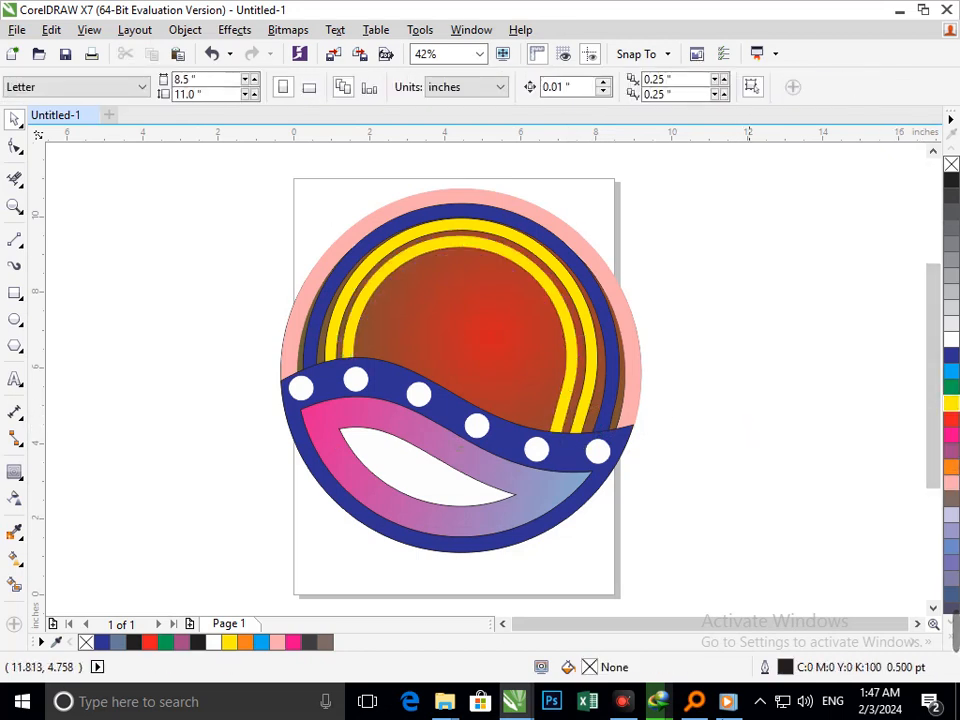
Step: Draw a slanted straight line about 1.35 in wide and 3.34 in tall from near the red circle's top down to the wavy band
{"action": "scroll", "coordinate": [395, 365], "scroll_direction": "down", "scroll_amount": 2}
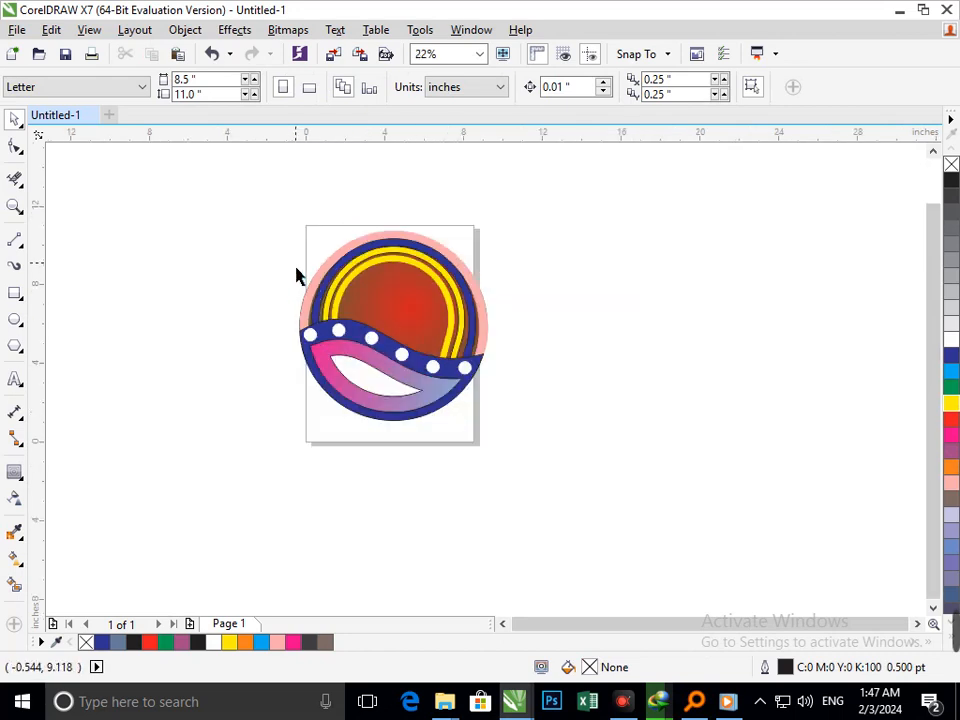
{"action": "key", "text": "F2"}
{"action": "left_click_drag", "start_coordinate": [260, 216], "coordinate": [617, 542]}
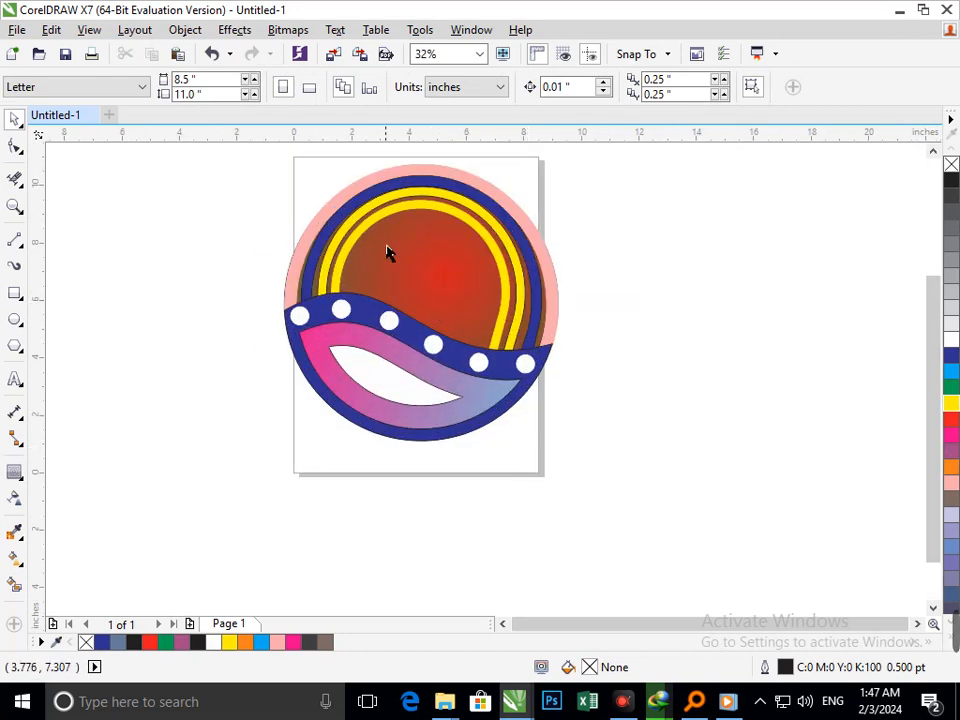
{"action": "scroll", "coordinate": [620, 474], "scroll_direction": "up", "scroll_amount": 2}
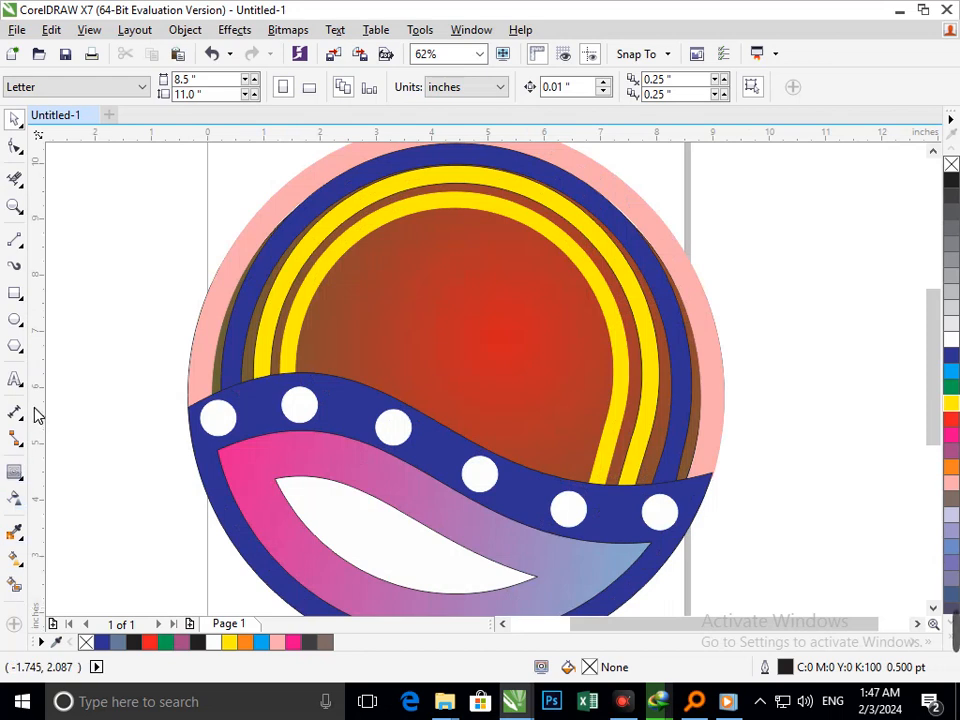
{"action": "left_click", "coordinate": [14, 241]}
{"action": "left_click_drag", "start_coordinate": [466, 307], "coordinate": [551, 490]}
{"action": "key", "text": "ctrl+z"}
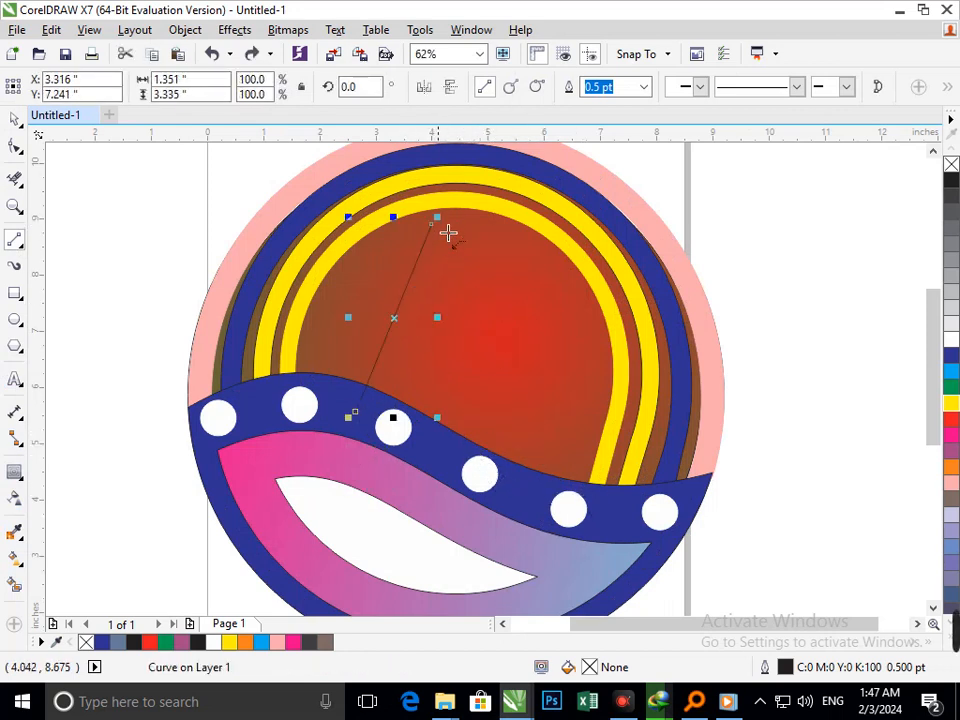
Step: Draw a second slanted line, about 2.25 in wide and 4.5 in tall, from the first line's upper end down right to the wavy band
{"action": "left_click_drag", "start_coordinate": [437, 218], "coordinate": [504, 390]}
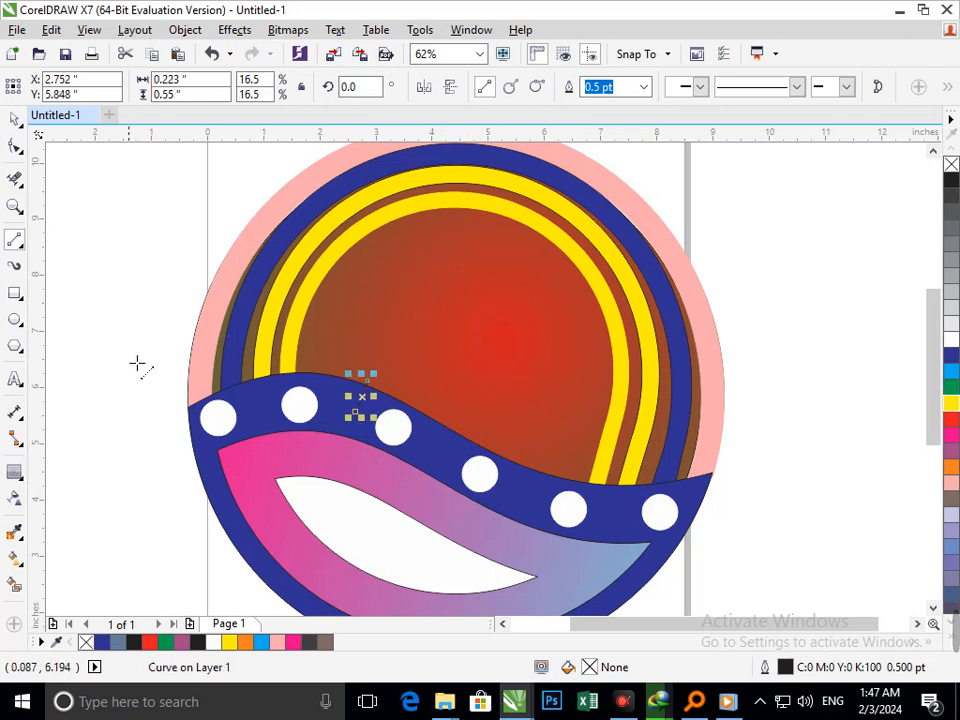
{"action": "key", "text": "ctrl+z"}
{"action": "left_click", "coordinate": [16, 120]}
{"action": "left_click", "coordinate": [157, 340]}
{"action": "left_click", "coordinate": [15, 240]}
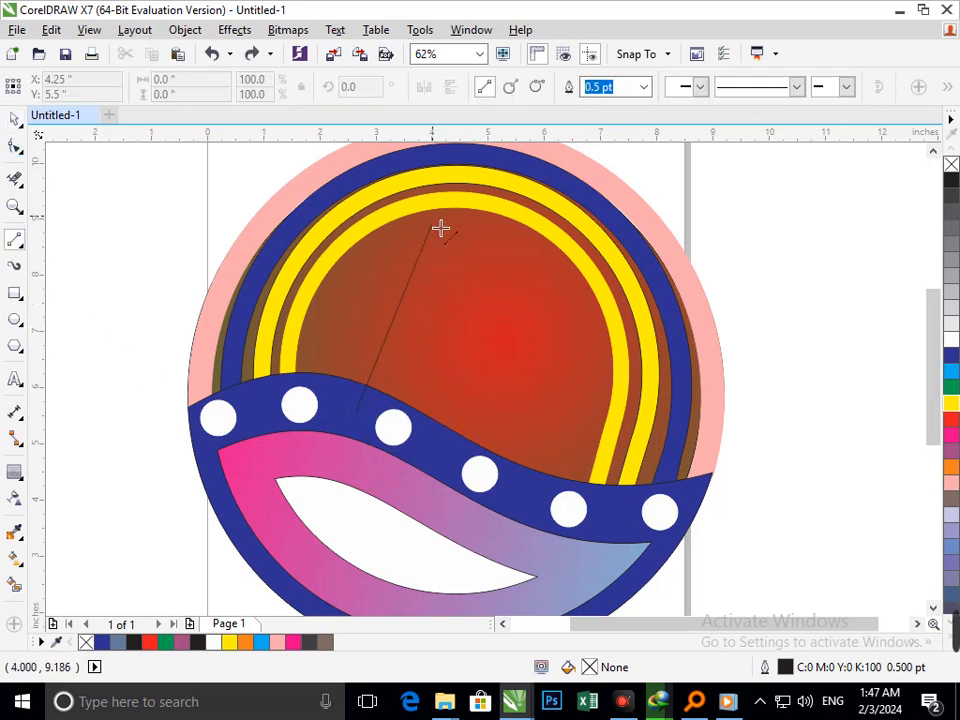
{"action": "left_click_drag", "start_coordinate": [432, 226], "coordinate": [561, 484]}
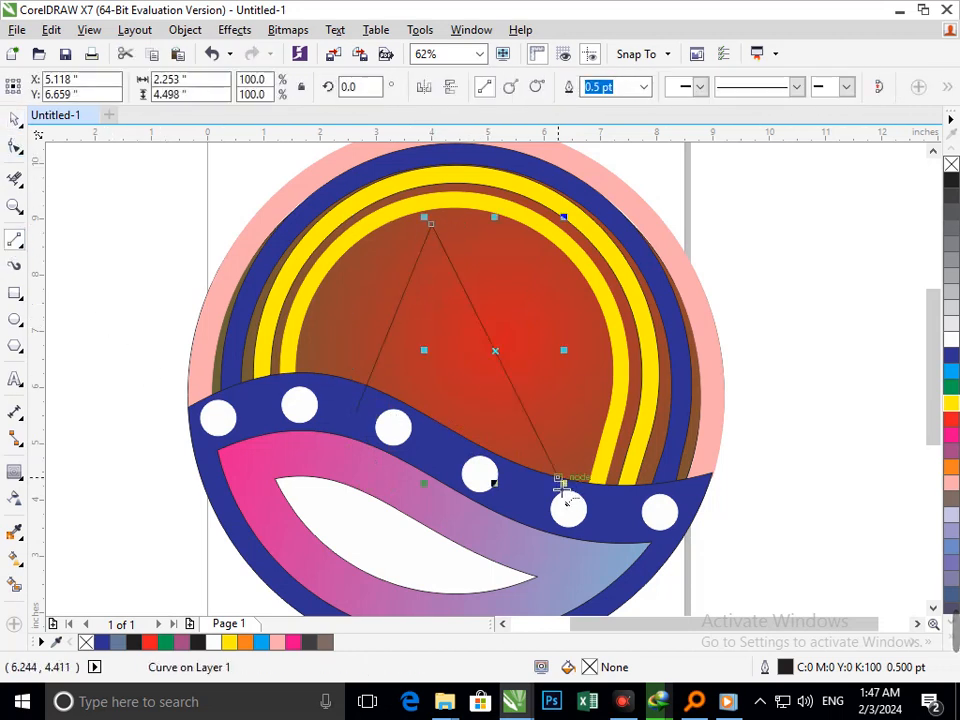
Step: Convert the right slanted line's outline to an object and set its outline width to 36 pt
{"action": "left_click", "coordinate": [187, 30]}
{"action": "left_click", "coordinate": [193, 440]}
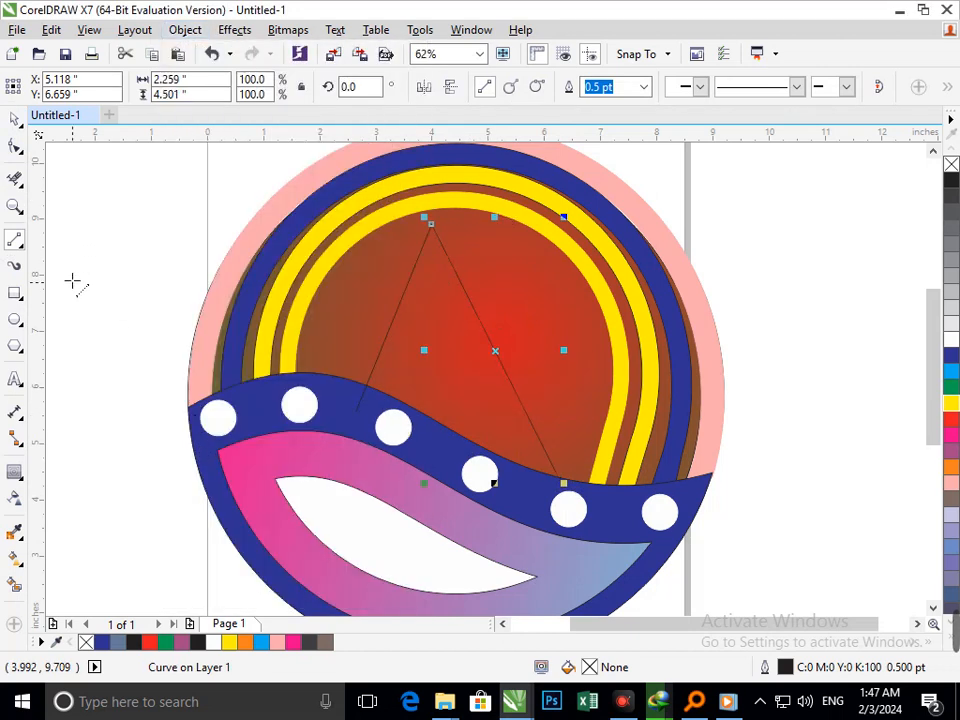
{"action": "left_click", "coordinate": [645, 88]}
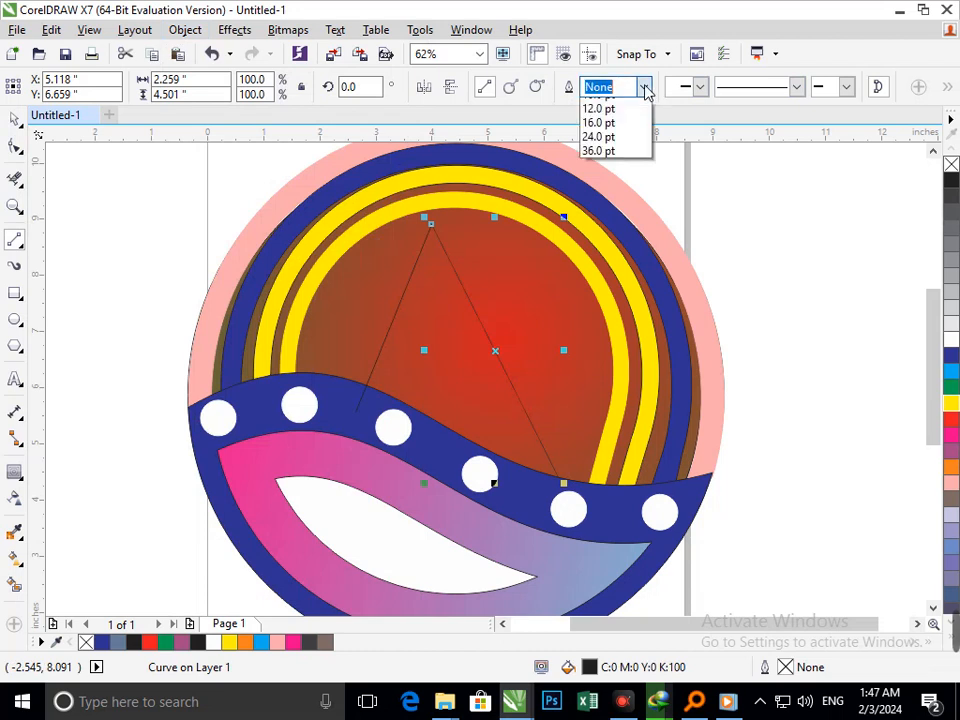
{"action": "left_click", "coordinate": [639, 315]}
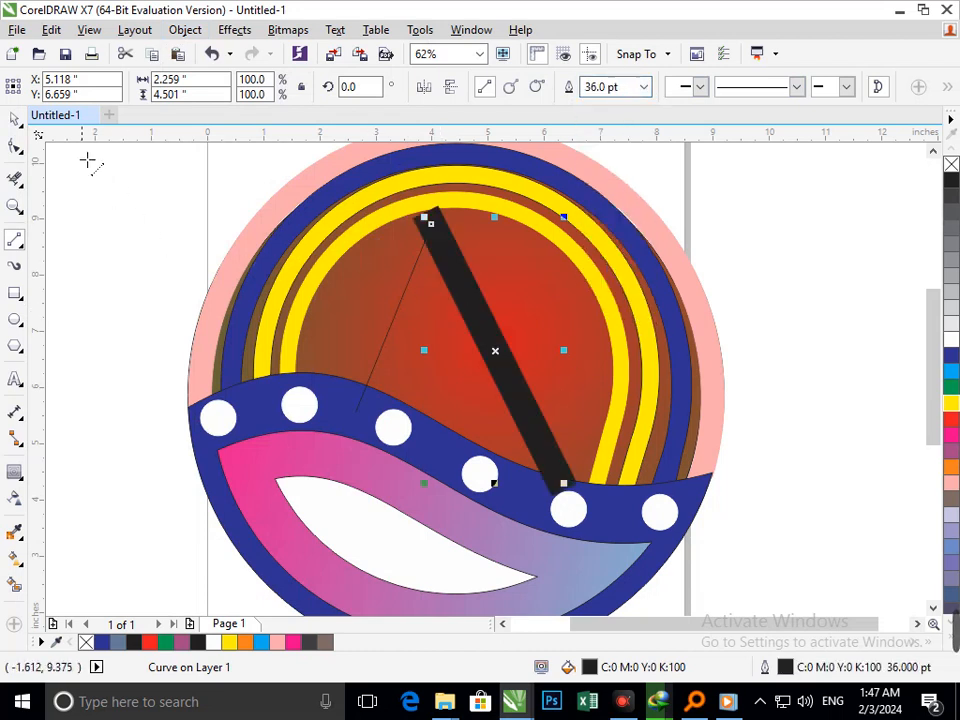
{"action": "left_click", "coordinate": [14, 119]}
{"action": "left_click", "coordinate": [385, 368]}
{"action": "left_click_drag", "start_coordinate": [384, 362], "coordinate": [367, 367]}
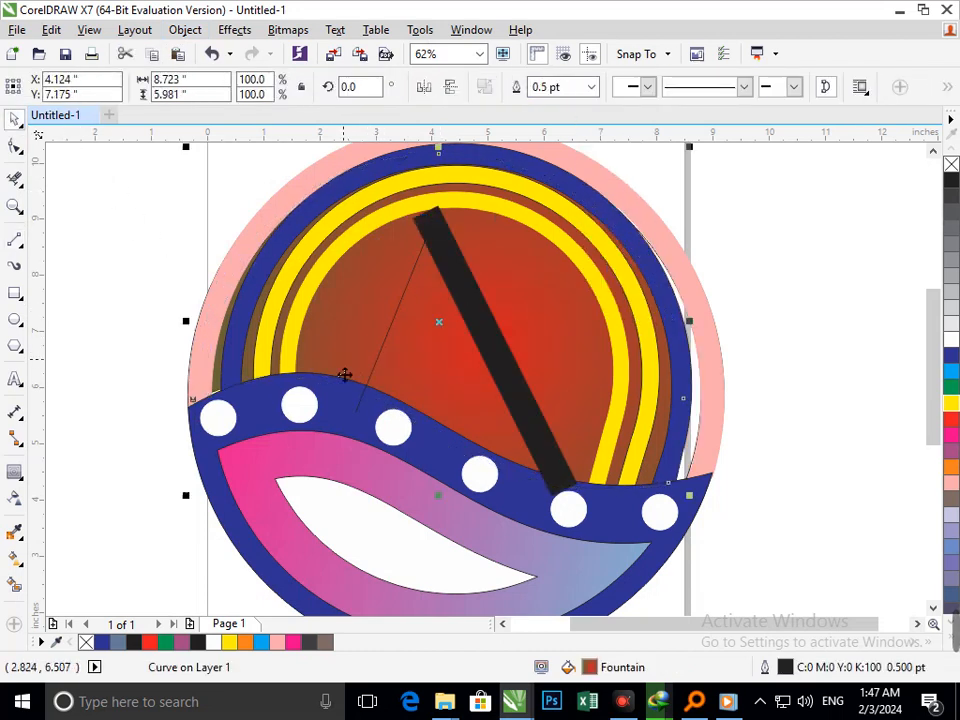
{"action": "key", "text": "ctrl+z"}
Step: Convert the thin left slanted line's outline to an object and give it a 36 pt outline, keeping it in place
{"action": "left_click", "coordinate": [178, 367]}
{"action": "left_click_drag", "start_coordinate": [357, 410], "coordinate": [290, 383]}
{"action": "key", "text": "ctrl+z"}
{"action": "left_click", "coordinate": [200, 31]}
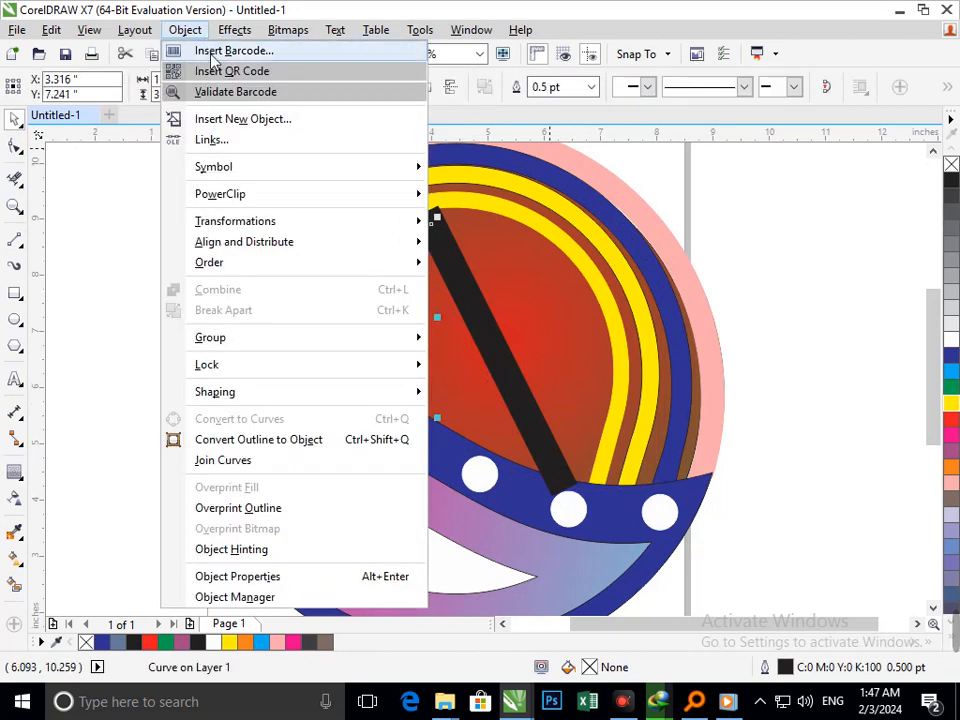
{"action": "left_click", "coordinate": [222, 438]}
{"action": "left_click", "coordinate": [591, 87]}
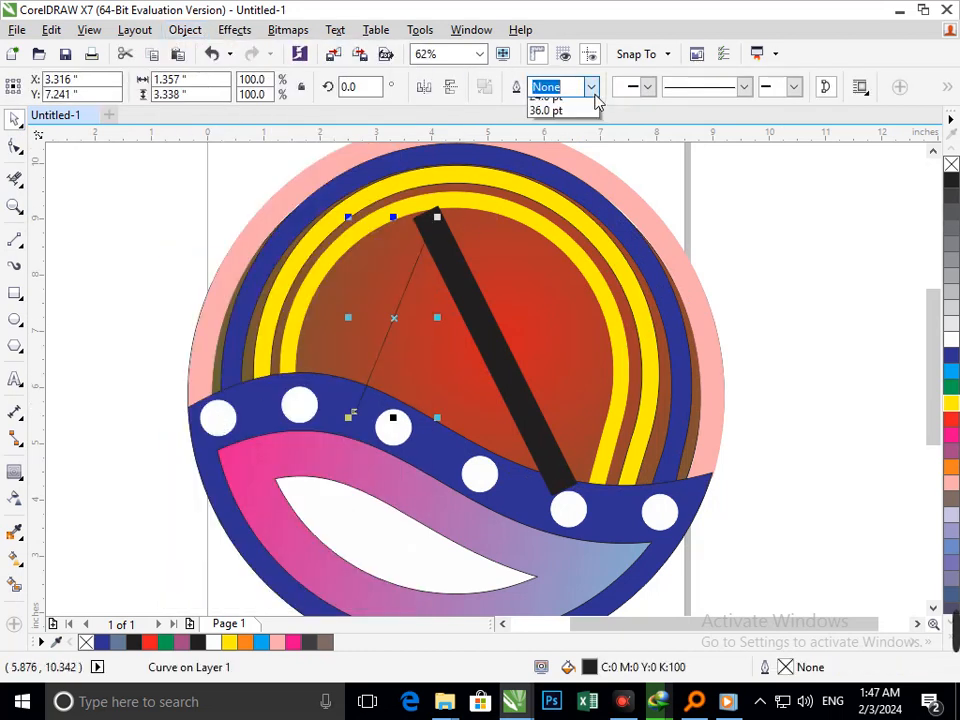
{"action": "left_click", "coordinate": [550, 302]}
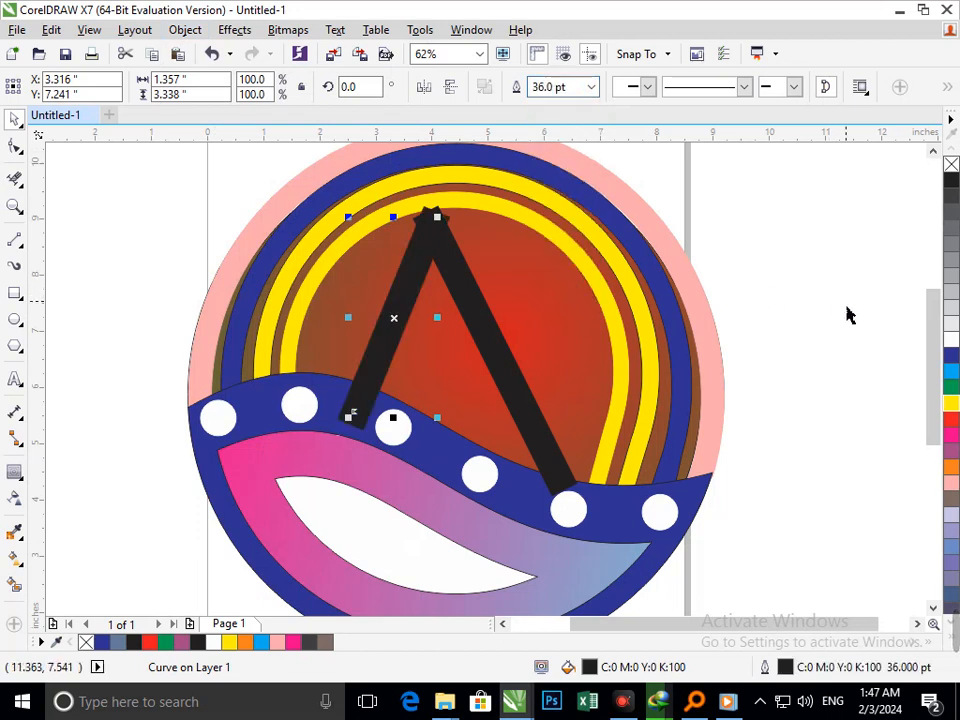
Step: Convert the thick outline of the left slanted bar to an object for node editing
{"action": "left_click", "coordinate": [851, 434]}
{"action": "left_click", "coordinate": [351, 425]}
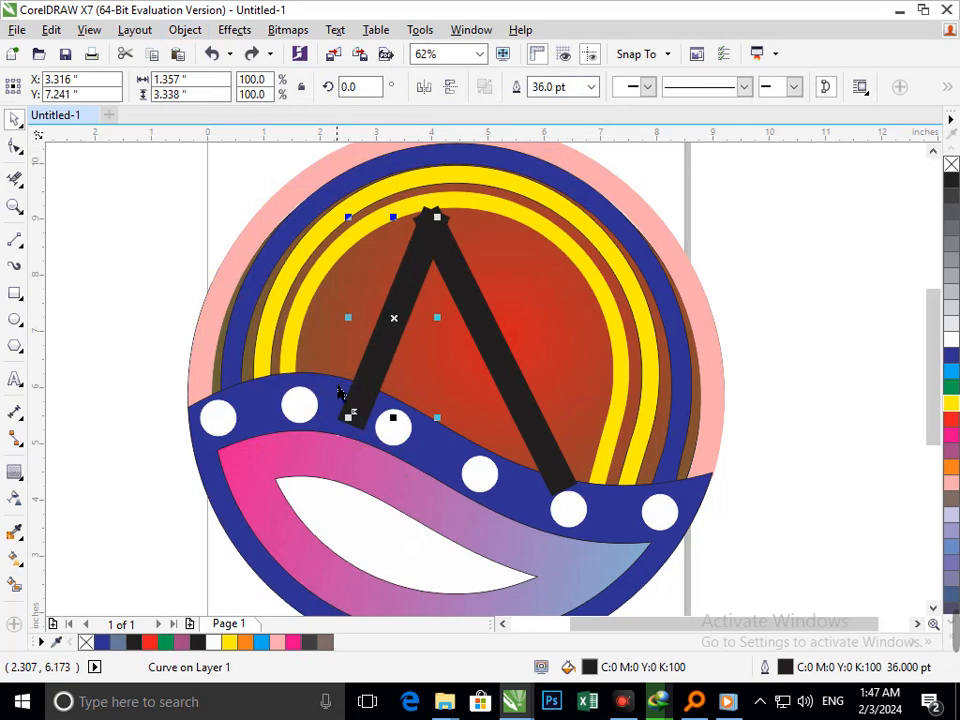
{"action": "key", "text": "ctrl+shift+q"}
{"action": "left_click", "coordinate": [14, 147]}
{"action": "key", "text": "shift+F2"}
{"action": "left_click_drag", "start_coordinate": [286, 341], "coordinate": [435, 502]}
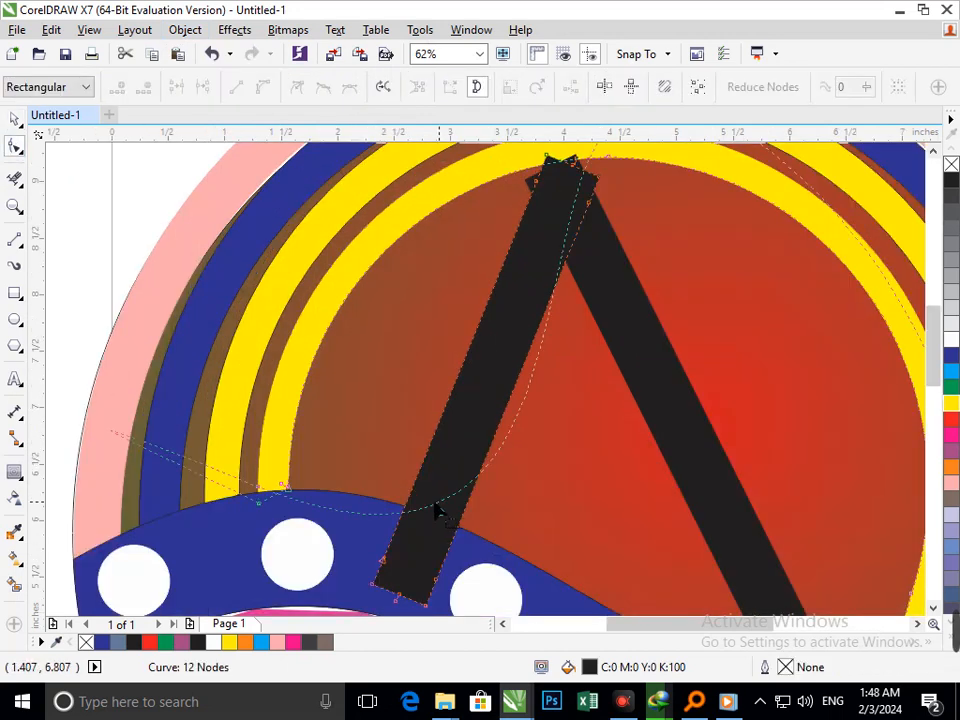
{"action": "left_click", "coordinate": [435, 510]}
{"action": "left_click", "coordinate": [345, 393]}
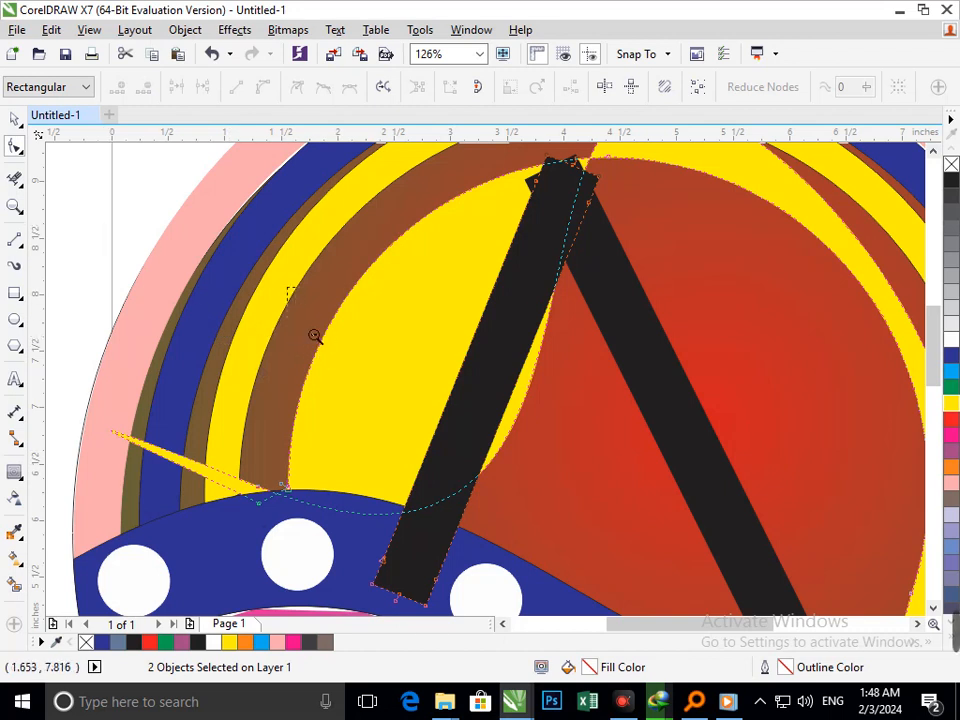
{"action": "key", "text": "F3"}
{"action": "key", "text": "ctrl+z"}
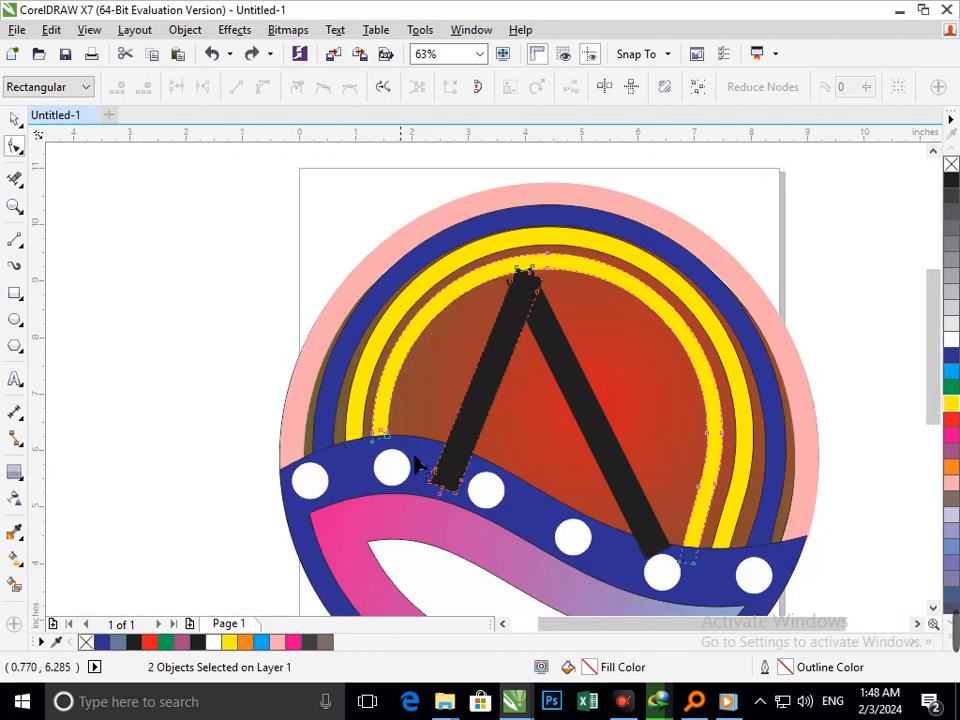
Step: Move the nodes at the left bar's lower end up so the bar ends flush with the wavy blue band's upper edge
{"action": "key", "text": "F2"}
{"action": "left_click_drag", "start_coordinate": [392, 421], "coordinate": [576, 543]}
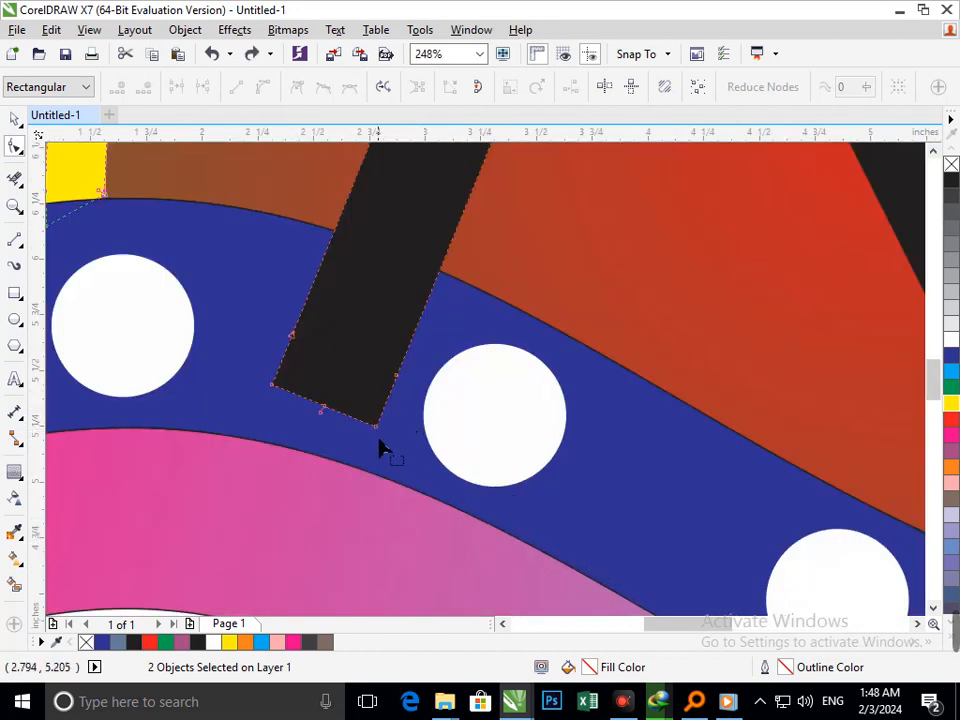
{"action": "left_click_drag", "start_coordinate": [377, 425], "coordinate": [439, 271]}
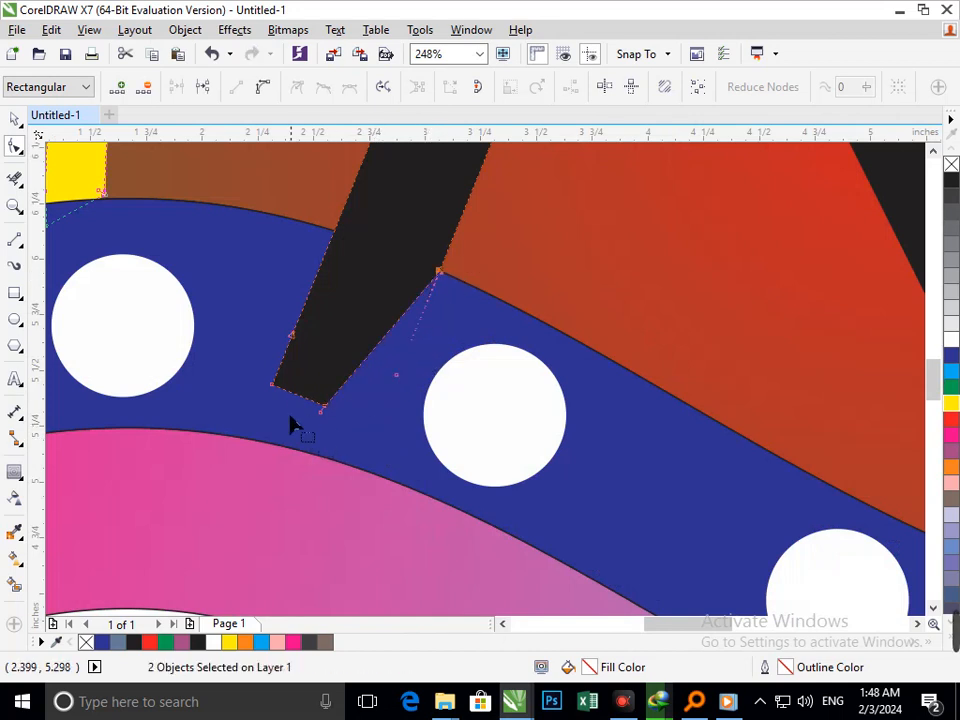
{"action": "left_click_drag", "start_coordinate": [324, 410], "coordinate": [339, 240]}
{"action": "left_click_drag", "start_coordinate": [274, 389], "coordinate": [337, 236]}
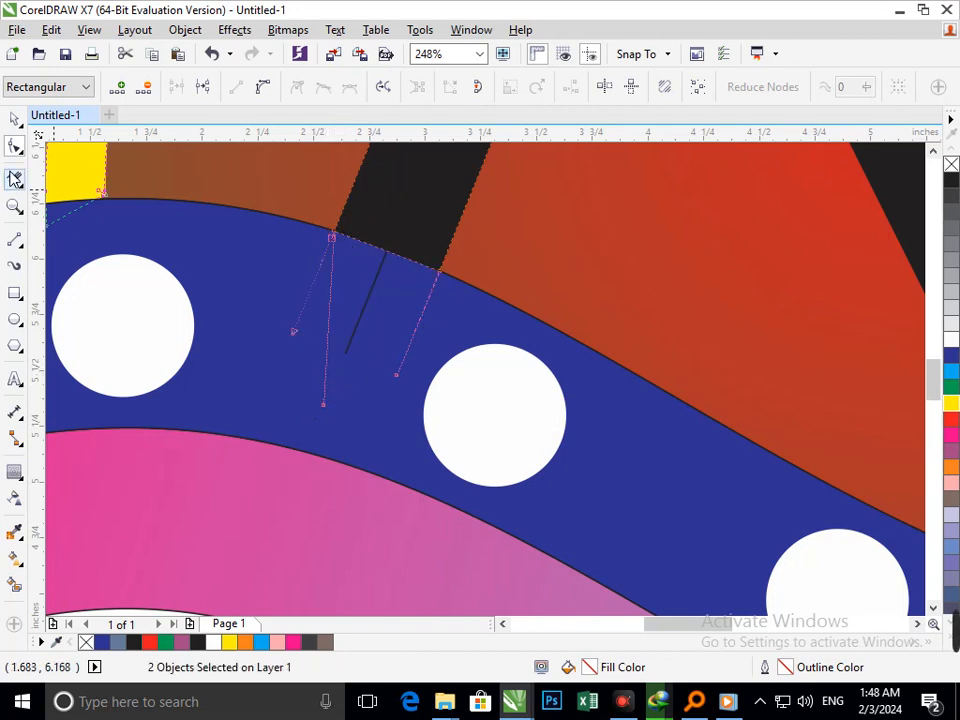
{"action": "left_click", "coordinate": [14, 178]}
{"action": "left_click_drag", "start_coordinate": [480, 399], "coordinate": [610, 585]}
{"action": "key", "text": "F3"}
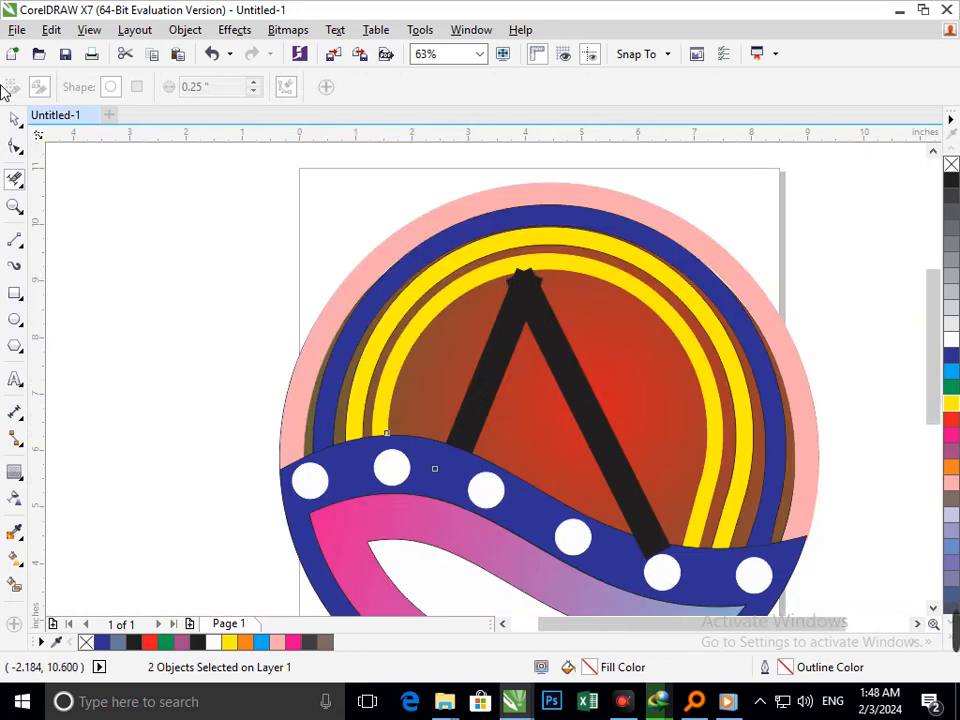
Step: Convert the 36 pt outline of the right slanted bar to an object, keeping it in its original place
{"action": "left_click", "coordinate": [14, 118]}
{"action": "left_click", "coordinate": [542, 343]}
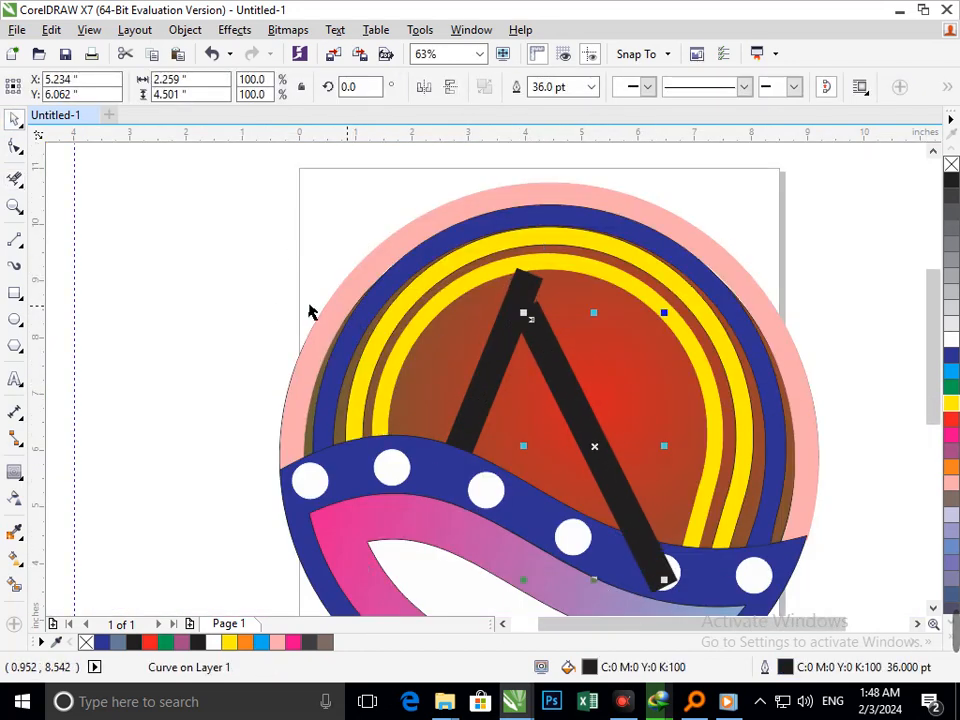
{"action": "key", "text": "ctrl+shift+q"}
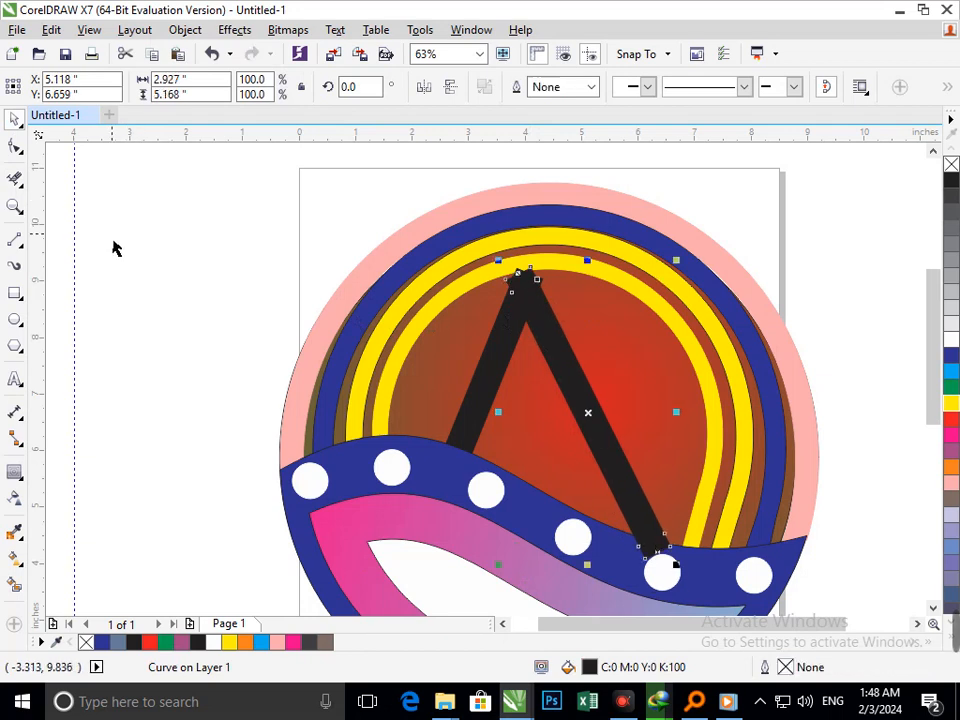
Step: Delete the surplus nodes at the right bar's upper end and shift its upper left corner slightly inward
{"action": "left_click", "coordinate": [14, 146]}
{"action": "left_click_drag", "start_coordinate": [636, 375], "coordinate": [655, 388]}
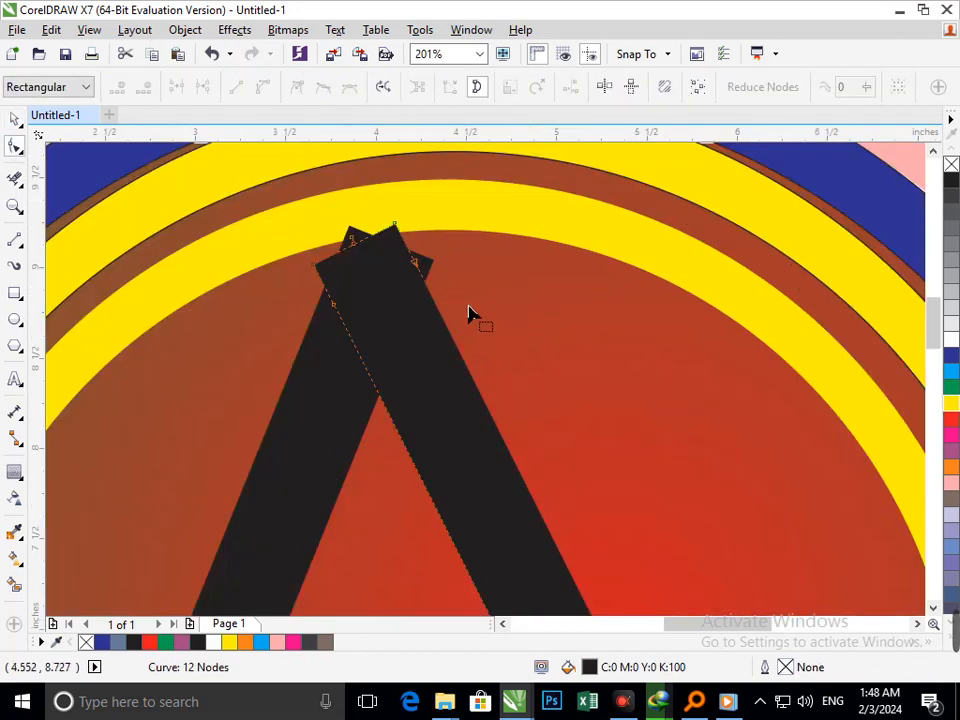
{"action": "mouse_move", "coordinate": [394, 231]}
{"action": "left_mouse_down"}
{"action": "mouse_move", "coordinate": [440, 268]}
{"action": "mouse_move", "coordinate": [385, 247]}
{"action": "left_mouse_up"}
{"action": "key", "text": "ctrl+z"}
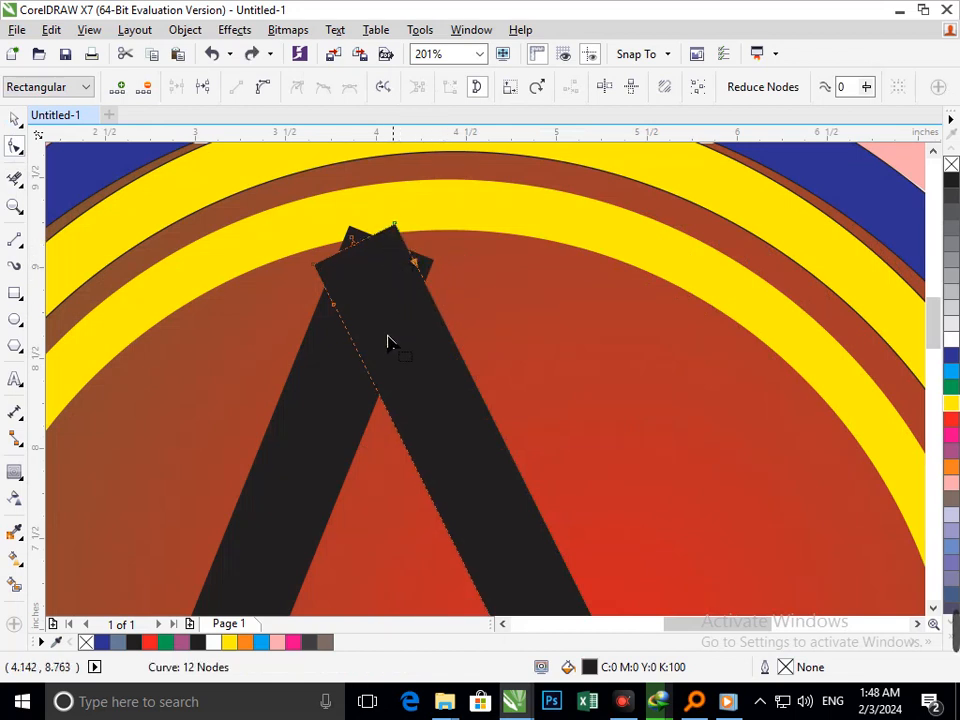
{"action": "key", "text": "Delete"}
{"action": "left_click_drag", "start_coordinate": [326, 299], "coordinate": [350, 324]}
{"action": "key", "text": "Delete"}
{"action": "left_click_drag", "start_coordinate": [316, 270], "coordinate": [342, 254]}
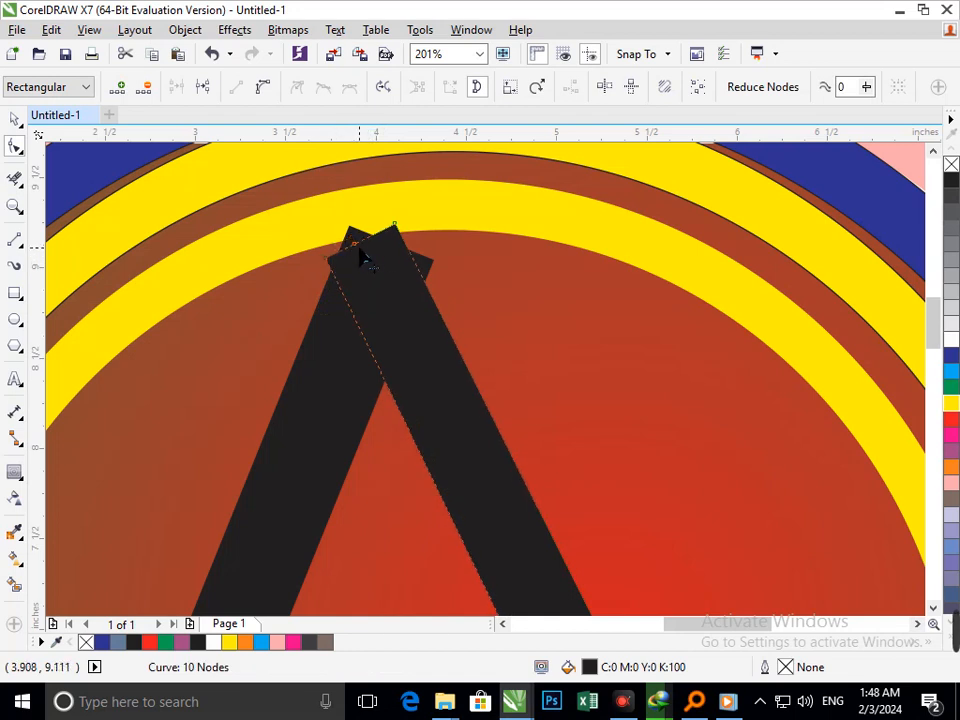
{"action": "key", "text": "Delete"}
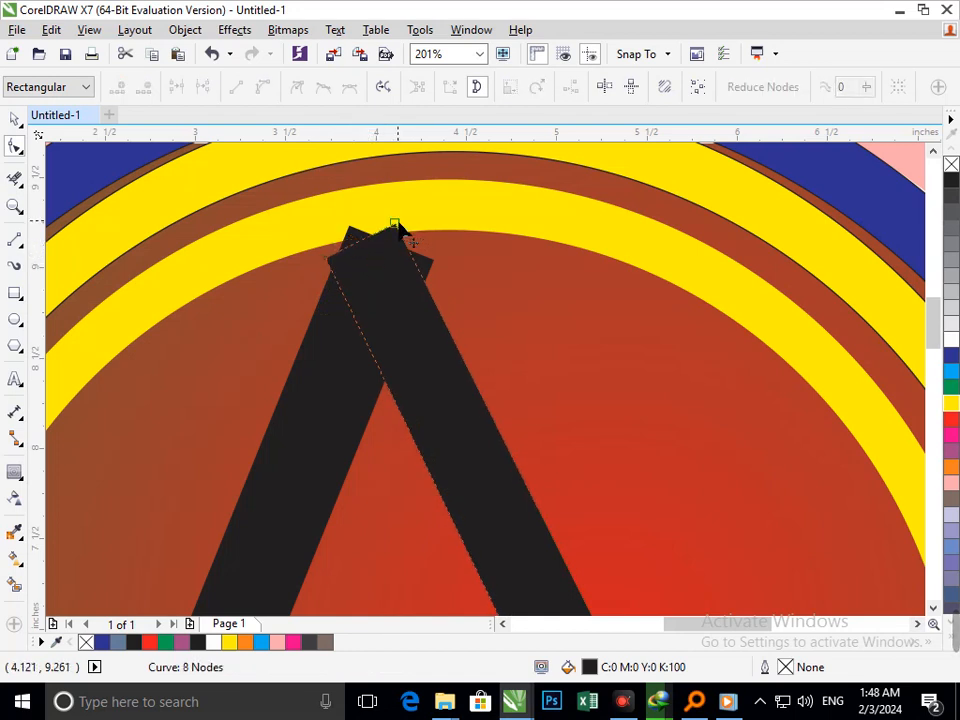
Step: Reshape the upper ends of both bars into one clean, flat-topped peak and delete the left bar's surplus upper nodes
{"action": "left_click_drag", "start_coordinate": [397, 226], "coordinate": [433, 260]}
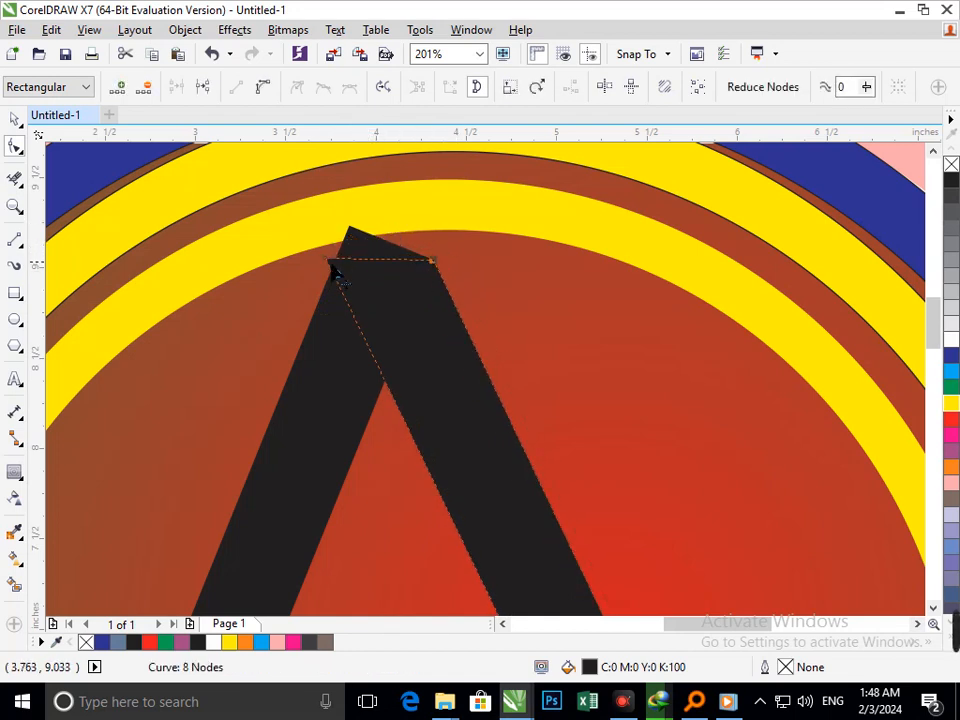
{"action": "mouse_move", "coordinate": [331, 263]}
{"action": "left_mouse_down"}
{"action": "mouse_move", "coordinate": [349, 245]}
{"action": "mouse_move", "coordinate": [333, 263]}
{"action": "mouse_move", "coordinate": [347, 248]}
{"action": "mouse_move", "coordinate": [350, 263]}
{"action": "left_mouse_up"}
{"action": "left_click", "coordinate": [356, 245]}
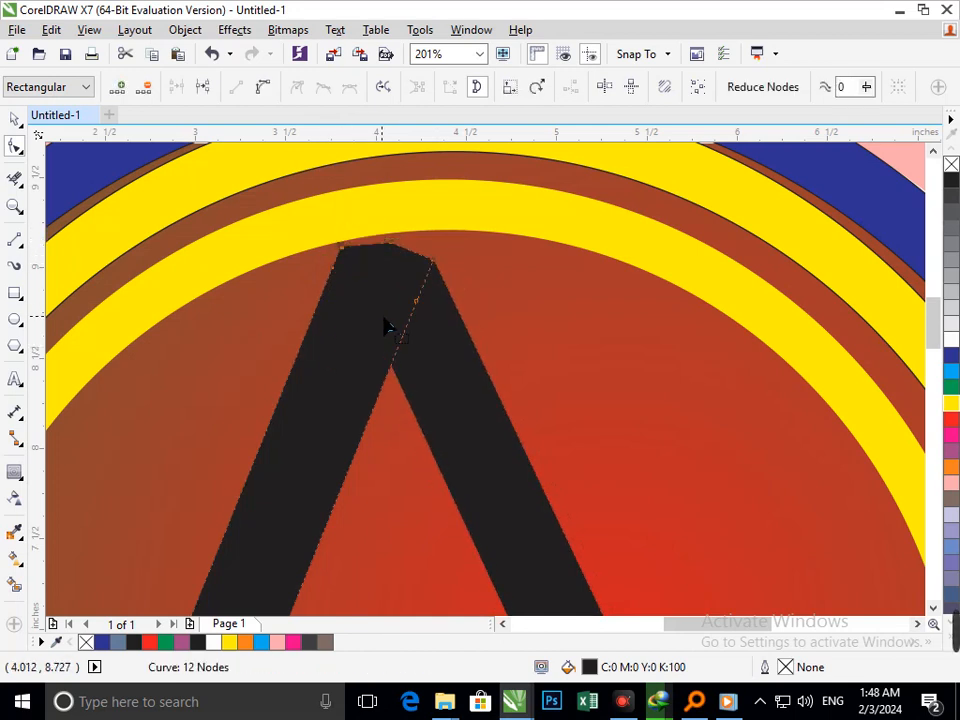
{"action": "key", "text": "Delete"}
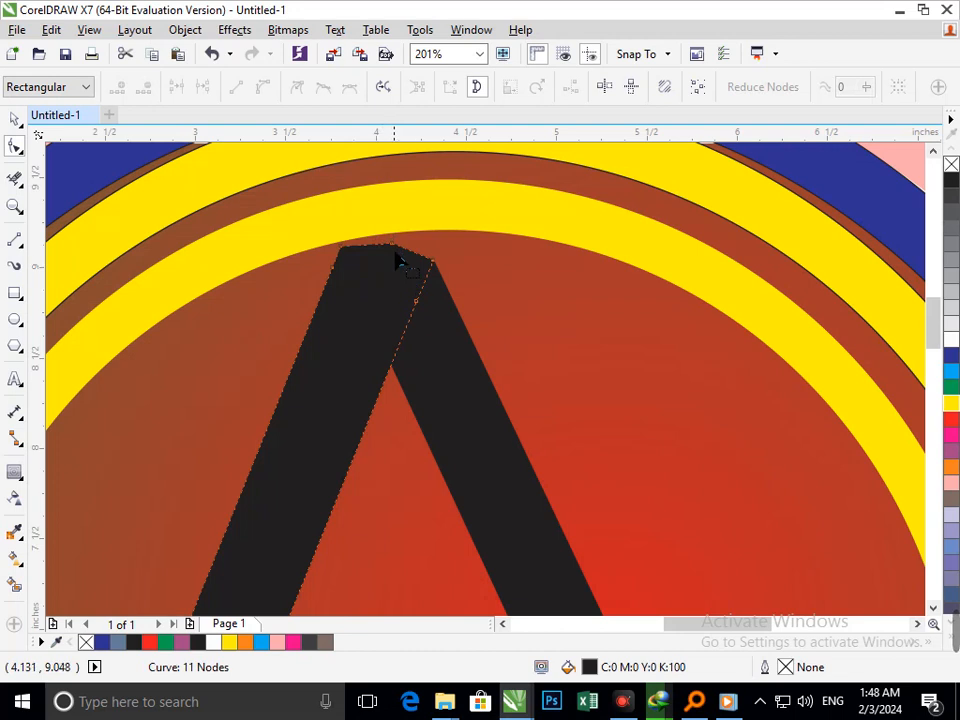
{"action": "double_click", "coordinate": [392, 249]}
{"action": "key", "text": "F3"}
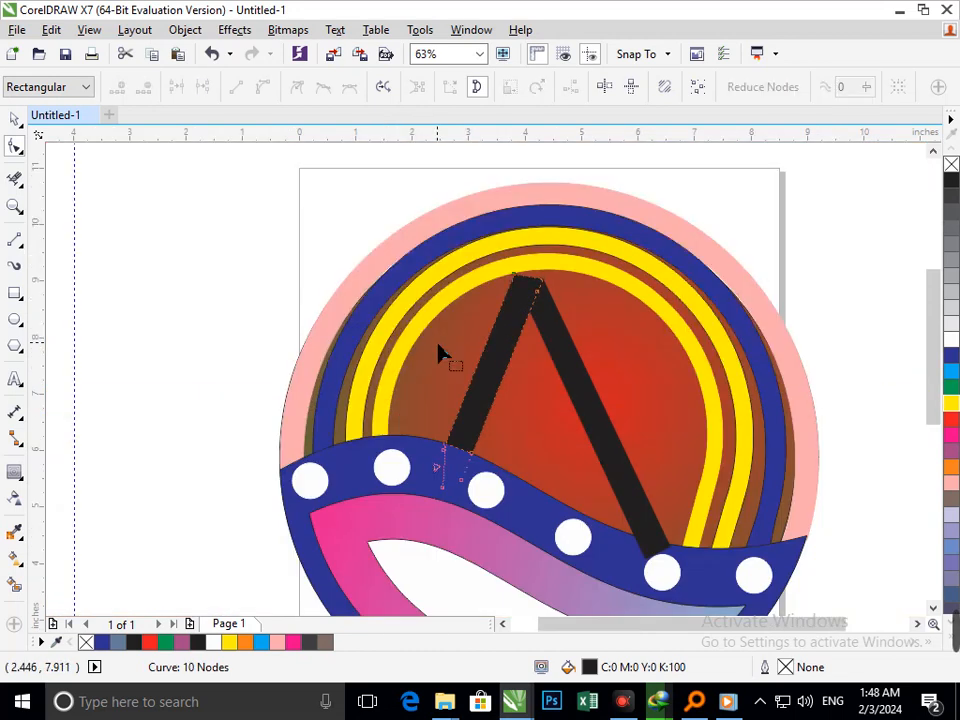
{"action": "left_click", "coordinate": [15, 120]}
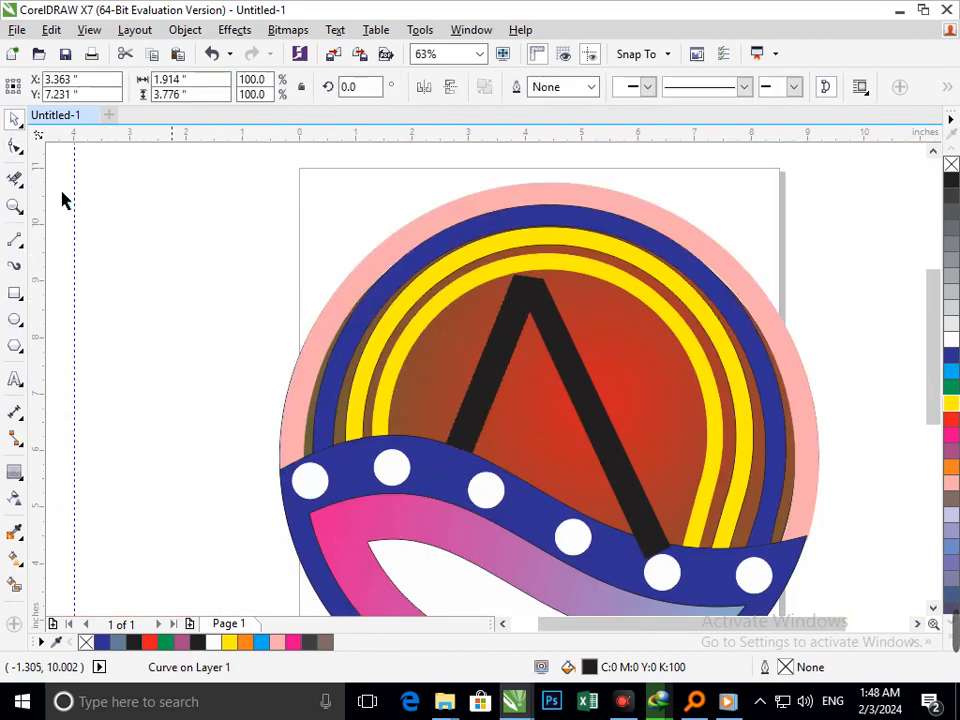
Step: Reshape the right bar's lower end to sit flush on the wavy blue band's upper edge and delete its surplus node
{"action": "left_click", "coordinate": [133, 254]}
{"action": "scroll", "coordinate": [765, 632], "scroll_direction": "up", "scroll_amount": 3}
{"action": "left_click", "coordinate": [468, 420]}
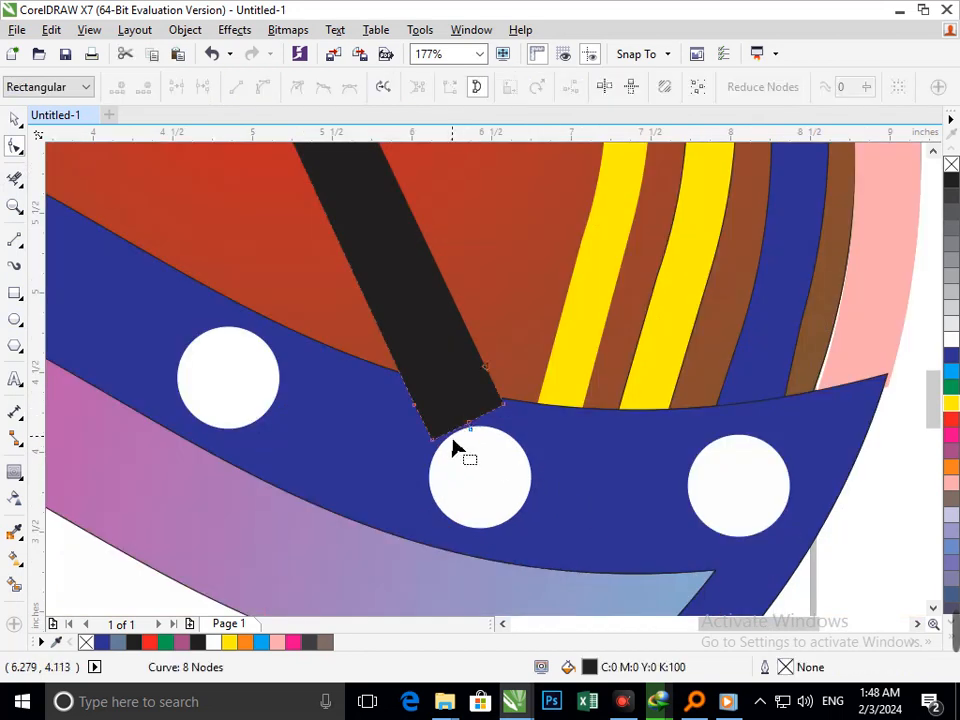
{"action": "left_click_drag", "start_coordinate": [432, 440], "coordinate": [400, 371]}
{"action": "left_click_drag", "start_coordinate": [470, 428], "coordinate": [503, 404]}
{"action": "key", "text": "Delete"}
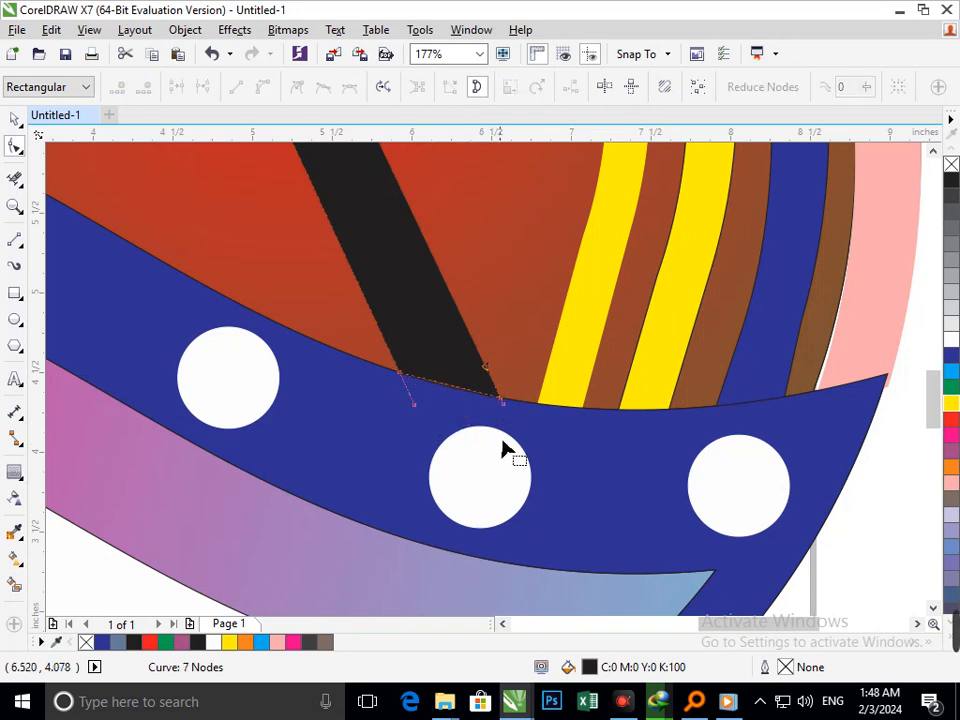
{"action": "key", "text": "F3"}
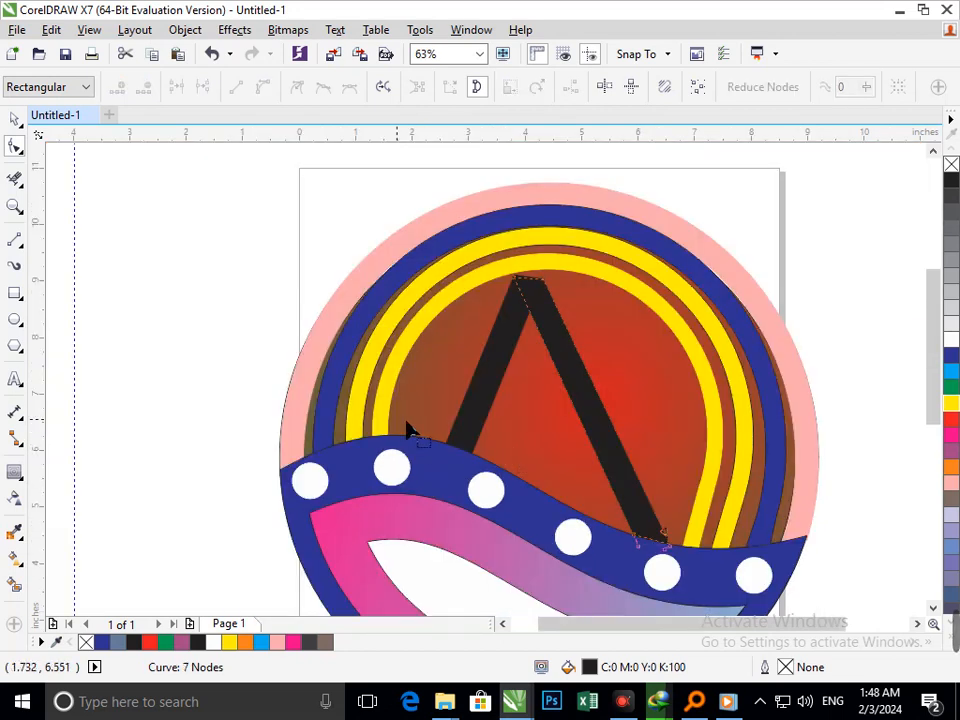
{"action": "left_click", "coordinate": [15, 120]}
{"action": "key", "text": "Escape"}
{"action": "key", "text": "F3"}
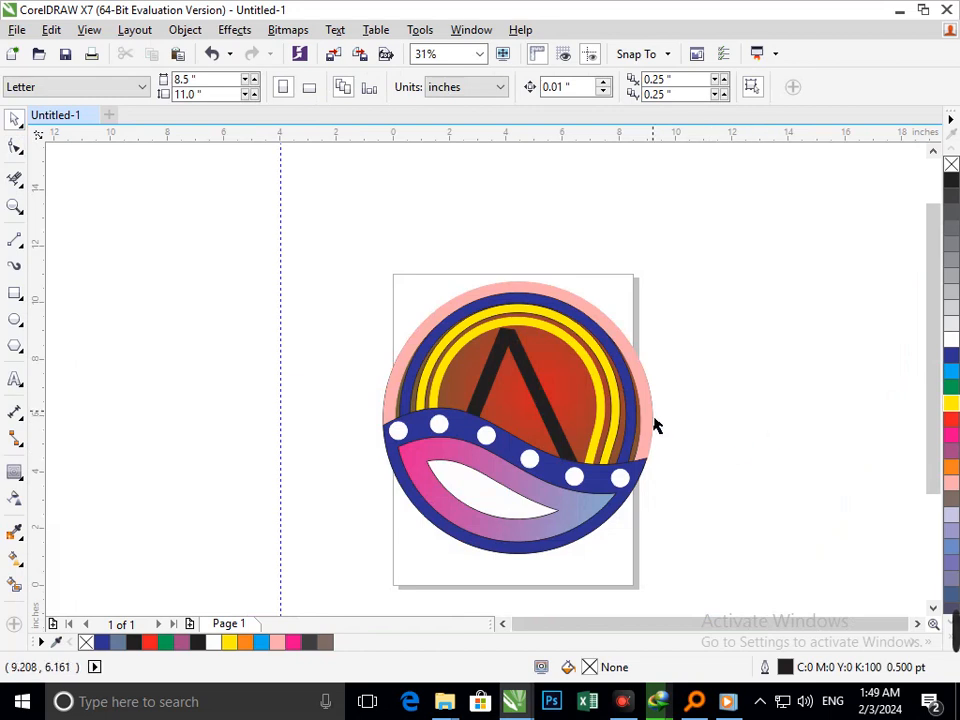
Step: Fill both bars of the A-shaped peak with white
{"action": "scroll", "coordinate": [505, 450], "scroll_direction": "up", "scroll_amount": 4}
{"action": "left_click", "coordinate": [505, 450]}
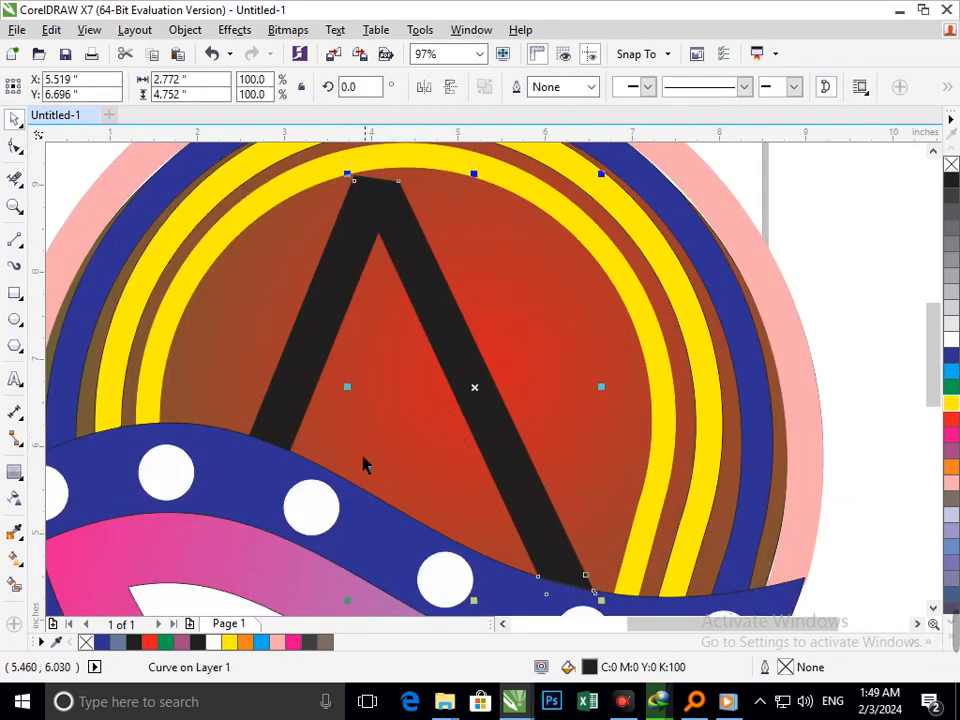
{"action": "left_click", "coordinate": [951, 340]}
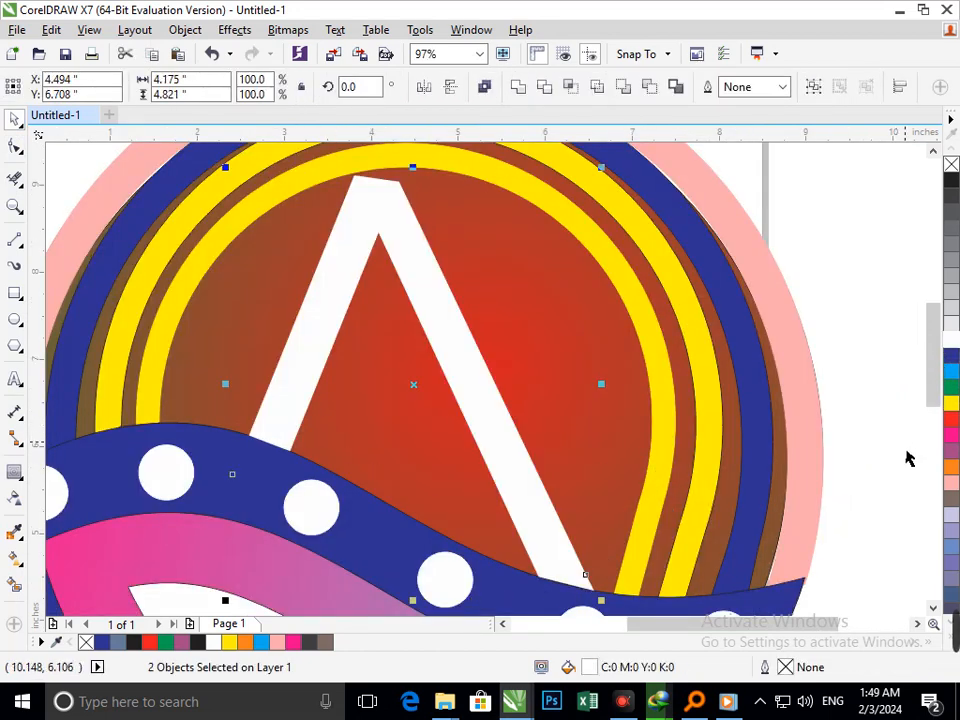
{"action": "key", "text": "Escape"}
{"action": "scroll", "coordinate": [572, 450], "scroll_direction": "down", "scroll_amount": 4}
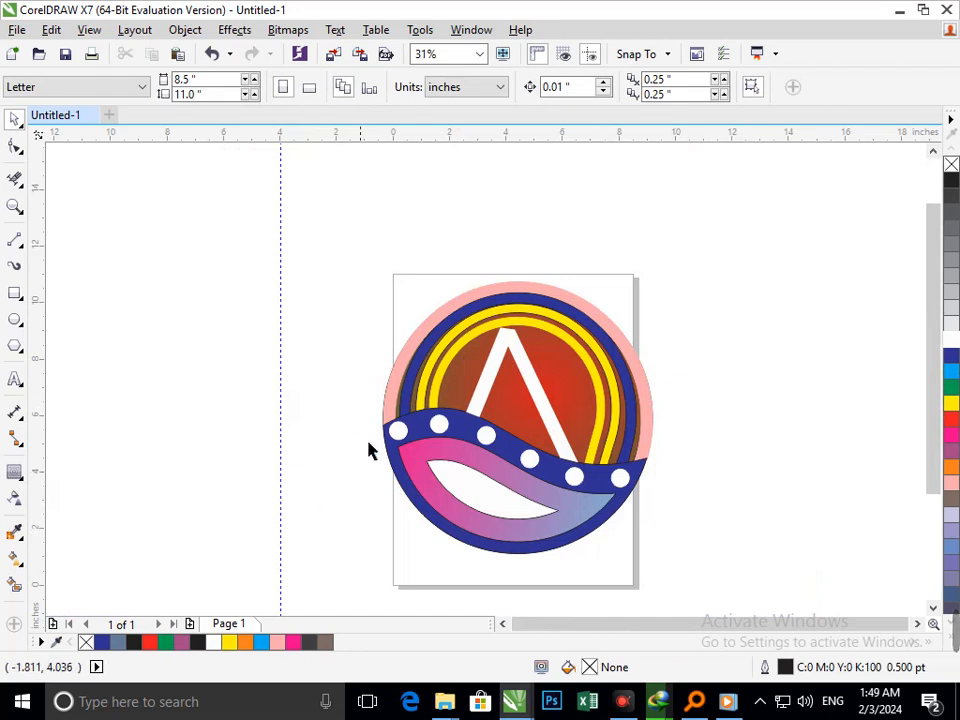
Step: Draw a circle about 0.9 inch wide between the two bars and give it a white fill and white outline
{"action": "left_click", "coordinate": [15, 319]}
{"action": "scroll", "coordinate": [535, 387], "scroll_direction": "up", "scroll_amount": 5}
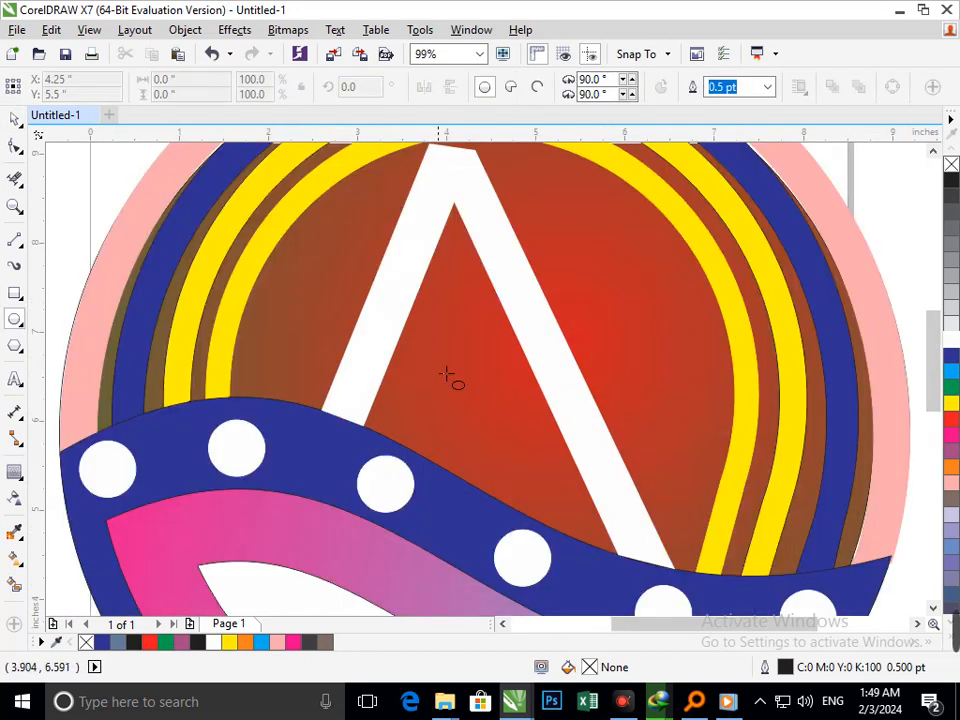
{"action": "mouse_move", "coordinate": [466, 387]}
{"action": "left_mouse_down"}
{"action": "mouse_move", "coordinate": [474, 382]}
{"action": "mouse_move", "coordinate": [519, 422]}
{"action": "mouse_move", "coordinate": [508, 430]}
{"action": "left_mouse_up"}
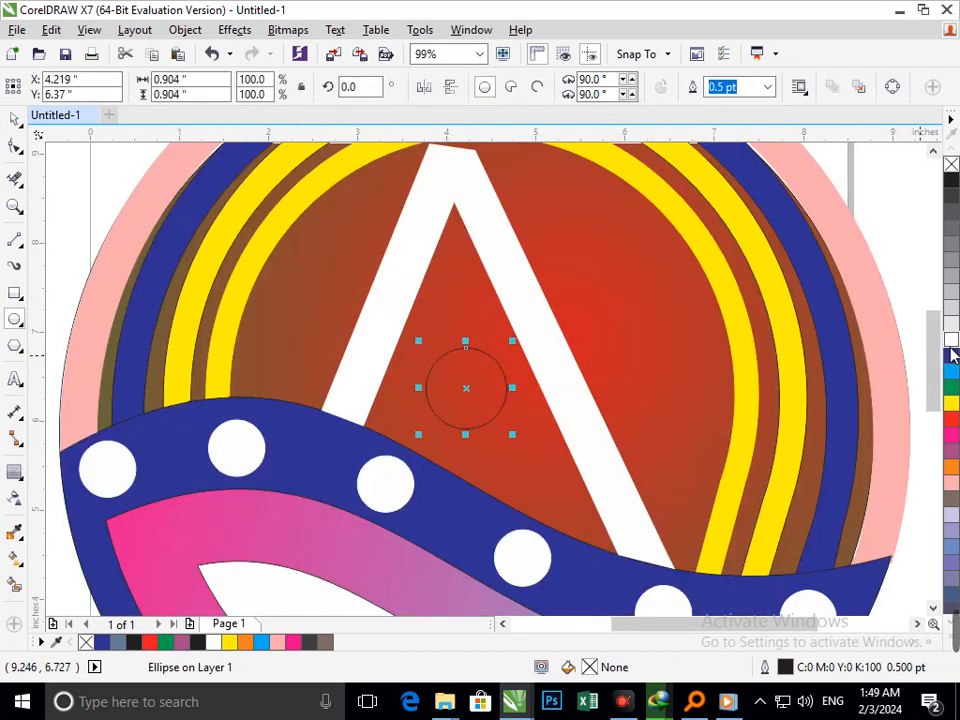
{"action": "left_click", "coordinate": [951, 355]}
{"action": "right_click", "coordinate": [951, 355]}
{"action": "left_click", "coordinate": [951, 340]}
{"action": "right_click", "coordinate": [951, 340]}
{"action": "scroll", "coordinate": [553, 430], "scroll_direction": "down", "scroll_amount": 5}
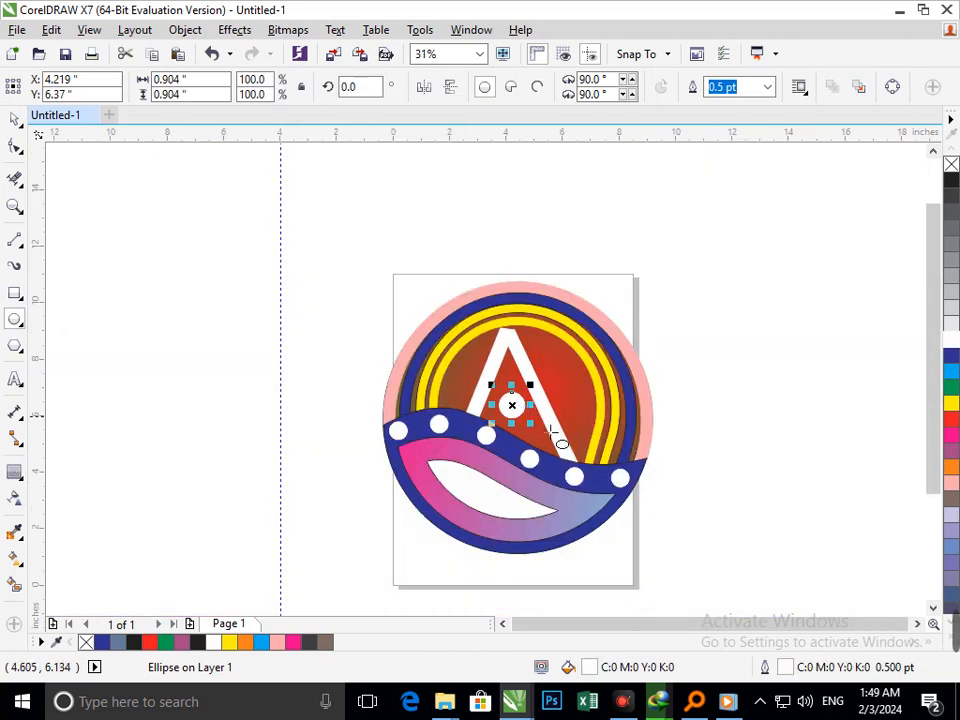
Step: Move the new white circle slightly up and to the left, more centrally between the bars
{"action": "left_click", "coordinate": [692, 484]}
{"action": "scroll", "coordinate": [507, 410], "scroll_direction": "up", "scroll_amount": 5}
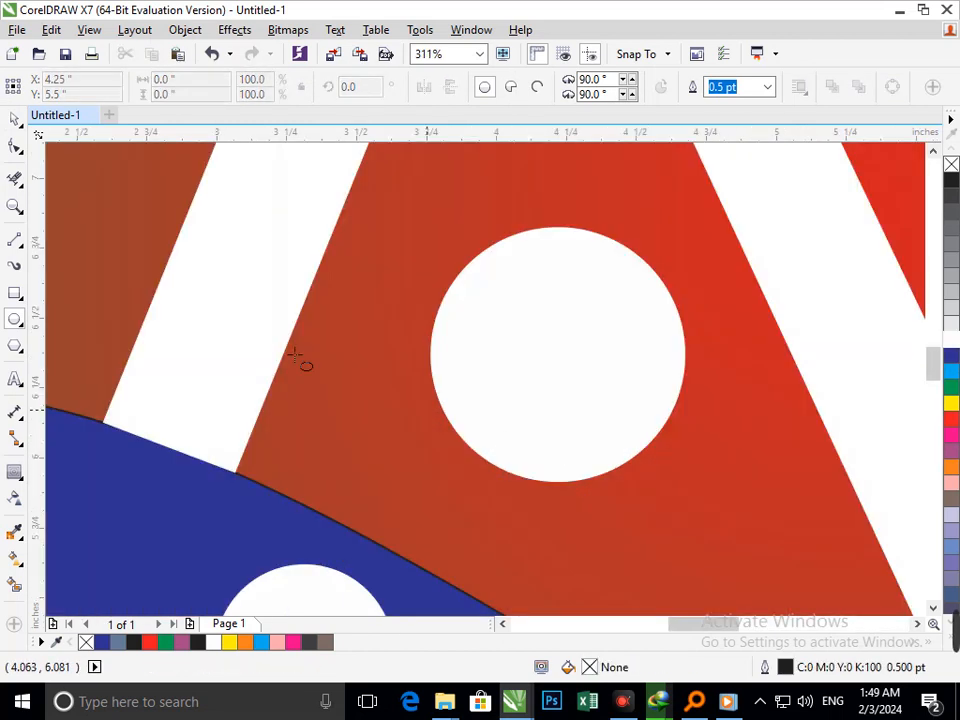
{"action": "left_click", "coordinate": [15, 119]}
{"action": "left_click", "coordinate": [533, 375]}
{"action": "scroll", "coordinate": [598, 476], "scroll_direction": "down", "scroll_amount": 5}
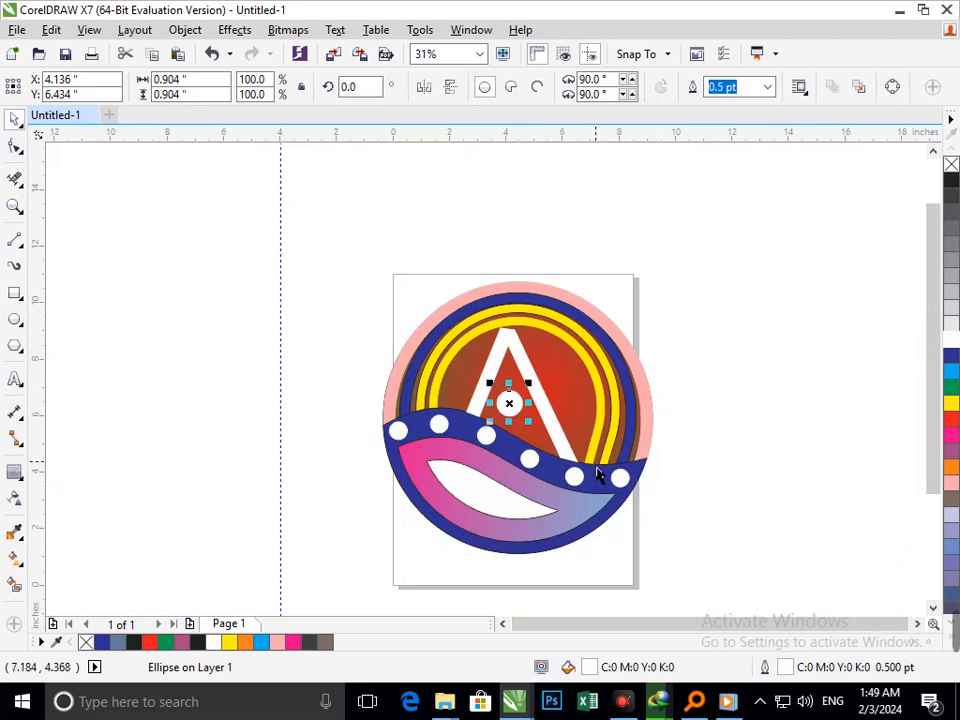
Step: Add an outside contour with 2 steps and a 0.055 inch offset to the white circle inside the peak
{"action": "scroll", "coordinate": [567, 465], "scroll_direction": "up", "scroll_amount": 4}
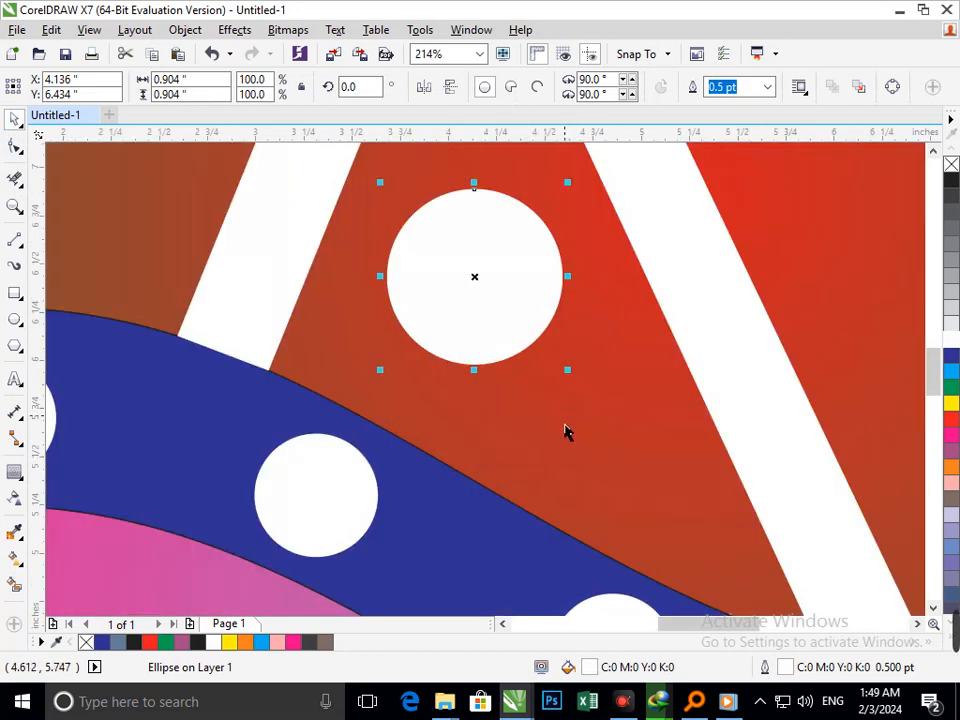
{"action": "left_click", "coordinate": [16, 474]}
{"action": "left_click", "coordinate": [80, 491]}
{"action": "left_click_drag", "start_coordinate": [480, 357], "coordinate": [485, 380]}
{"action": "left_click", "coordinate": [637, 82]}
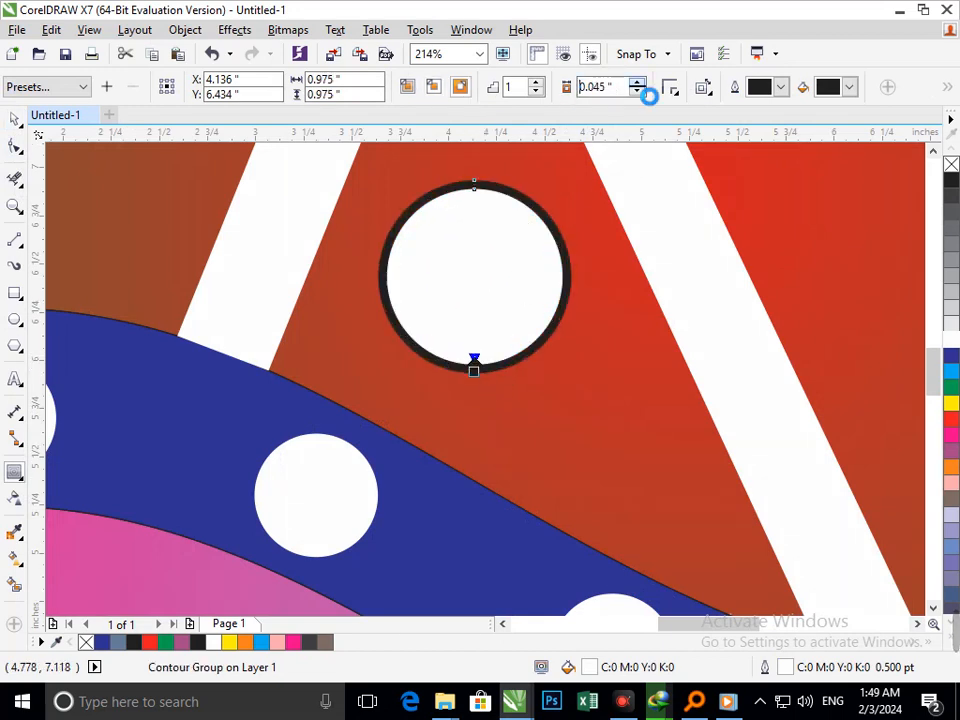
{"action": "left_click", "coordinate": [637, 82]}
{"action": "left_click", "coordinate": [536, 82]}
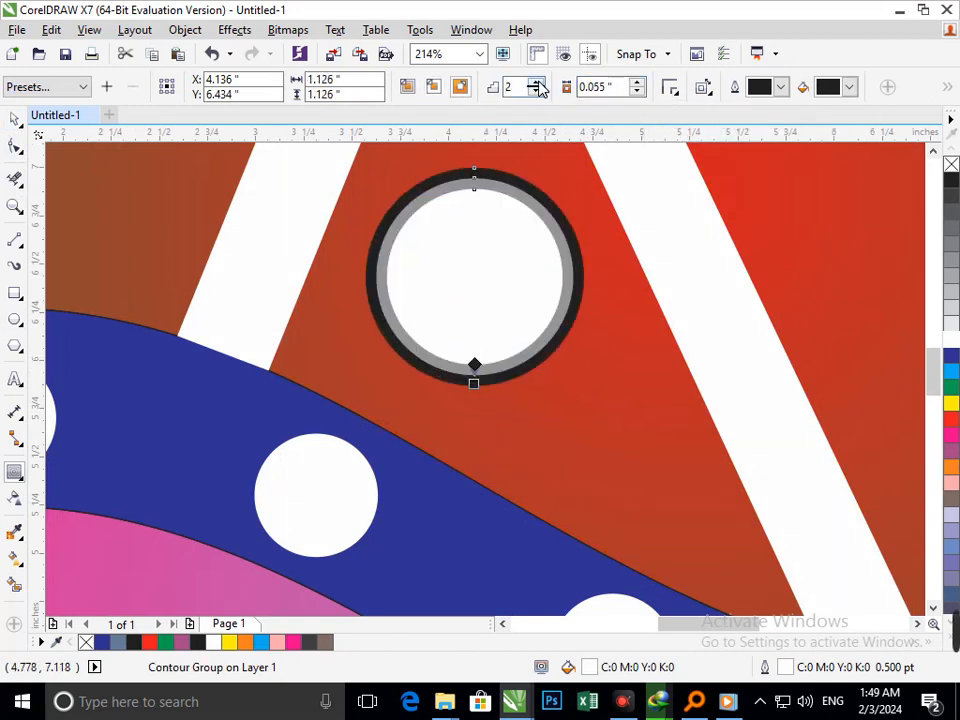
{"action": "scroll", "coordinate": [535, 396], "scroll_direction": "down", "scroll_amount": 5}
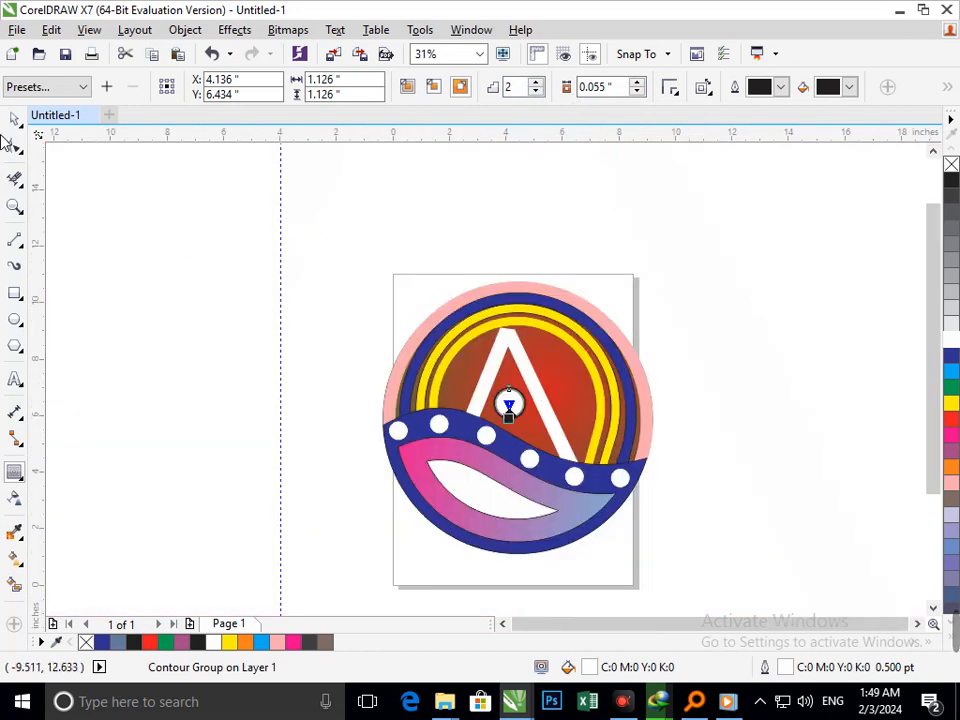
{"action": "left_click", "coordinate": [769, 363]}
{"action": "scroll", "coordinate": [543, 437], "scroll_direction": "up", "scroll_amount": 5}
{"action": "left_click_drag", "start_coordinate": [555, 452], "coordinate": [448, 450]}
{"action": "key", "text": "ctrl+z"}
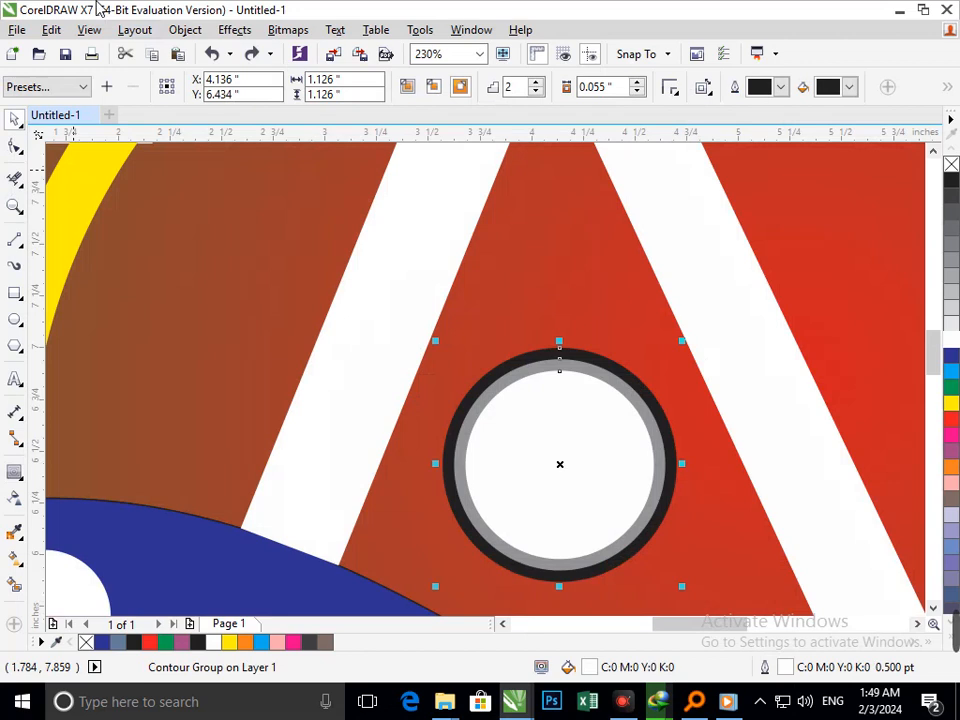
Step: Break the circle's contour group apart so the inner white circle can be edited separately from its rings
{"action": "left_click", "coordinate": [174, 30]}
{"action": "left_click", "coordinate": [300, 312]}
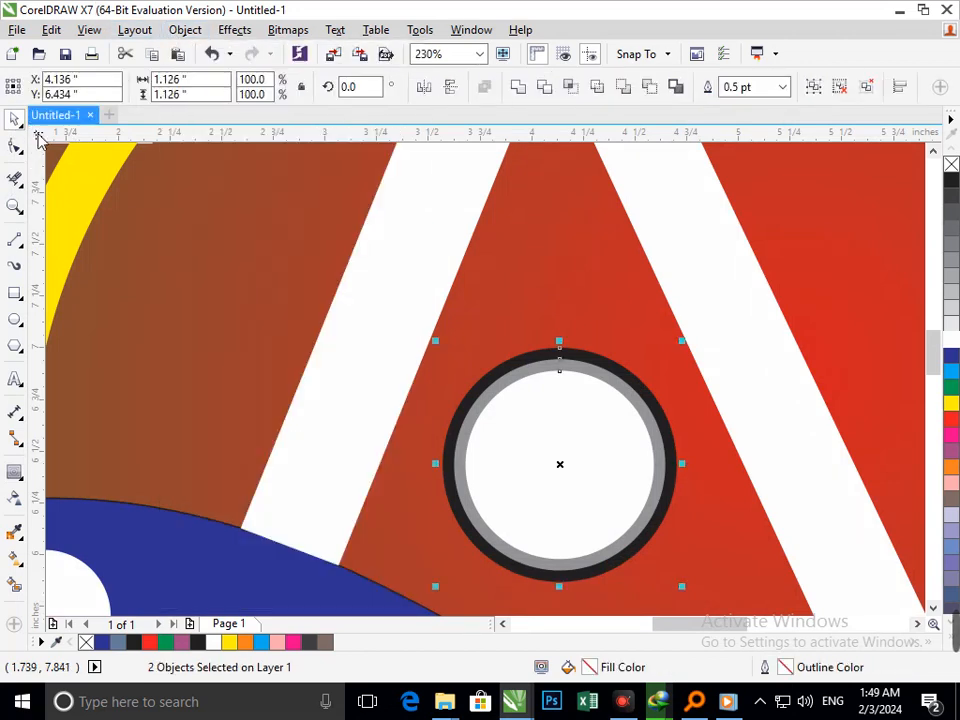
{"action": "scroll", "coordinate": [520, 412], "scroll_direction": "down", "scroll_amount": 5}
{"action": "scroll", "coordinate": [474, 405], "scroll_direction": "up", "scroll_amount": 6}
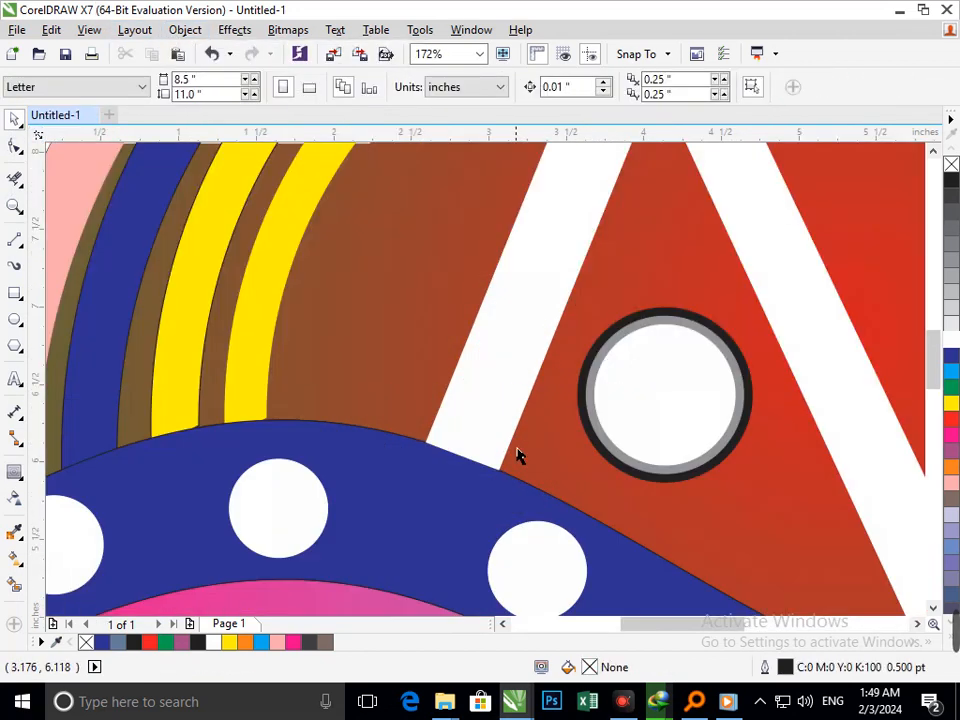
{"action": "left_click_drag", "start_coordinate": [651, 410], "coordinate": [578, 413]}
{"action": "key", "text": "ctrl+z"}
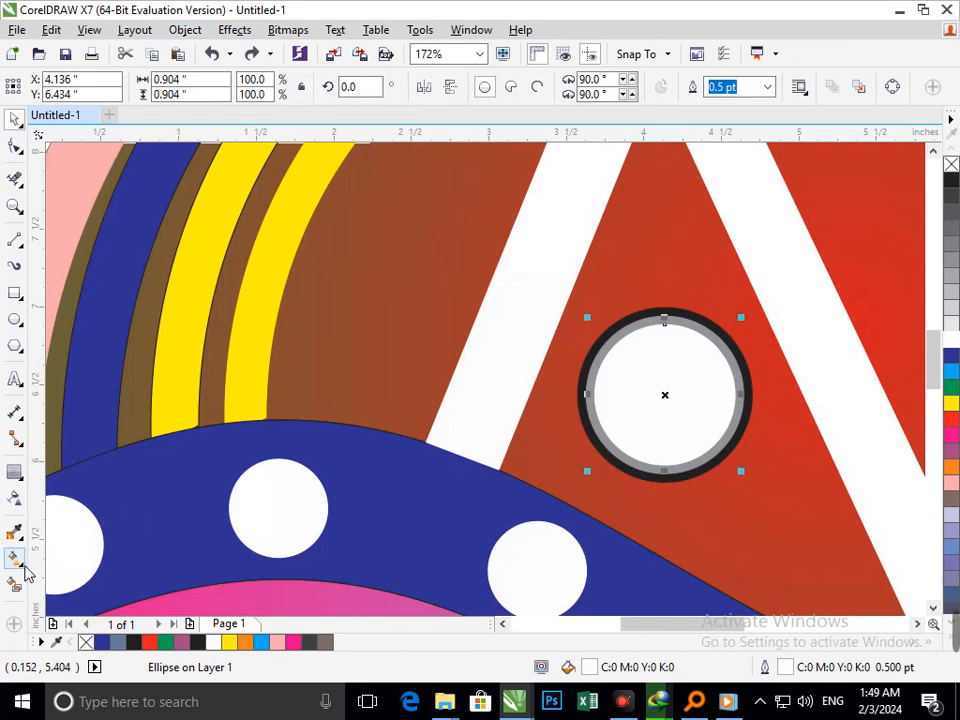
Step: Try to apply a linear fountain fill to the inner white circle
{"action": "left_click", "coordinate": [18, 561]}
{"action": "left_click_drag", "start_coordinate": [664, 326], "coordinate": [664, 462]}
{"action": "left_click_drag", "start_coordinate": [688, 374], "coordinate": [709, 457]}
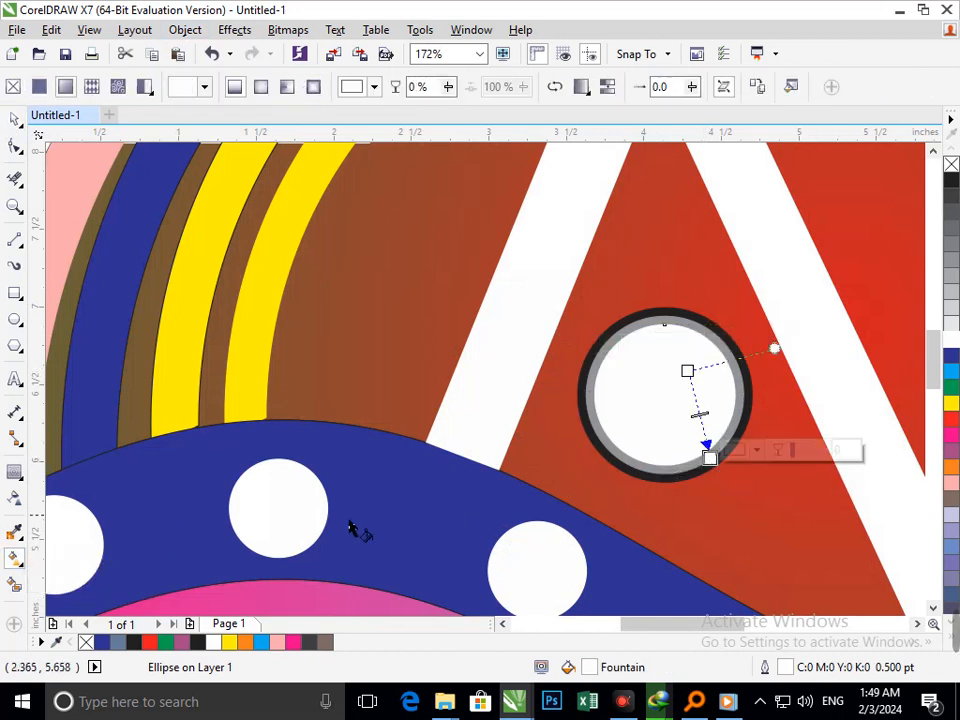
Step: Create a Smart Fill shape over the inner circle and color it yellow
{"action": "left_click", "coordinate": [15, 585]}
{"action": "left_click", "coordinate": [672, 382]}
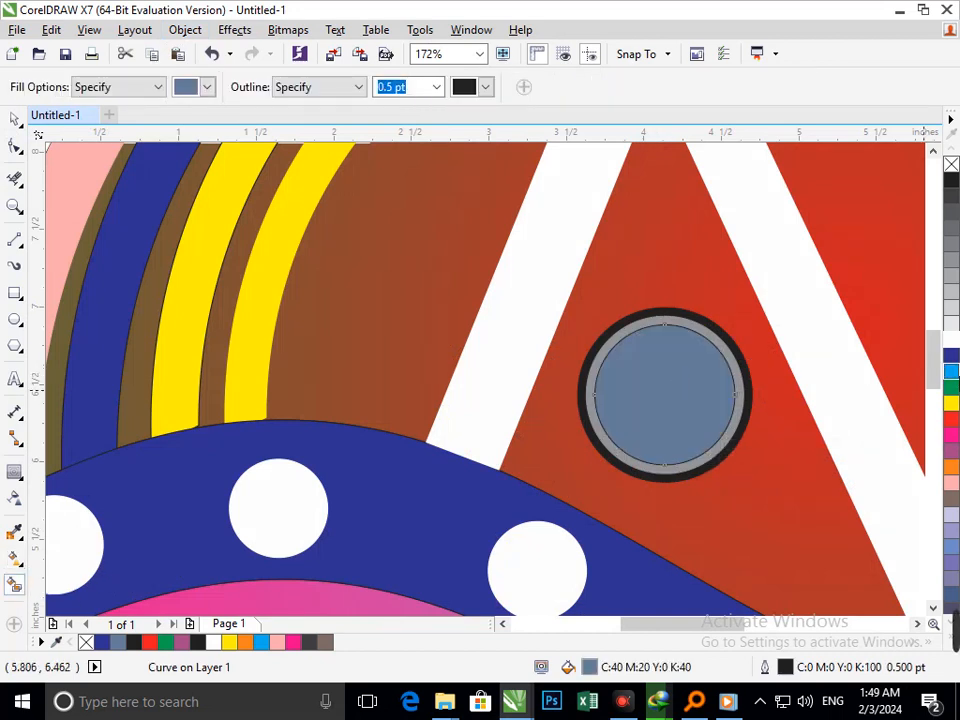
{"action": "left_click", "coordinate": [951, 358]}
{"action": "left_click", "coordinate": [951, 403]}
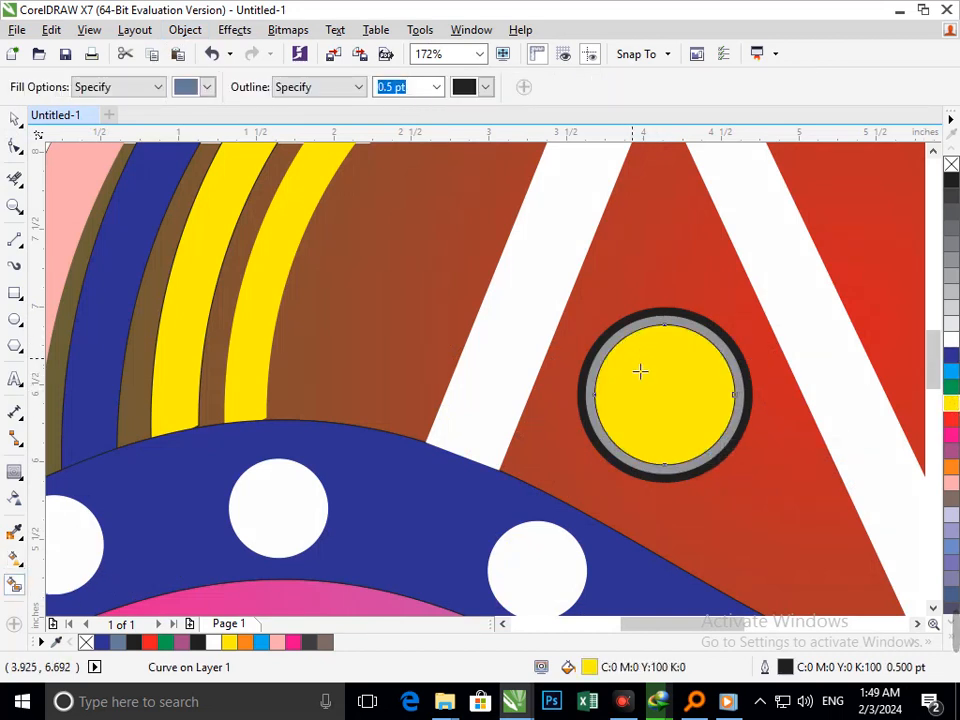
Step: Apply an elliptical fountain fill to the yellow circle, white at its center and yellow outward, extending beyond the circle's edge
{"action": "scroll", "coordinate": [878, 532], "scroll_direction": "up", "scroll_amount": 2}
{"action": "left_click", "coordinate": [15, 558]}
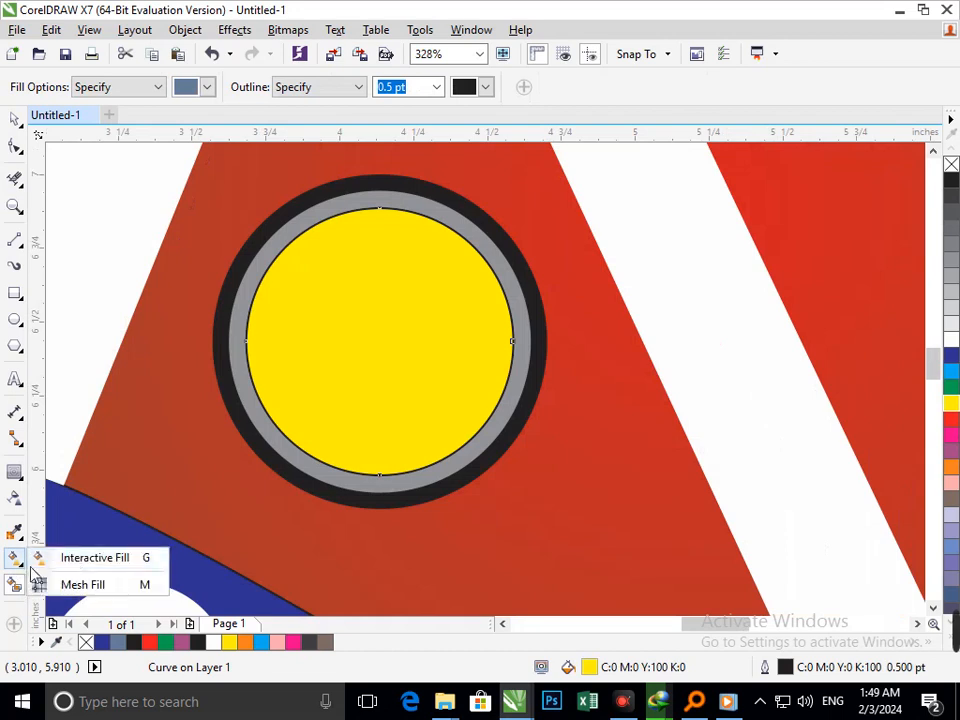
{"action": "left_click", "coordinate": [94, 557]}
{"action": "left_click_drag", "start_coordinate": [380, 218], "coordinate": [379, 490]}
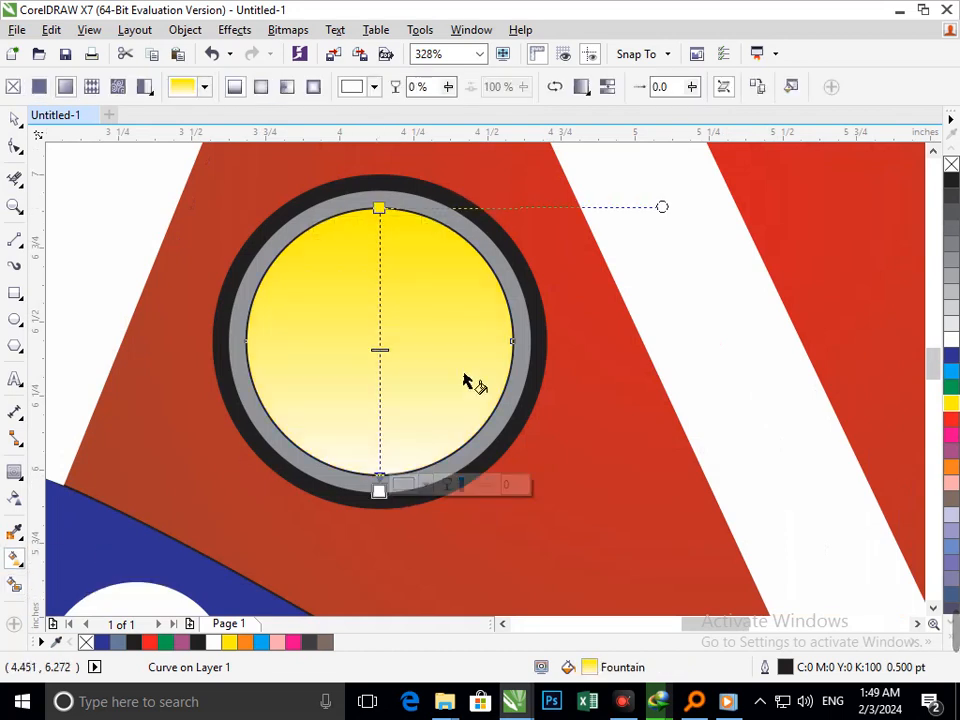
{"action": "left_click", "coordinate": [262, 88]}
{"action": "left_click_drag", "start_coordinate": [390, 351], "coordinate": [375, 287]}
{"action": "left_click_drag", "start_coordinate": [378, 485], "coordinate": [398, 540]}
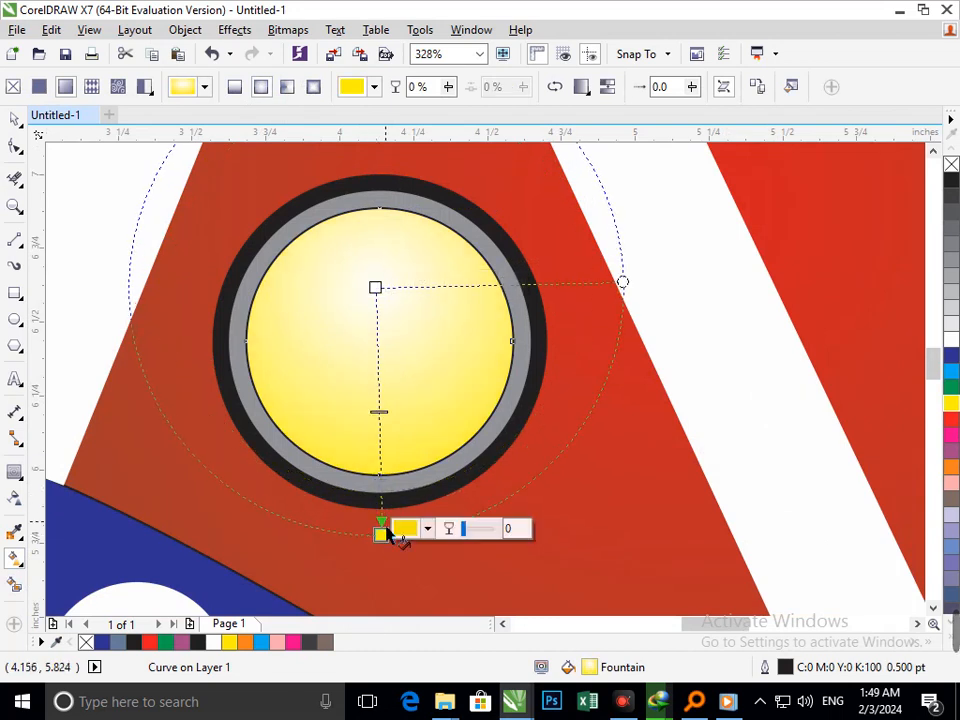
{"action": "scroll", "coordinate": [458, 448], "scroll_direction": "down", "scroll_amount": 3}
{"action": "left_click_drag", "start_coordinate": [662, 366], "coordinate": [664, 393]}
Step: Set the center color of the circle's gradient to sky blue #00BBFF and extend its yellow end farther outward
{"action": "left_click", "coordinate": [709, 389]}
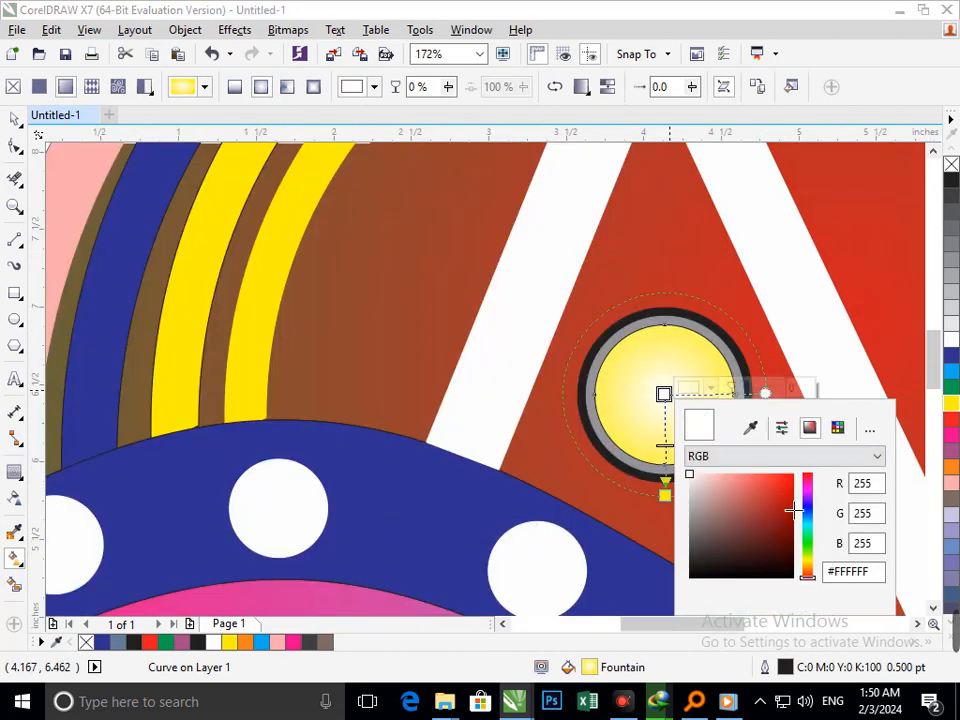
{"action": "left_click", "coordinate": [785, 476]}
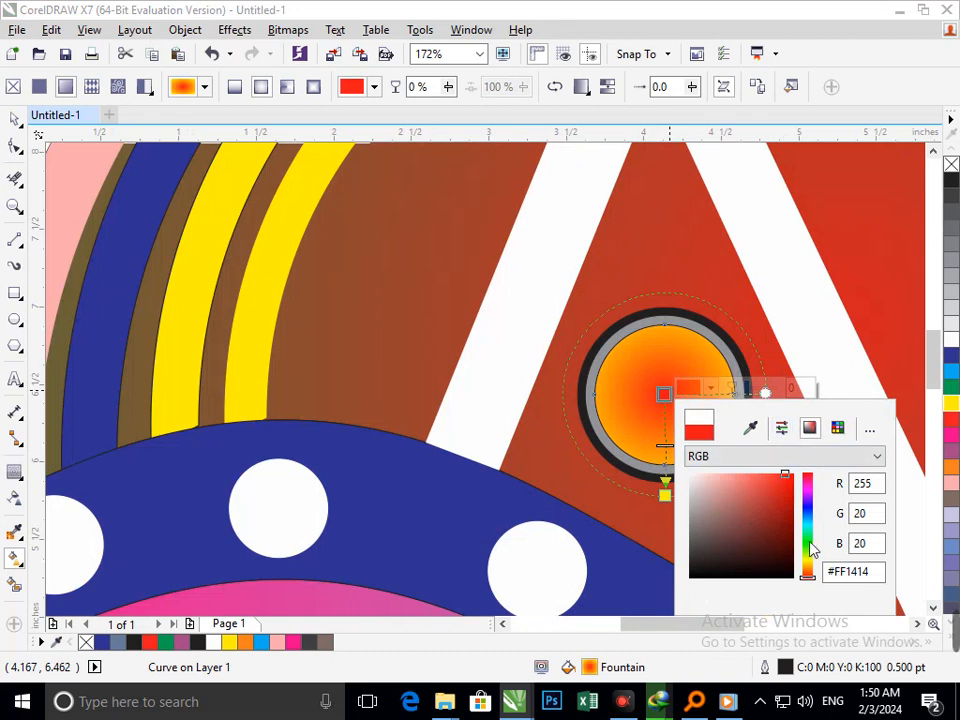
{"action": "left_click", "coordinate": [808, 545]}
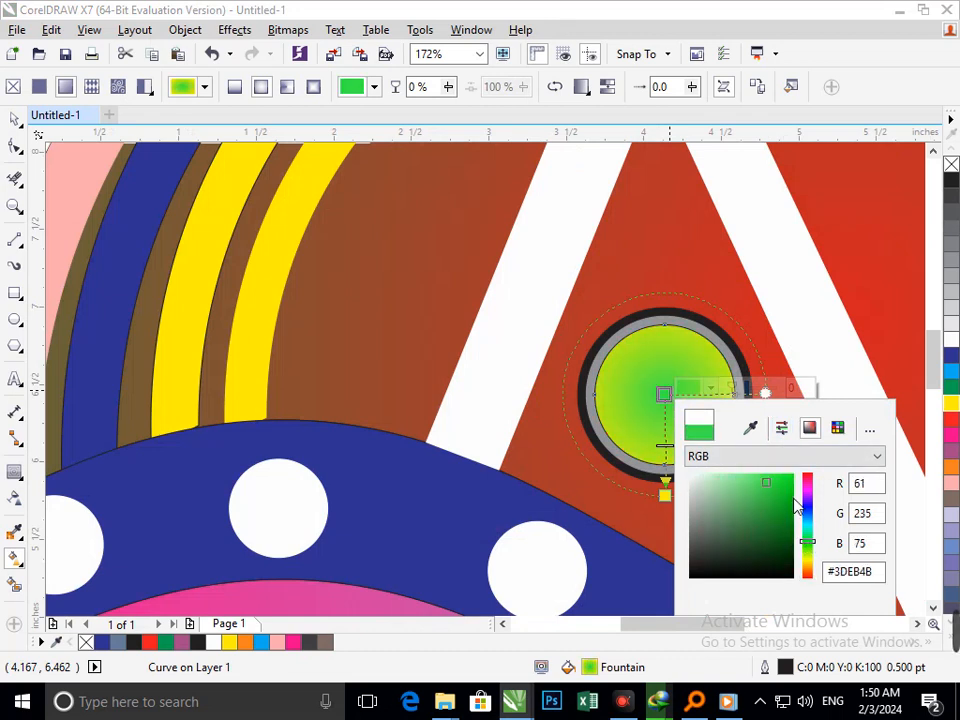
{"action": "left_click", "coordinate": [793, 475]}
{"action": "left_click", "coordinate": [808, 521]}
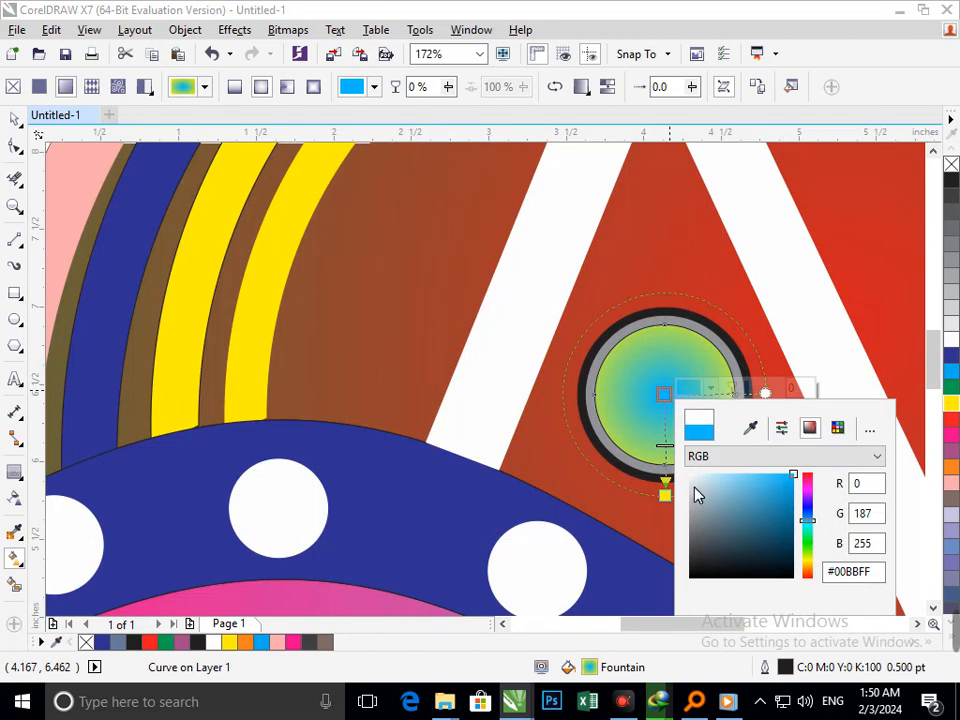
{"action": "left_click_drag", "start_coordinate": [665, 495], "coordinate": [671, 526]}
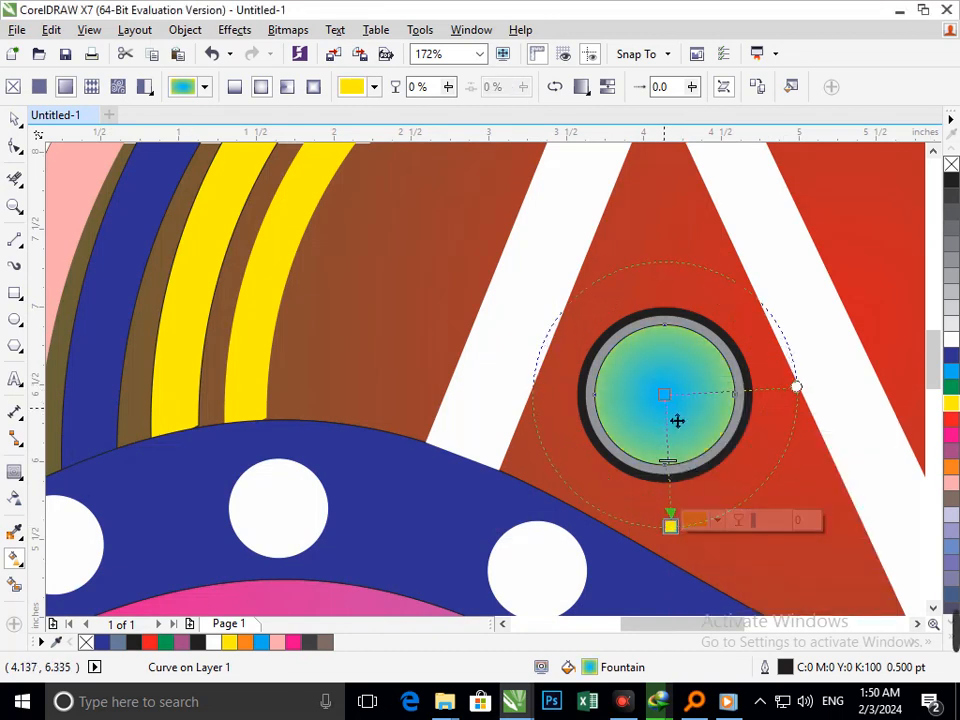
Step: Try violet-blue #1E00FF and green #0DFF8A as the center color of the small ringed circle's gradient
{"action": "left_click", "coordinate": [664, 394]}
{"action": "left_click", "coordinate": [709, 388]}
{"action": "left_click", "coordinate": [764, 483]}
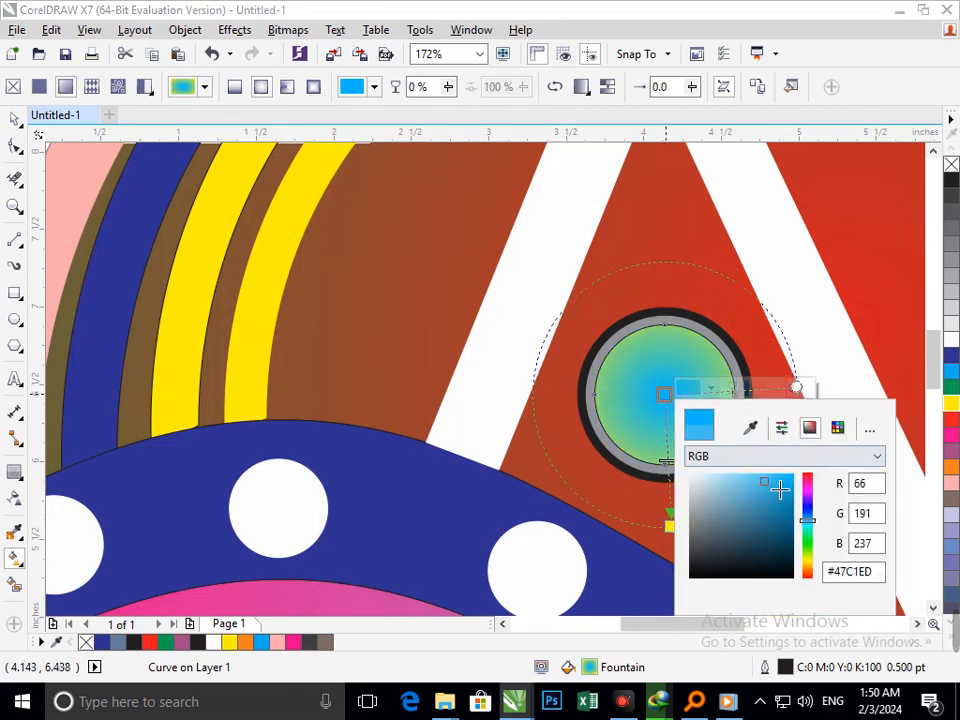
{"action": "left_click", "coordinate": [766, 476]}
{"action": "left_click", "coordinate": [808, 506]}
{"action": "left_click", "coordinate": [794, 475]}
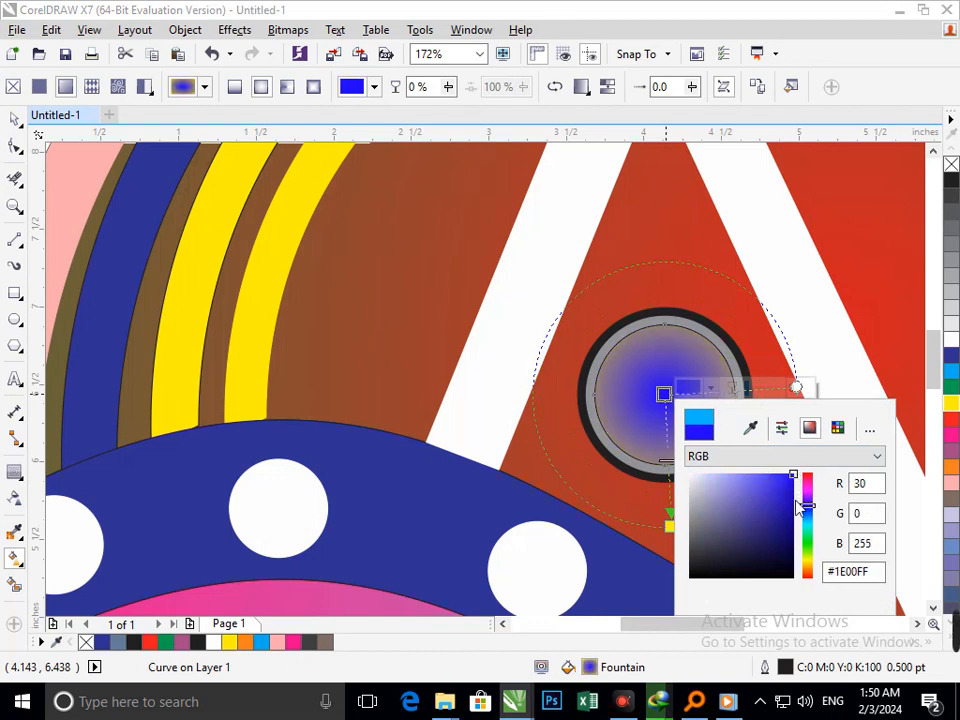
{"action": "left_click", "coordinate": [808, 547]}
{"action": "left_click", "coordinate": [788, 476]}
{"action": "left_click", "coordinate": [808, 542]}
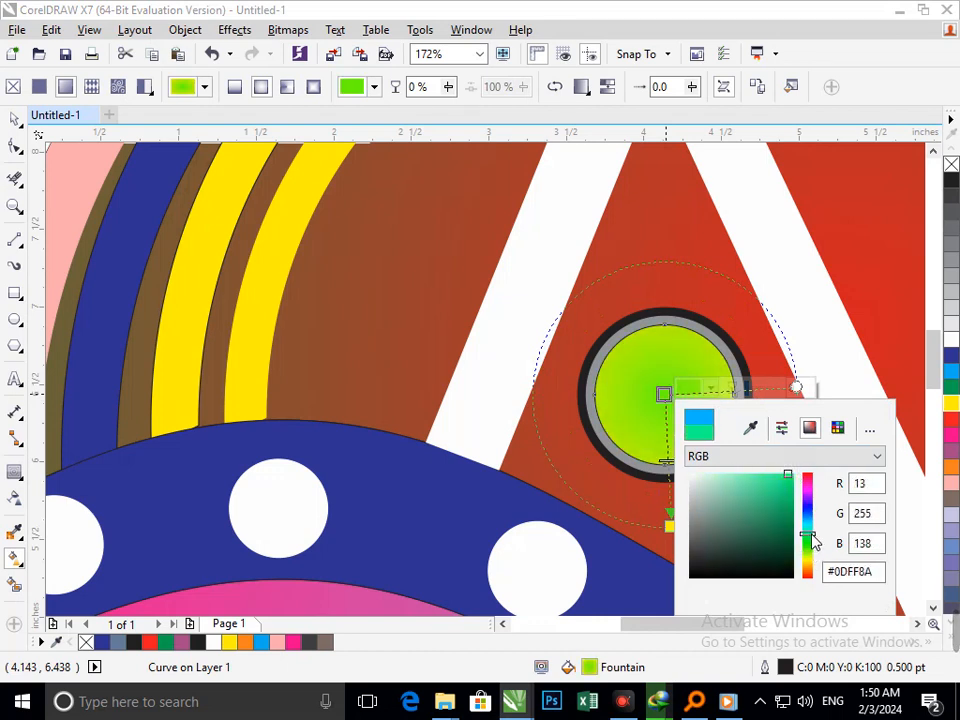
{"action": "left_click", "coordinate": [808, 533]}
Step: Change the center color of the small circle's gradient to magenta and deselect the artwork
{"action": "left_click", "coordinate": [808, 507]}
{"action": "left_click", "coordinate": [808, 493]}
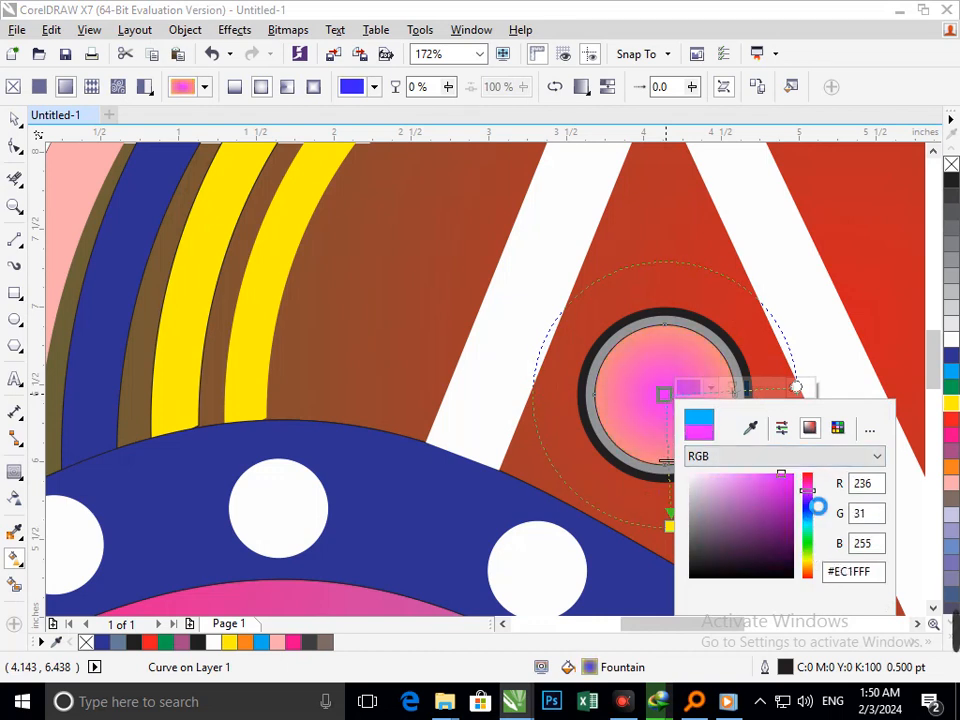
{"action": "left_click", "coordinate": [480, 456]}
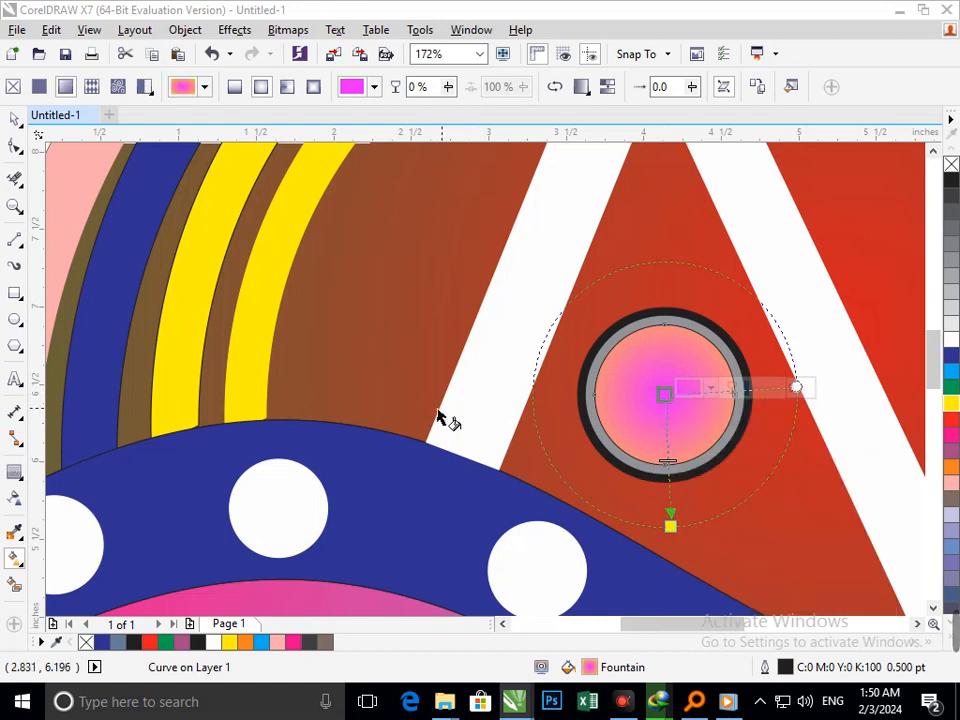
{"action": "right_click", "coordinate": [478, 444]}
{"action": "left_click", "coordinate": [420, 409]}
{"action": "right_click", "coordinate": [362, 364]}
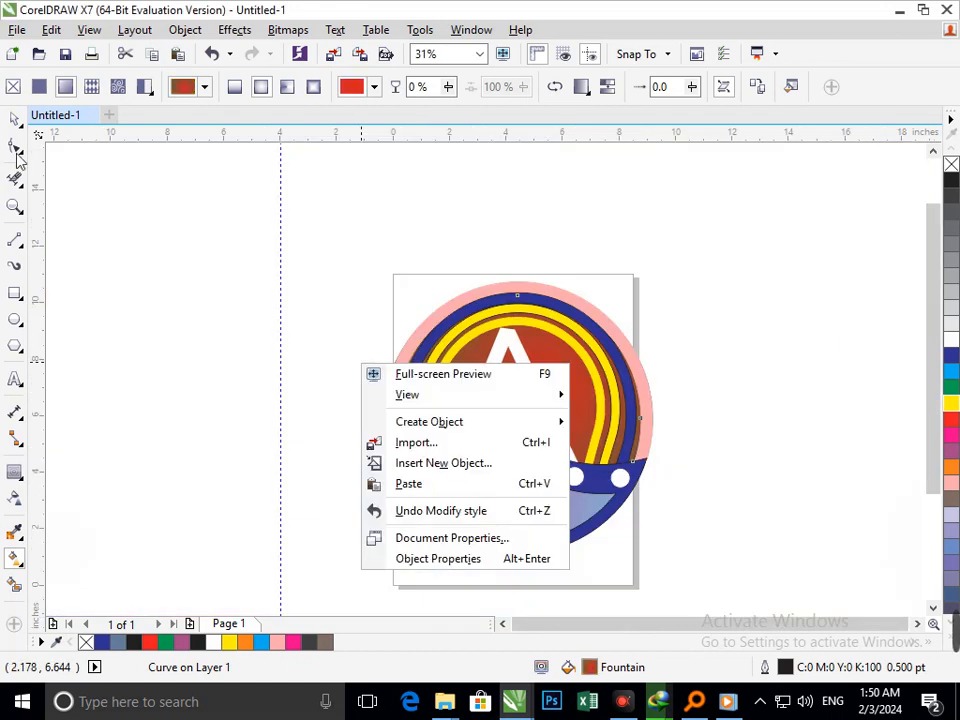
{"action": "left_click", "coordinate": [15, 120]}
{"action": "left_click", "coordinate": [821, 377]}
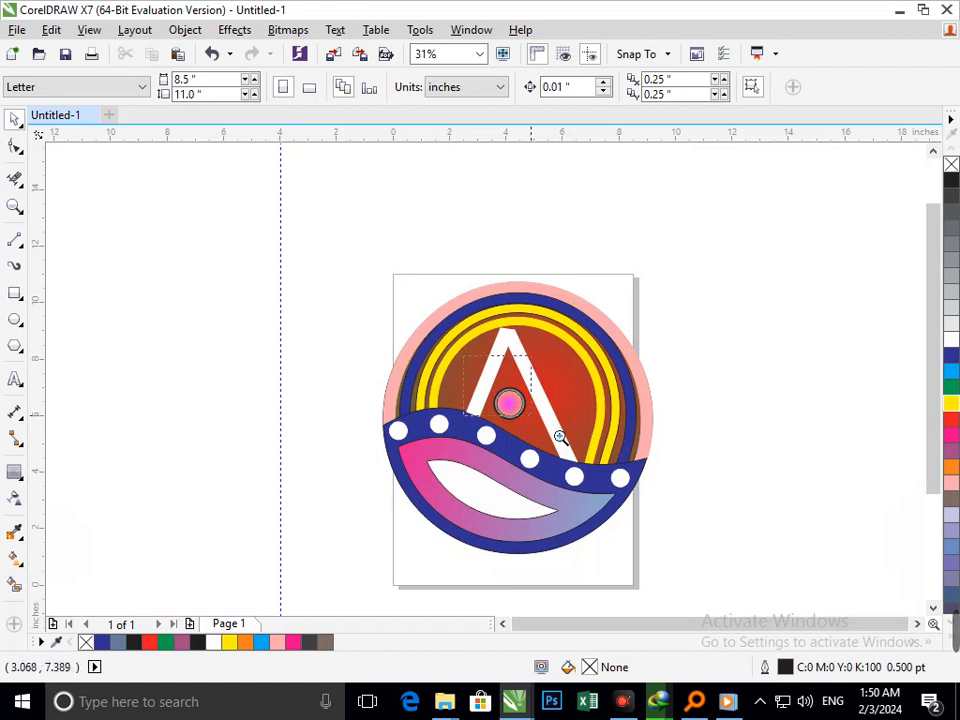
Step: Select the small circle again and set its gradient's center color to near-black #262226
{"action": "scroll", "coordinate": [557, 437], "scroll_direction": "up", "scroll_amount": 4}
{"action": "left_click_drag", "start_coordinate": [428, 391], "coordinate": [362, 404]}
{"action": "key", "text": "ctrl+z"}
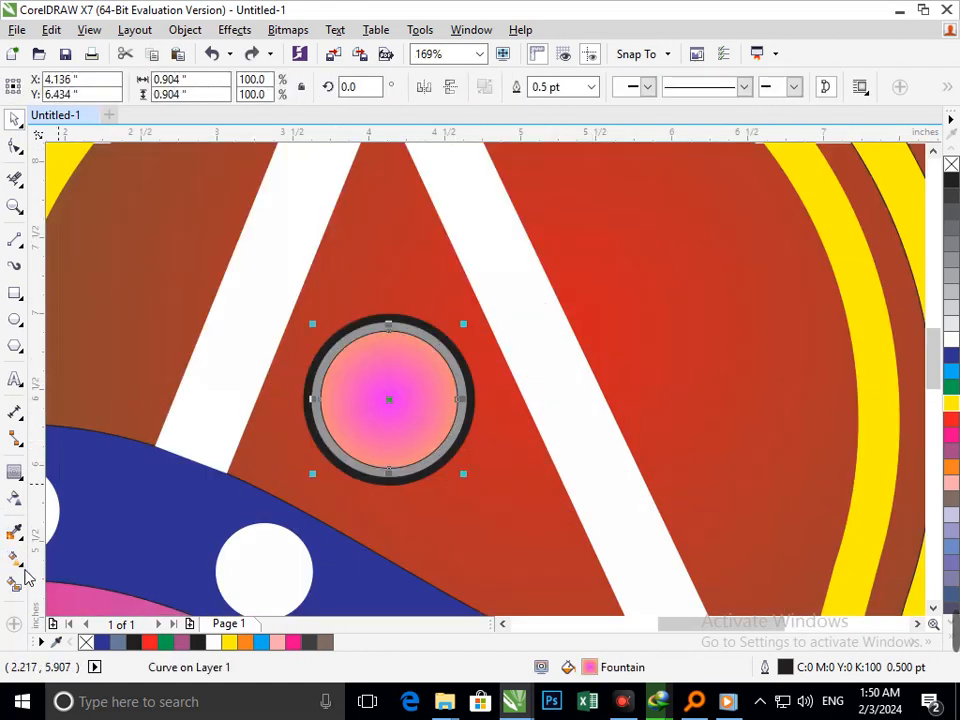
{"action": "left_click", "coordinate": [28, 577]}
{"action": "left_click", "coordinate": [75, 557]}
{"action": "left_click", "coordinate": [388, 398]}
{"action": "left_click", "coordinate": [413, 391]}
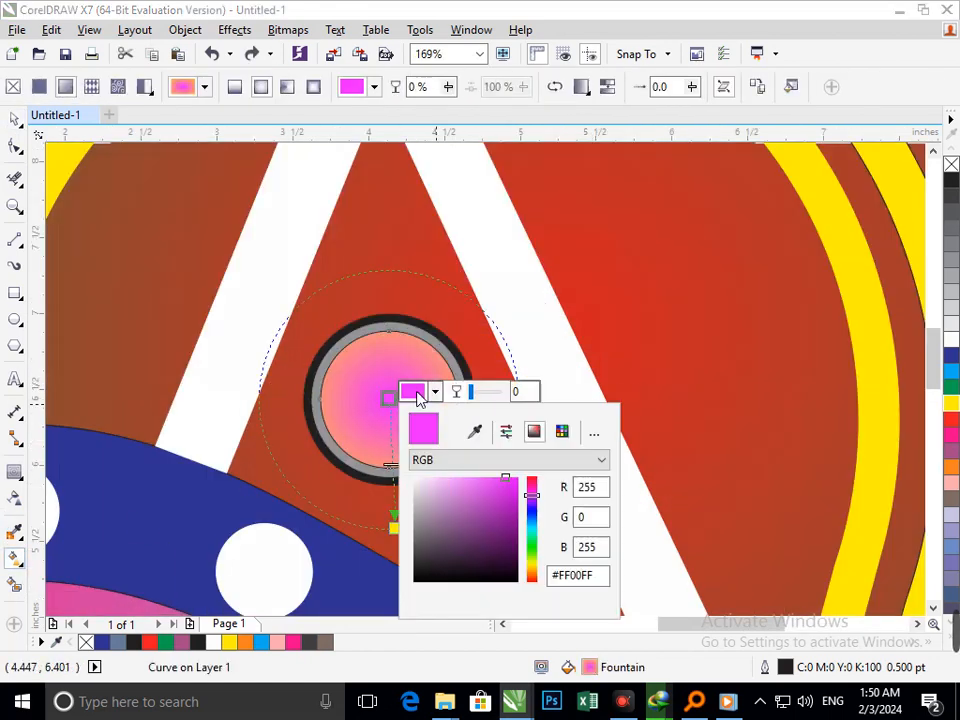
{"action": "left_click_drag", "start_coordinate": [505, 482], "coordinate": [422, 576]}
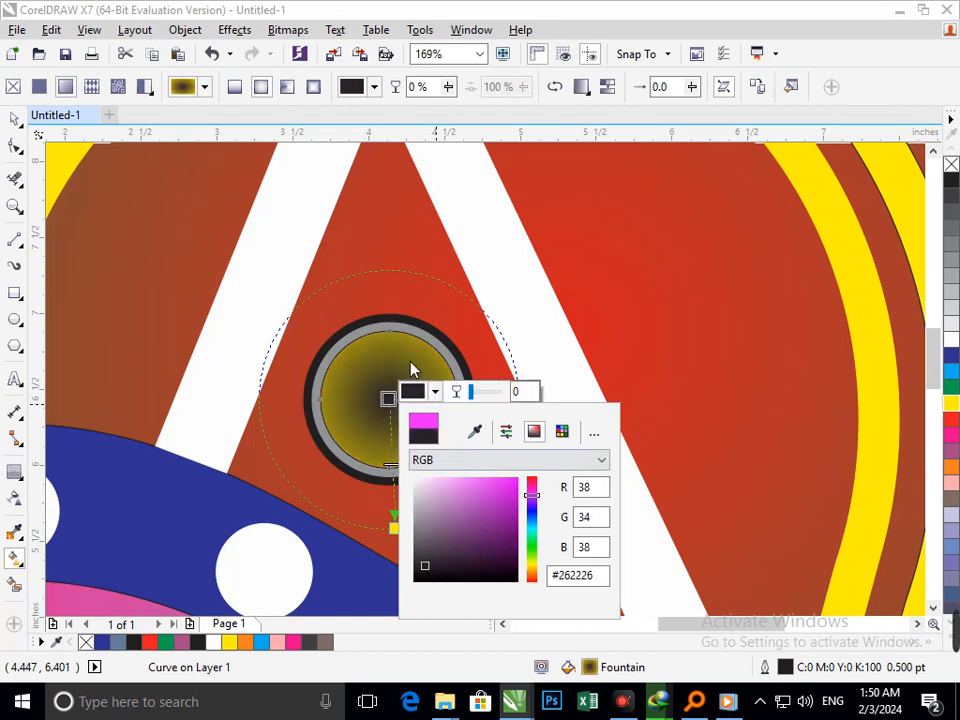
{"action": "left_click", "coordinate": [410, 370]}
Step: Set the outer color of the small circle's gradient to amber, C1 M18 Y100 K0
{"action": "left_click", "coordinate": [411, 542]}
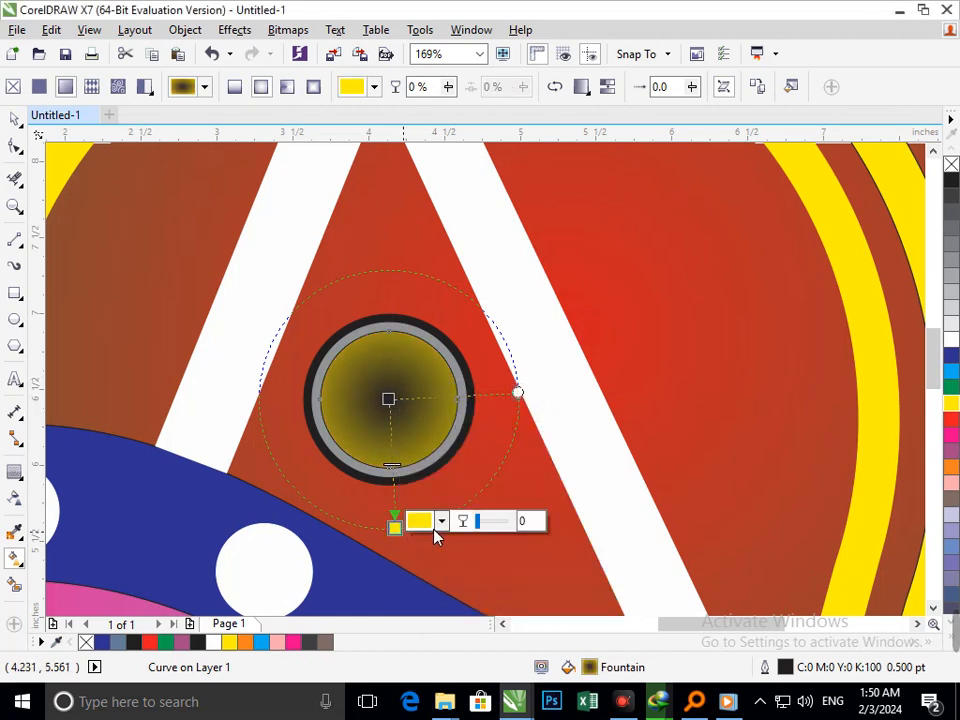
{"action": "left_click", "coordinate": [425, 524]}
{"action": "left_click", "coordinate": [538, 437]}
{"action": "left_click_drag", "start_coordinate": [538, 440], "coordinate": [538, 374]}
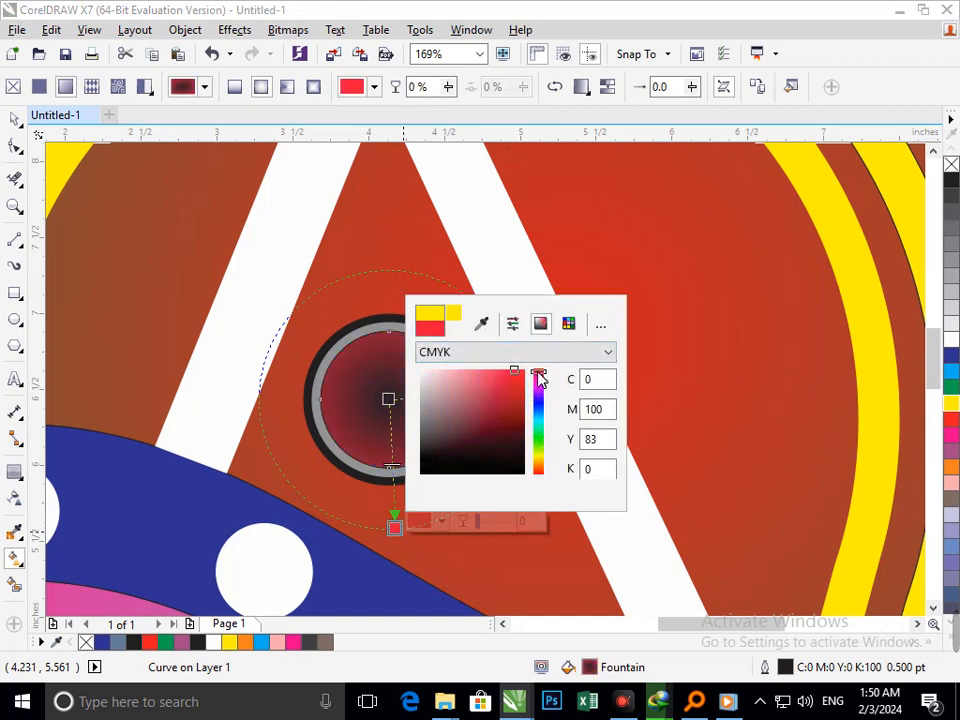
{"action": "left_click_drag", "start_coordinate": [543, 458], "coordinate": [538, 461]}
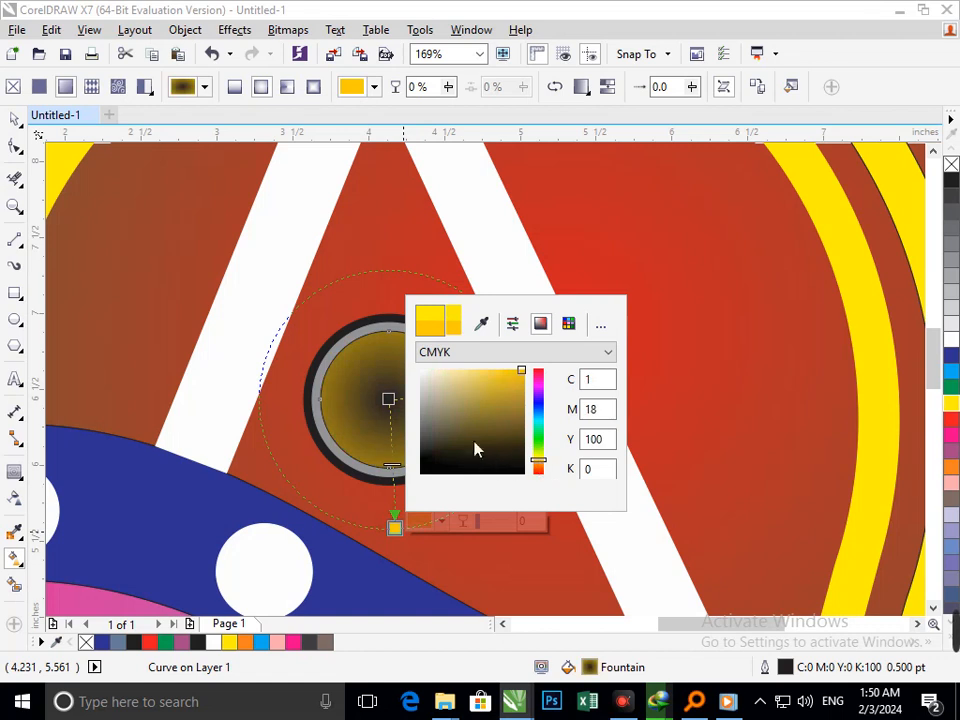
Step: Set the center color of the small circle's gradient to magenta #FF17FF
{"action": "left_click", "coordinate": [389, 400]}
{"action": "left_click", "coordinate": [412, 396]}
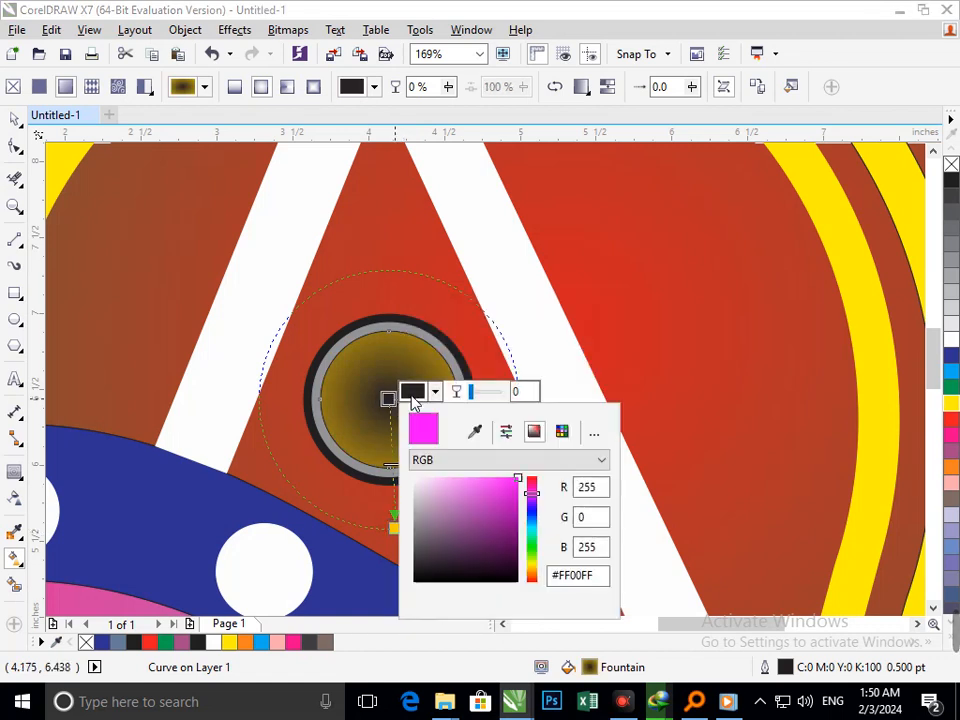
{"action": "left_click", "coordinate": [503, 485]}
{"action": "left_click_drag", "start_coordinate": [490, 510], "coordinate": [510, 476]}
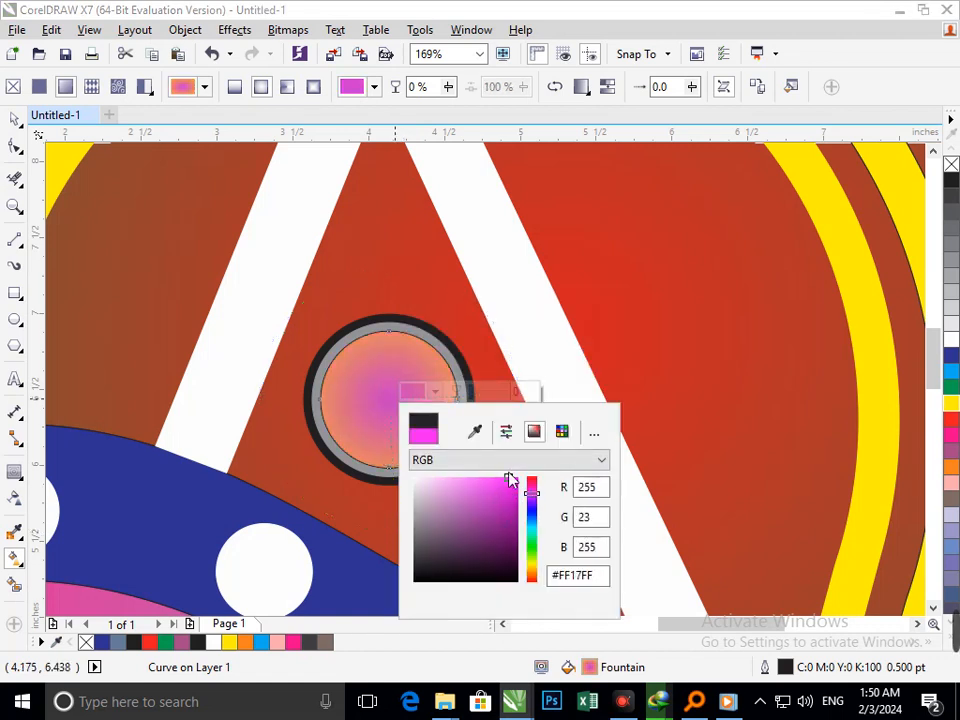
Step: Set the gradient's outer color to orange, C0 M69 Y100 K0, and shorten the gradient to just beyond the dark ring
{"action": "left_click", "coordinate": [395, 528]}
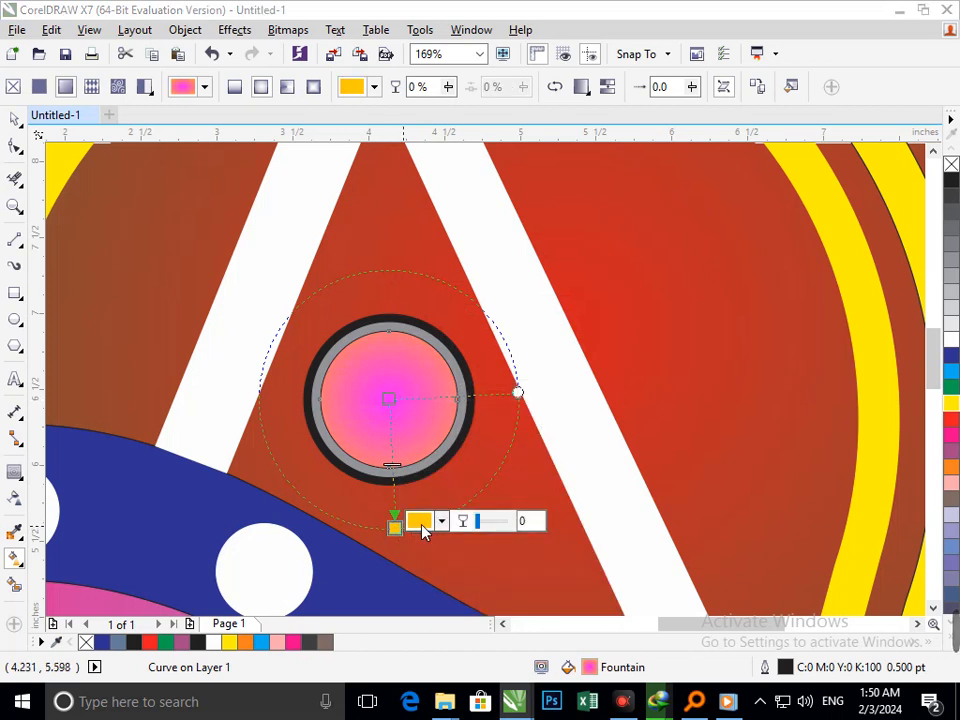
{"action": "left_click", "coordinate": [421, 522]}
{"action": "left_click_drag", "start_coordinate": [540, 479], "coordinate": [539, 471]}
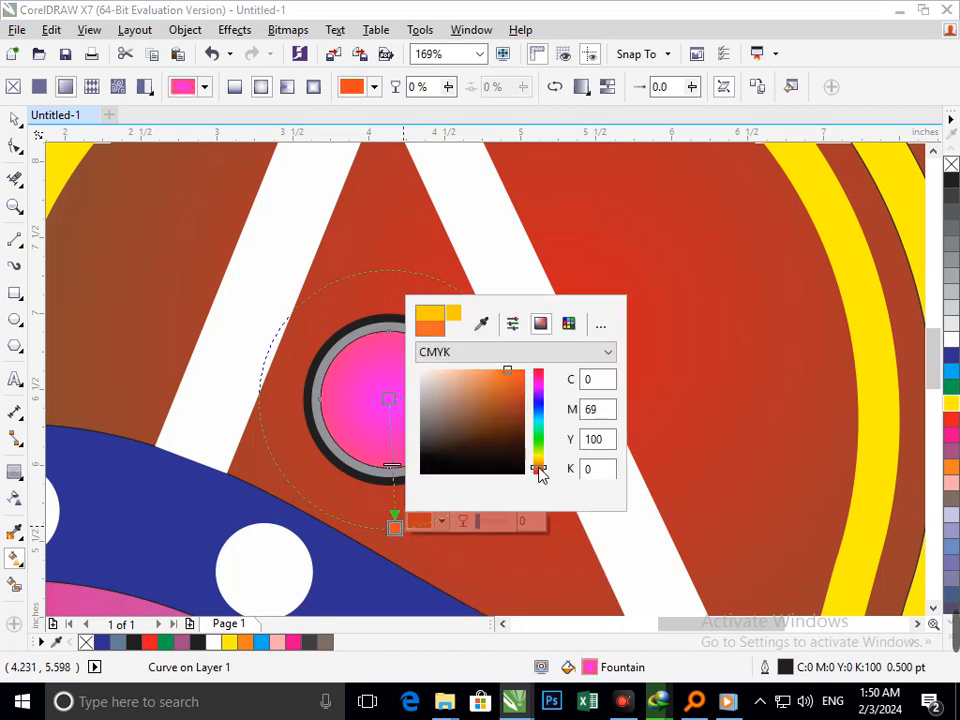
{"action": "left_click", "coordinate": [396, 534]}
{"action": "left_click_drag", "start_coordinate": [396, 531], "coordinate": [408, 504]}
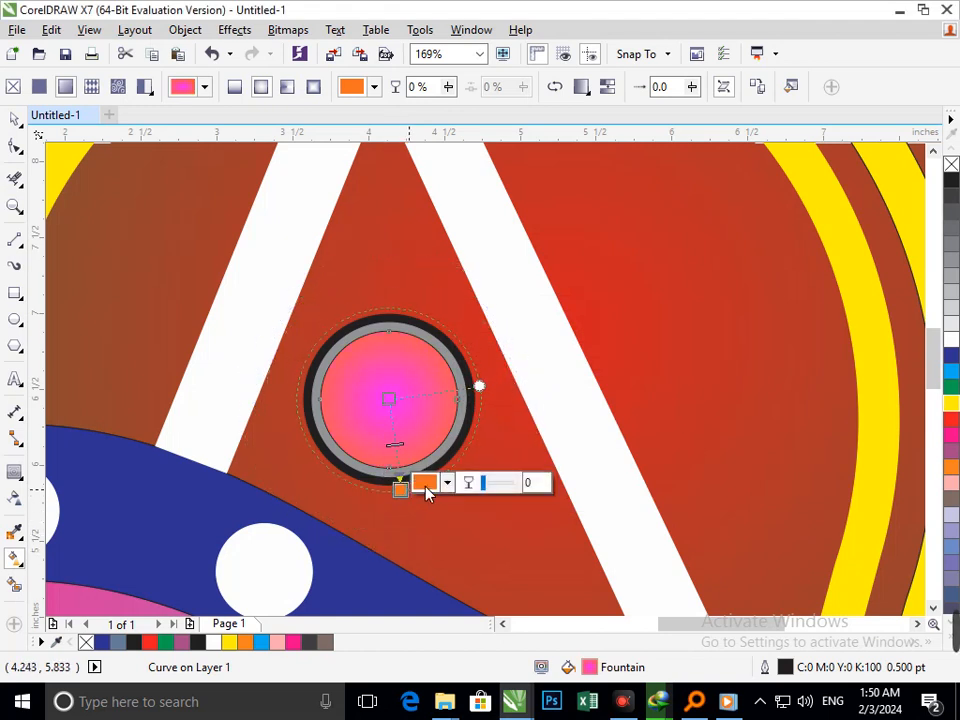
Step: Set the outer color of the small circle's gradient to light teal, C55 M0 Y21 K0
{"action": "left_click", "coordinate": [426, 487]}
{"action": "left_click", "coordinate": [543, 401]}
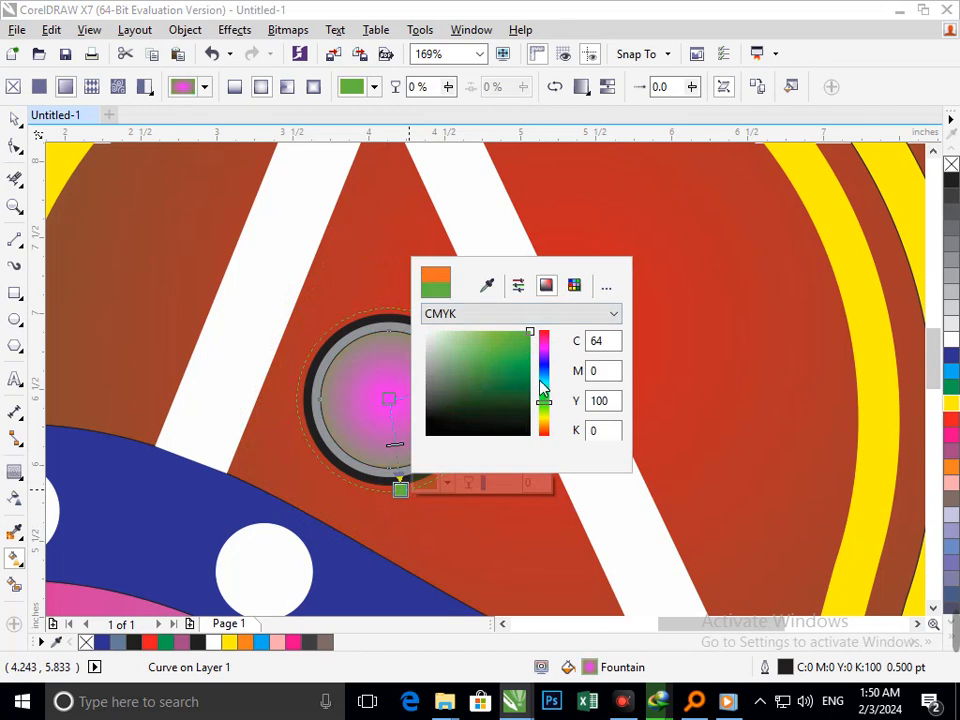
{"action": "left_click", "coordinate": [545, 383]}
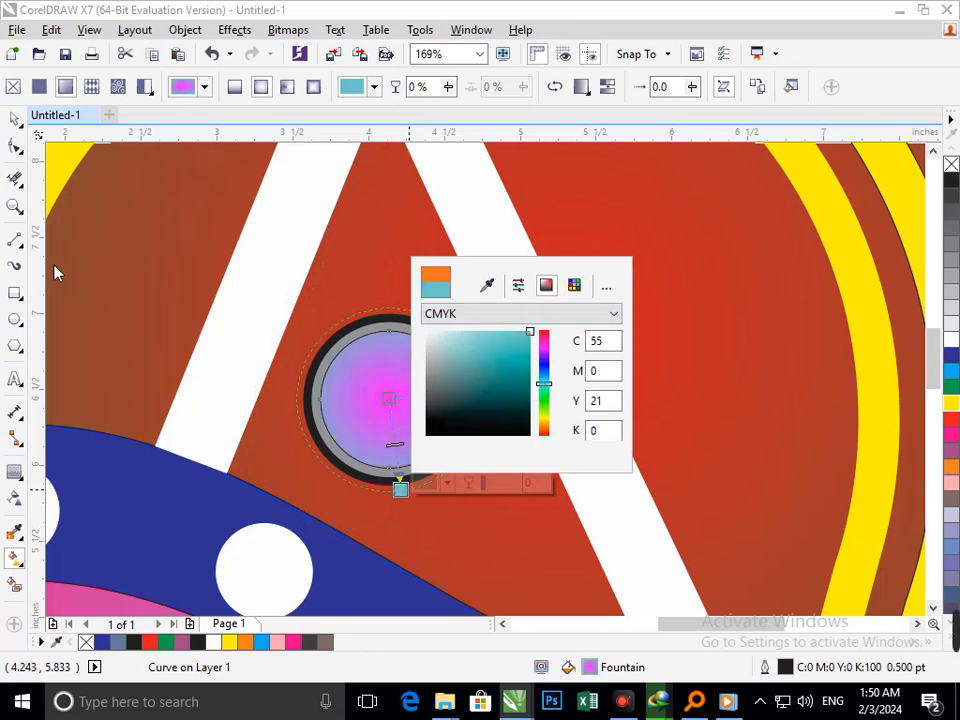
{"action": "left_click", "coordinate": [15, 120]}
{"action": "scroll", "coordinate": [489, 411], "scroll_direction": "down", "scroll_amount": 4}
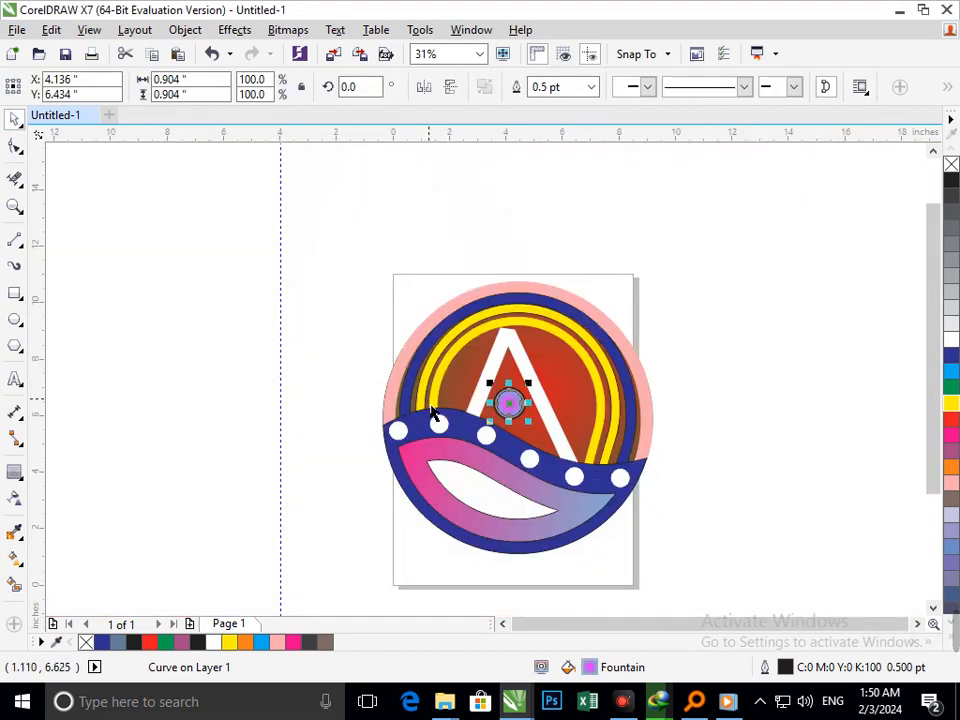
{"action": "left_click", "coordinate": [659, 461]}
Step: Replace the small circle's gradient with a solid cyan fill, C100 M0 Y0 K0
{"action": "left_click_drag", "start_coordinate": [450, 357], "coordinate": [575, 468]}
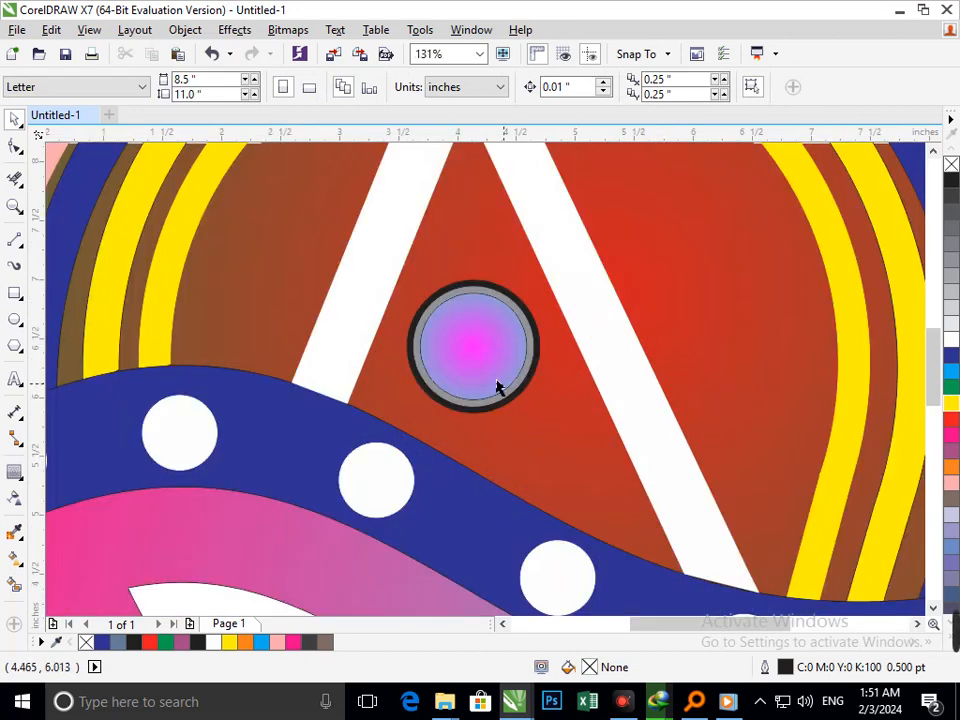
{"action": "left_click_drag", "start_coordinate": [496, 376], "coordinate": [411, 376]}
{"action": "key", "text": "ctrl+z"}
{"action": "left_click", "coordinate": [952, 374]}
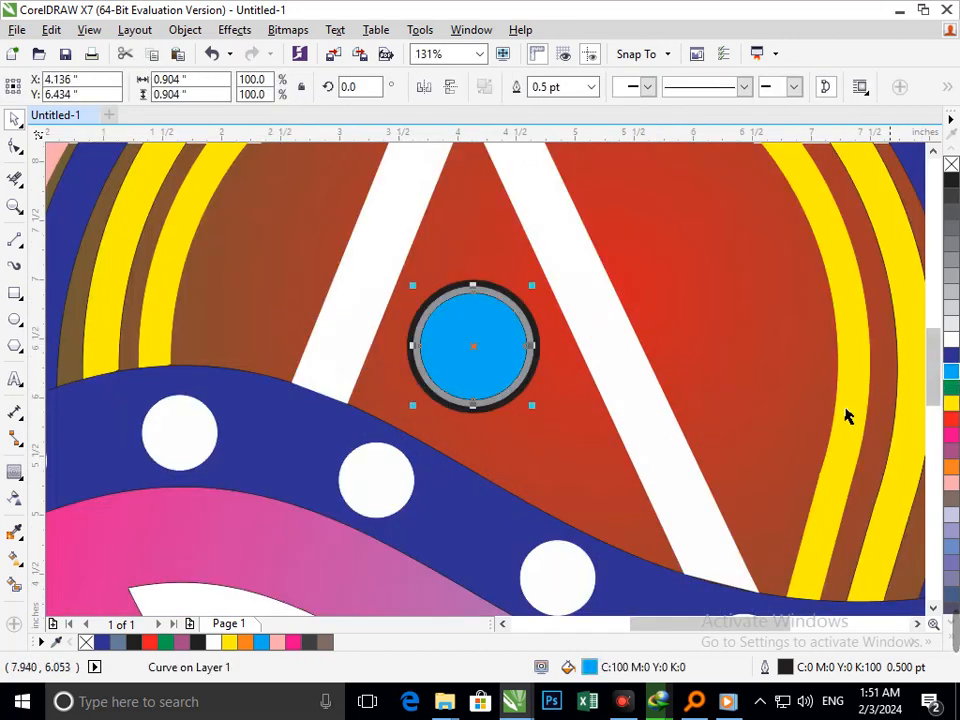
{"action": "key", "text": "F4"}
{"action": "left_click", "coordinate": [778, 499]}
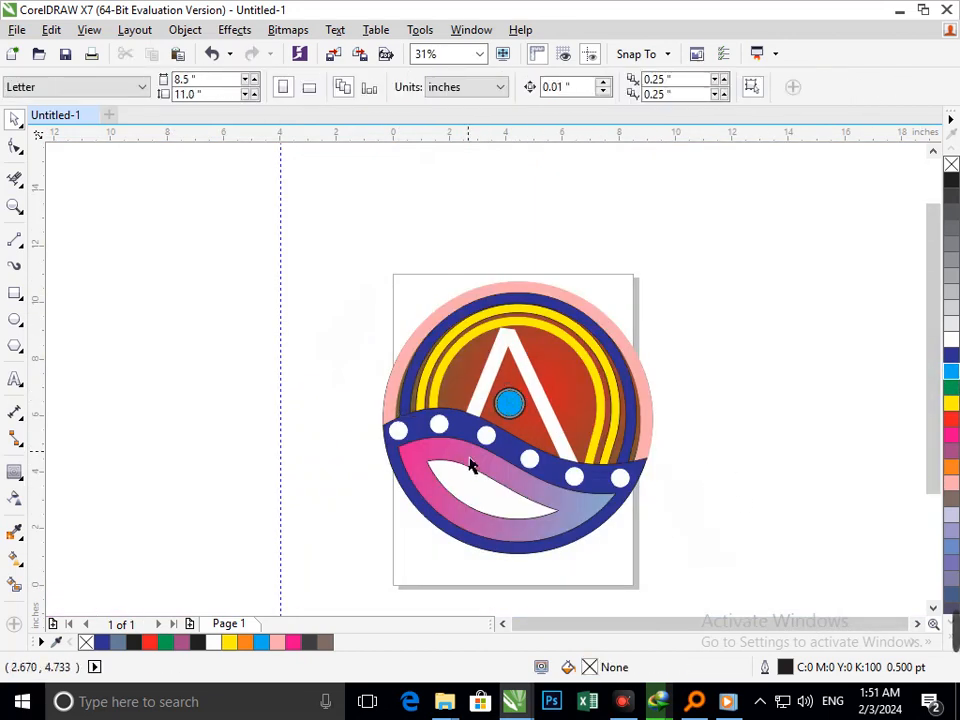
Step: Fill both legs of the A with yellow and give the left leg a yellow outline
{"action": "left_click", "coordinate": [565, 452]}
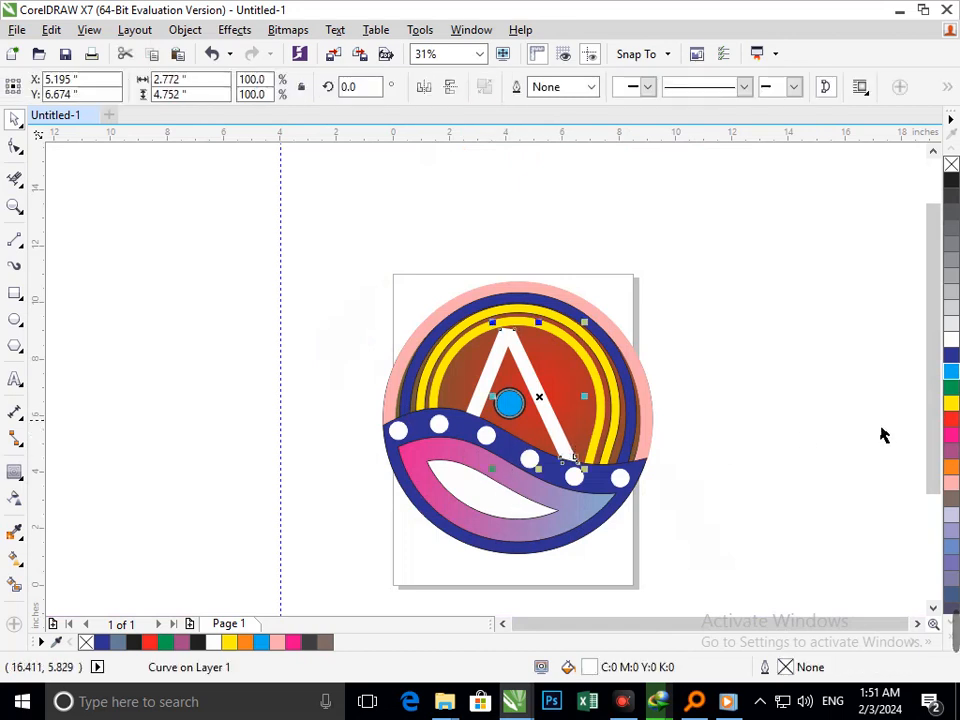
{"action": "left_click", "coordinate": [951, 405]}
{"action": "left_click", "coordinate": [898, 450]}
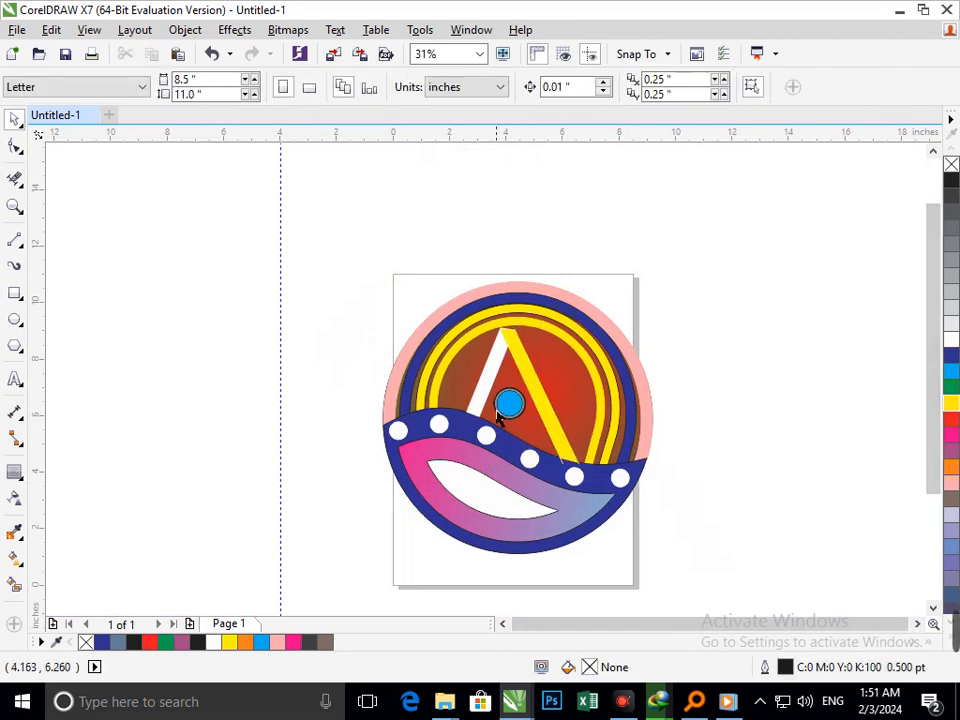
{"action": "left_click", "coordinate": [485, 405]}
{"action": "left_click", "coordinate": [951, 405]}
{"action": "right_click", "coordinate": [951, 405]}
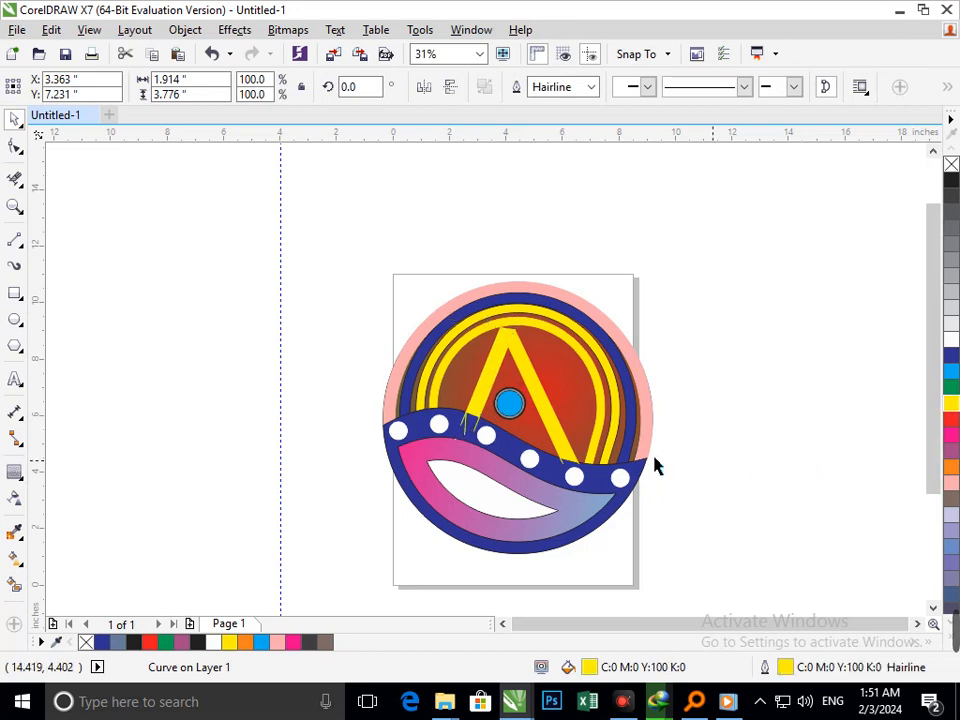
Step: Undo the yellow outline and yellow fill of the A's left leg
{"action": "left_click", "coordinate": [656, 458]}
{"action": "left_click", "coordinate": [549, 442]}
{"action": "left_click", "coordinate": [769, 489]}
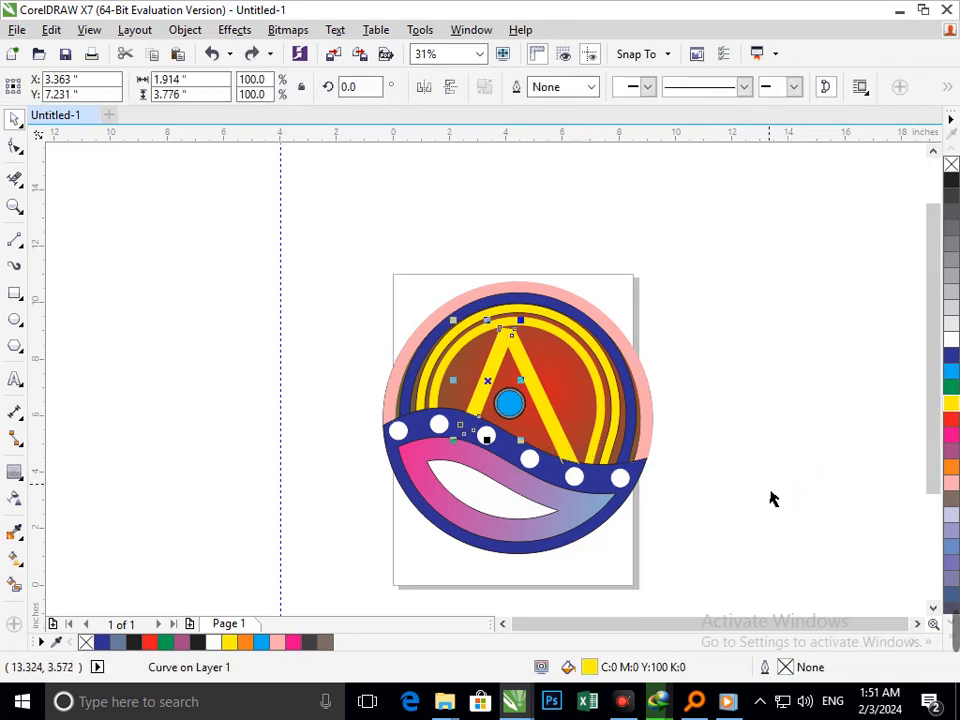
{"action": "key", "text": "ctrl+z"}
{"action": "key", "text": "ctrl+z"}
{"action": "key", "text": "ctrl+z"}
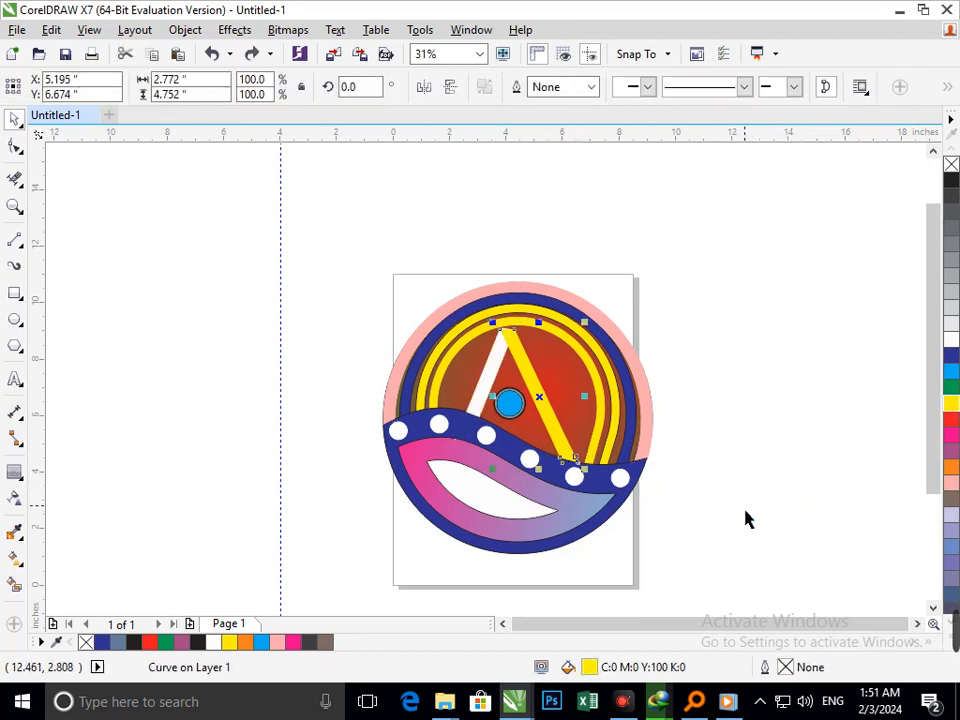
Step: Select both legs of the A together and color their fill and outline blue, C100 M100 Y0 K0
{"action": "left_click", "coordinate": [745, 512]}
{"action": "left_click_drag", "start_coordinate": [564, 445], "coordinate": [636, 432]}
{"action": "key", "text": "ctrl+z"}
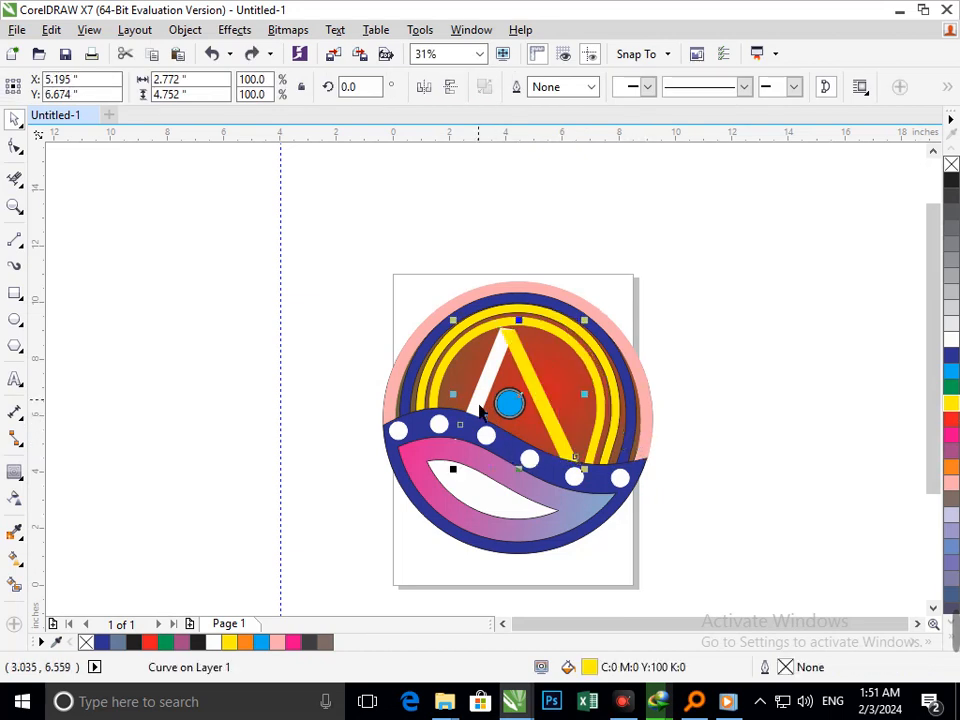
{"action": "left_click", "coordinate": [478, 405], "text": "shift"}
{"action": "left_click", "coordinate": [952, 360]}
{"action": "right_click", "coordinate": [952, 360]}
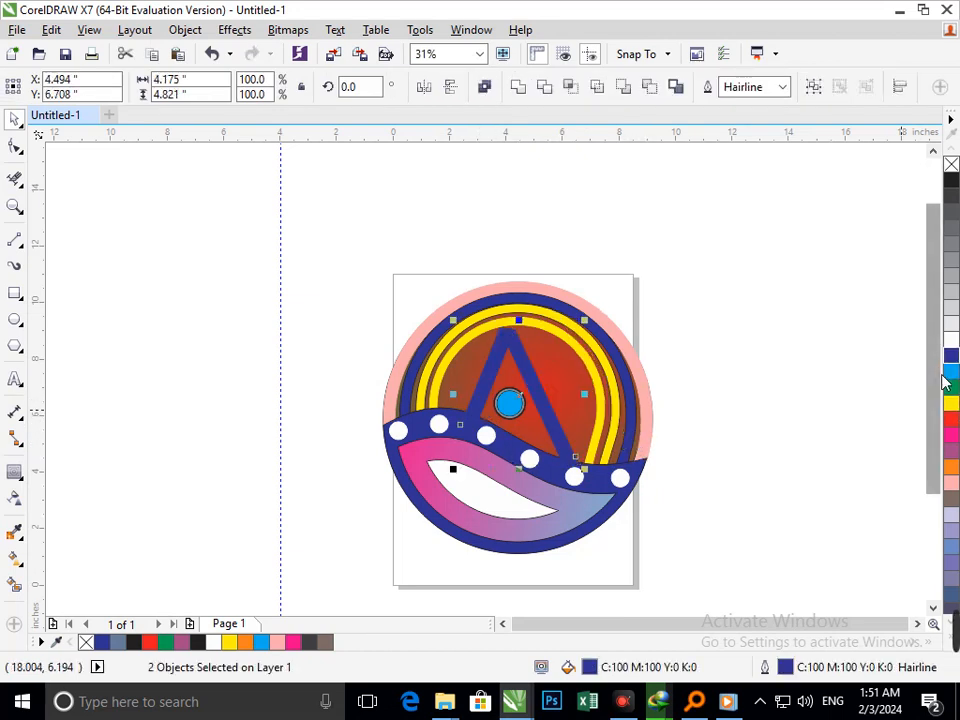
Step: Try white and orange, C0 M60 Y100 K0, as the fill and outline color of both legs
{"action": "left_click", "coordinate": [952, 342]}
{"action": "right_click", "coordinate": [952, 342]}
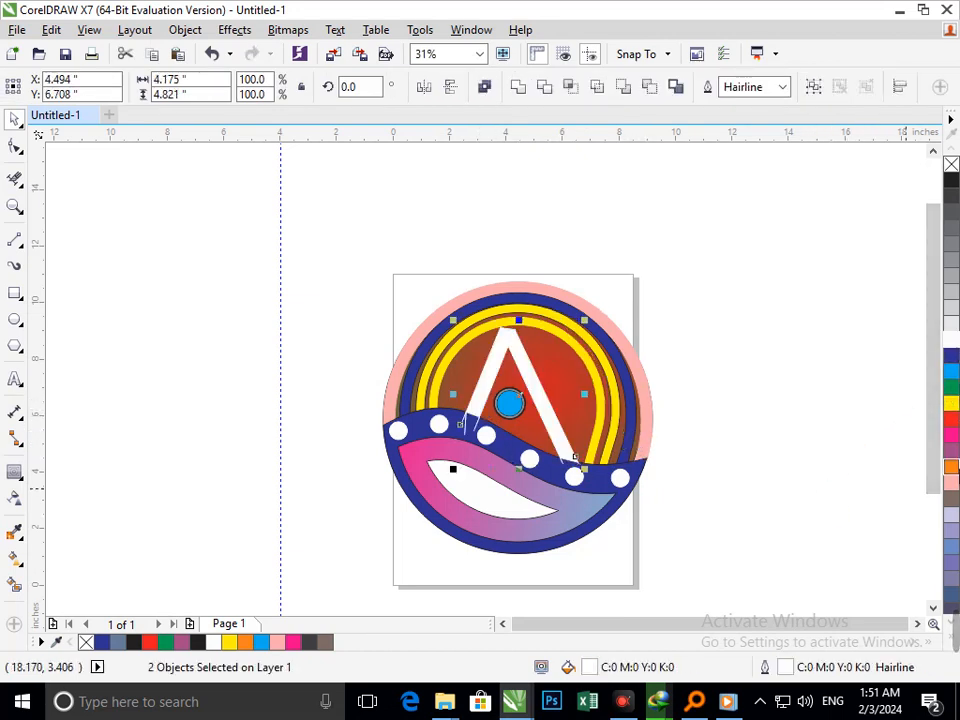
{"action": "left_click", "coordinate": [952, 467]}
{"action": "right_click", "coordinate": [952, 466]}
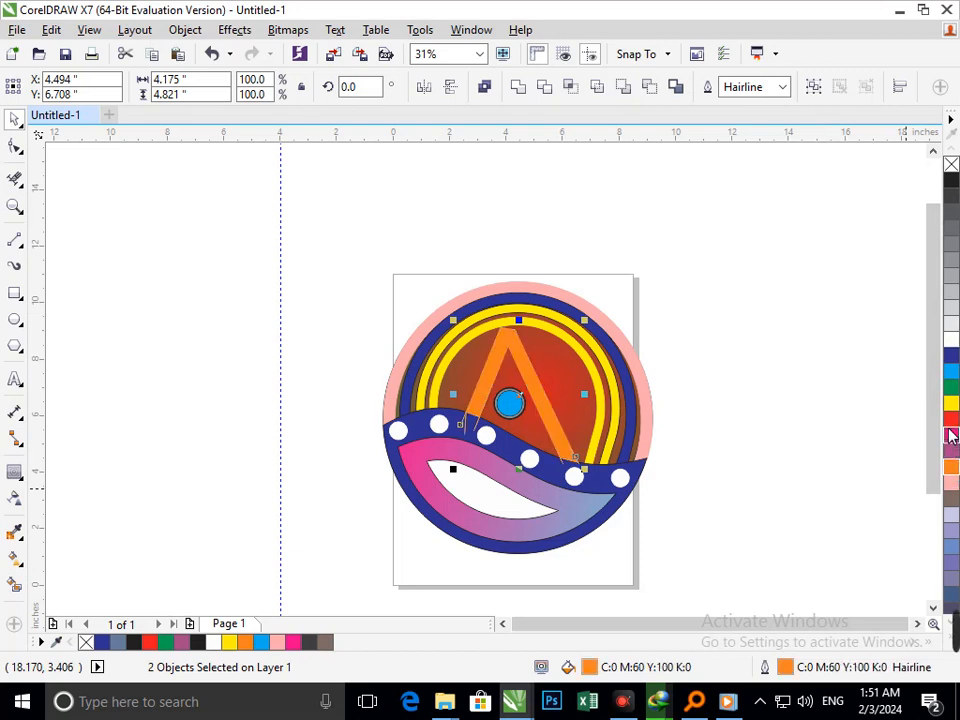
Step: Fill both legs of the A with red, C0 M100 Y100 K0, and color their outlines white
{"action": "left_click", "coordinate": [951, 436]}
{"action": "left_click", "coordinate": [951, 421]}
{"action": "right_click", "coordinate": [951, 421]}
{"action": "right_click", "coordinate": [951, 340]}
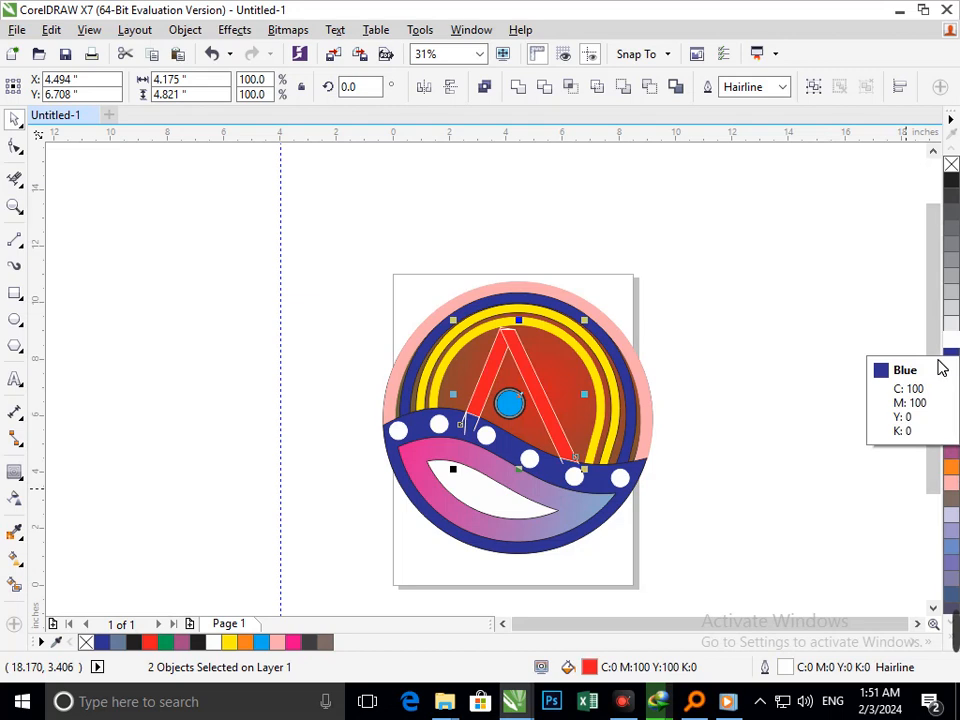
Step: Set the outline of both legs to 8 pt wide, placed behind the fill and scaled with the object
{"action": "key", "text": "F12"}
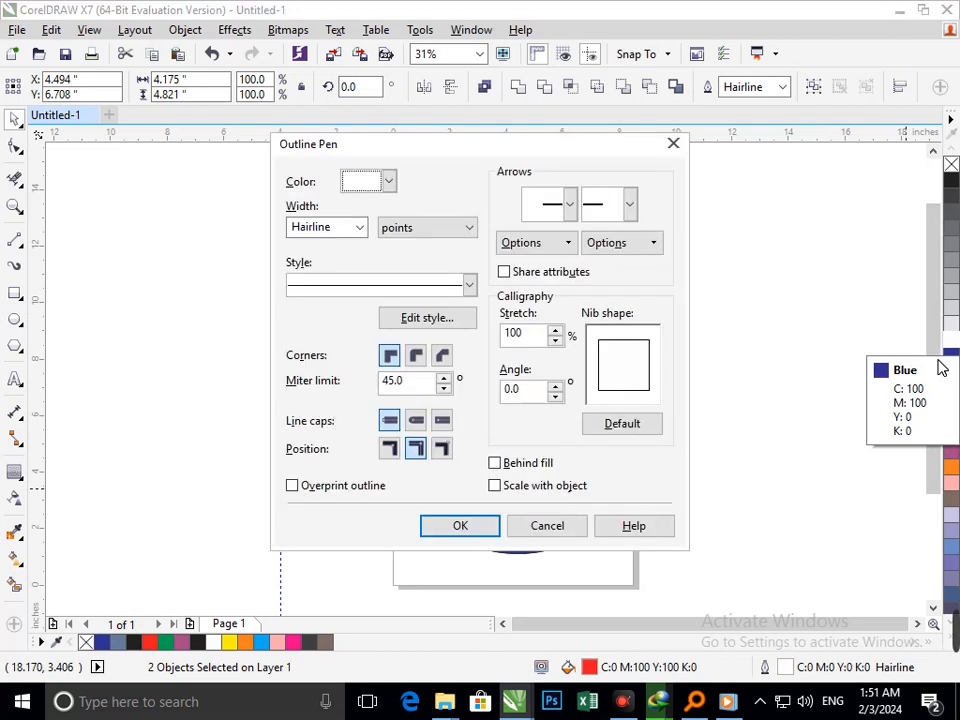
{"action": "left_click", "coordinate": [358, 232]}
{"action": "left_click", "coordinate": [316, 373]}
{"action": "left_click", "coordinate": [496, 463]}
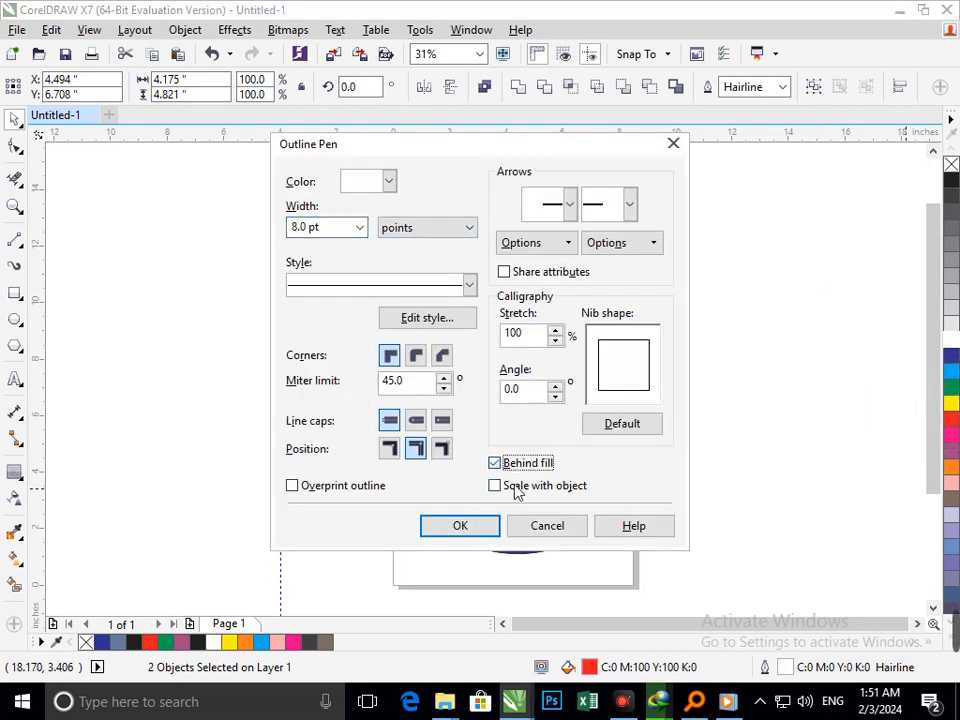
{"action": "left_click", "coordinate": [496, 485]}
{"action": "left_click", "coordinate": [460, 527]}
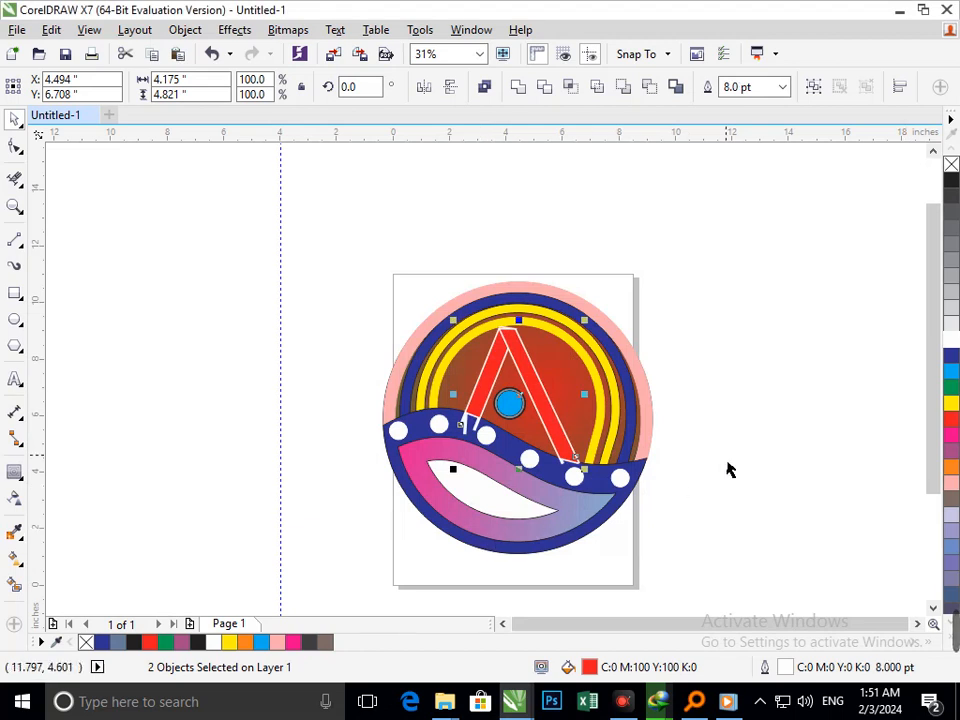
Step: Try blue and green fills on both legs of the A and settle on lavender, C20 M20 Y0 K0
{"action": "left_click", "coordinate": [951, 355]}
{"action": "left_click", "coordinate": [951, 386]}
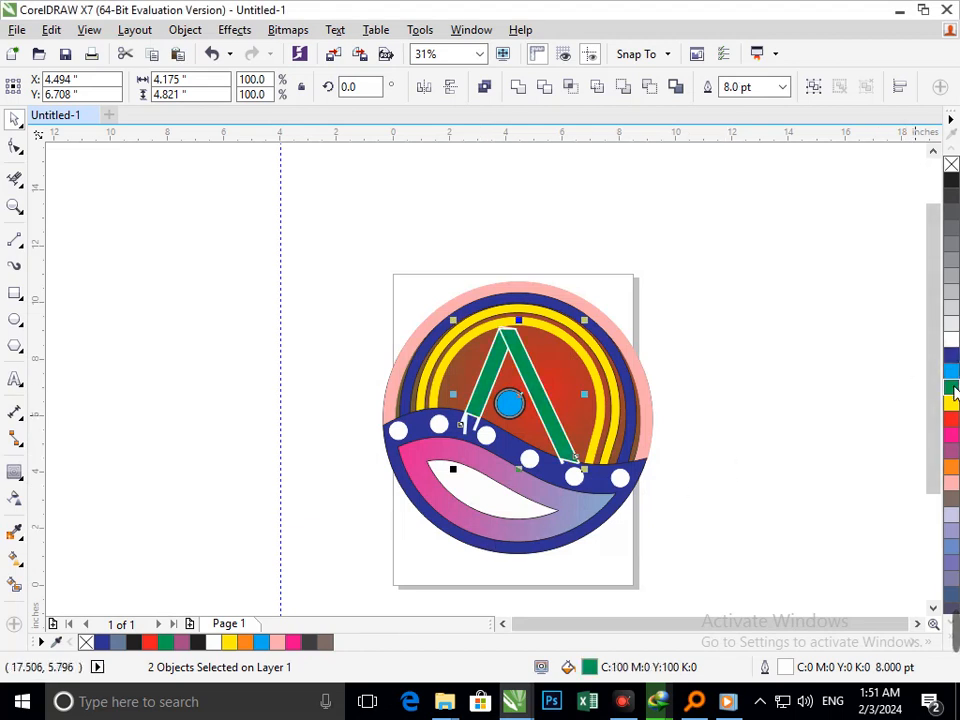
{"action": "left_click", "coordinate": [951, 493]}
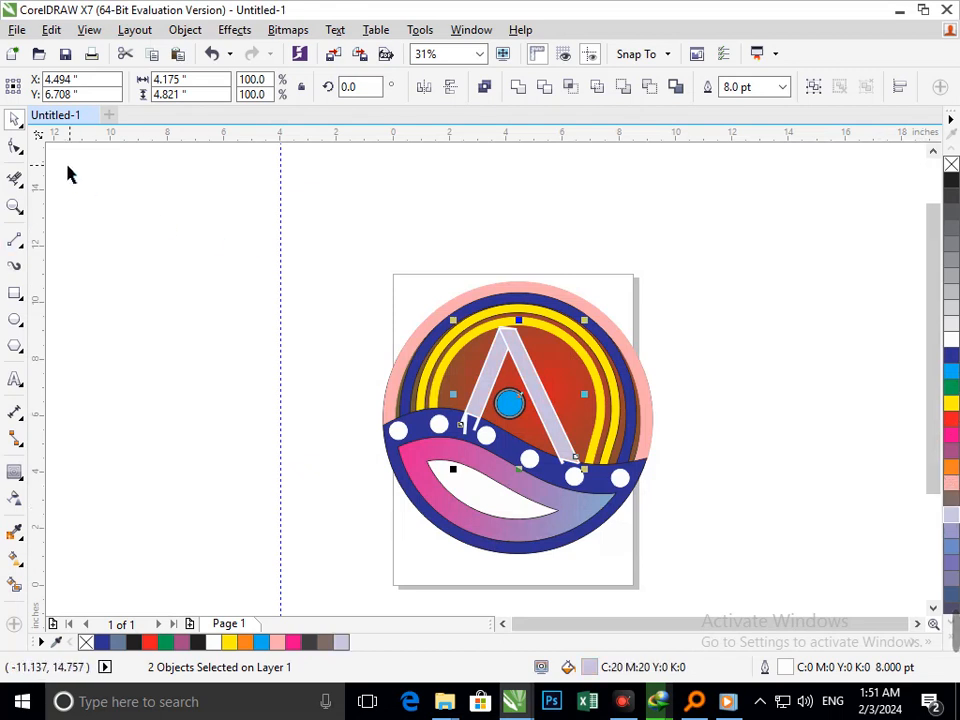
Step: Trim the white outline ends of the A's left leg that overhang the blue band, using Virtual Segment Delete
{"action": "left_click", "coordinate": [18, 179]}
{"action": "left_click_drag", "start_coordinate": [539, 464], "coordinate": [553, 477]}
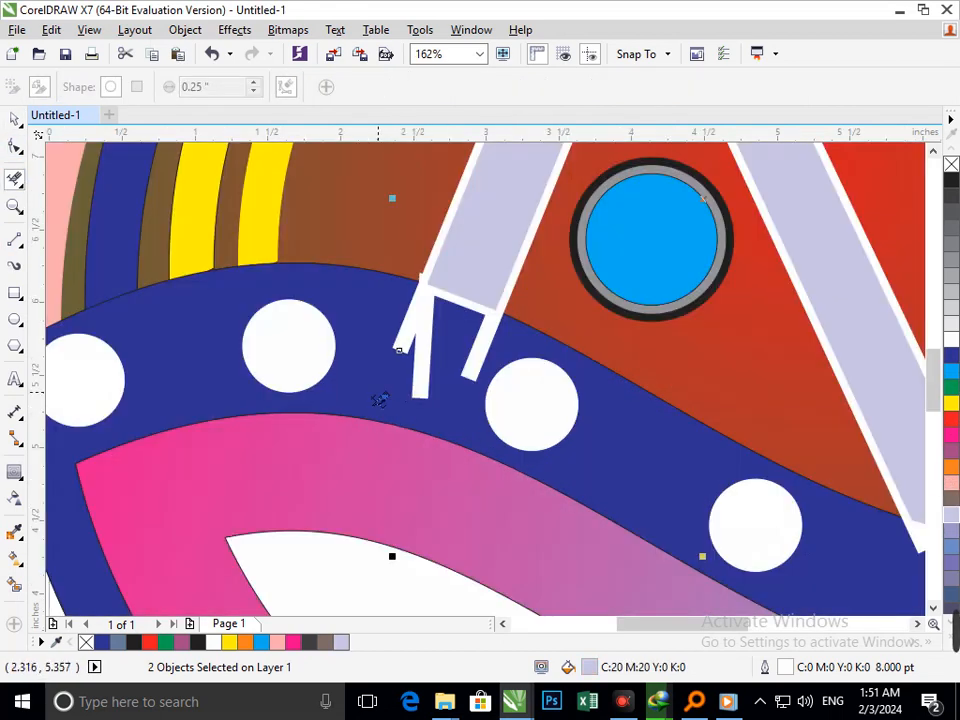
{"action": "left_click", "coordinate": [422, 373]}
{"action": "left_click", "coordinate": [411, 328]}
{"action": "left_click", "coordinate": [484, 350]}
{"action": "key", "text": "F3"}
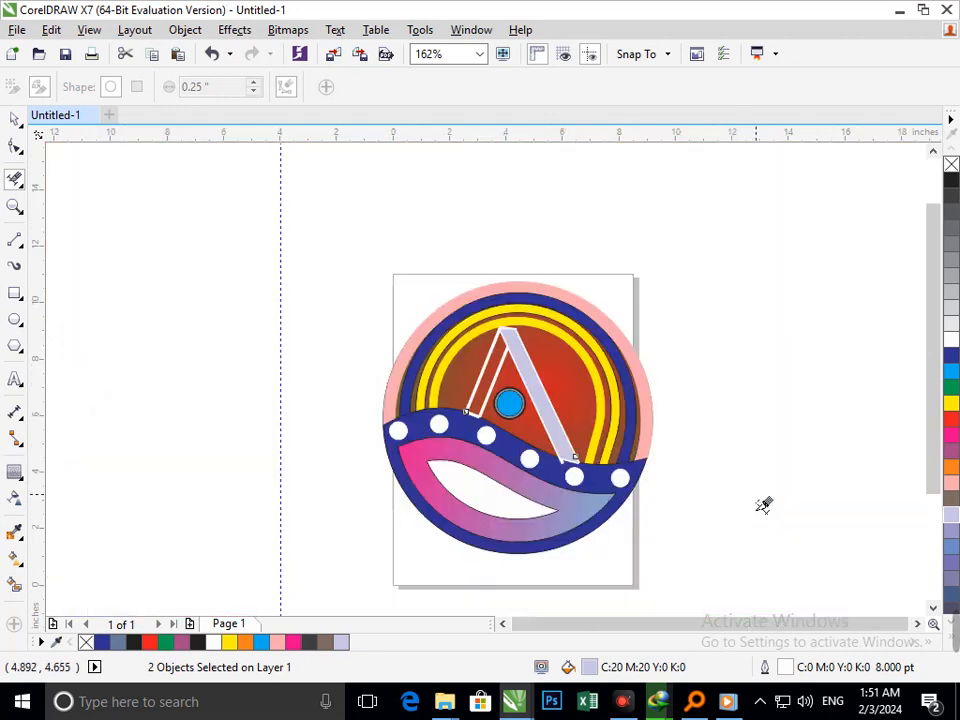
Step: Trim the outline stubs protruding below the foot of the A's right leg into the blue band
{"action": "left_click_drag", "start_coordinate": [524, 436], "coordinate": [620, 495]}
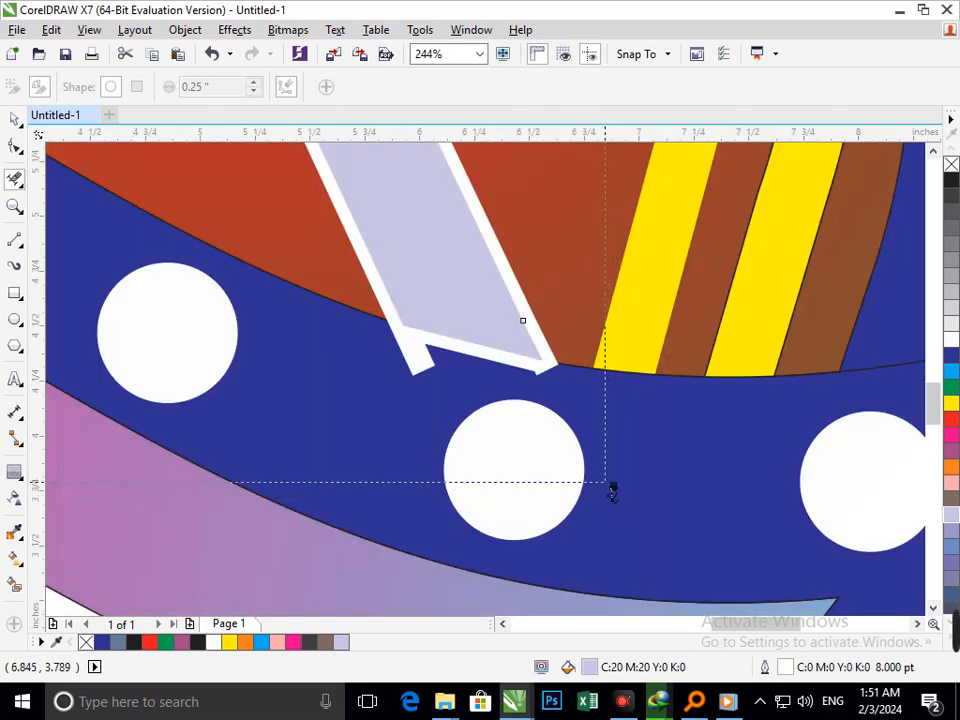
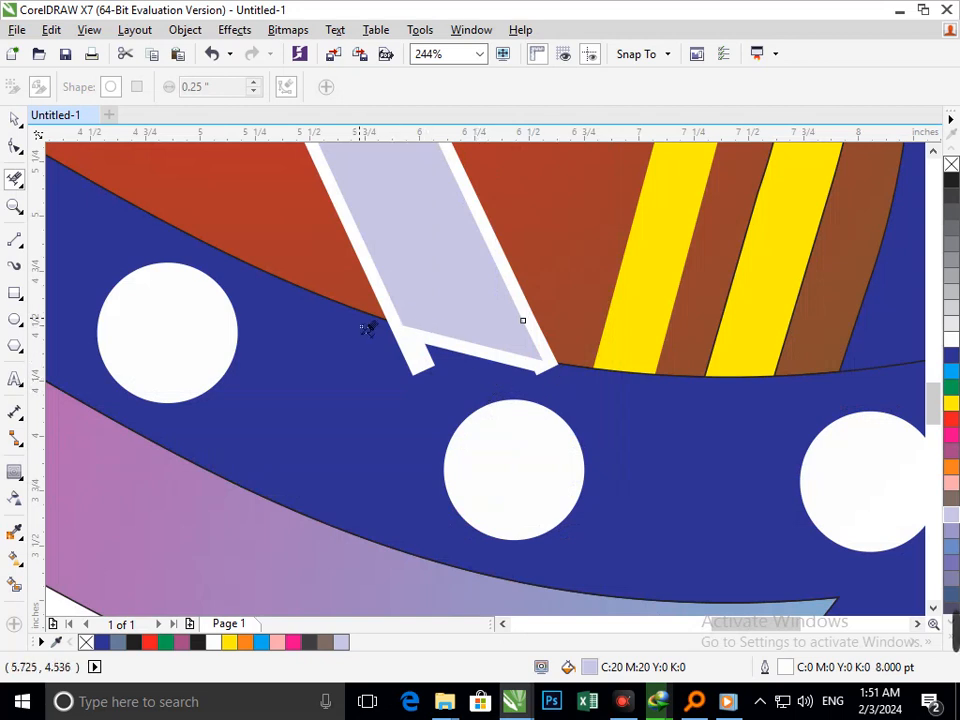
{"action": "scroll", "coordinate": [585, 413], "scroll_direction": "up", "scroll_amount": 4}
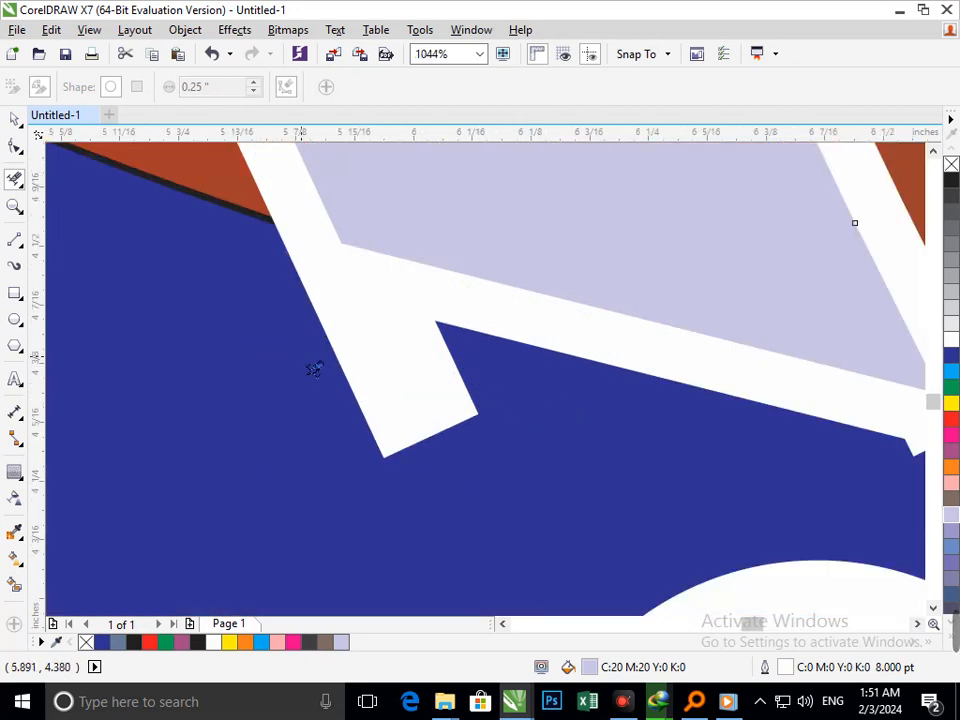
{"action": "left_click_drag", "start_coordinate": [304, 358], "coordinate": [541, 392]}
{"action": "key", "text": "F3"}
{"action": "key", "text": "F3"}
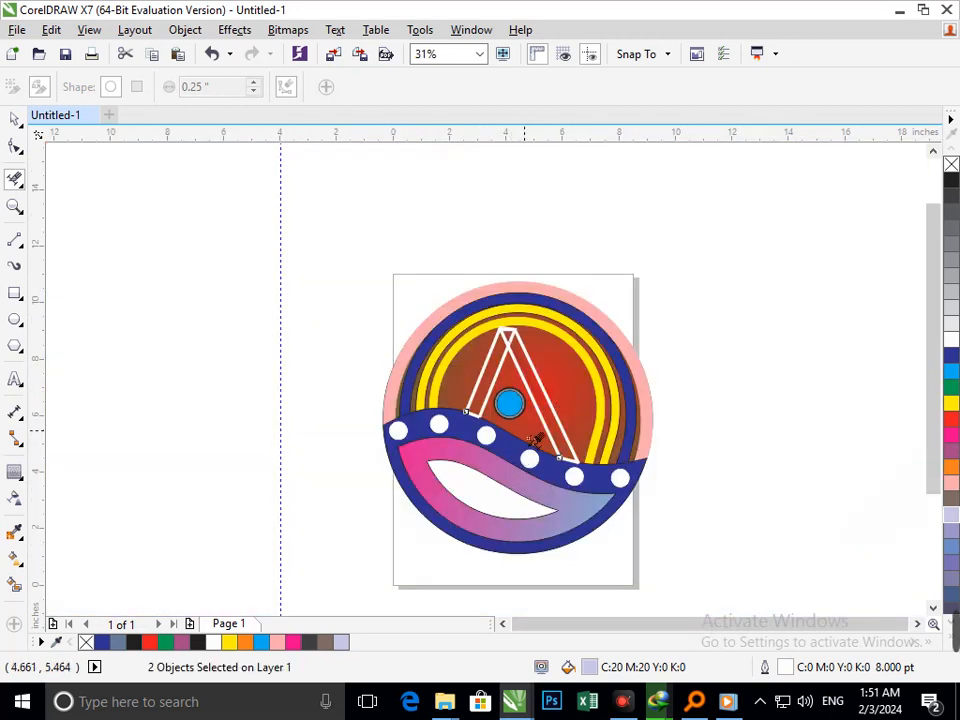
Step: Remove the crossing outline segments at the A's apex so the two legs join into one shape
{"action": "scroll", "coordinate": [535, 440], "scroll_direction": "up", "scroll_amount": 5}
{"action": "left_click", "coordinate": [558, 455]}
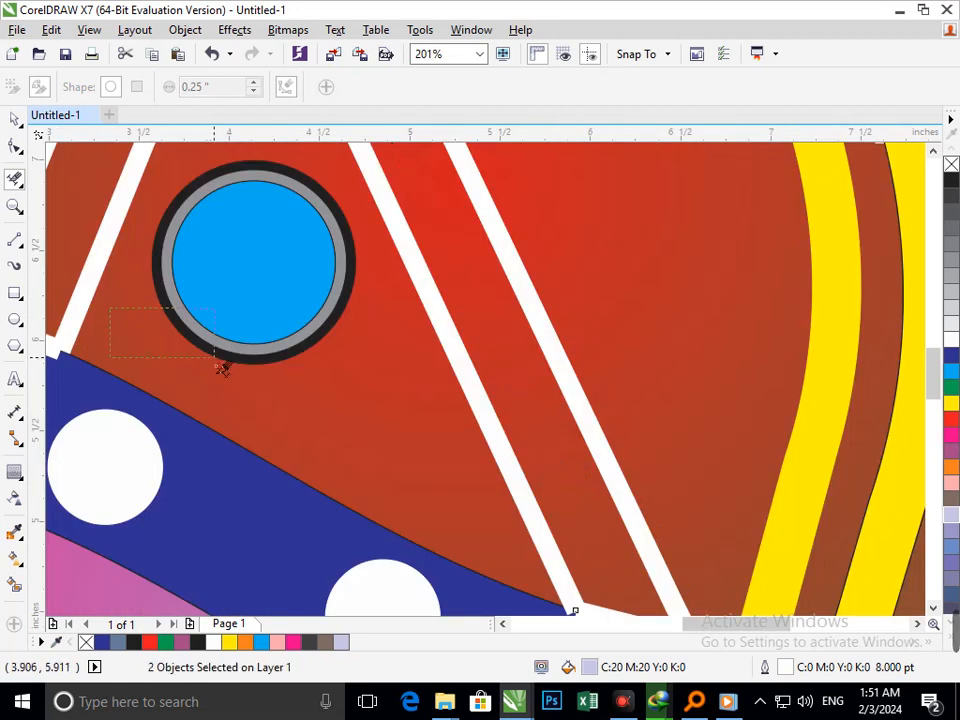
{"action": "key", "text": "F3"}
{"action": "scroll", "coordinate": [493, 374], "scroll_direction": "up", "scroll_amount": 6}
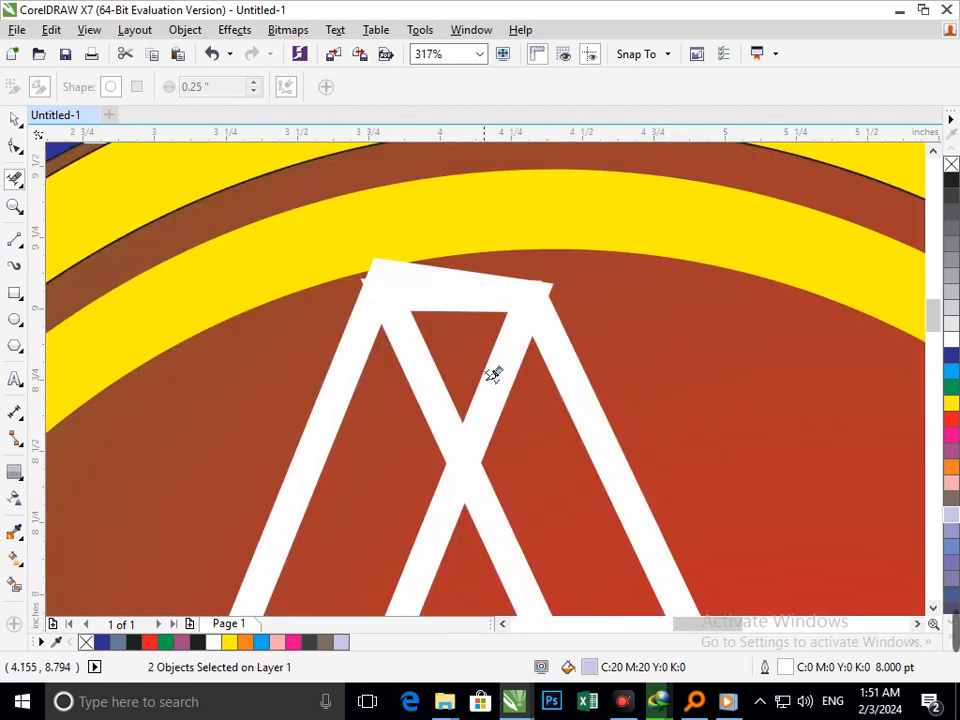
{"action": "left_click", "coordinate": [493, 374]}
{"action": "left_click", "coordinate": [435, 403]}
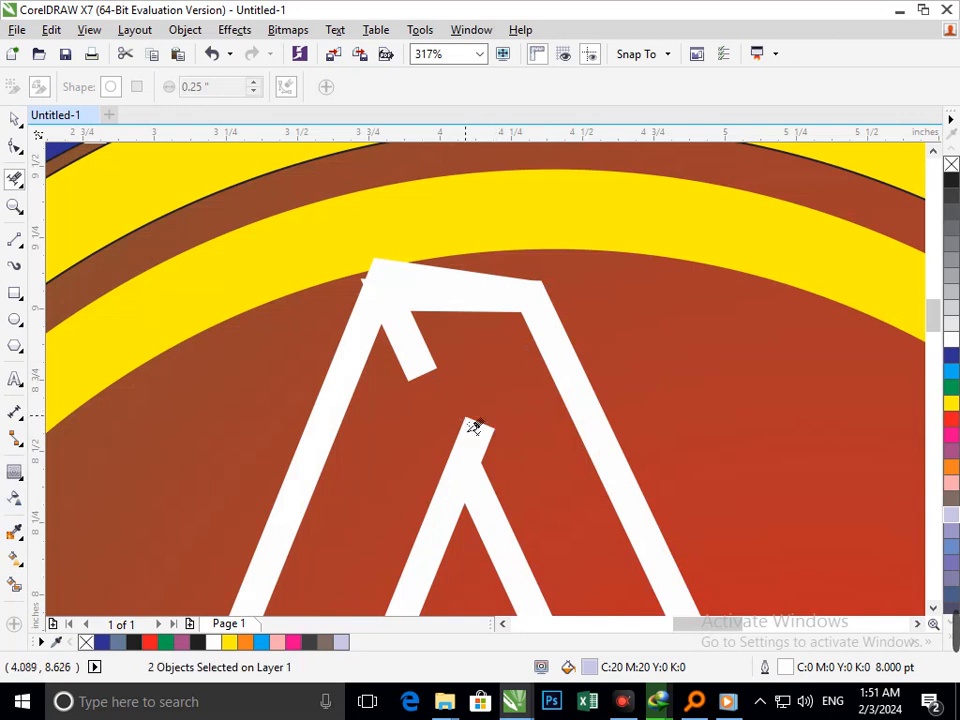
{"action": "left_click", "coordinate": [474, 426]}
{"action": "left_click", "coordinate": [411, 362]}
Step: Try to fill the inside of the A with Smart Fill and color it red, C0 M100 Y100 K0
{"action": "left_click", "coordinate": [12, 583]}
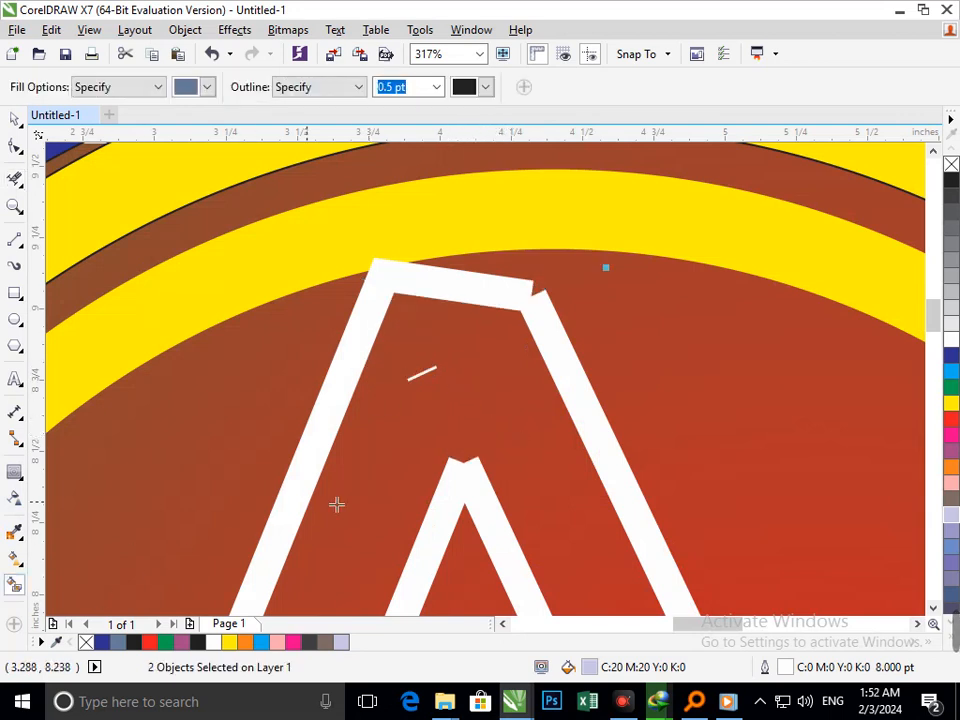
{"action": "left_click", "coordinate": [403, 489]}
{"action": "left_click", "coordinate": [951, 420]}
{"action": "key", "text": "F4"}
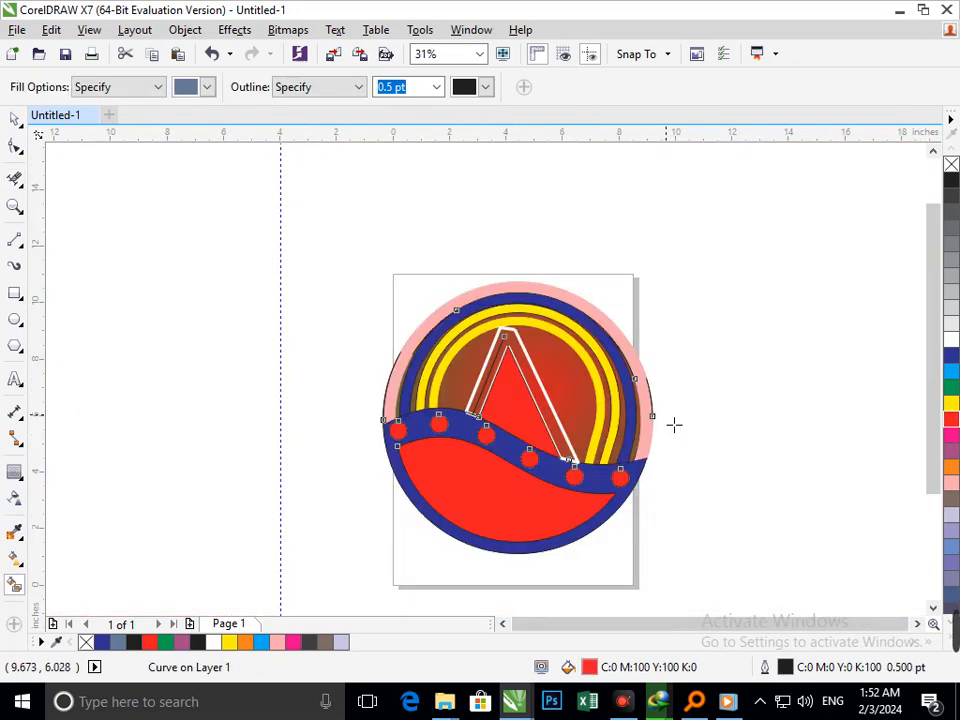
Step: Undo the red smart fill and a stray smart fill made outside the logo
{"action": "key", "text": "ctrl+z"}
{"action": "key", "text": "ctrl+z"}
{"action": "key", "text": "ctrl+z"}
{"action": "key", "text": "ctrl+z"}
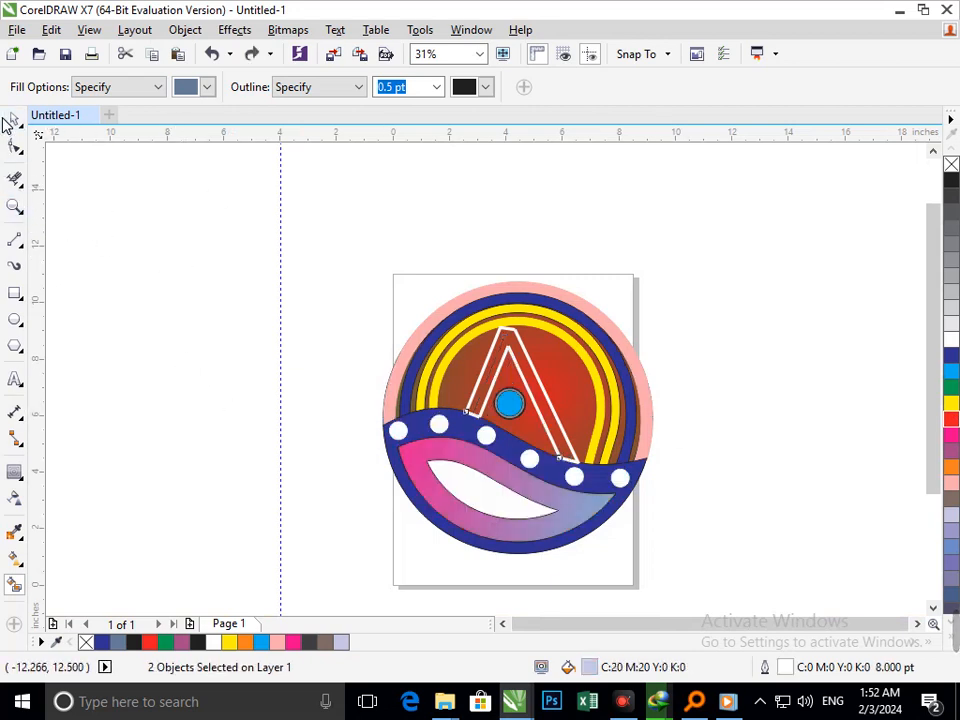
{"action": "left_click", "coordinate": [101, 295]}
{"action": "key", "text": "space"}
{"action": "key", "text": "ctrl+z"}
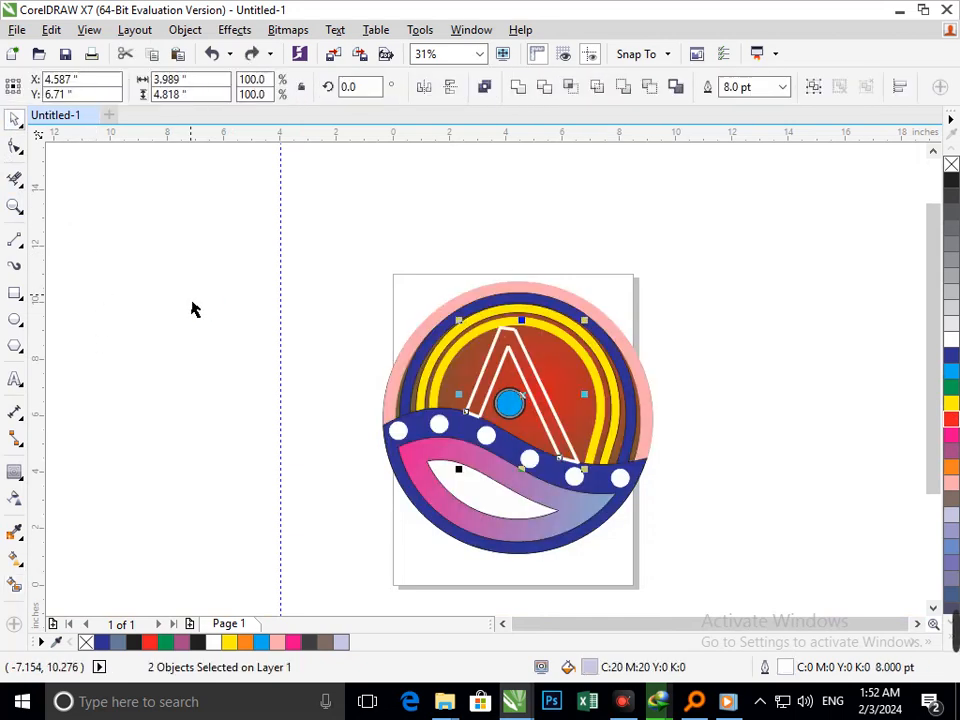
Step: Try moving the outline of the A's right leg aside and undo the move
{"action": "left_click", "coordinate": [804, 450]}
{"action": "left_click_drag", "start_coordinate": [567, 446], "coordinate": [529, 450]}
{"action": "key", "text": "ctrl+z"}
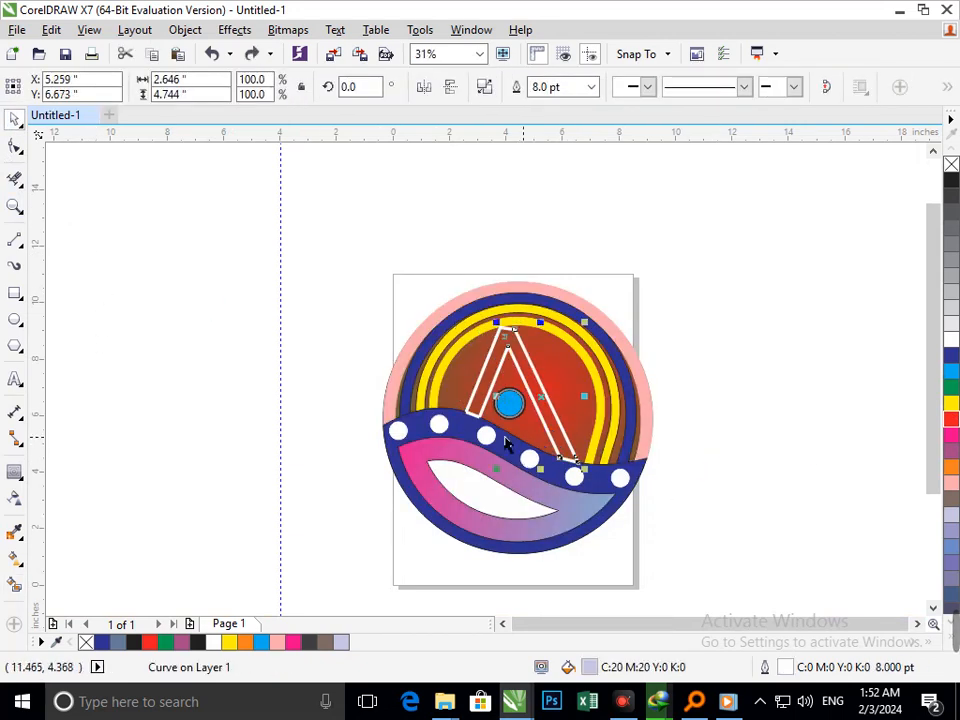
Step: Smart-fill the area between the A's outlines and color the new shape cyan, C100 M0 Y0 K0
{"action": "left_click", "coordinate": [15, 585]}
{"action": "left_click", "coordinate": [490, 425]}
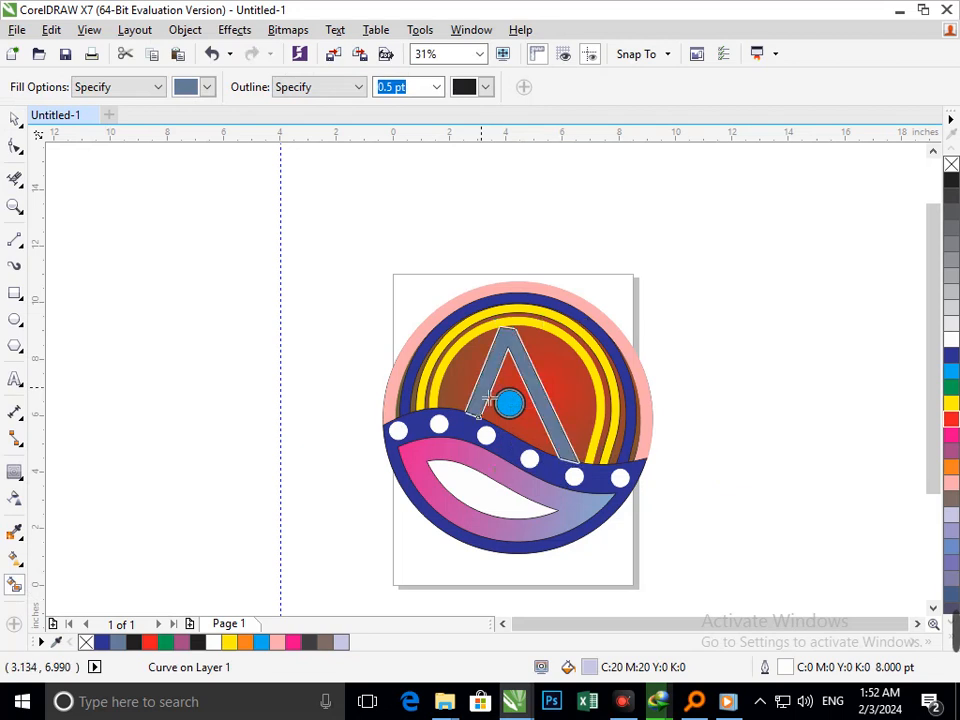
{"action": "left_click", "coordinate": [950, 355]}
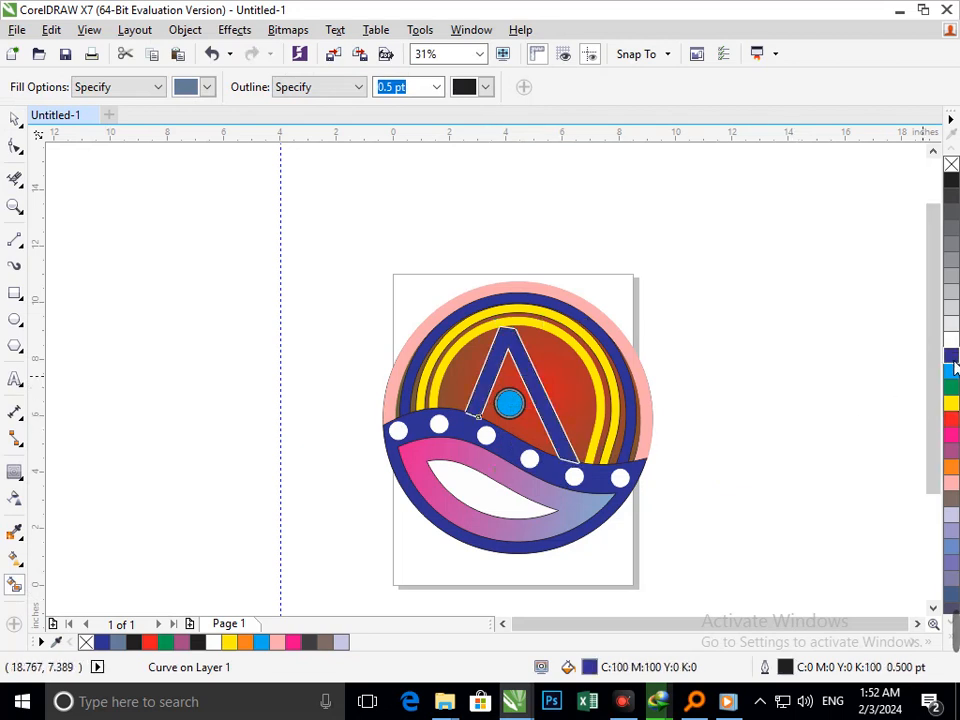
{"action": "left_click", "coordinate": [950, 386]}
{"action": "left_click", "coordinate": [951, 372]}
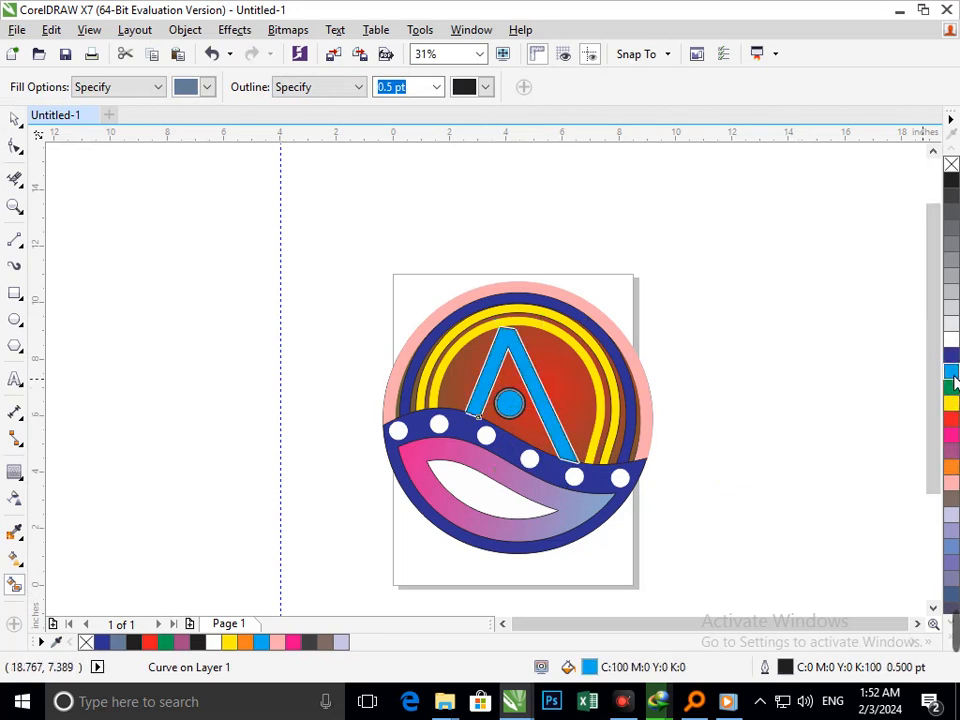
Step: Undo the accidental smart fill made outside the logo
{"action": "left_click", "coordinate": [843, 378]}
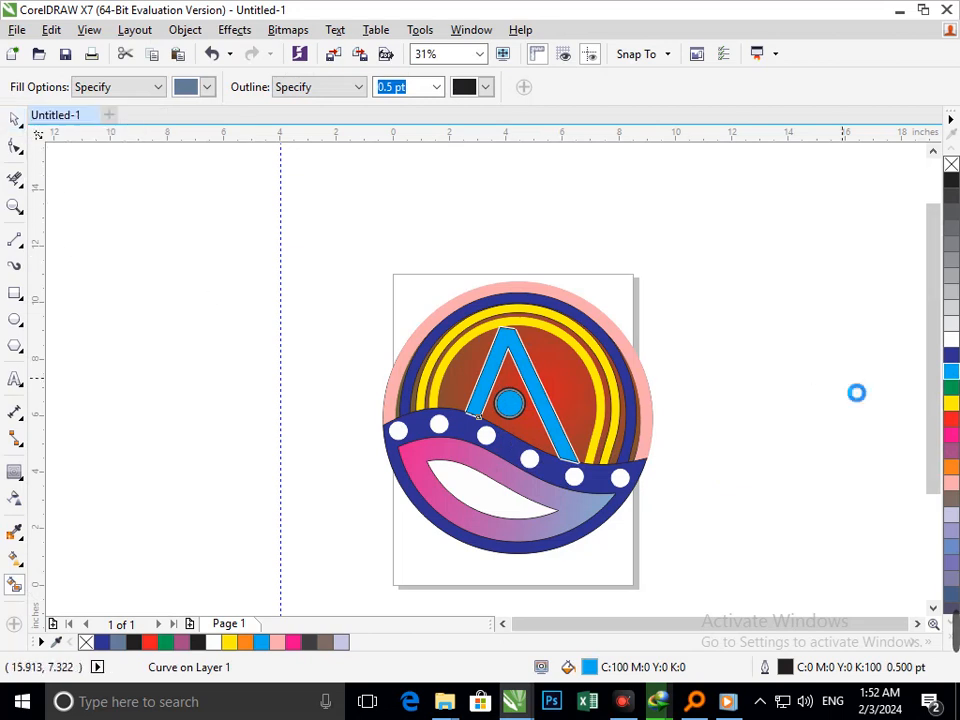
{"action": "left_click", "coordinate": [15, 119]}
{"action": "left_click", "coordinate": [208, 240]}
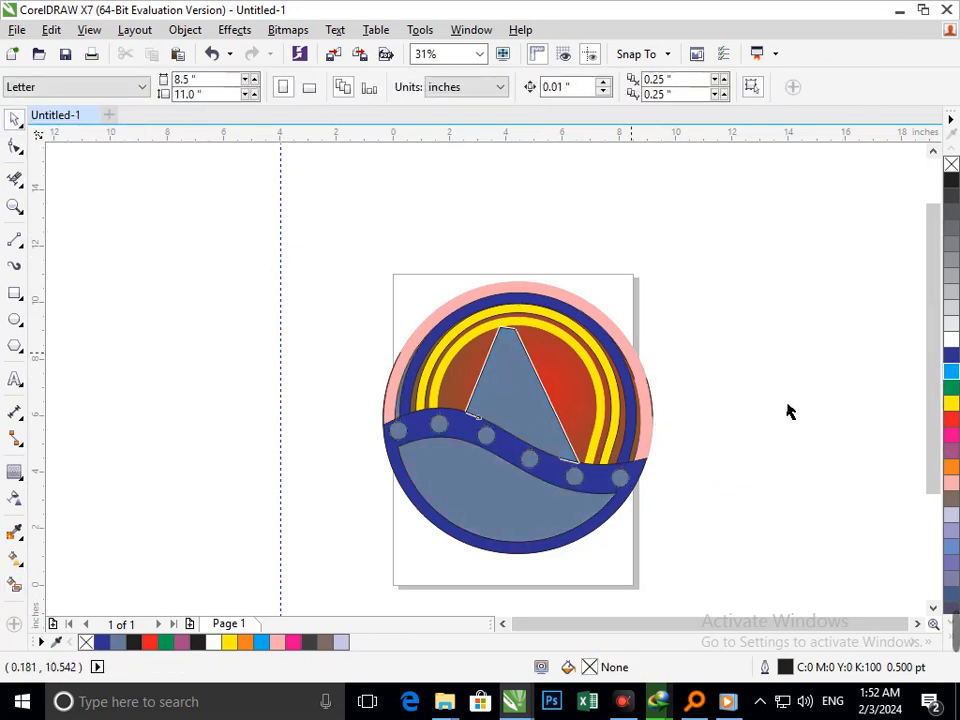
{"action": "key", "text": "ctrl+z"}
Step: Try shifting the cyan A away from its white outline and undo the shift
{"action": "left_click", "coordinate": [863, 407]}
{"action": "key", "text": "F2"}
{"action": "left_click_drag", "start_coordinate": [392, 304], "coordinate": [670, 508]}
{"action": "left_click_drag", "start_coordinate": [546, 467], "coordinate": [514, 465]}
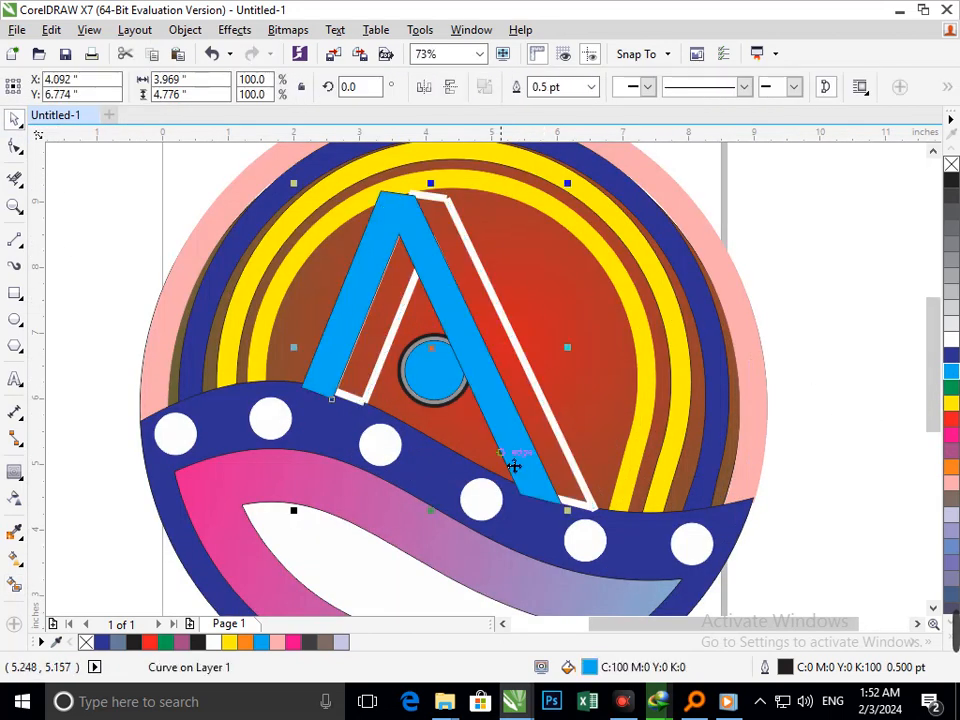
{"action": "key", "text": "ctrl+z"}
Step: Try deleting the cyan A shape and undo the deletion
{"action": "left_click", "coordinate": [868, 469]}
{"action": "left_click_drag", "start_coordinate": [564, 493], "coordinate": [501, 505]}
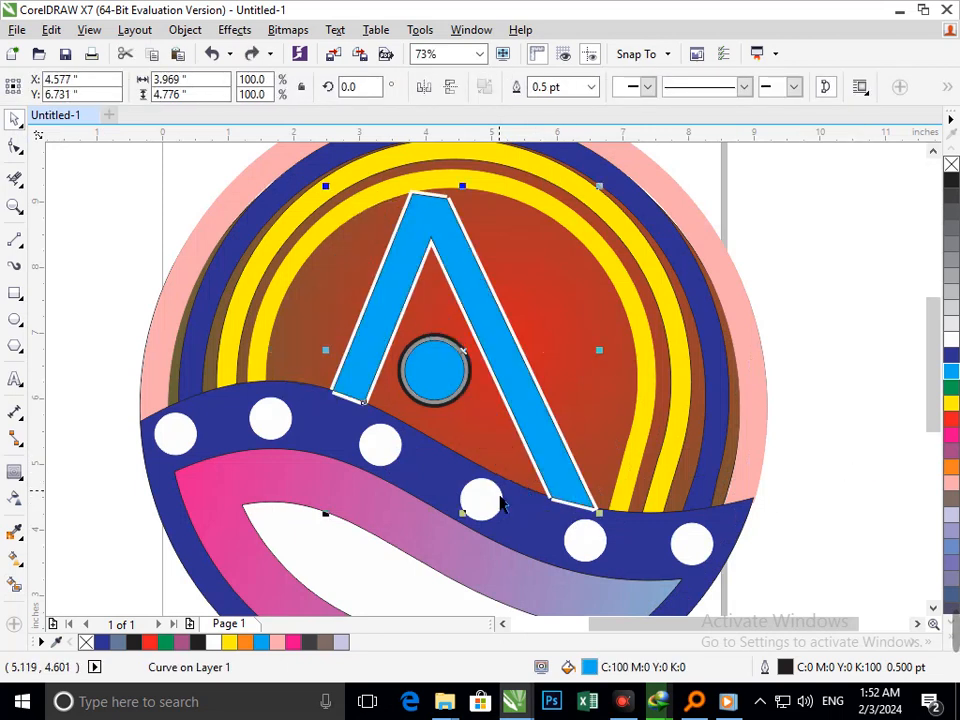
{"action": "key", "text": "Delete"}
{"action": "key", "text": "ctrl+z"}
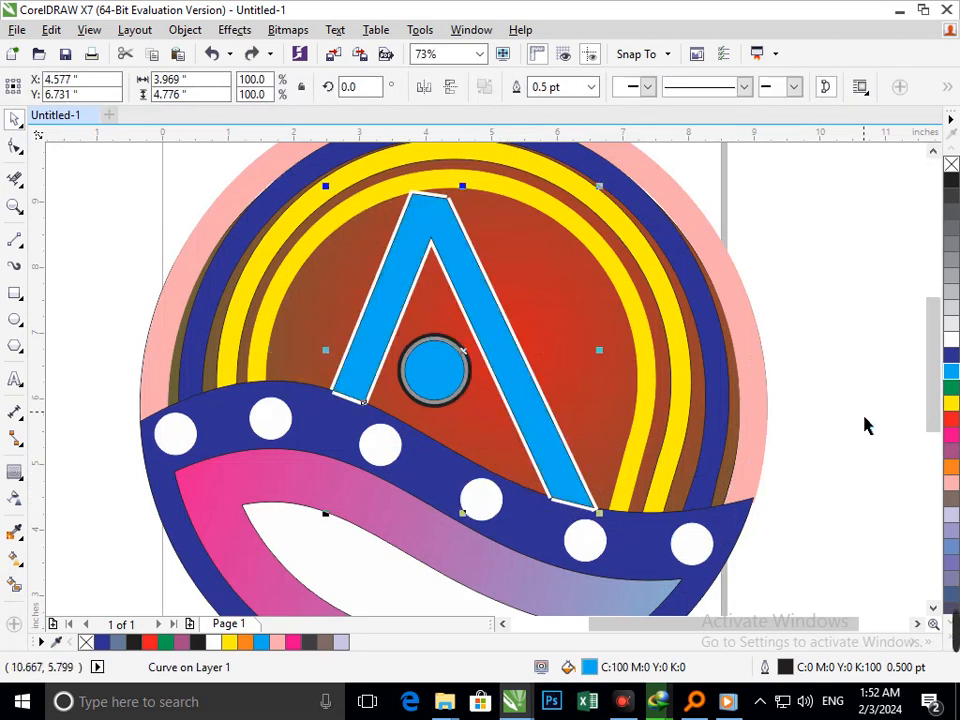
Step: Bring the blue wavy band to the front so it overlaps the feet of the A
{"action": "left_click", "coordinate": [864, 424]}
{"action": "left_click_drag", "start_coordinate": [626, 553], "coordinate": [639, 618]}
{"action": "key", "text": "shift+Page_Up"}
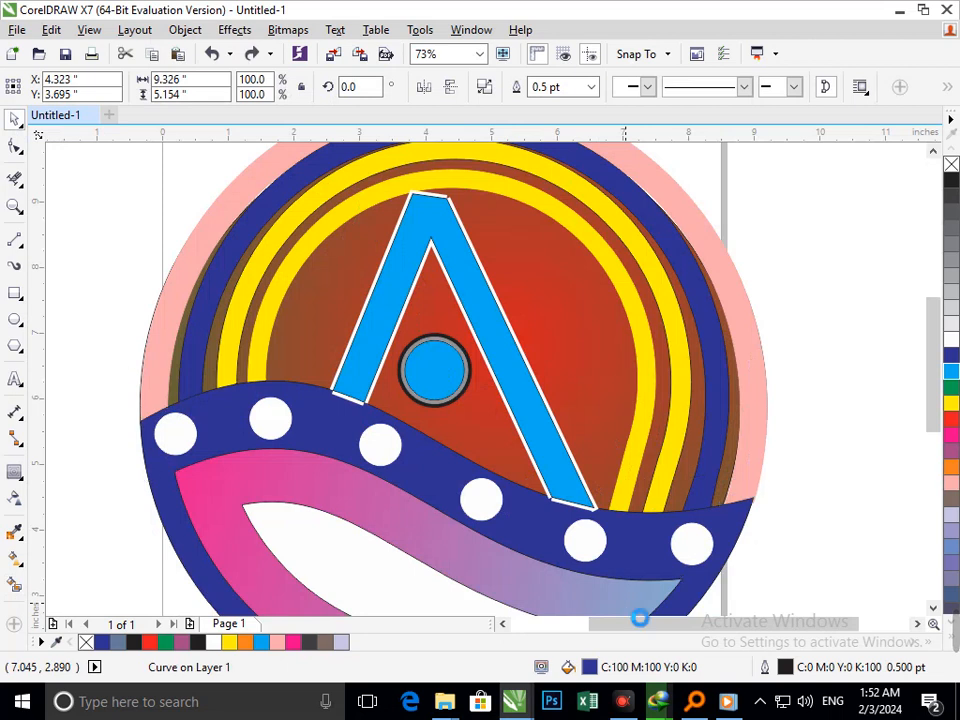
{"action": "left_click", "coordinate": [879, 445]}
{"action": "scroll", "coordinate": [533, 384], "scroll_direction": "down", "scroll_amount": 3}
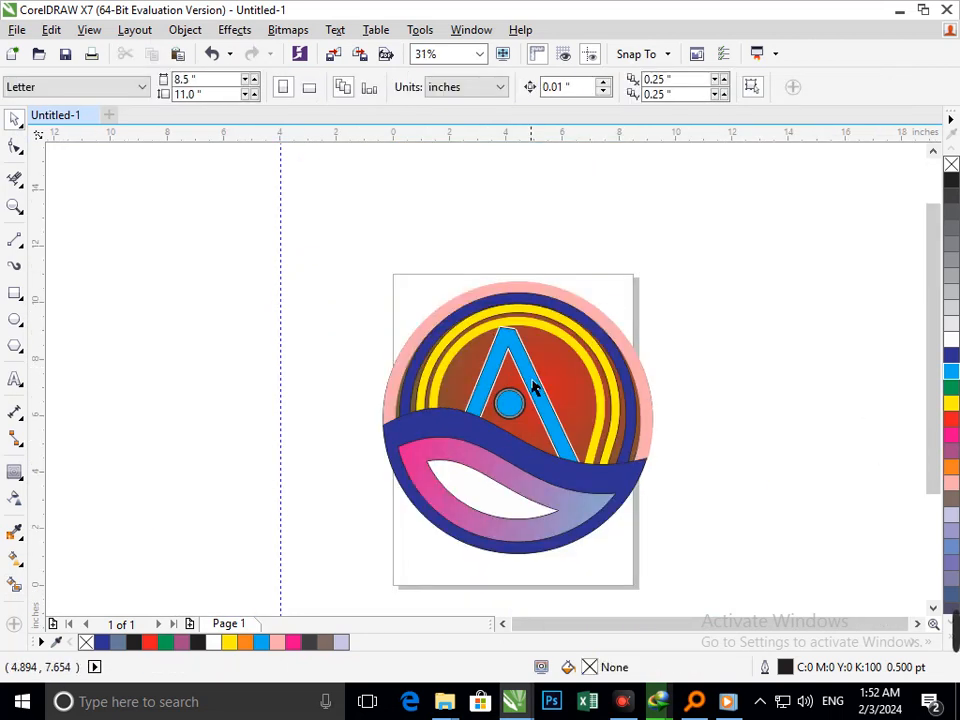
Step: Select the cyan A, try moving it toward the yellow rings, and undo the move
{"action": "scroll", "coordinate": [542, 425], "scroll_direction": "up", "scroll_amount": 2}
{"action": "left_click_drag", "start_coordinate": [592, 460], "coordinate": [657, 440]}
{"action": "key", "text": "ctrl+z"}
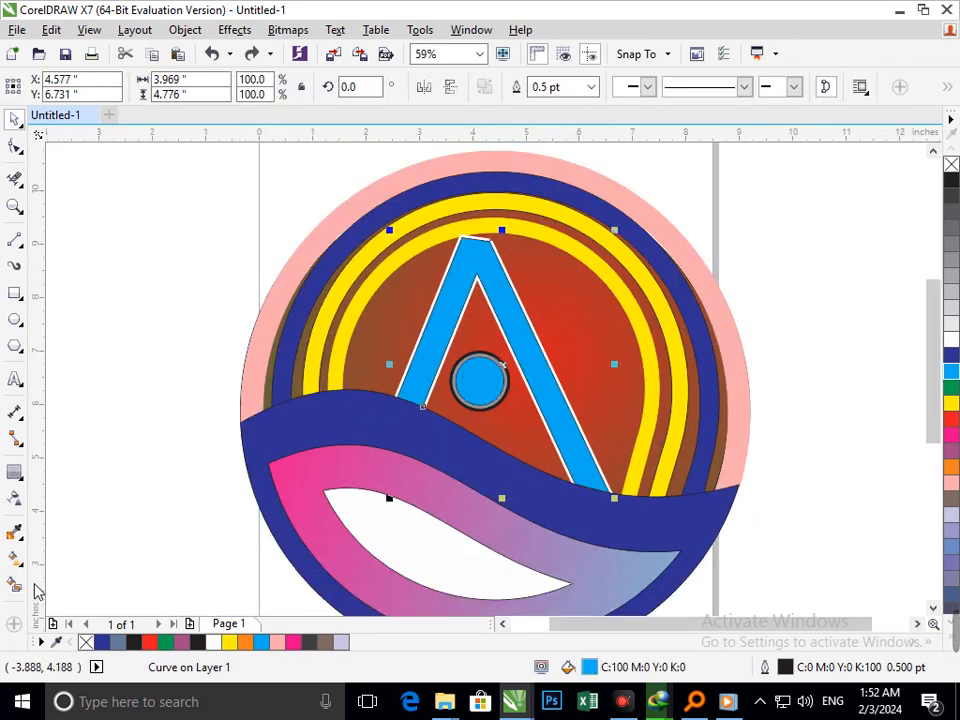
Step: Add a two-step inside contour with a 0.079 inch offset to the cyan A
{"action": "left_click", "coordinate": [18, 475]}
{"action": "left_click", "coordinate": [67, 496]}
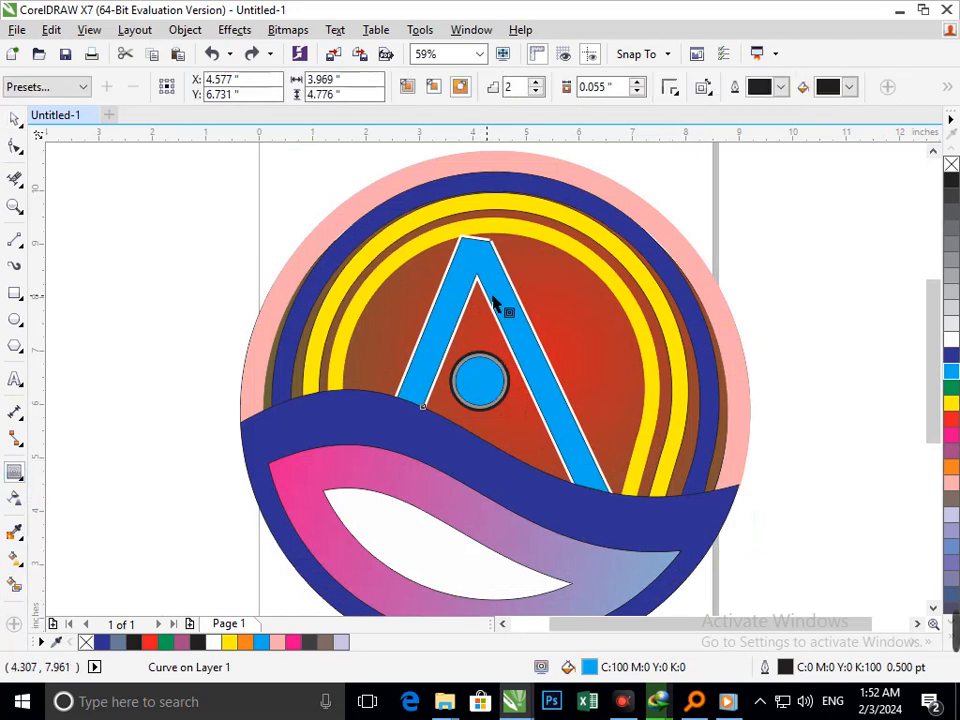
{"action": "left_click_drag", "start_coordinate": [421, 407], "coordinate": [406, 376]}
Step: Try a white fill on the contoured A, undo it, and break the contour group apart
{"action": "left_click", "coordinate": [951, 342]}
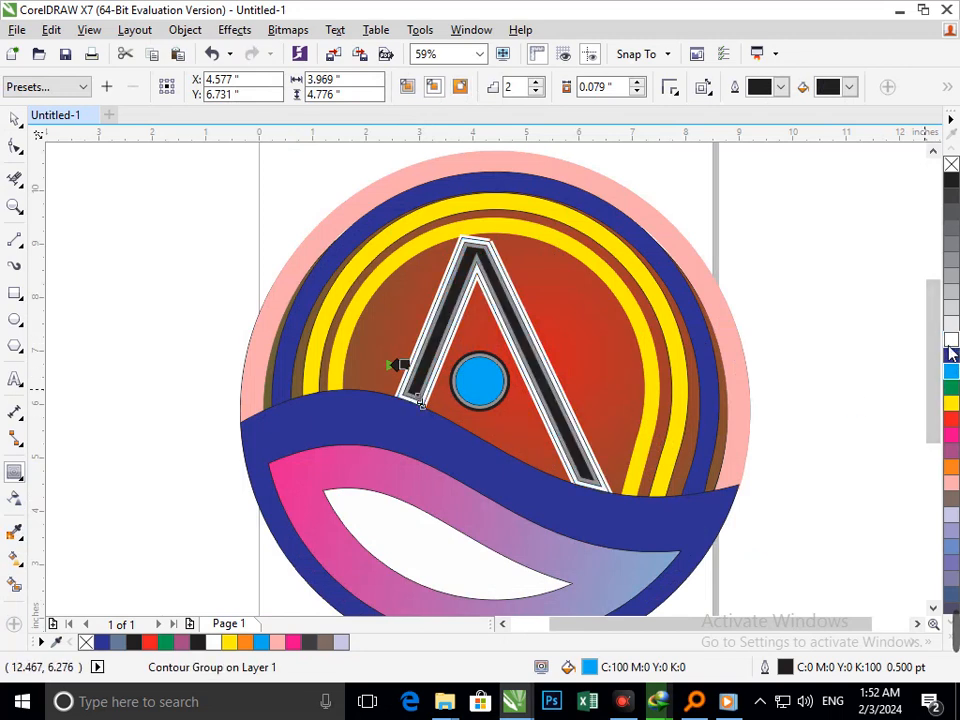
{"action": "key", "text": "ctrl+z"}
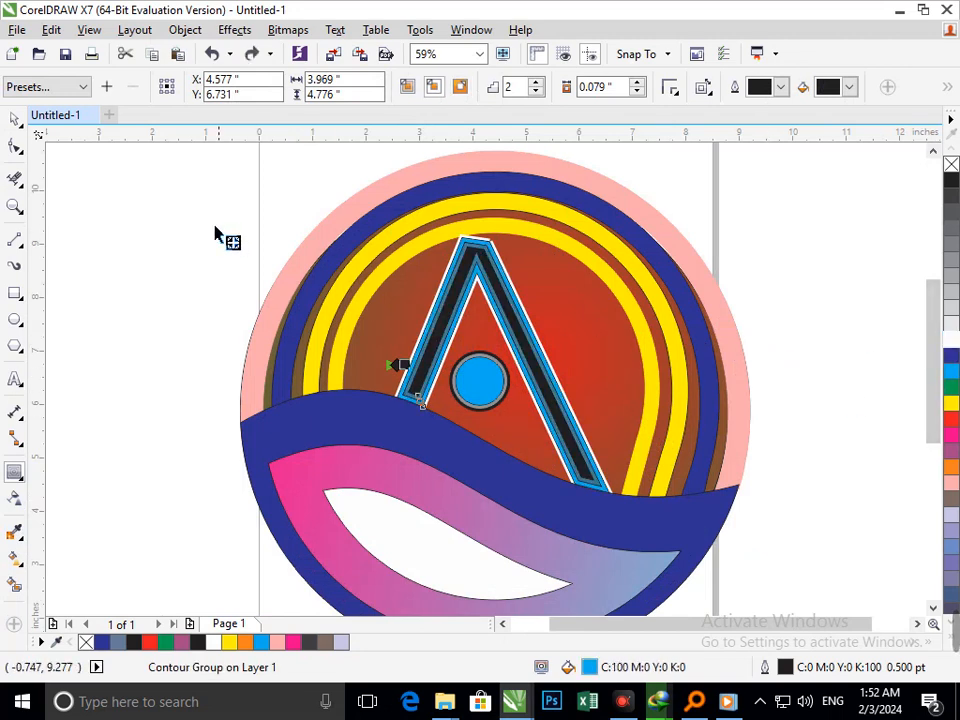
{"action": "left_click", "coordinate": [185, 30]}
{"action": "left_click", "coordinate": [228, 309]}
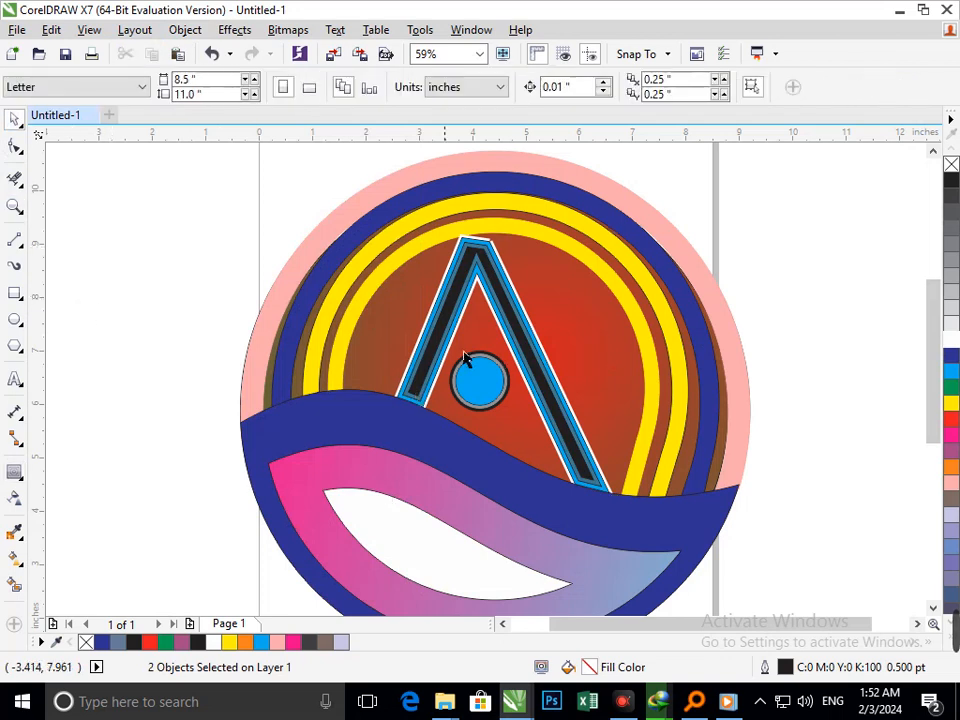
Step: Group the two inner contour shapes of the A and fill them yellow, trying white and red fills first
{"action": "key", "text": "ctrl+g"}
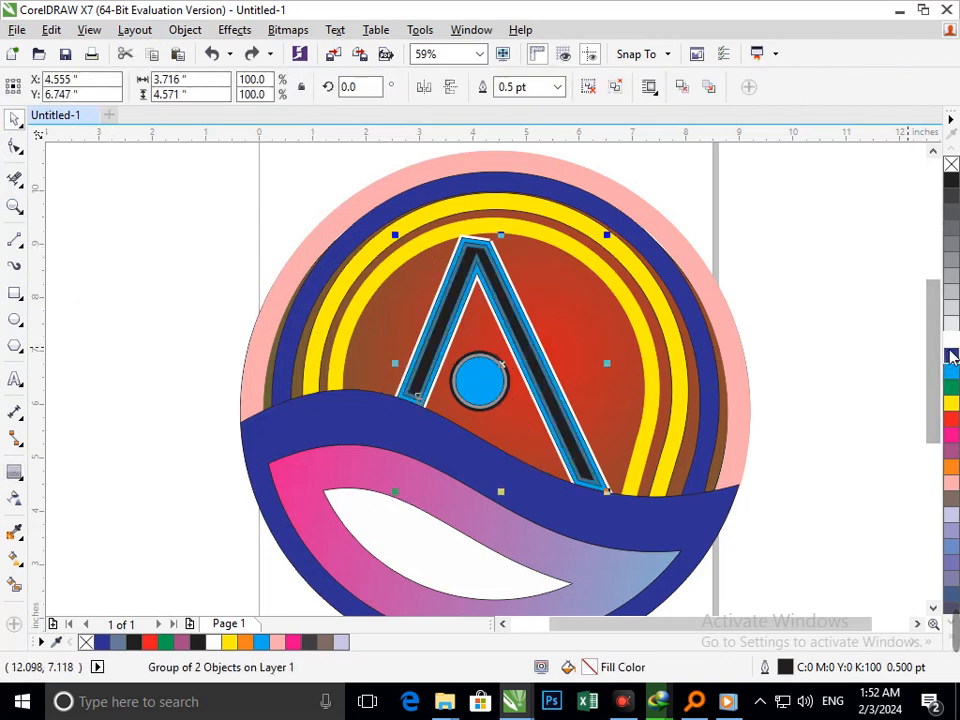
{"action": "left_click", "coordinate": [951, 355]}
{"action": "left_click", "coordinate": [951, 342]}
{"action": "left_click", "coordinate": [951, 418]}
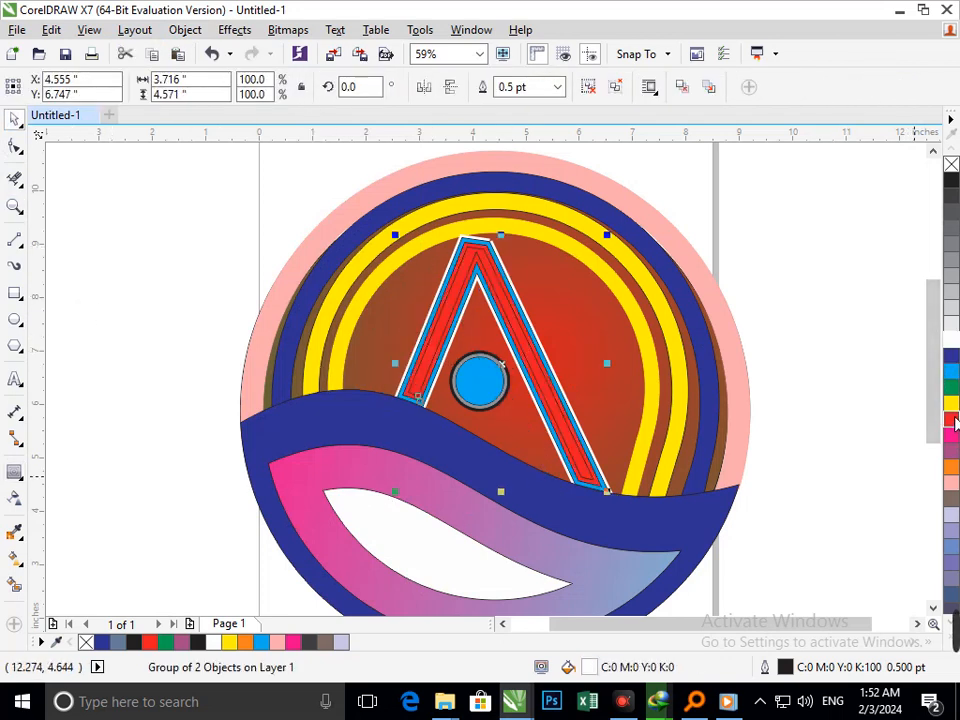
{"action": "left_click", "coordinate": [951, 402]}
{"action": "left_click", "coordinate": [857, 523]}
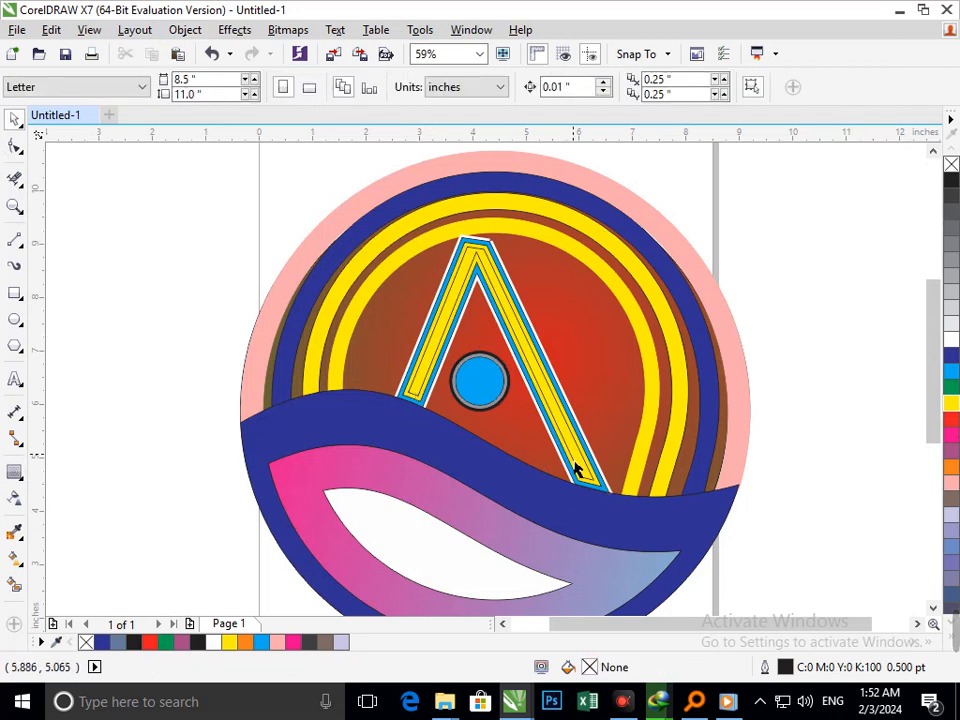
Step: Ungroup the two inner contour shapes of the A and fill the innermost one white
{"action": "left_click_drag", "start_coordinate": [575, 463], "coordinate": [439, 448]}
{"action": "key", "text": "ctrl+z"}
{"action": "left_click", "coordinate": [609, 88]}
{"action": "left_click", "coordinate": [897, 289]}
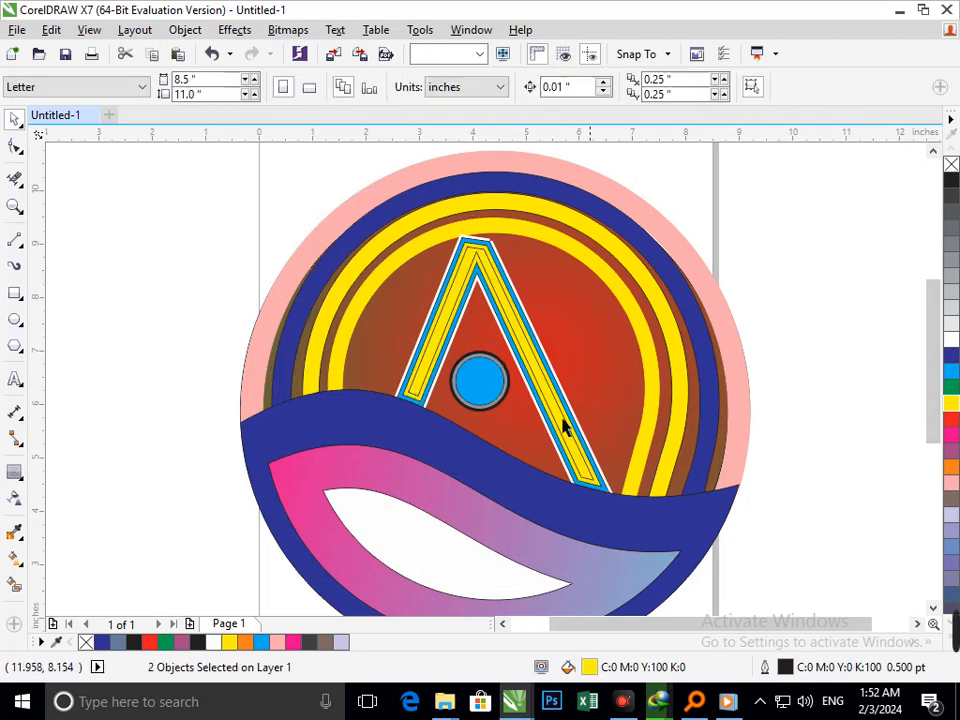
{"action": "left_click_drag", "start_coordinate": [555, 420], "coordinate": [497, 413]}
{"action": "key", "text": "ctrl+z"}
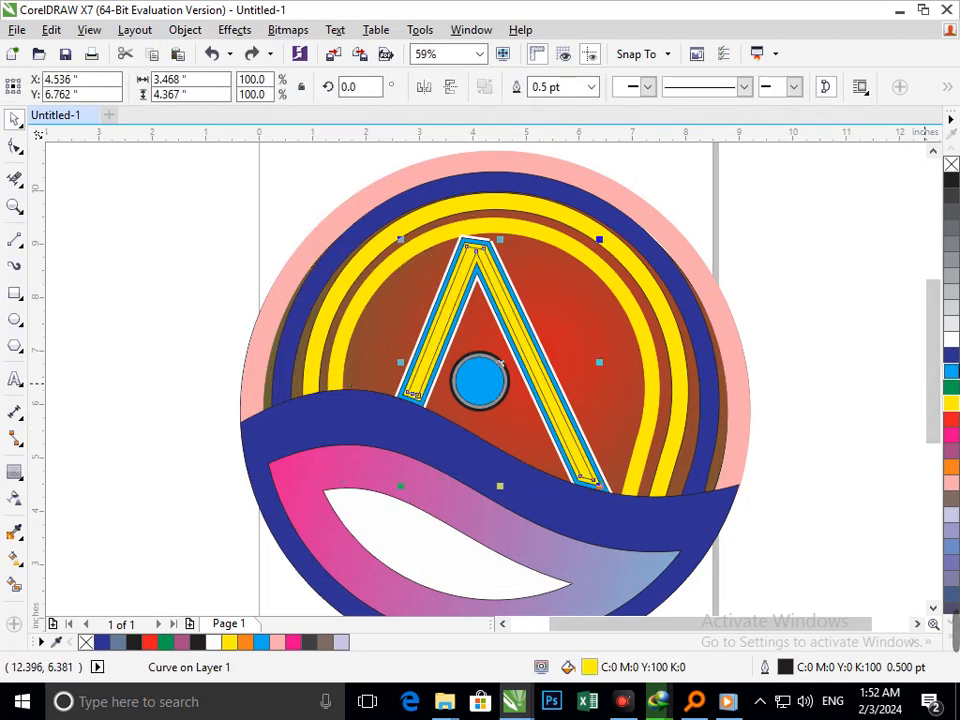
{"action": "left_click", "coordinate": [951, 342]}
{"action": "left_click", "coordinate": [868, 465]}
Step: Fill the yellow contour shape around the white centre of the A with red
{"action": "scroll", "coordinate": [622, 510], "scroll_direction": "up", "scroll_amount": 4}
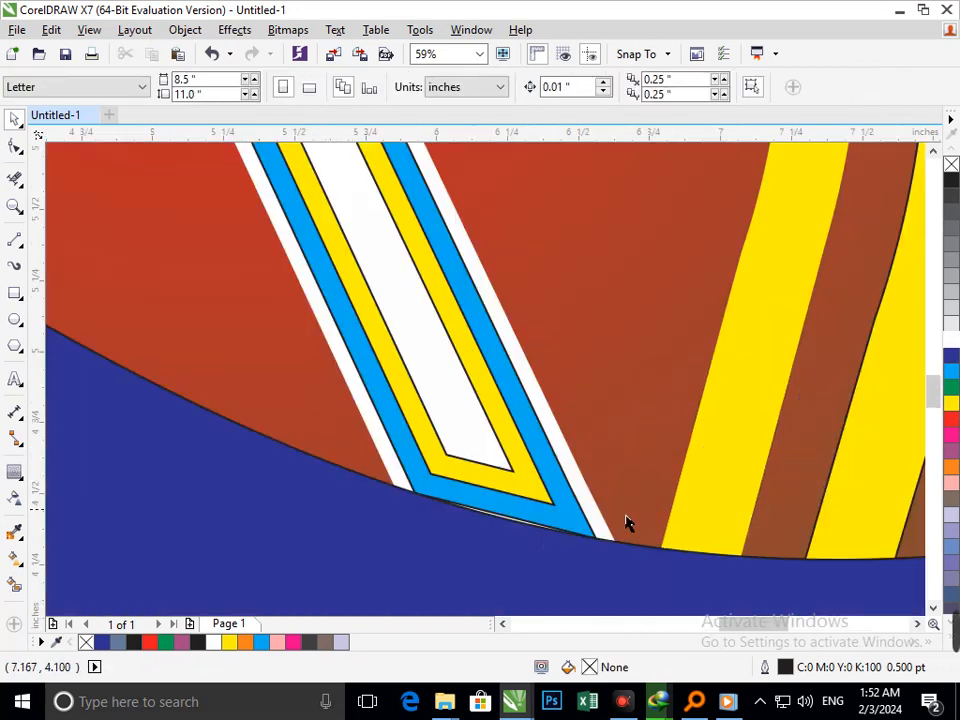
{"action": "left_click", "coordinate": [540, 500]}
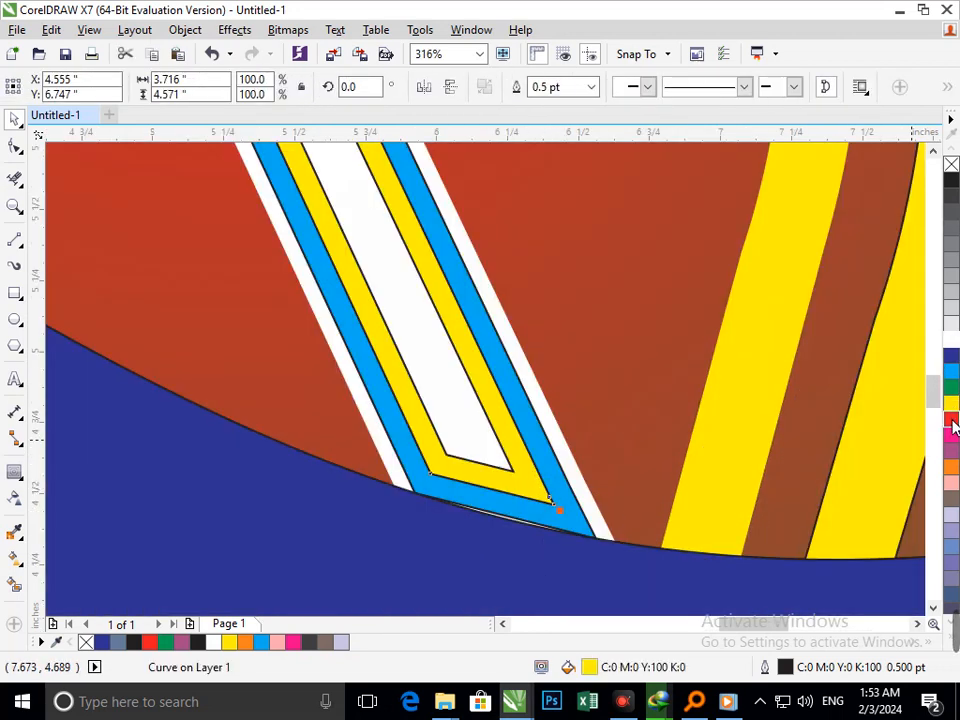
{"action": "left_click", "coordinate": [951, 424]}
{"action": "scroll", "coordinate": [618, 488], "scroll_direction": "down", "scroll_amount": 4}
{"action": "scroll", "coordinate": [511, 434], "scroll_direction": "down", "scroll_amount": 2}
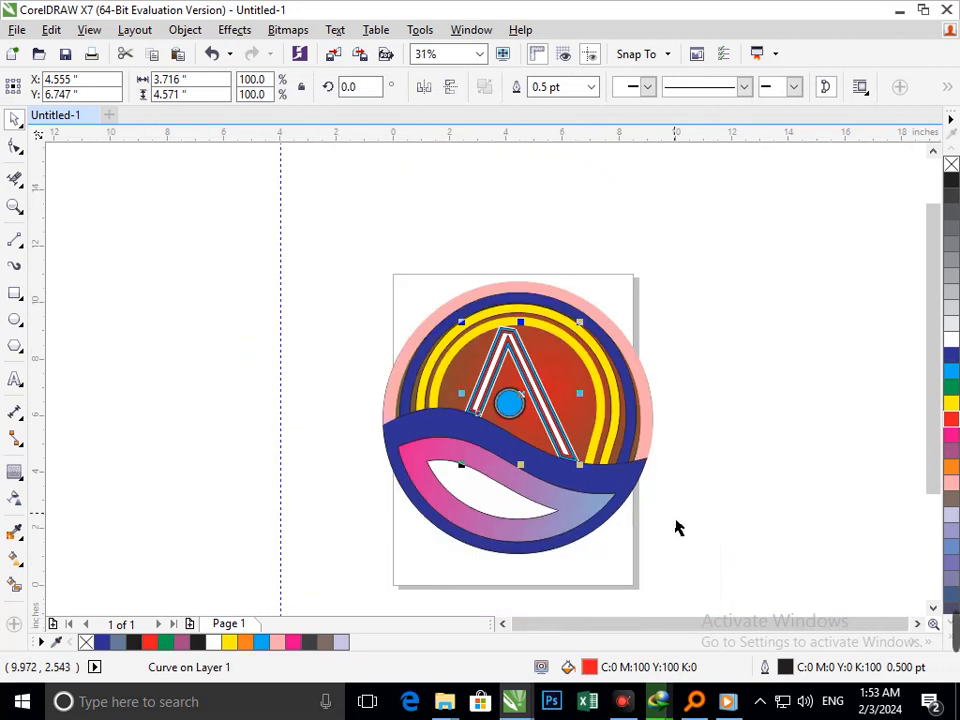
{"action": "left_click", "coordinate": [675, 527]}
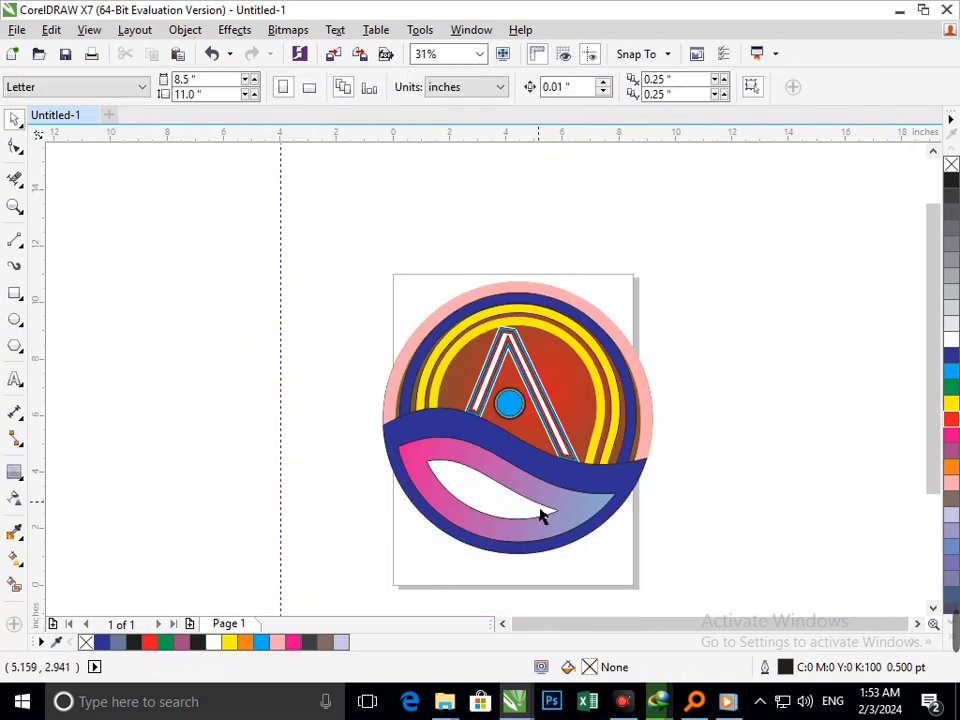
Step: Fill the cyan shape surrounding the red contour of the A with black
{"action": "scroll", "coordinate": [563, 450], "scroll_direction": "up", "scroll_amount": 3}
{"action": "left_click", "coordinate": [572, 405]}
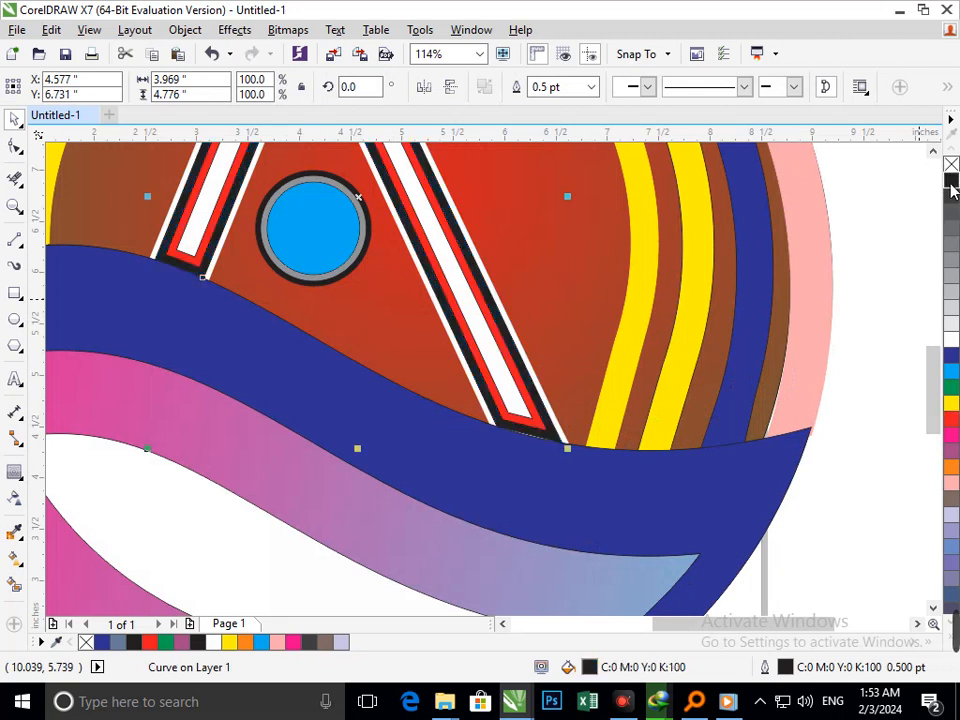
{"action": "scroll", "coordinate": [582, 468], "scroll_direction": "down", "scroll_amount": 3}
{"action": "left_click", "coordinate": [718, 540]}
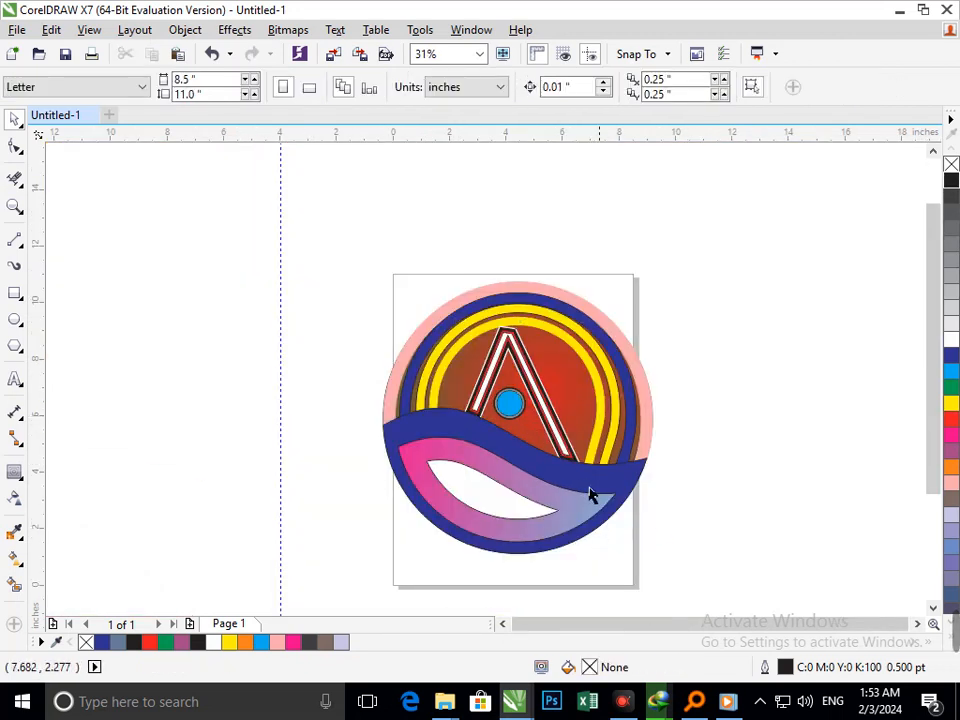
Step: Try moving the pink-to-blue gradient shape and enlarging the white leaf inside it, undoing both changes
{"action": "left_click_drag", "start_coordinate": [584, 494], "coordinate": [364, 521]}
{"action": "key", "text": "ctrl+z"}
{"action": "key", "text": "ctrl+z"}
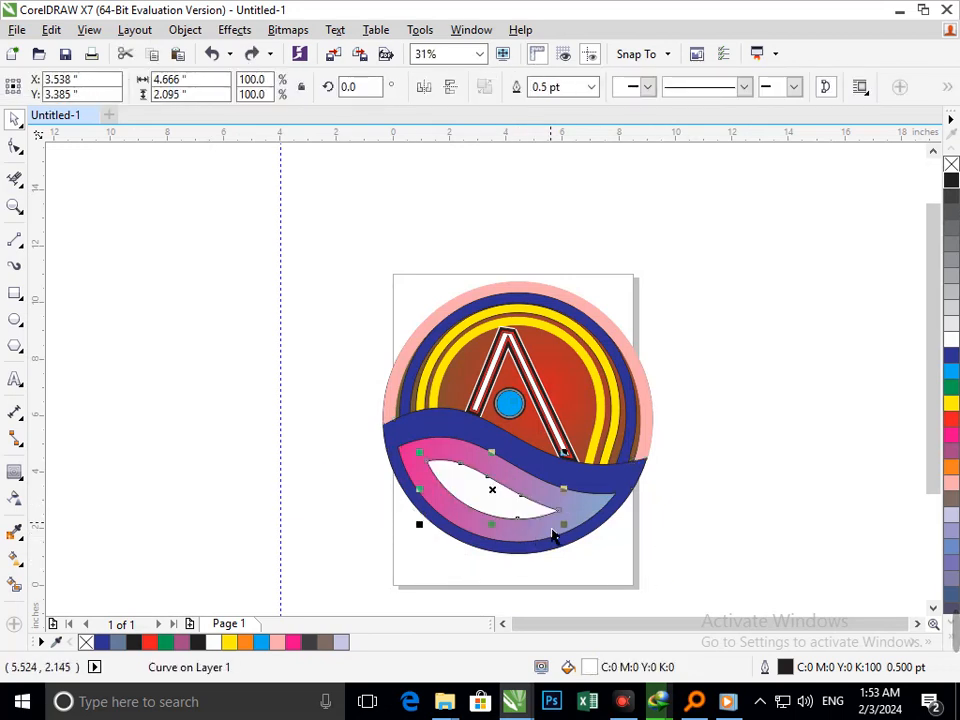
{"action": "left_click_drag", "start_coordinate": [573, 543], "coordinate": [579, 561]}
{"action": "left_click", "coordinate": [673, 571]}
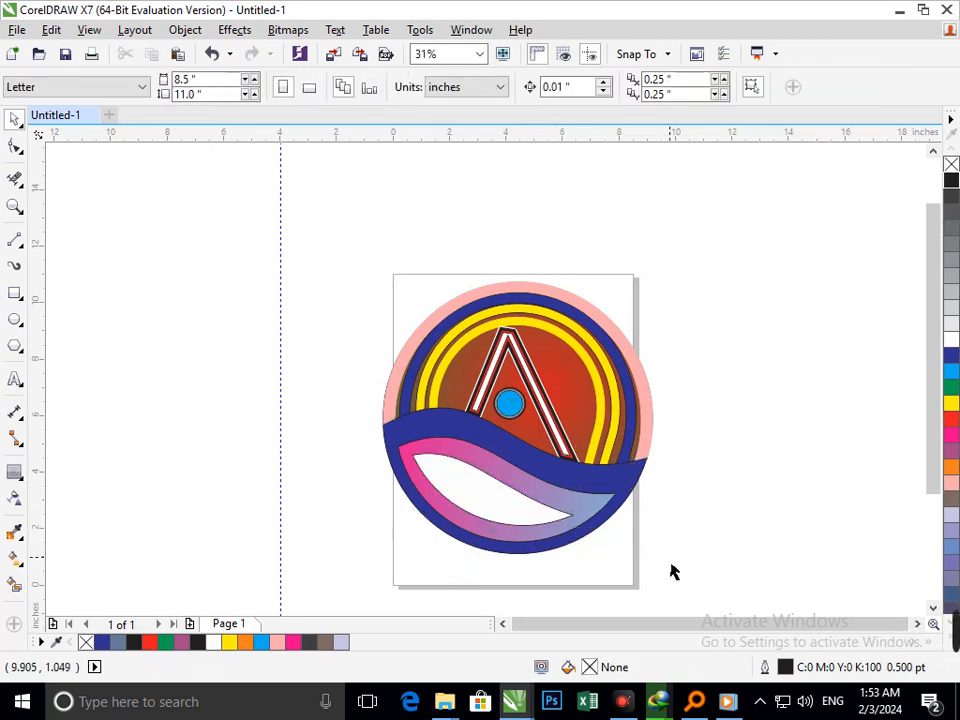
{"action": "key", "text": "ctrl+z"}
{"action": "left_click", "coordinate": [708, 586]}
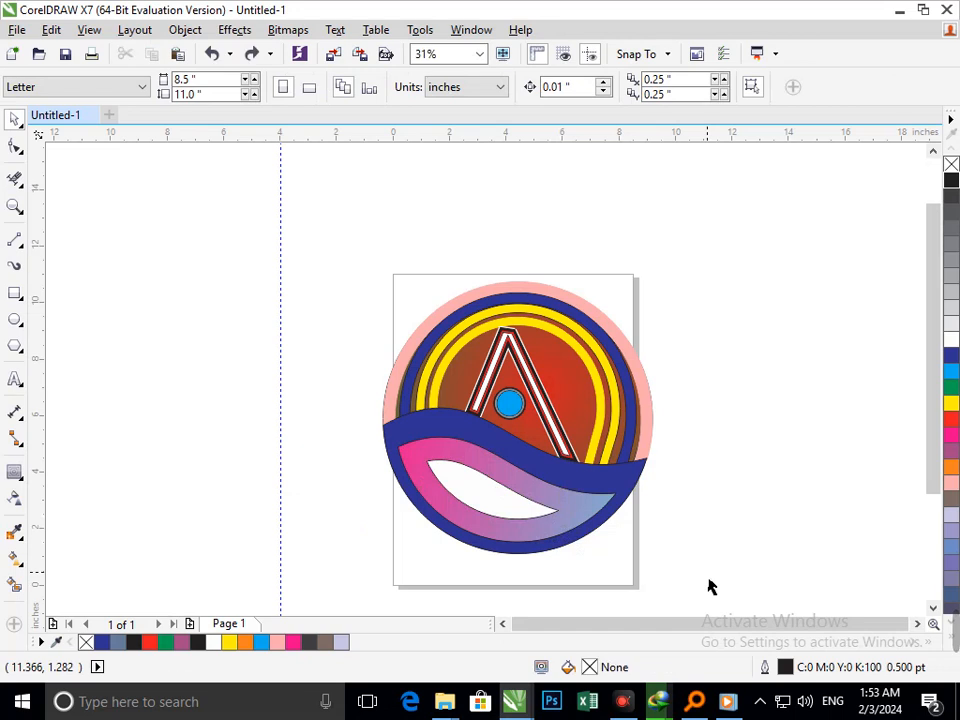
{"action": "scroll", "coordinate": [559, 358], "scroll_direction": "up", "scroll_amount": 3}
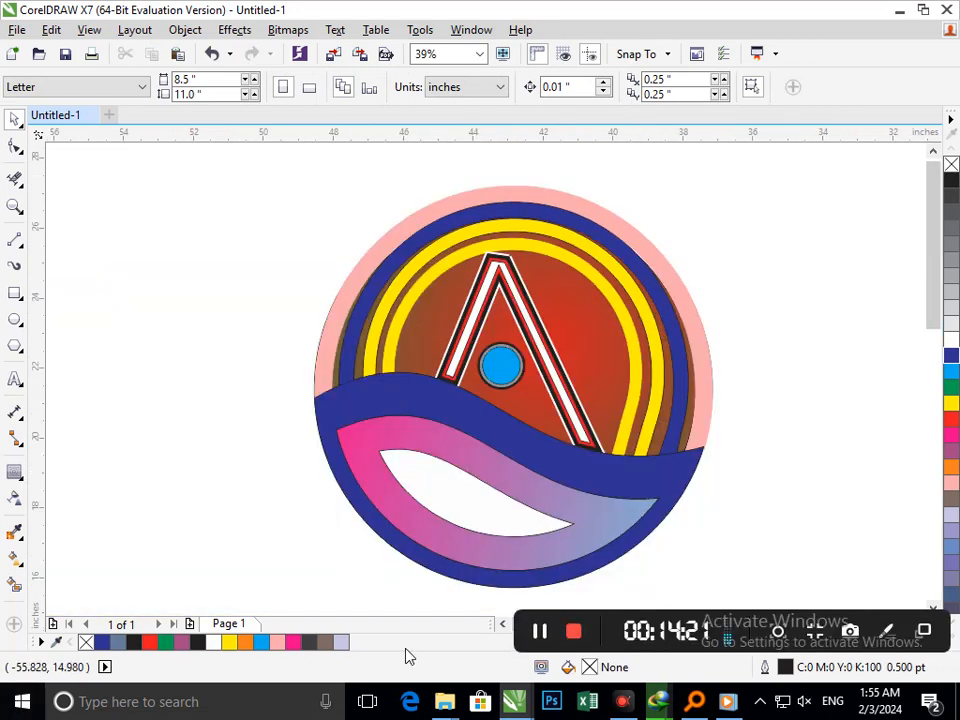
{"action": "left_click_drag", "start_coordinate": [605, 626], "coordinate": [603, 656]}
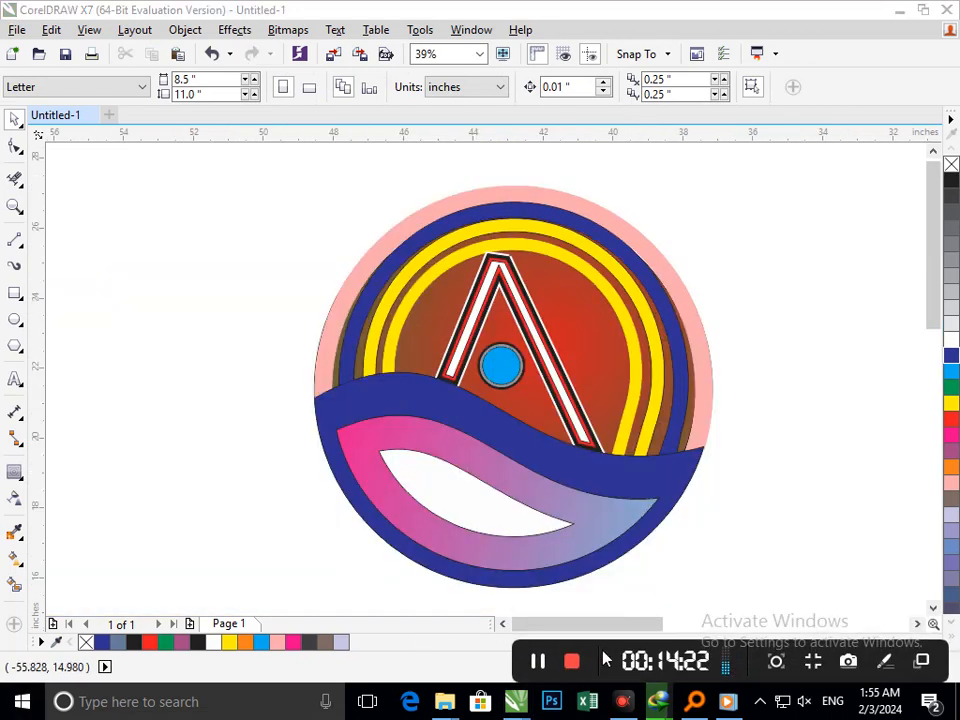